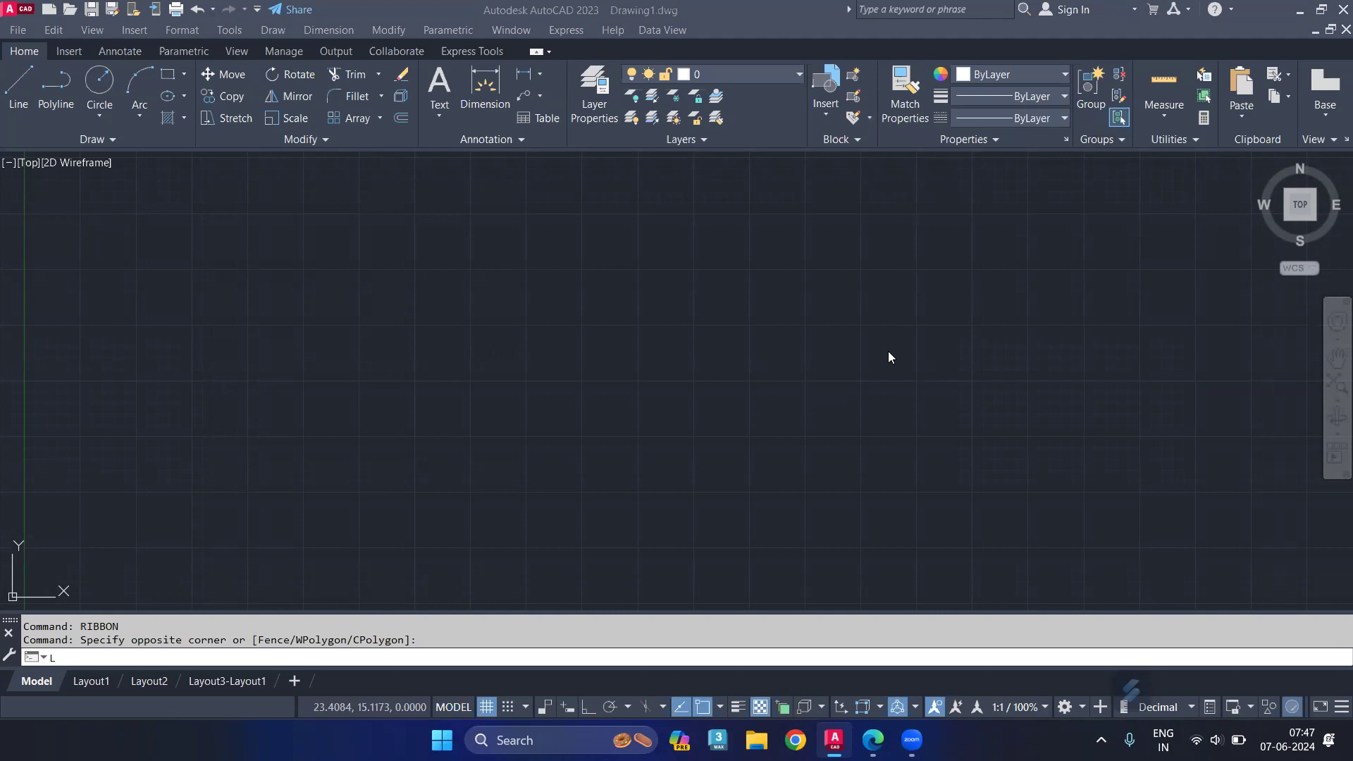
type("UN")
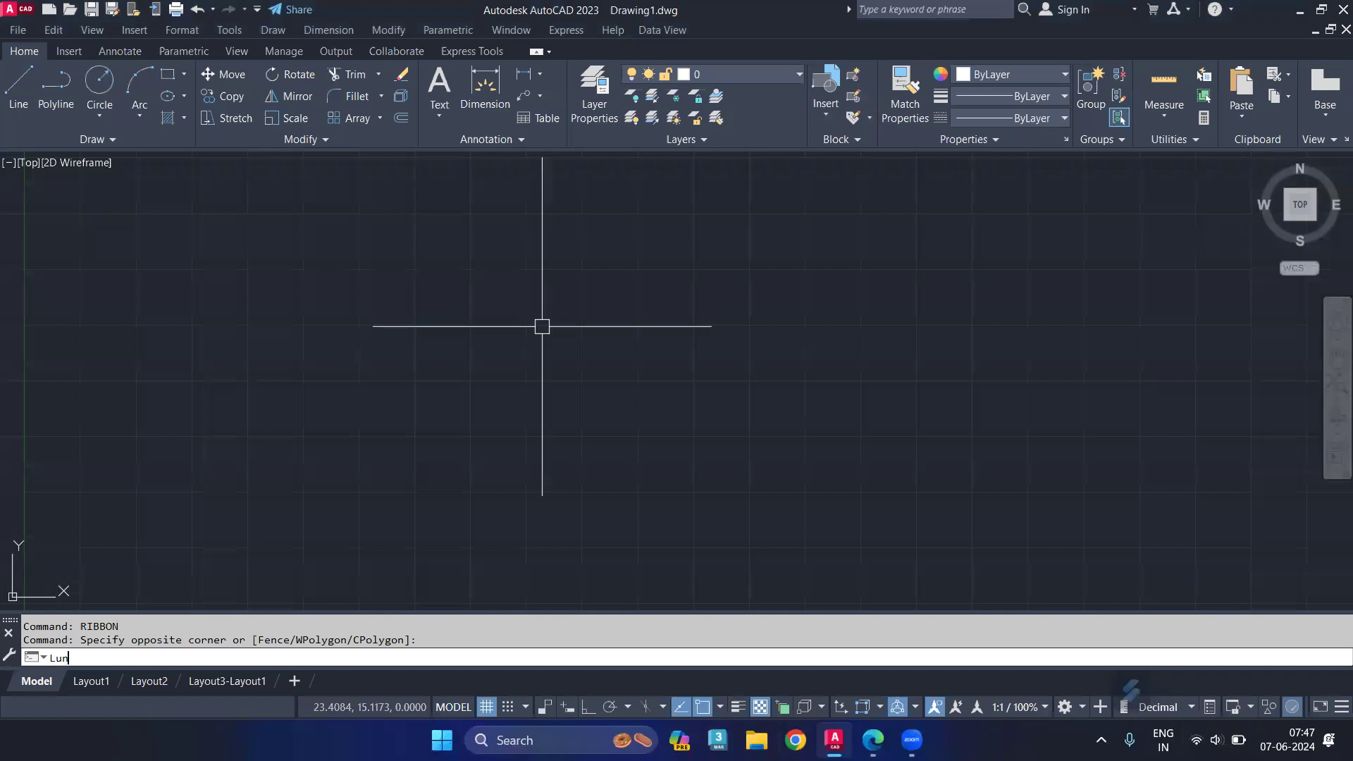
key("Return")
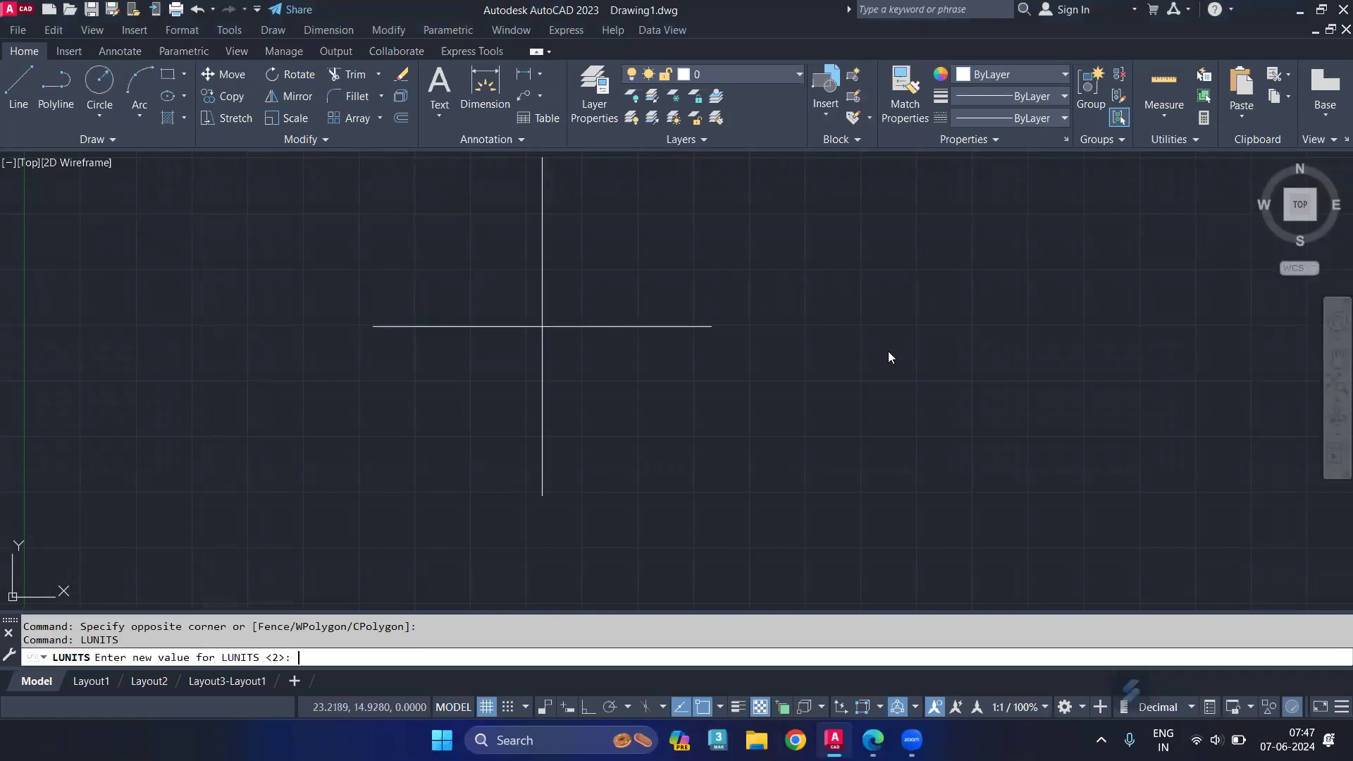
key("Escape")
Configure the drawing units with Decimal length type, precision 0 and an insertion scale in inches
type("UN")
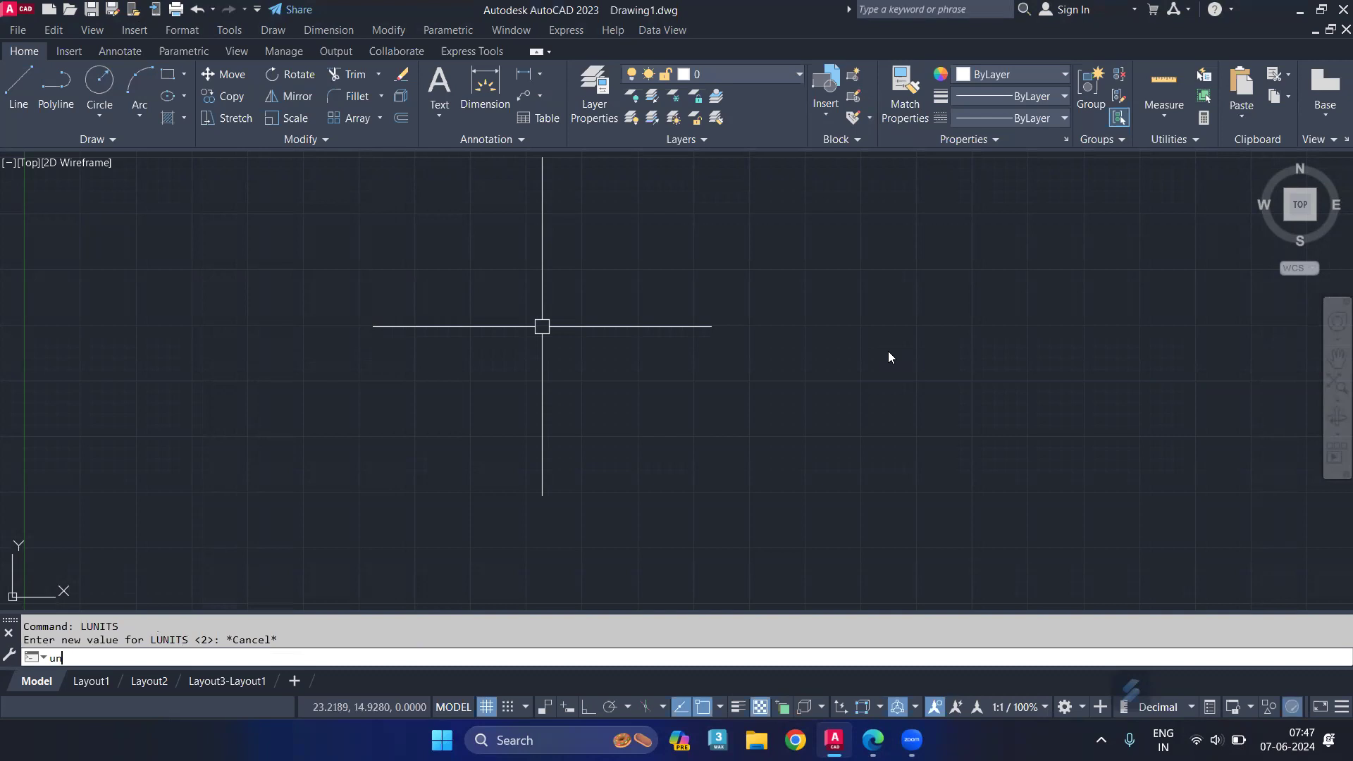
key("Return")
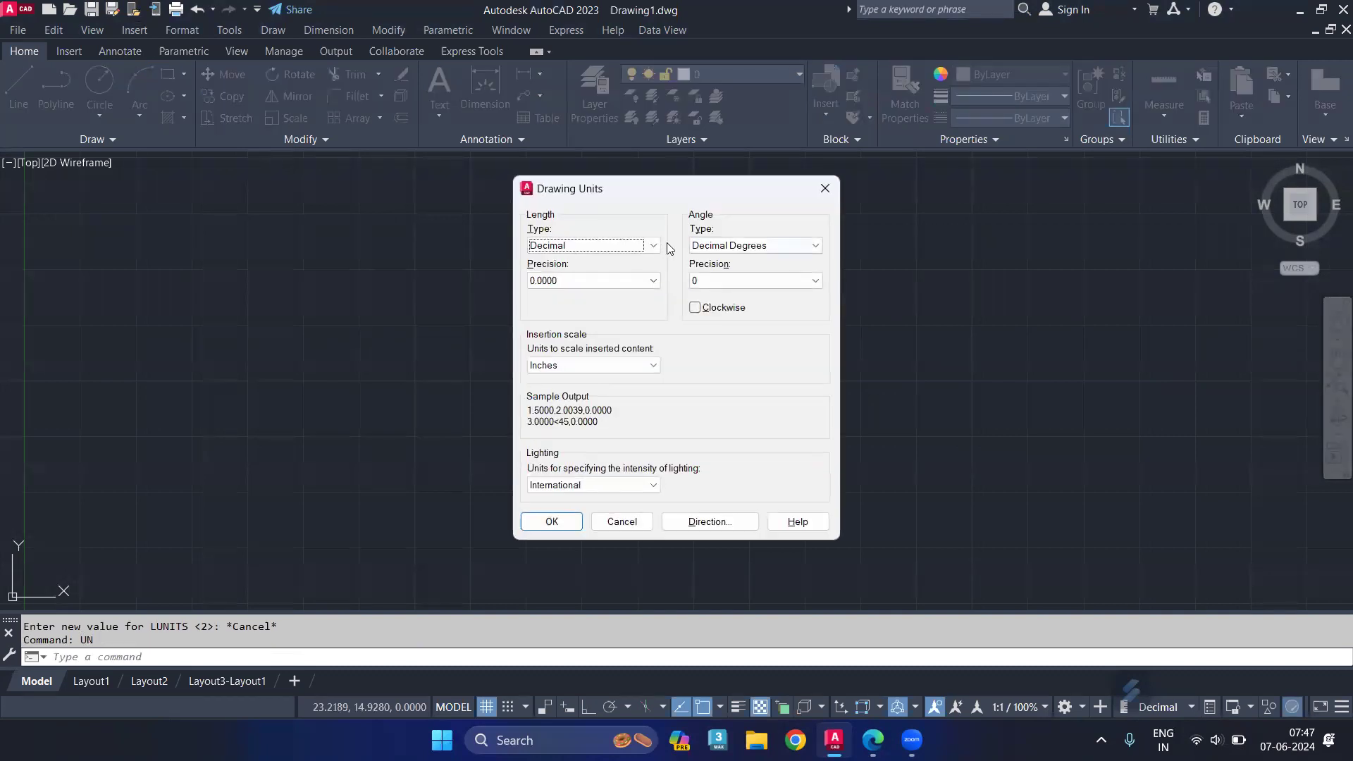
left_click(641, 250)
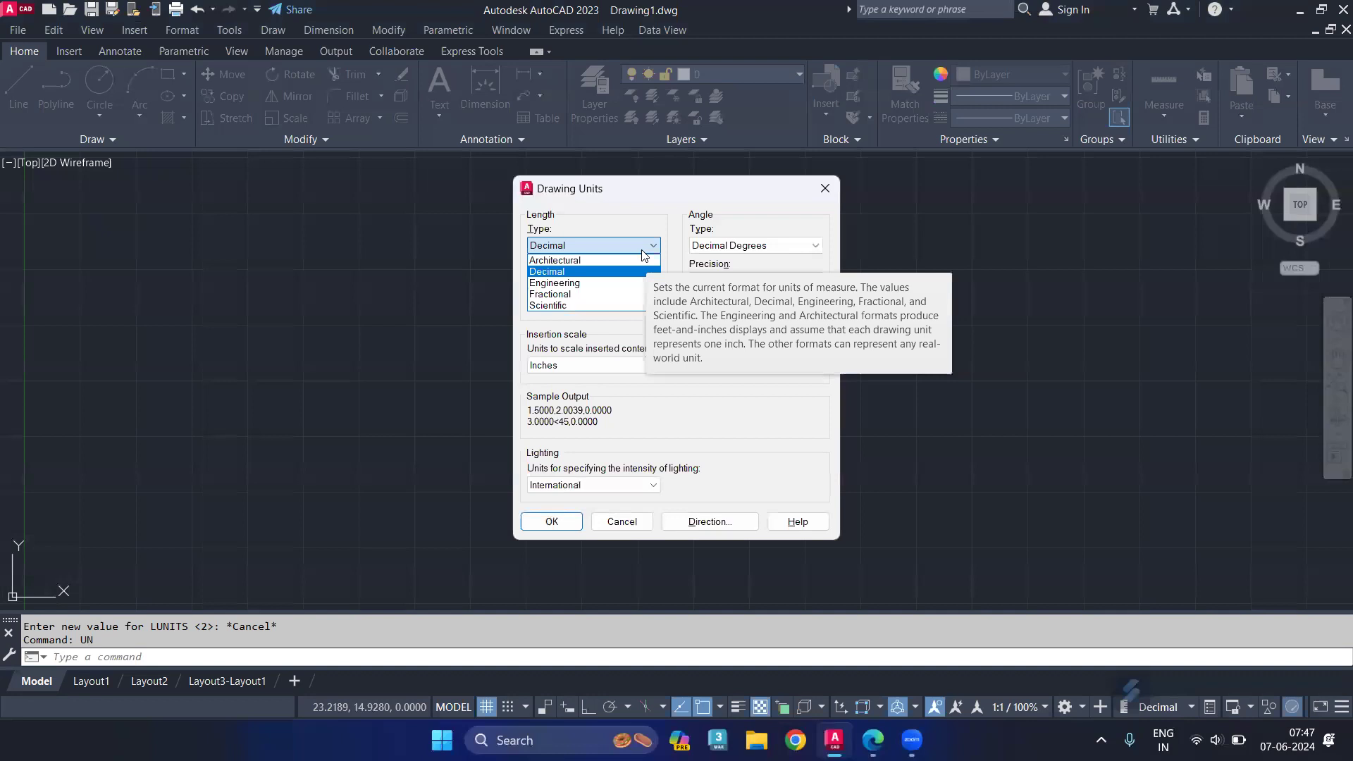
left_click(589, 271)
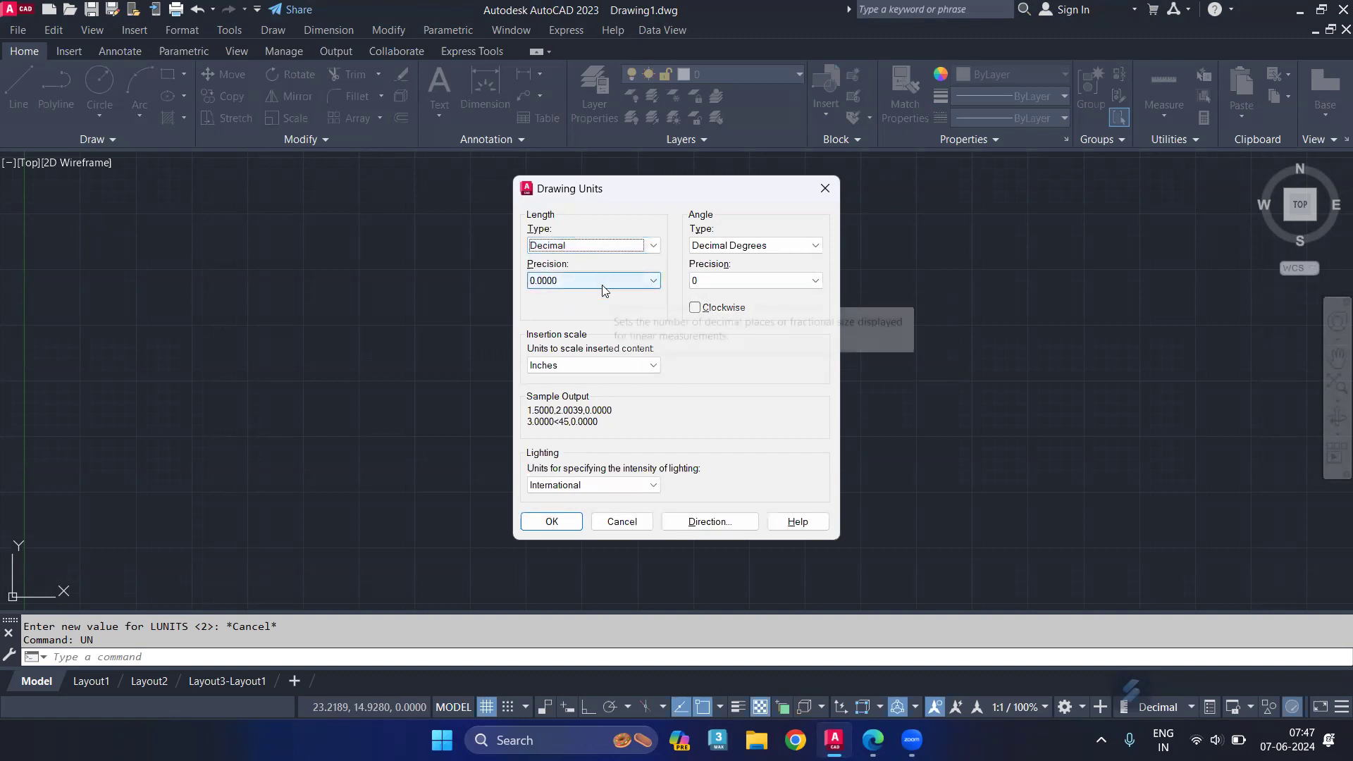
left_click(602, 285)
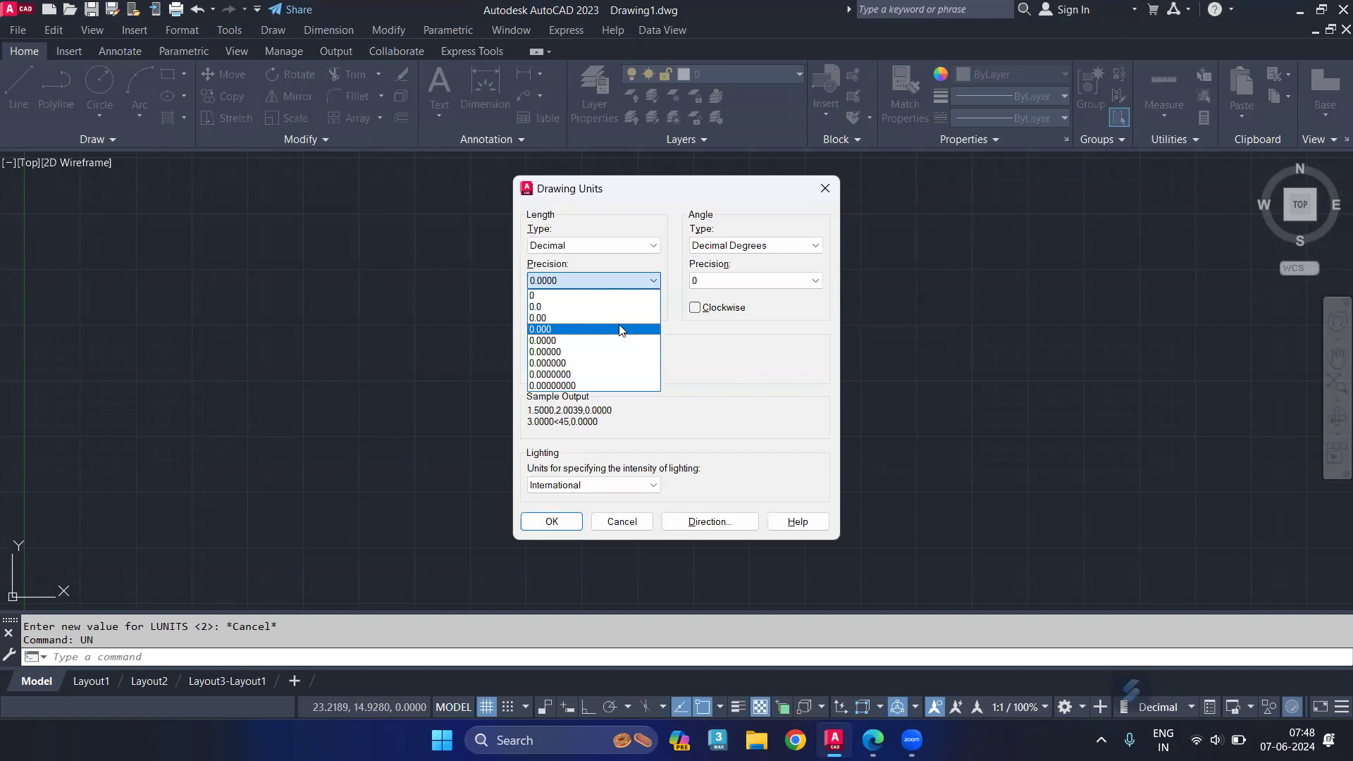
left_click(582, 297)
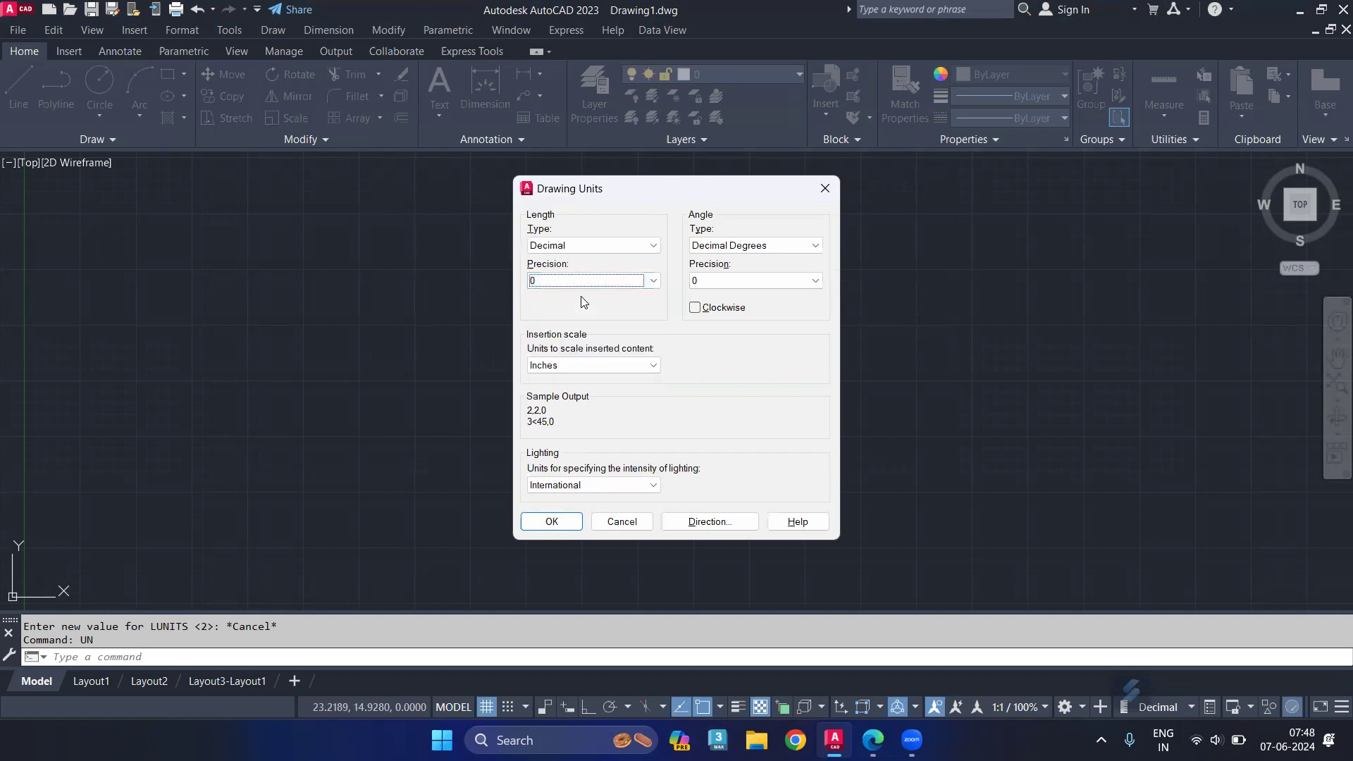
left_click(610, 371)
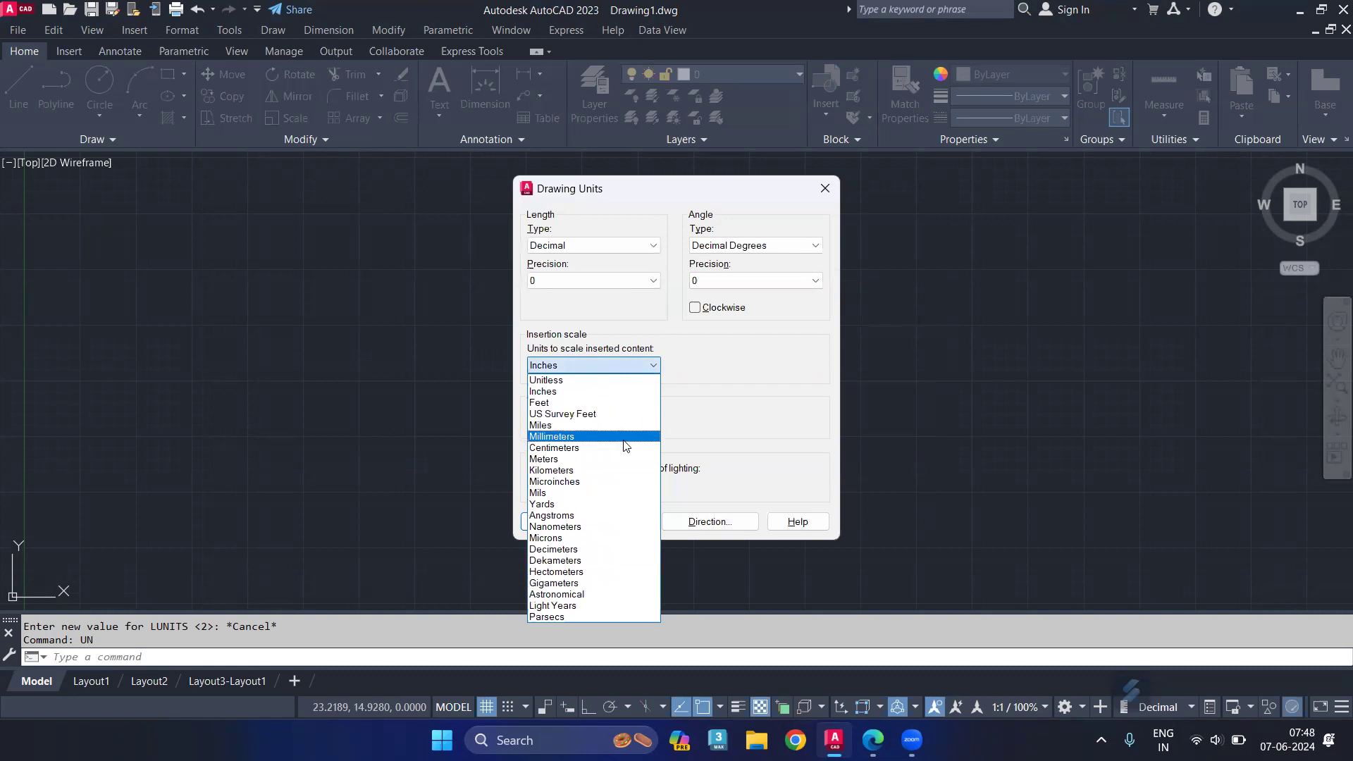
left_click(595, 392)
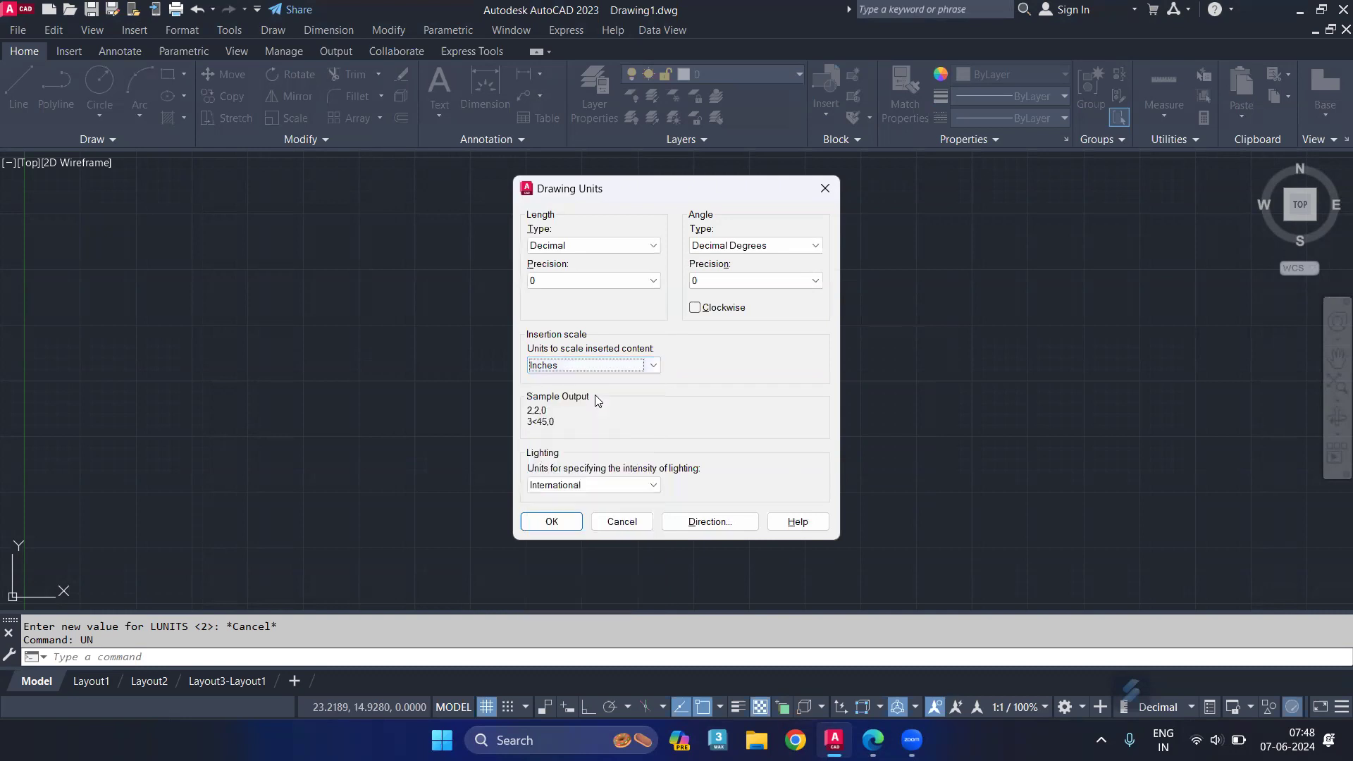
left_click(553, 522)
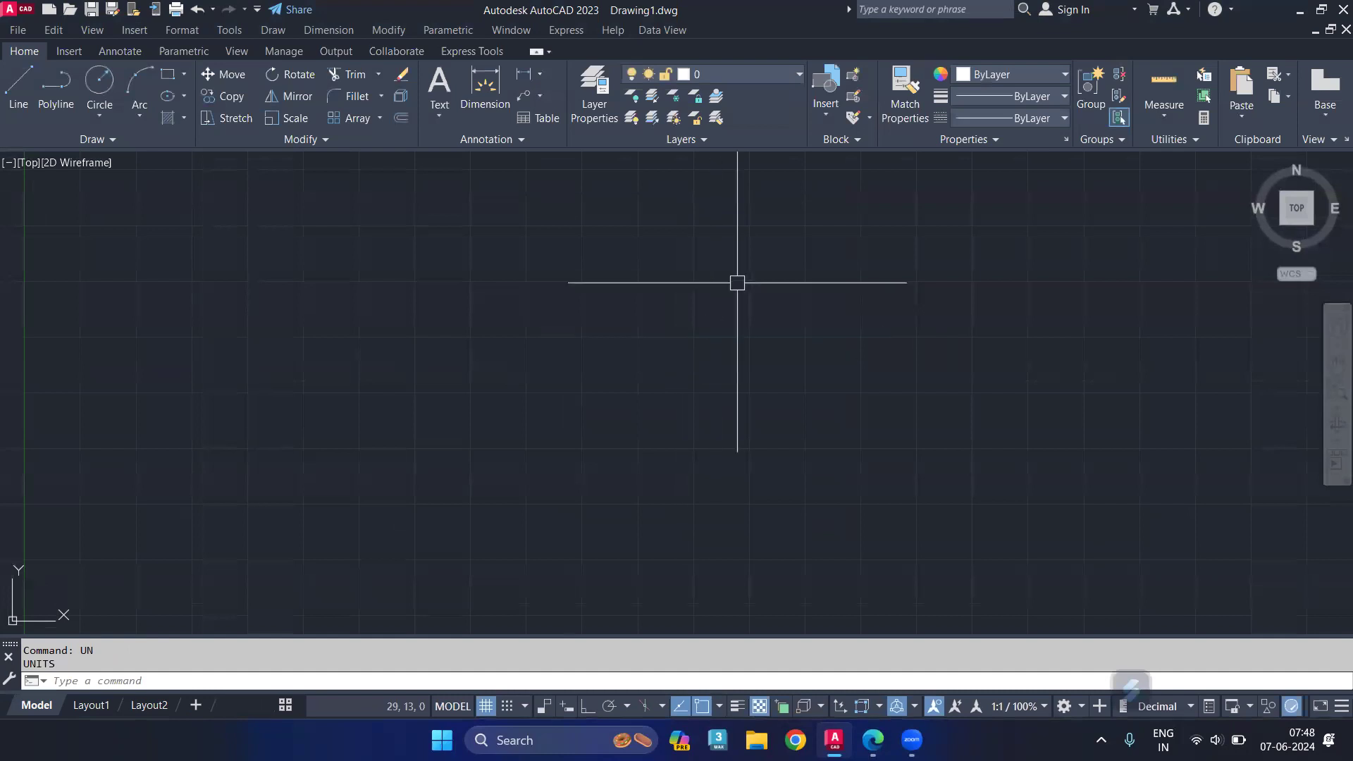
Set the model space limits with the lower left corner at 0,0 and the upper right corner at 24,18
type("LIMITS")
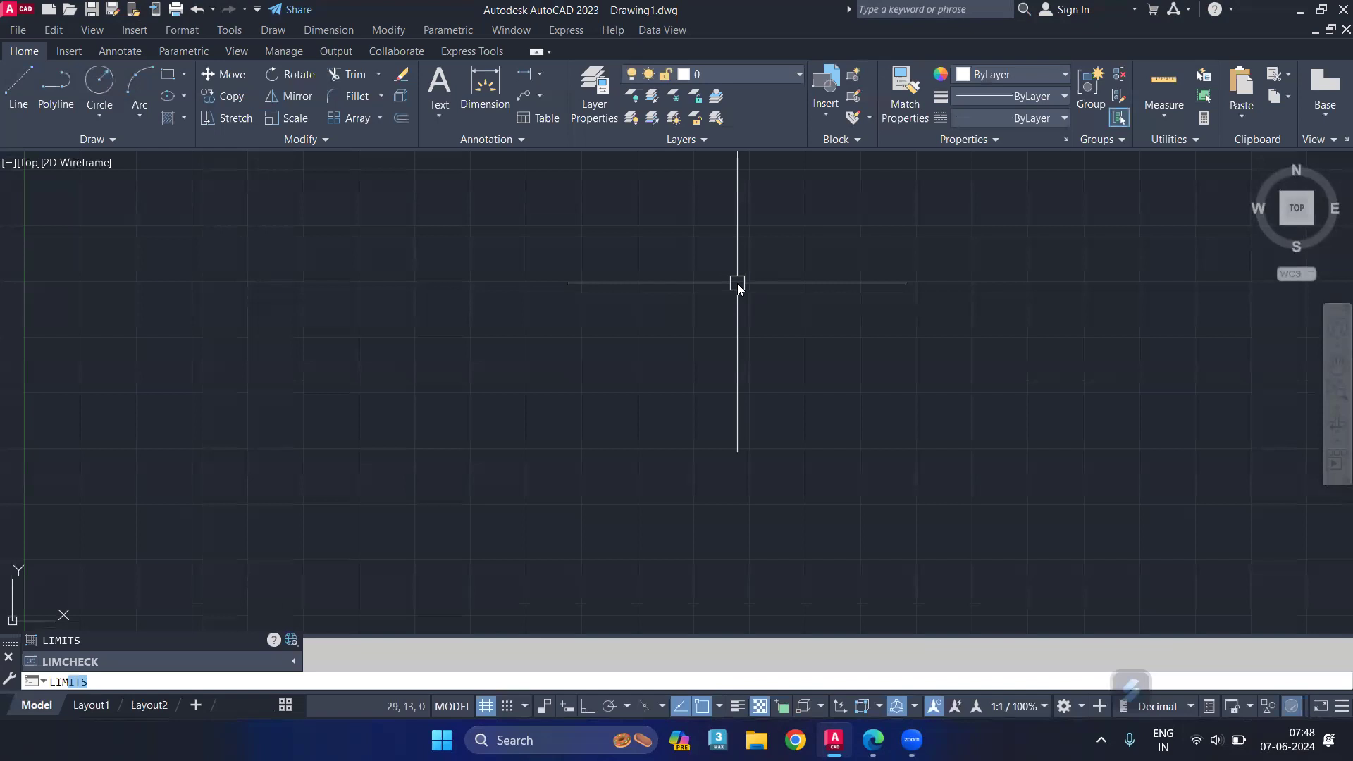
key("Return")
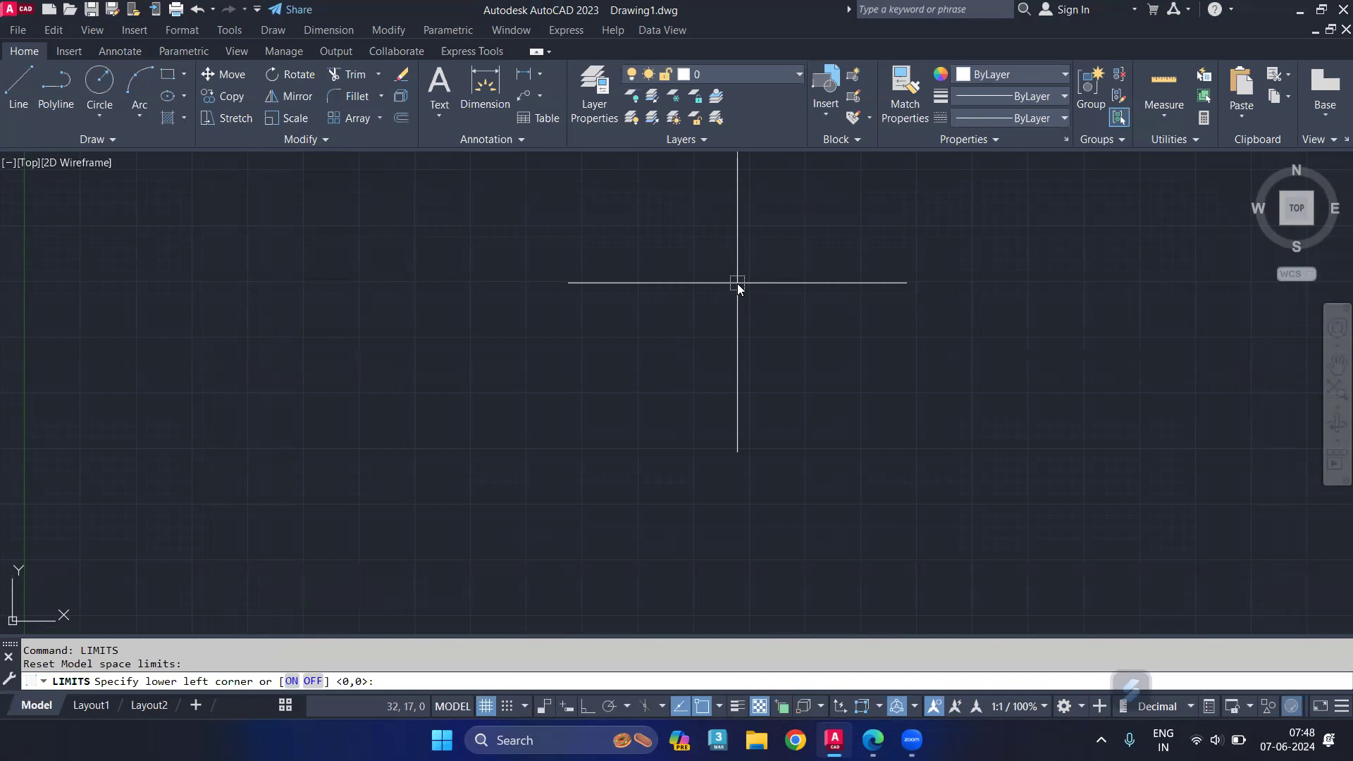
type("0,0")
key("Return")
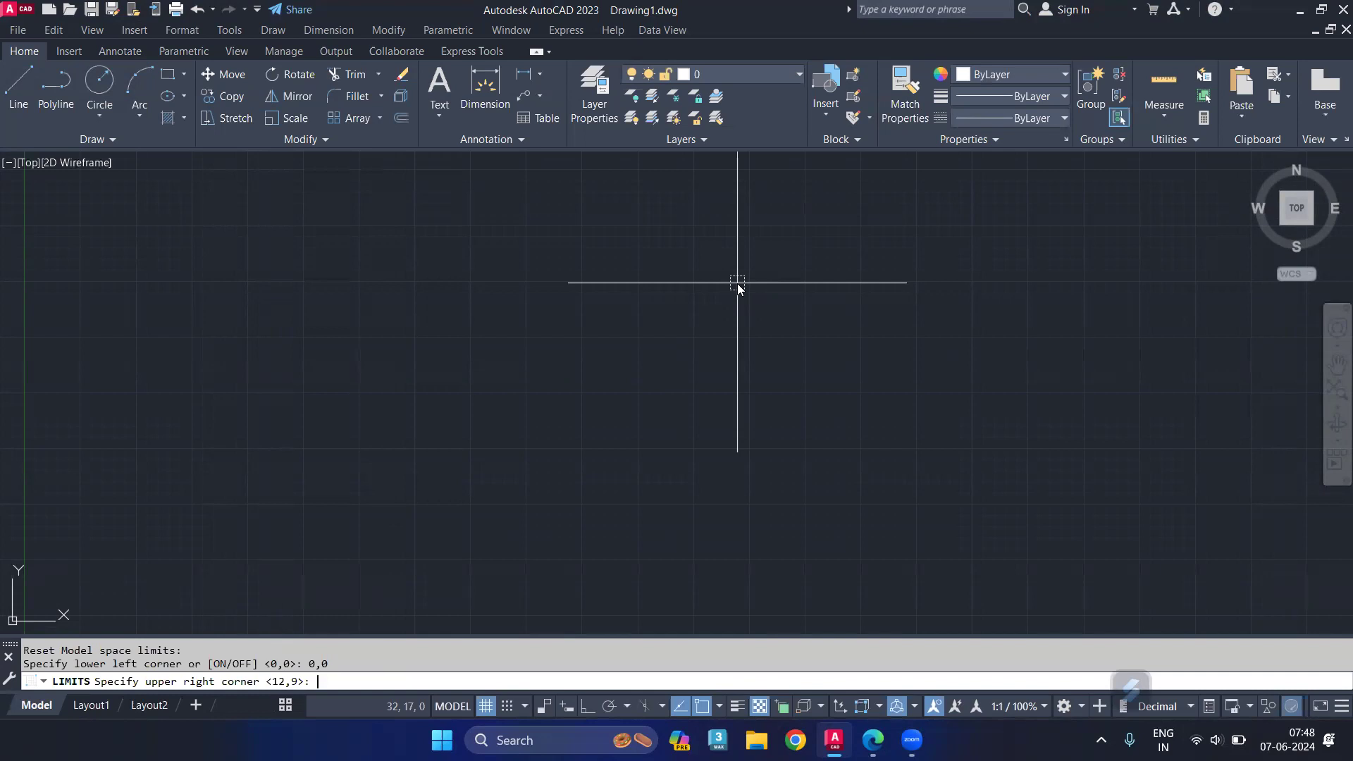
type("24,18")
key("Return")
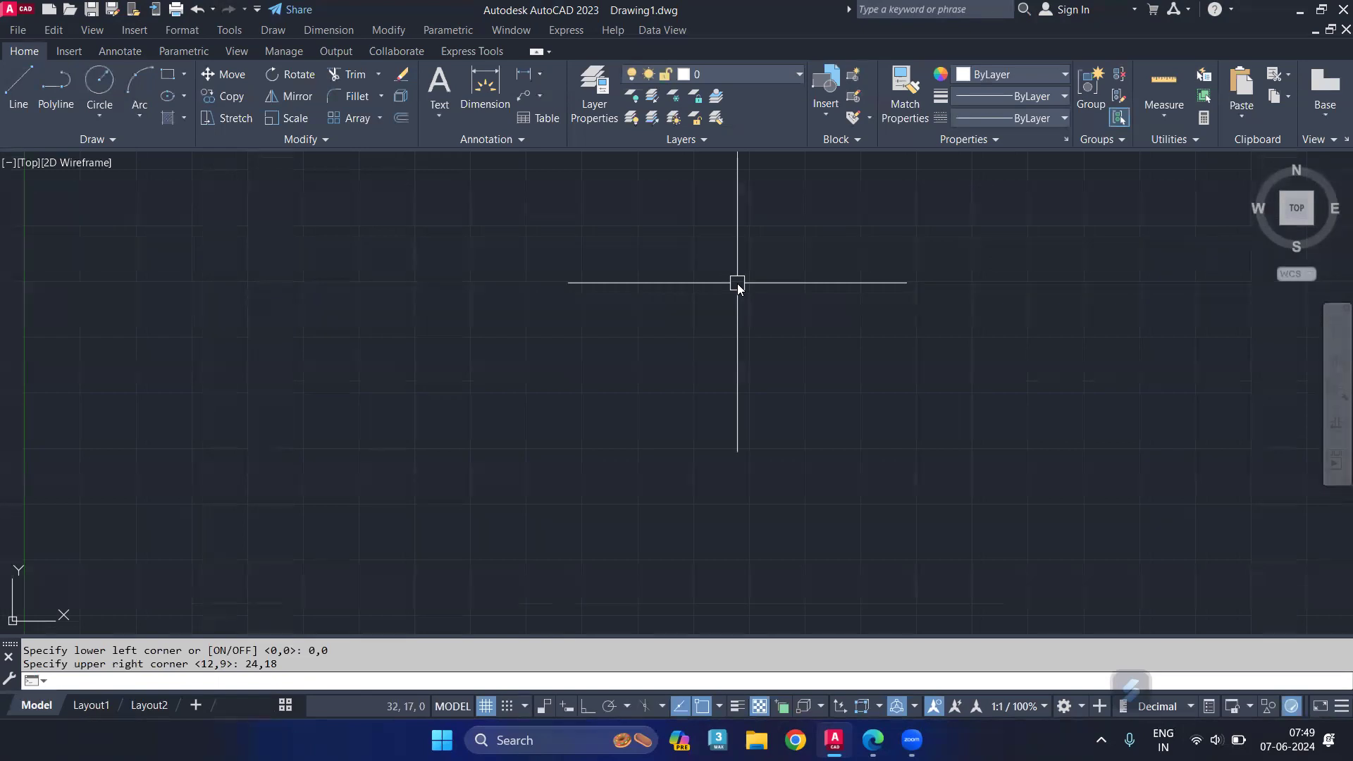
Zoom with the All option so the view fits the whole area of the drawing limits
type("z")
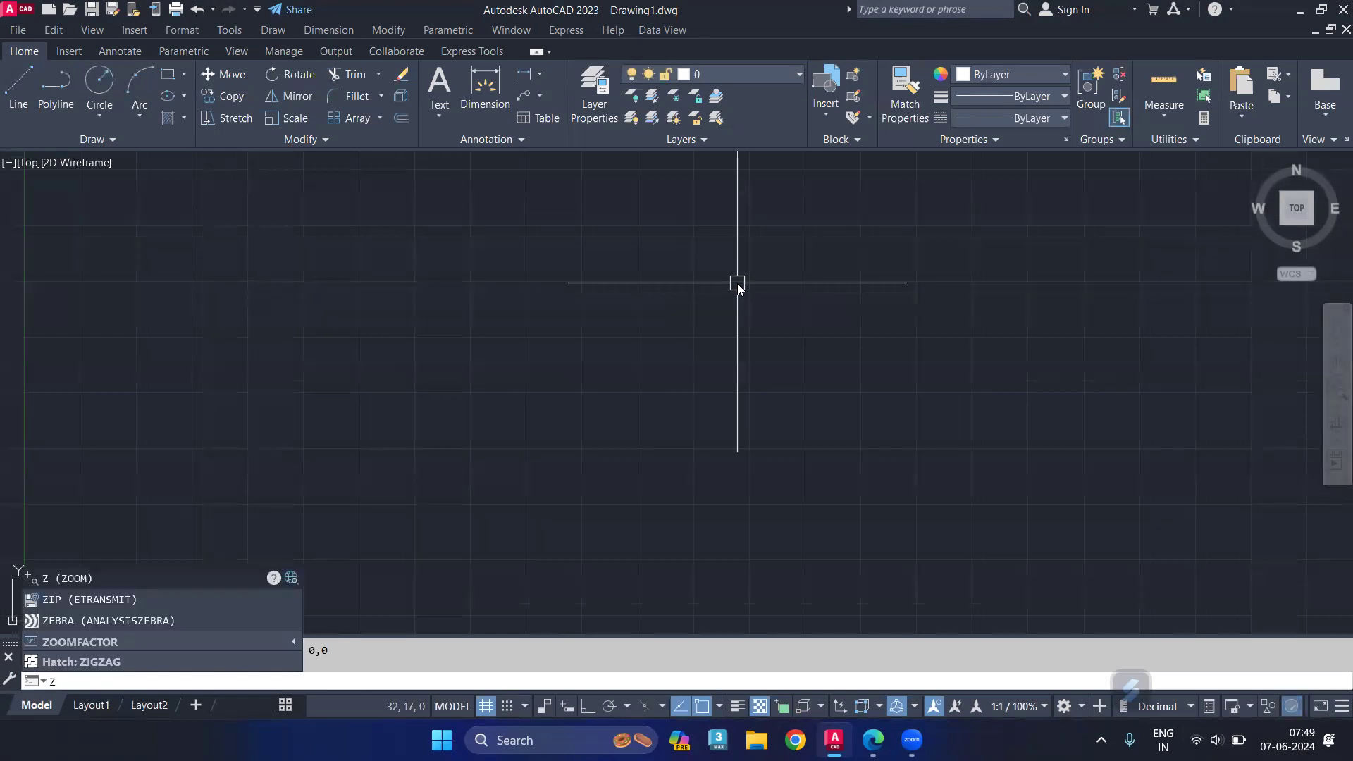
key("Return")
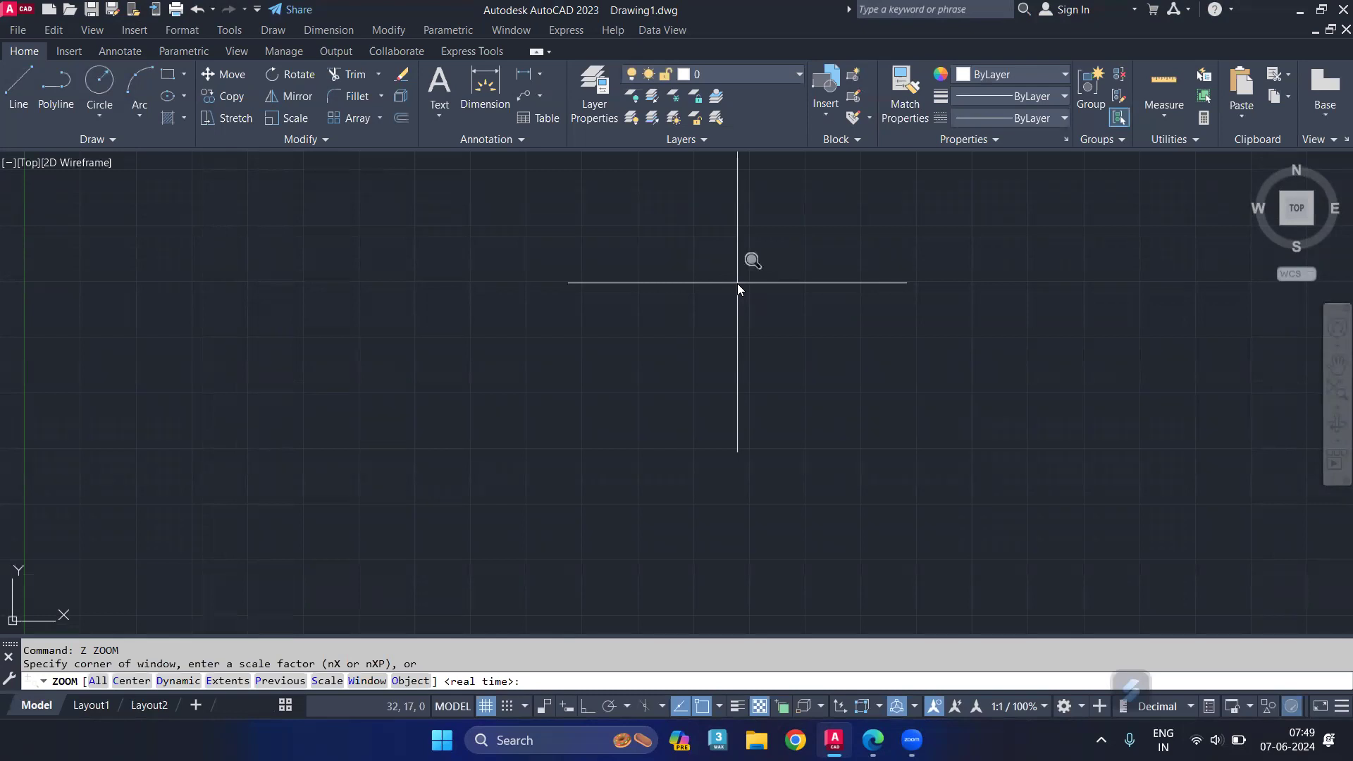
type("a")
key("Return")
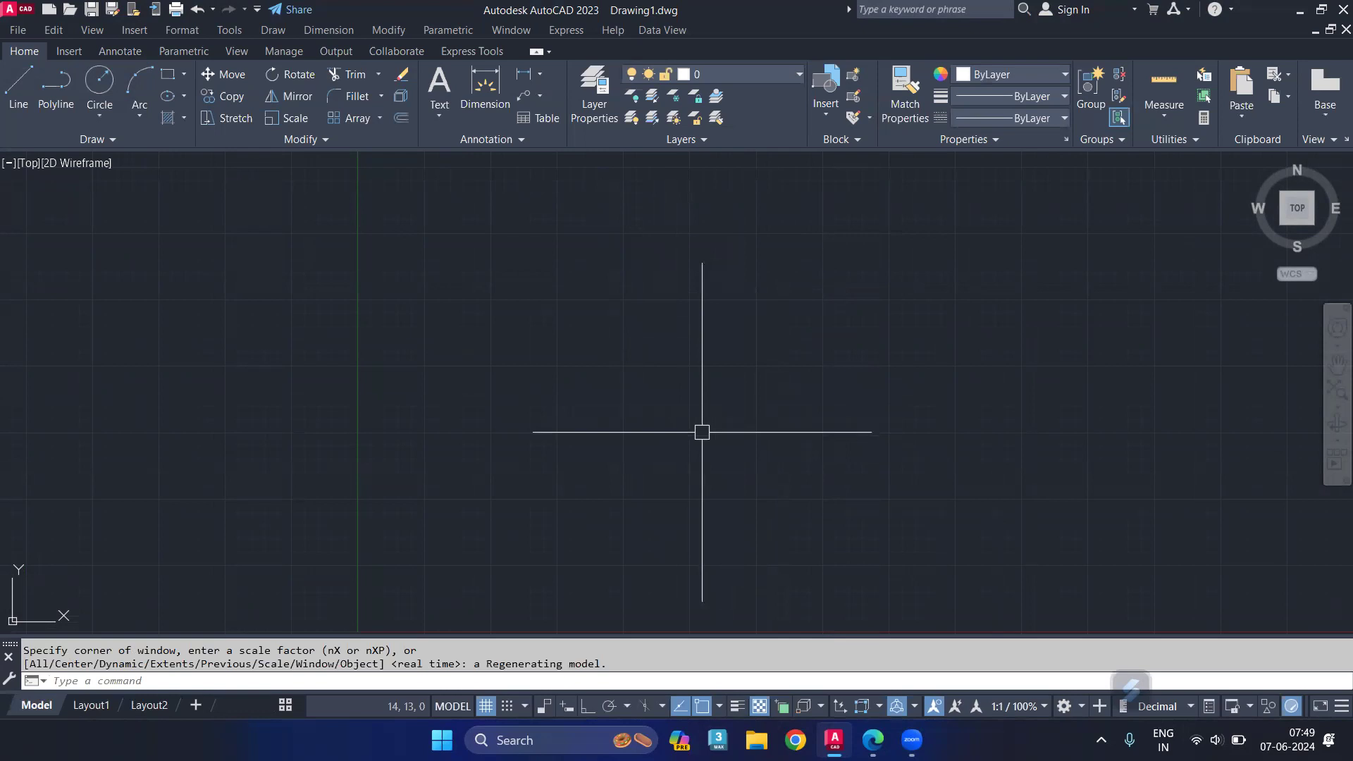
Turn limits checking ON so that points outside the drawing limits are rejected
type("LIM")
key("Return")
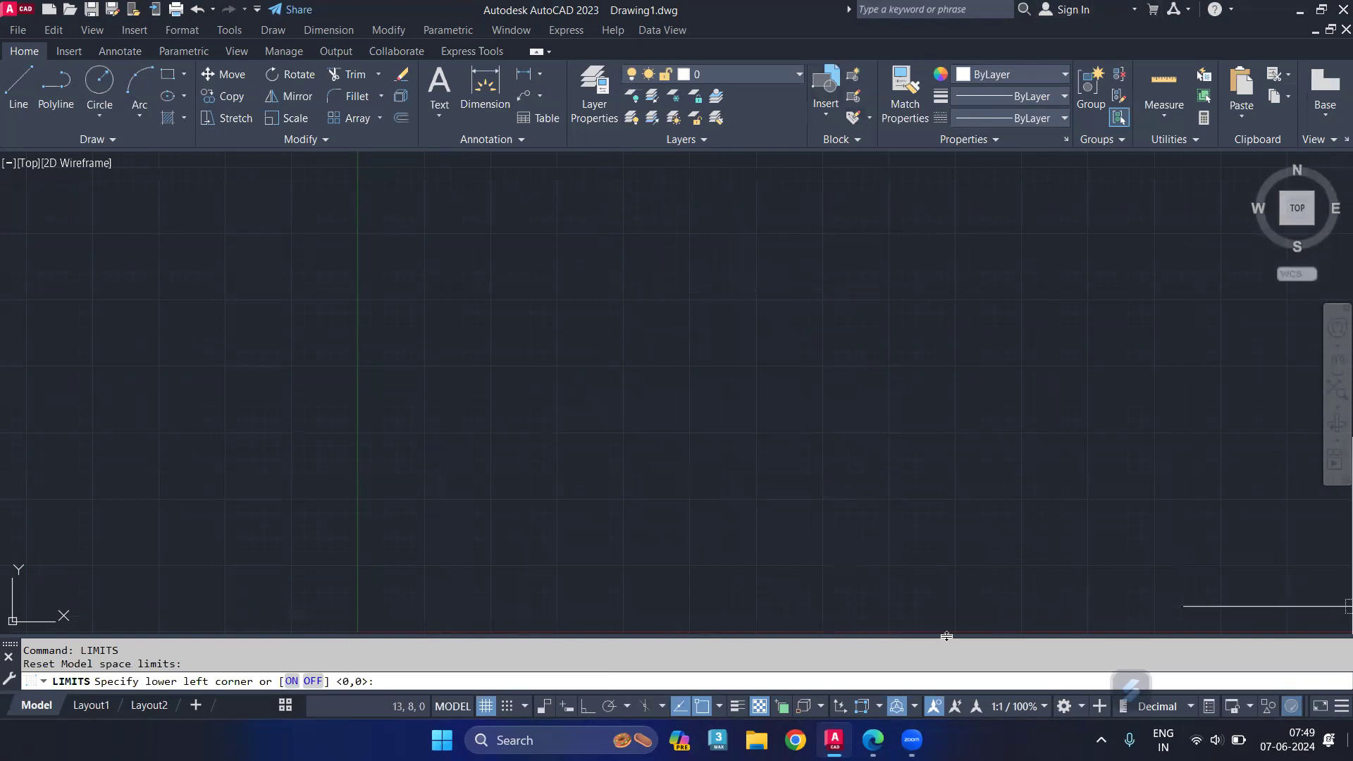
left_click(291, 681)
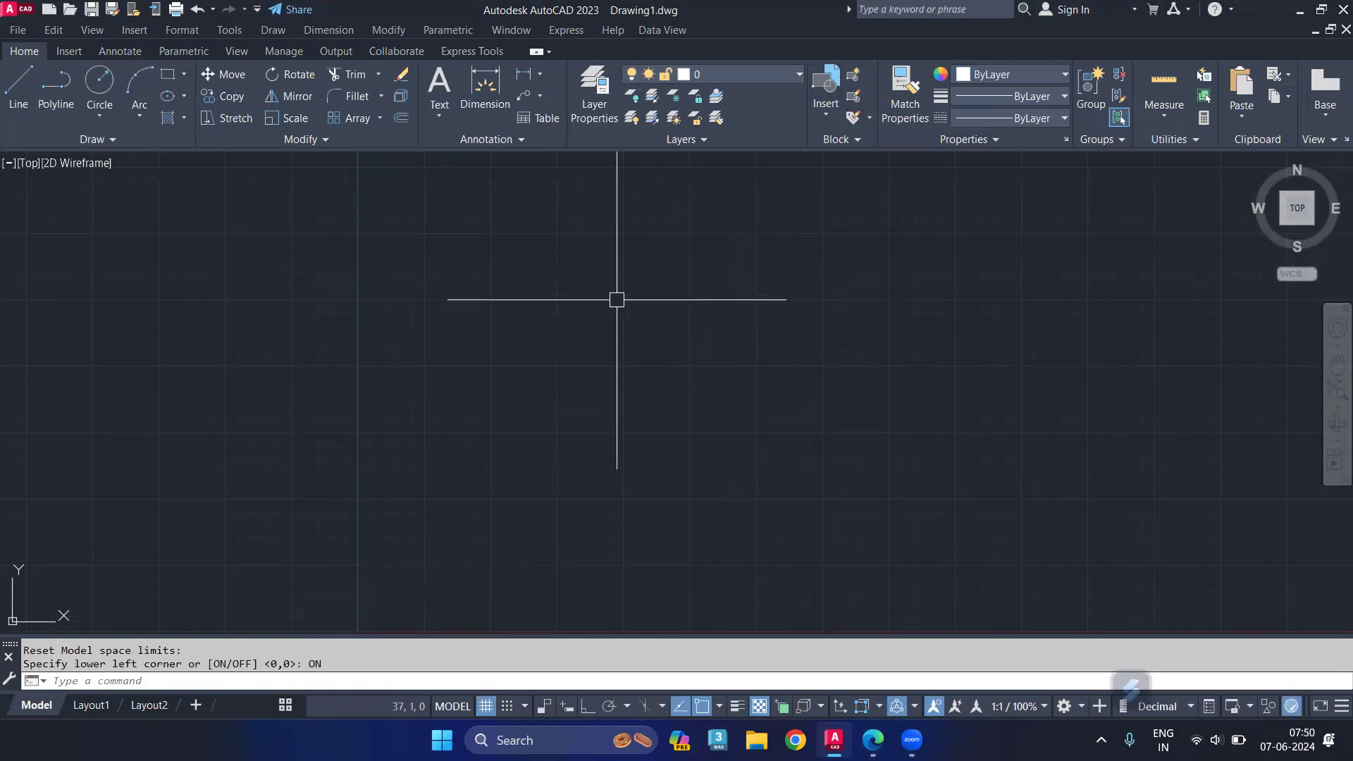
Draw the limits boundary as a closed rectangle of lines through 0,0, 24,0, 24,18 and 0,18
scroll(588, 262, "down", 2)
middle_click_drag(575, 289, 566, 271)
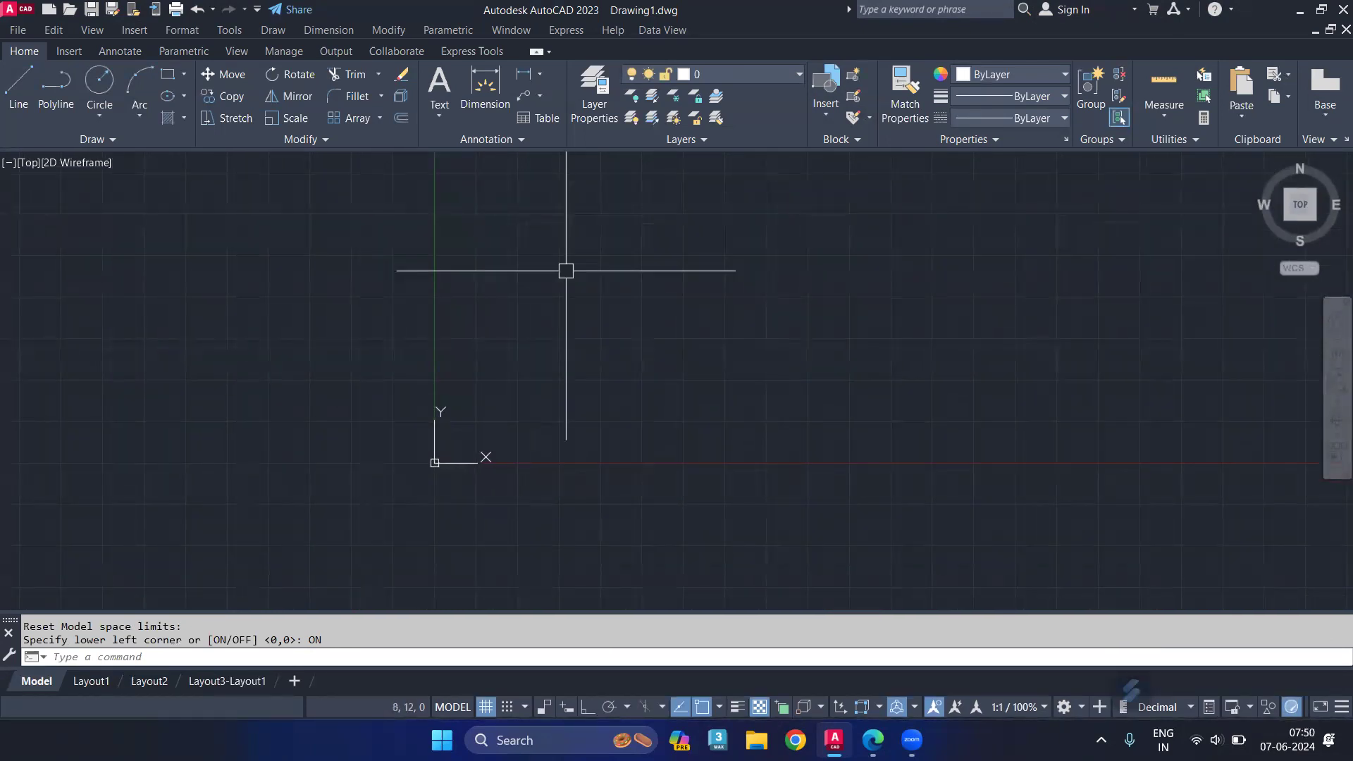
type("L")
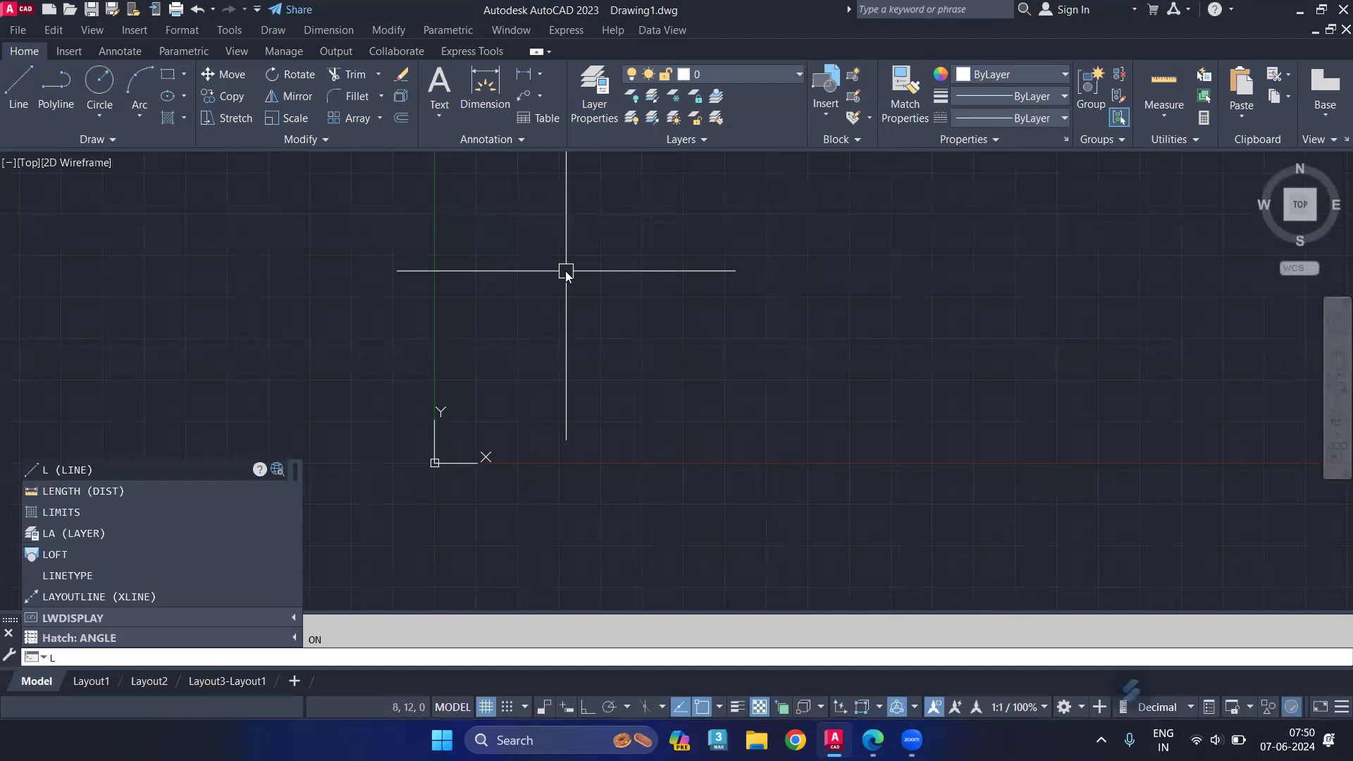
key("Return")
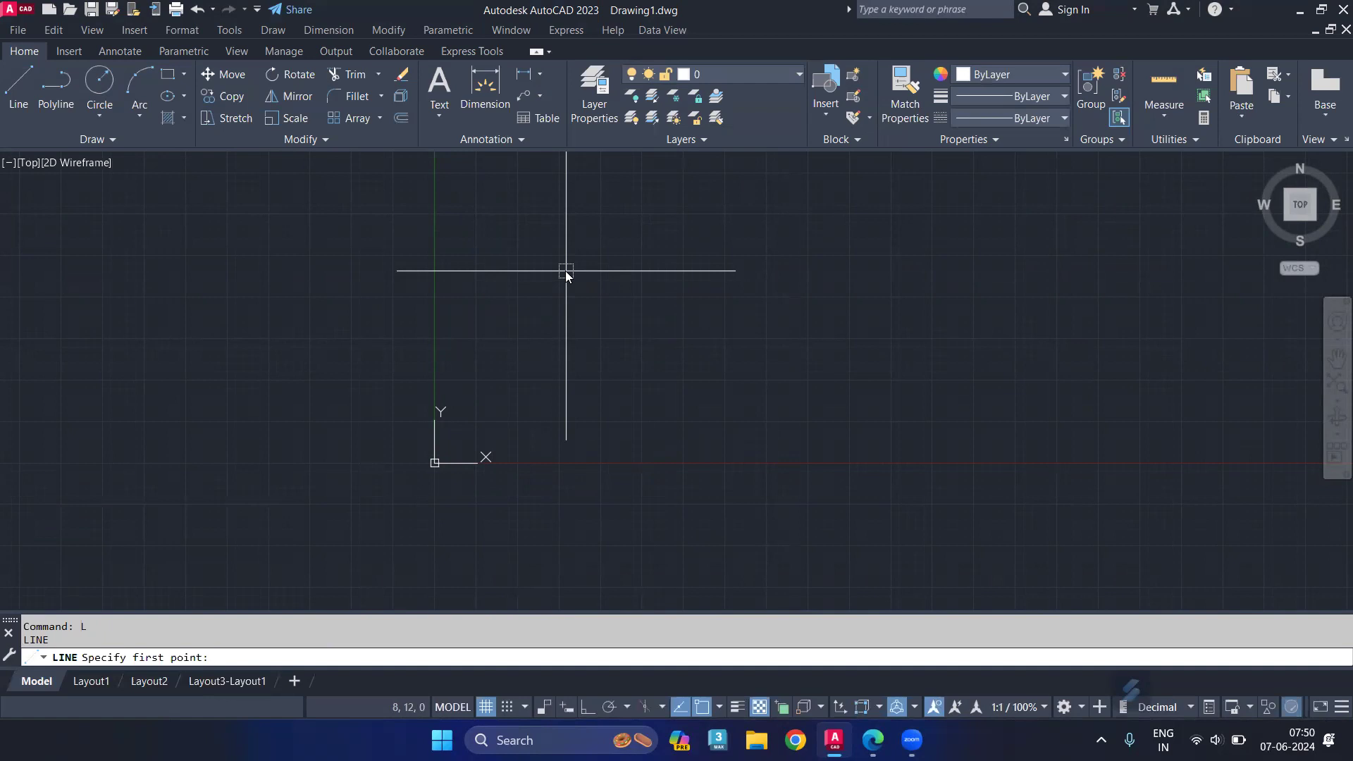
type("0,")
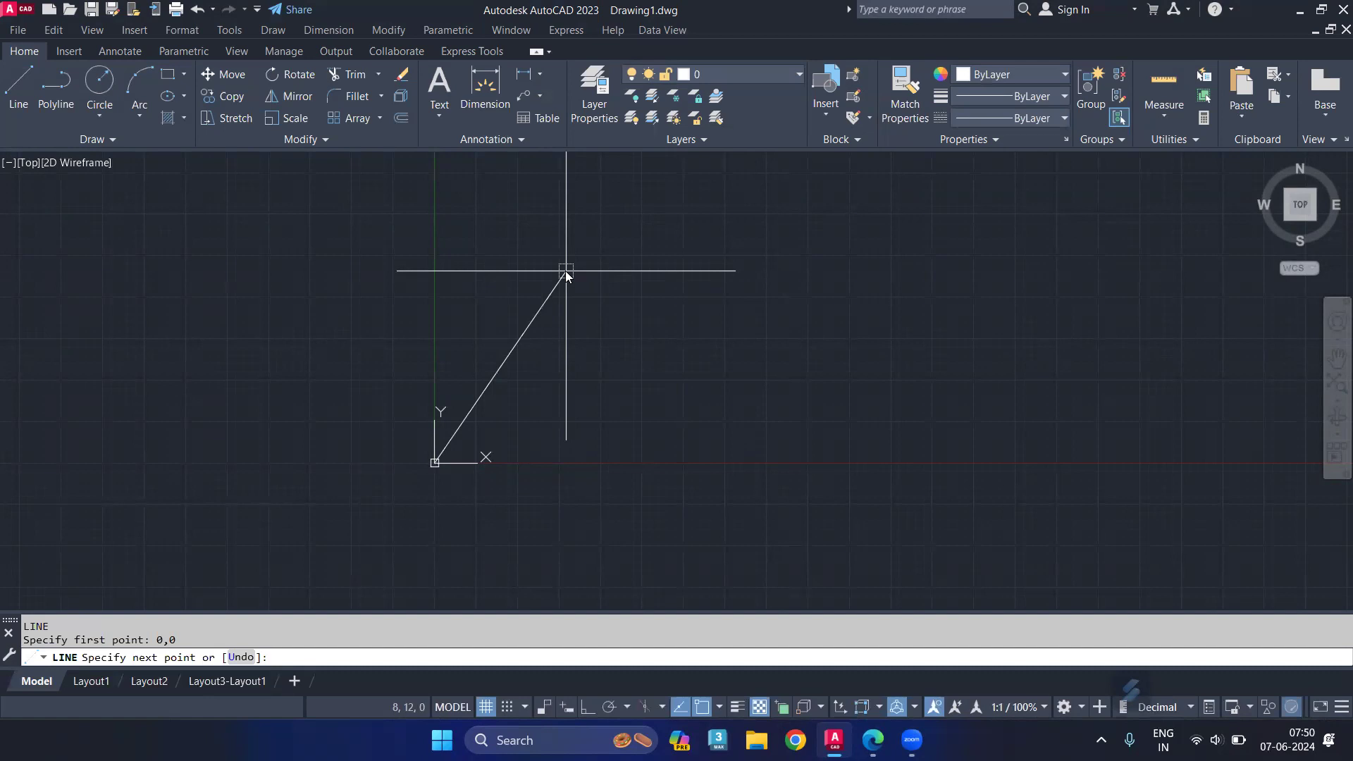
type("24,0")
key("Return")
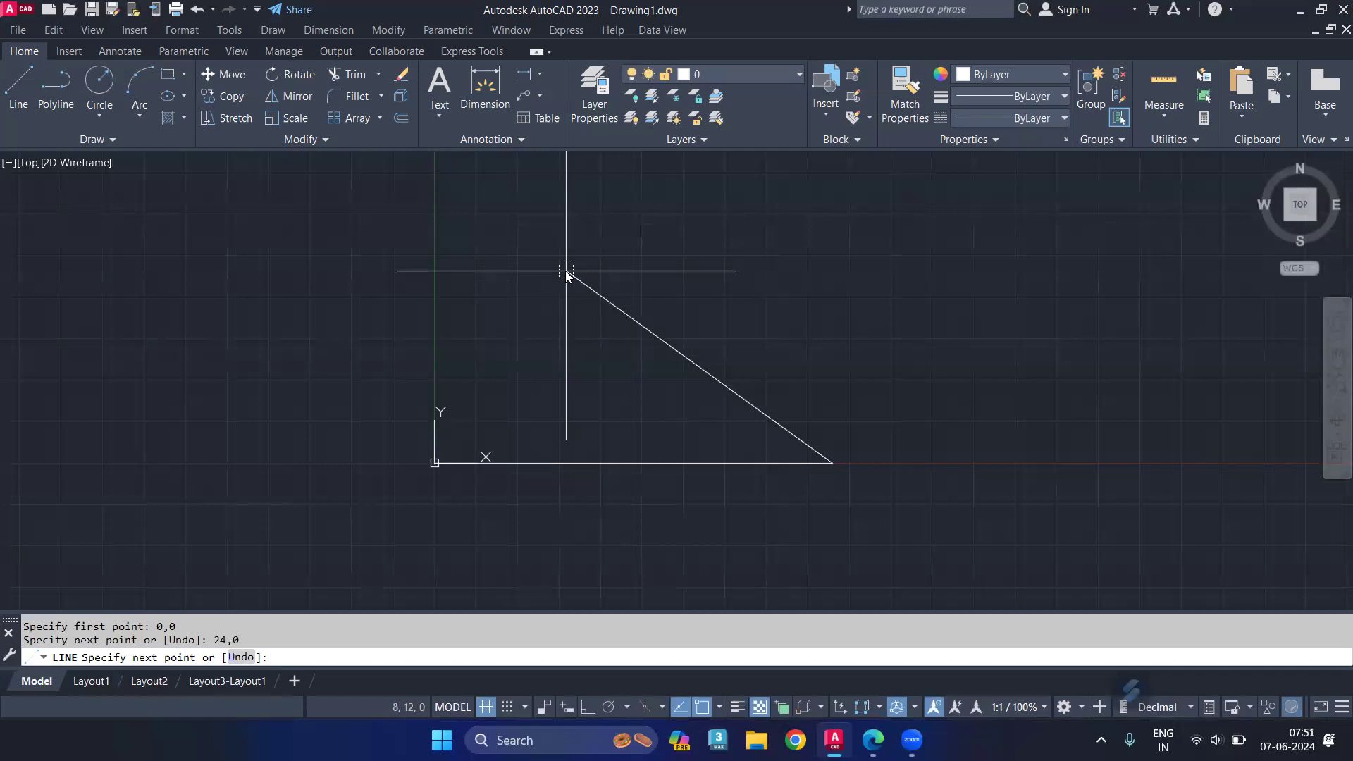
type("24,18")
key("Return")
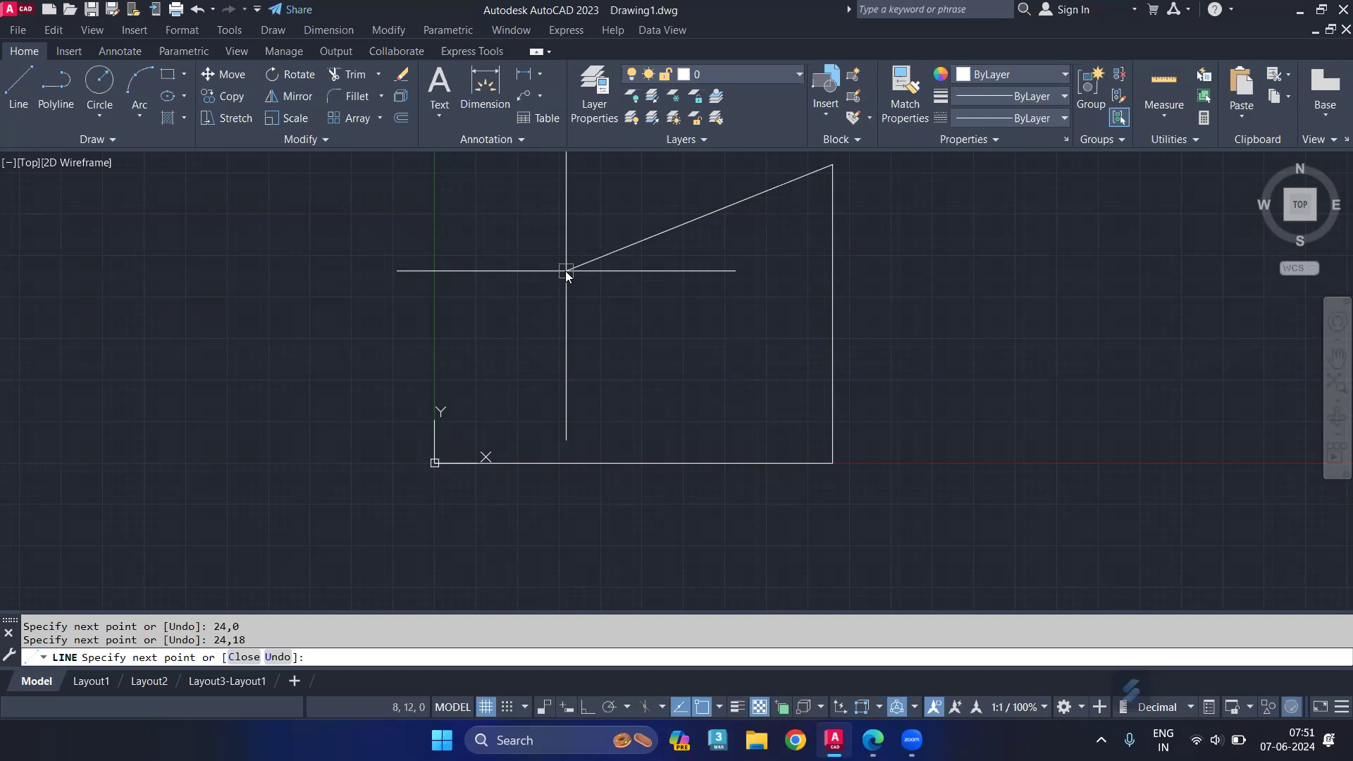
type("0,")
type("18")
key("Return")
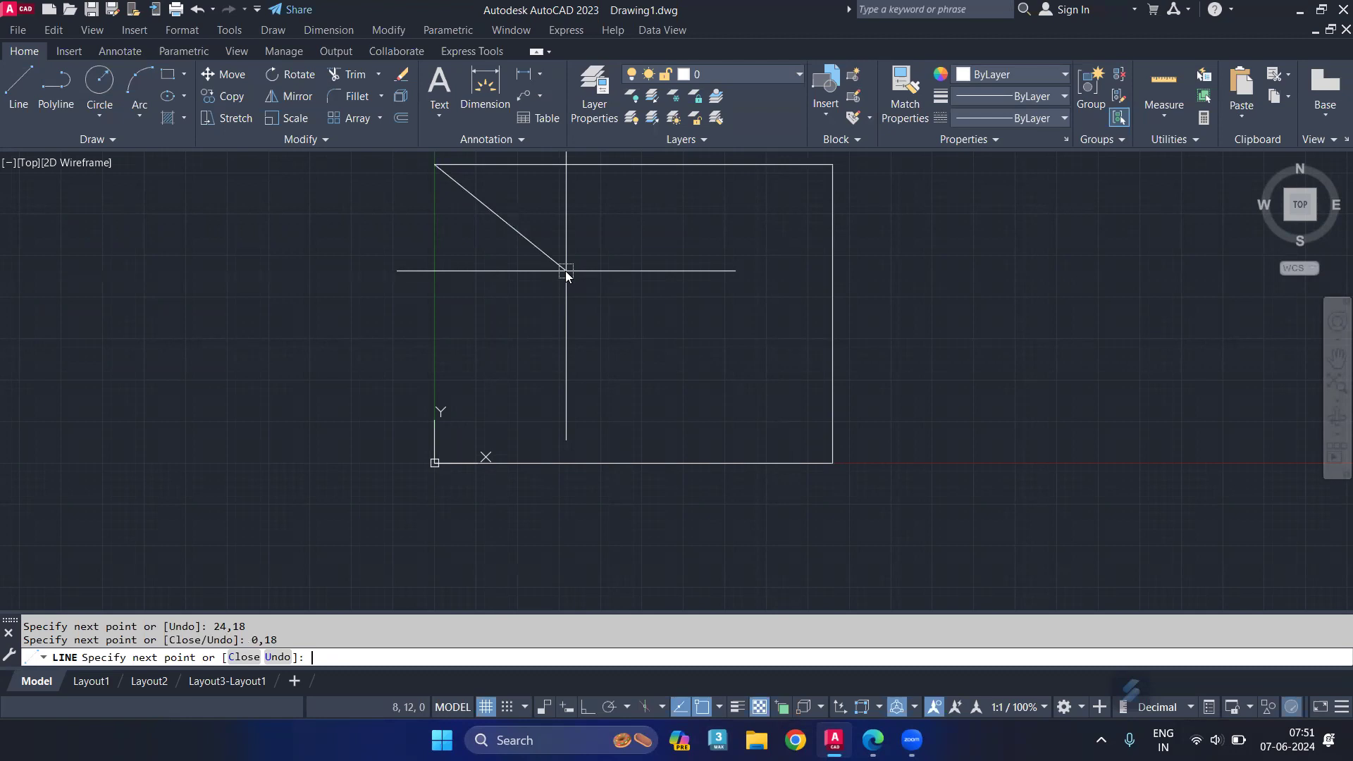
type("c")
key("Return")
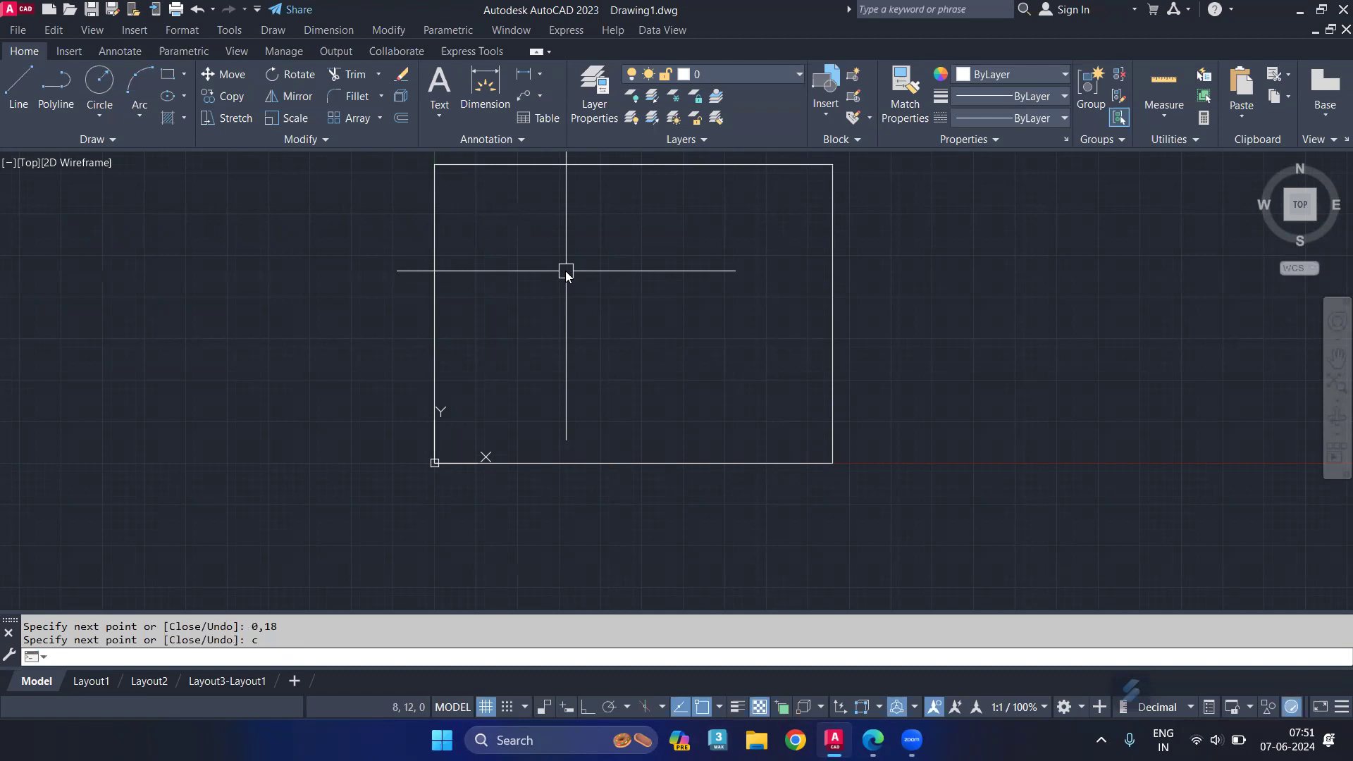
Start the Line command and try a first point outside the limits, to the right of the rectangle
middle_click_drag(580, 314, 595, 381)
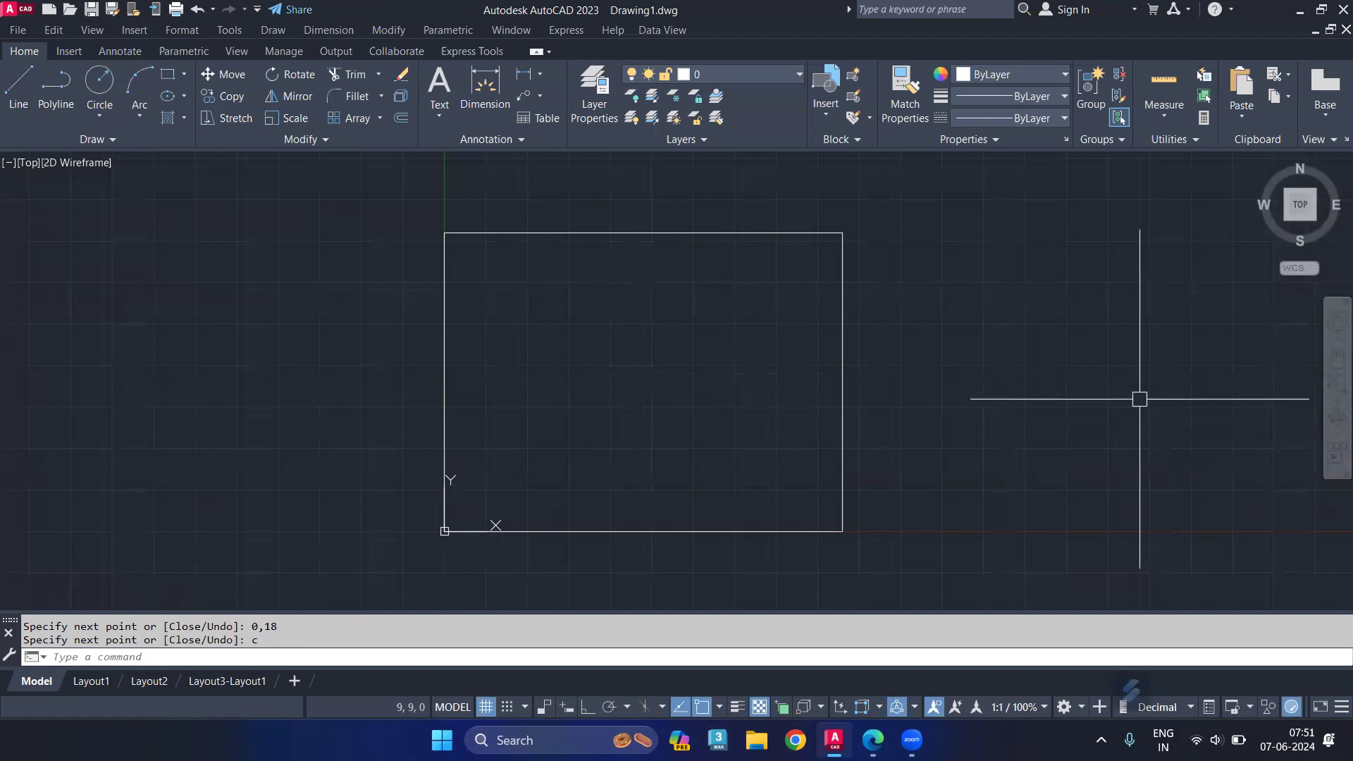
type("l")
key("Return")
left_click(1071, 381)
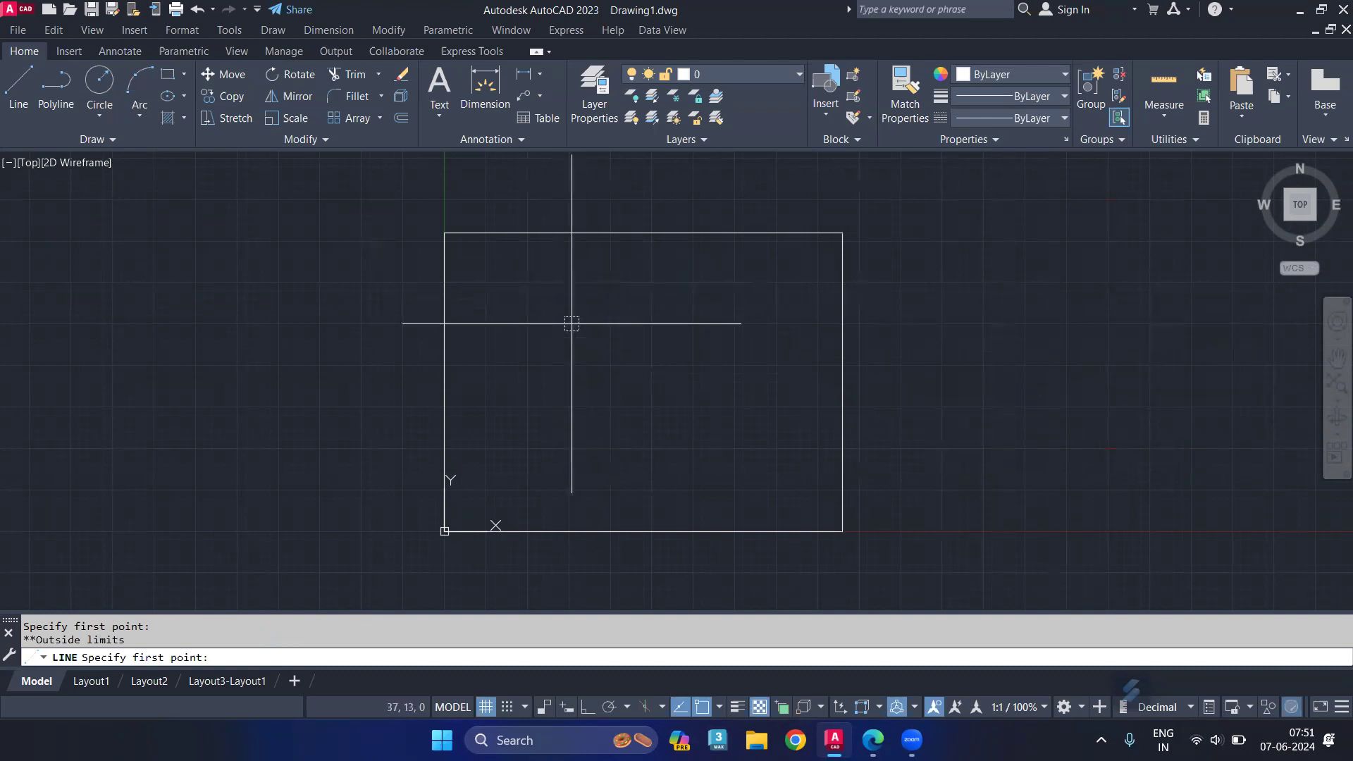
Draw an irregular open chain of 13 connected line segments inside the rectangle and end the Line command
left_click(634, 393)
left_click(594, 449)
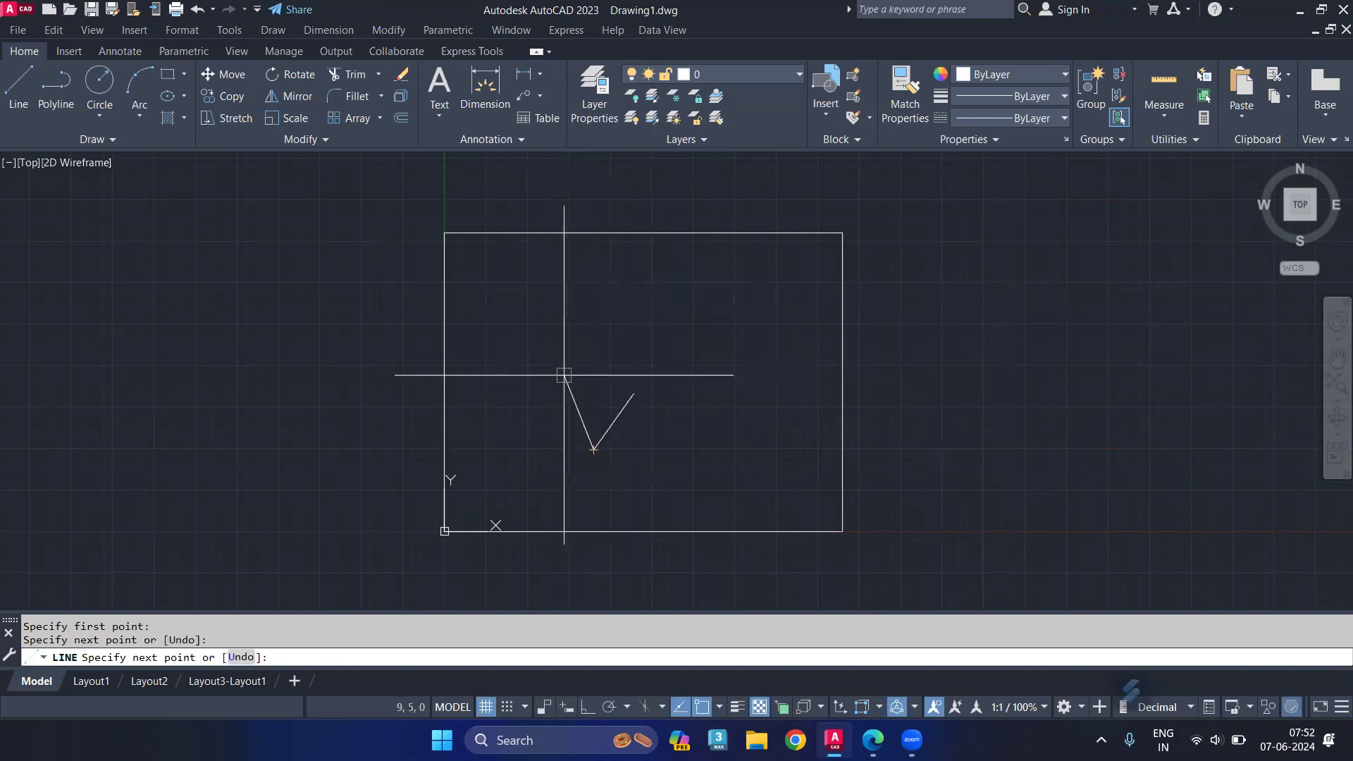
left_click(560, 357)
left_click(560, 315)
left_click(608, 334)
left_click(653, 335)
left_click(653, 320)
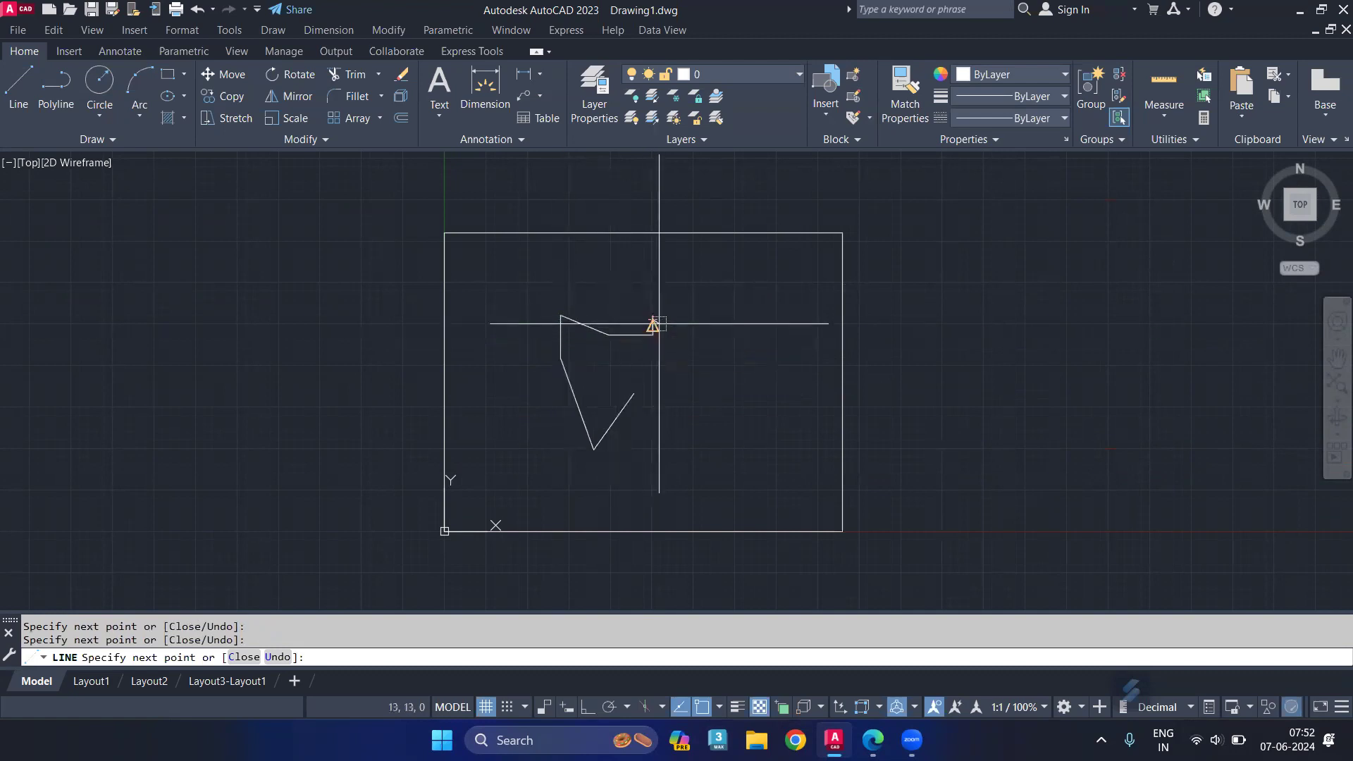
left_click(727, 368)
left_click(711, 433)
left_click(692, 448)
left_click(692, 397)
left_click(648, 463)
left_click(723, 513)
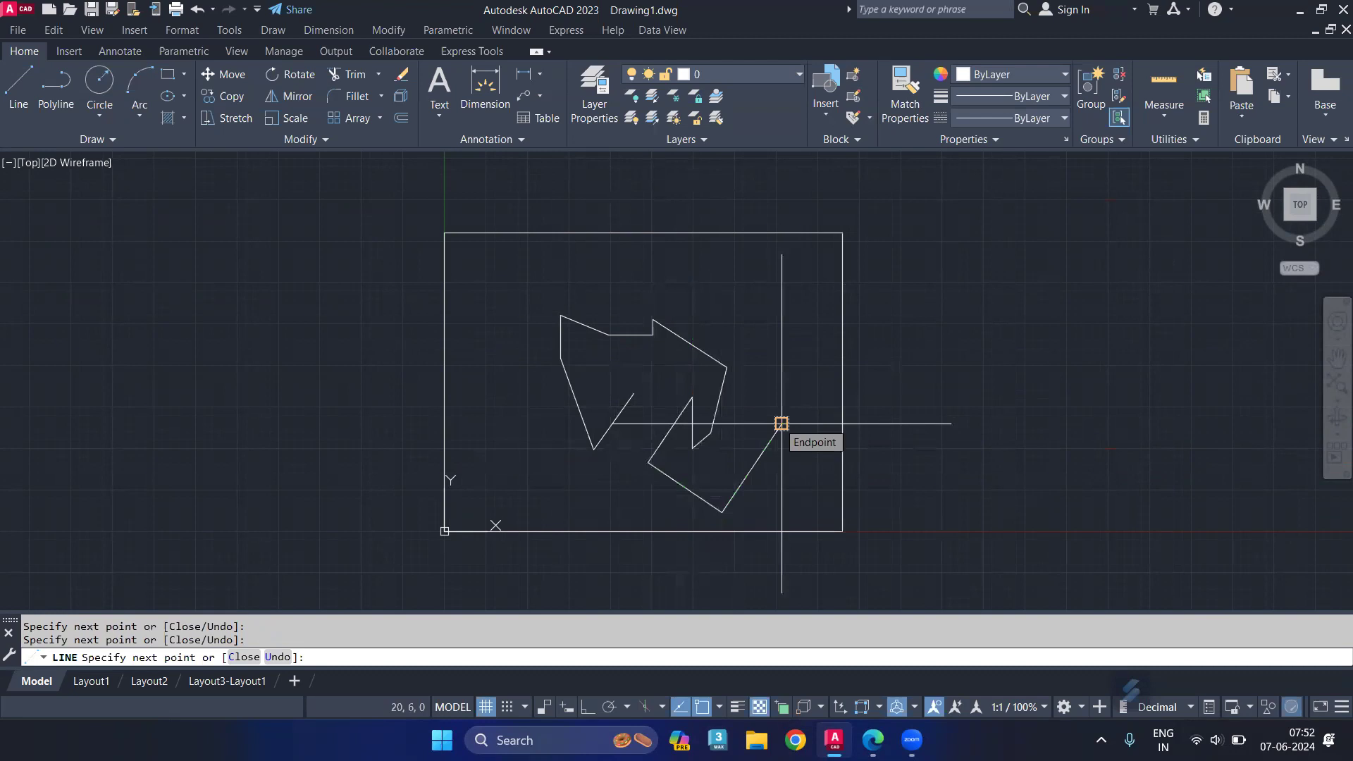
left_click(782, 424)
right_click(782, 423)
left_click(811, 433)
left_click(943, 344)
left_click(1021, 418)
left_click(1103, 357)
left_click(1052, 311)
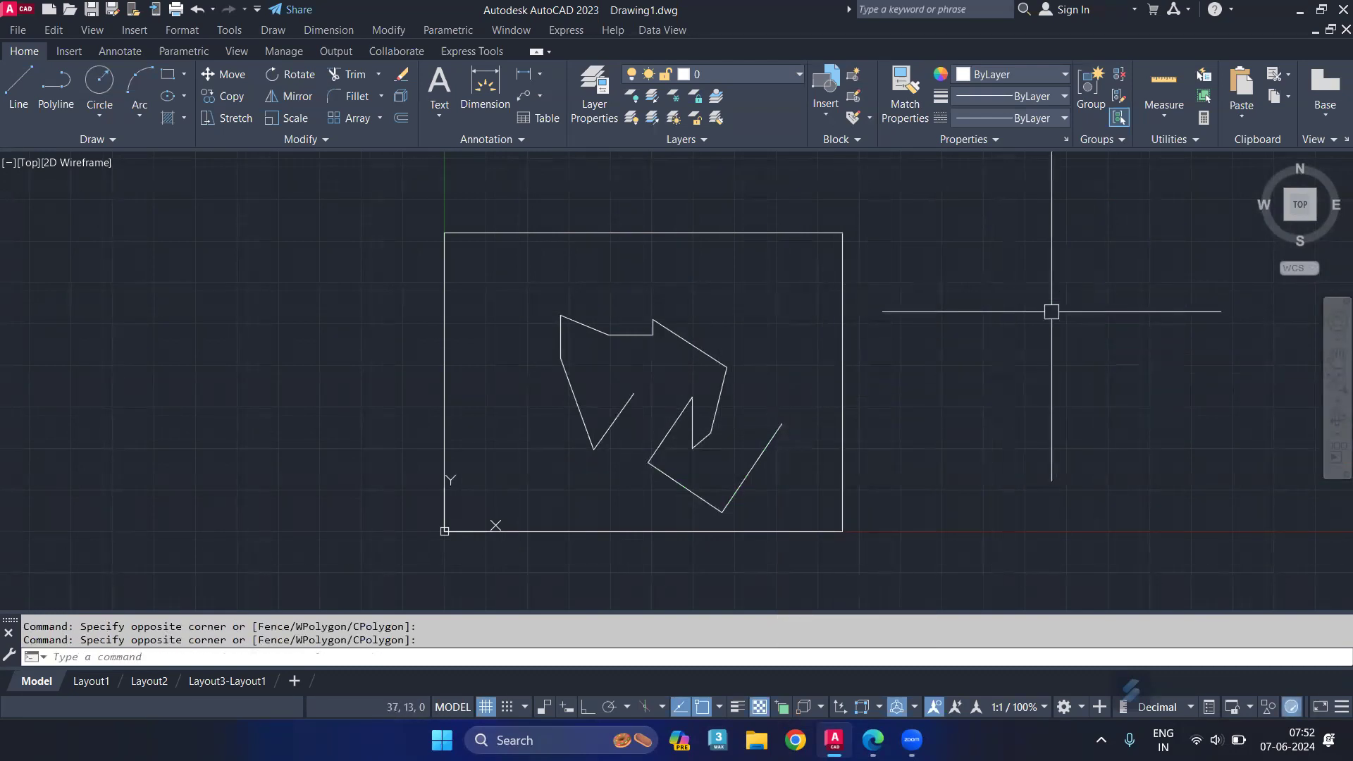
type("c")
key("Return")
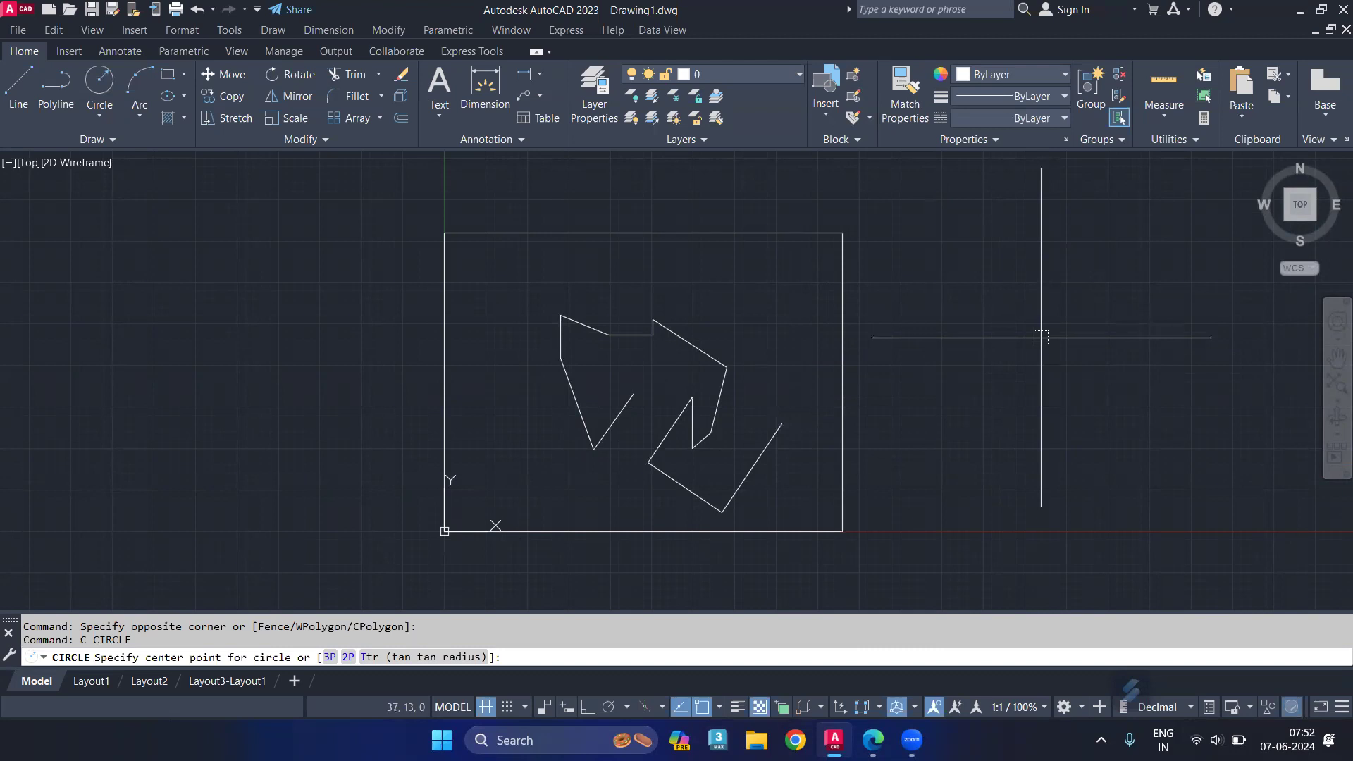
key("Escape")
Turn limits checking OFF so that points outside the drawing limits are accepted
type("lim")
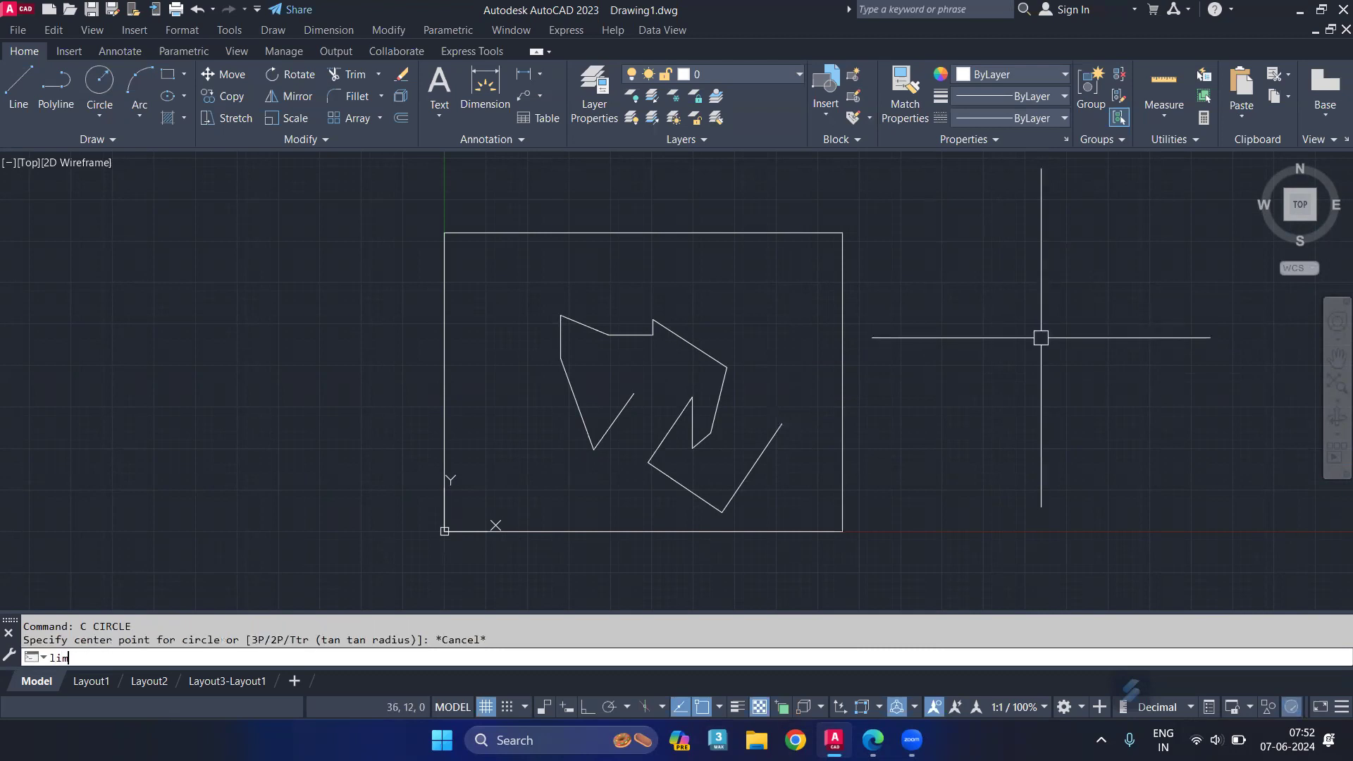
key("Return")
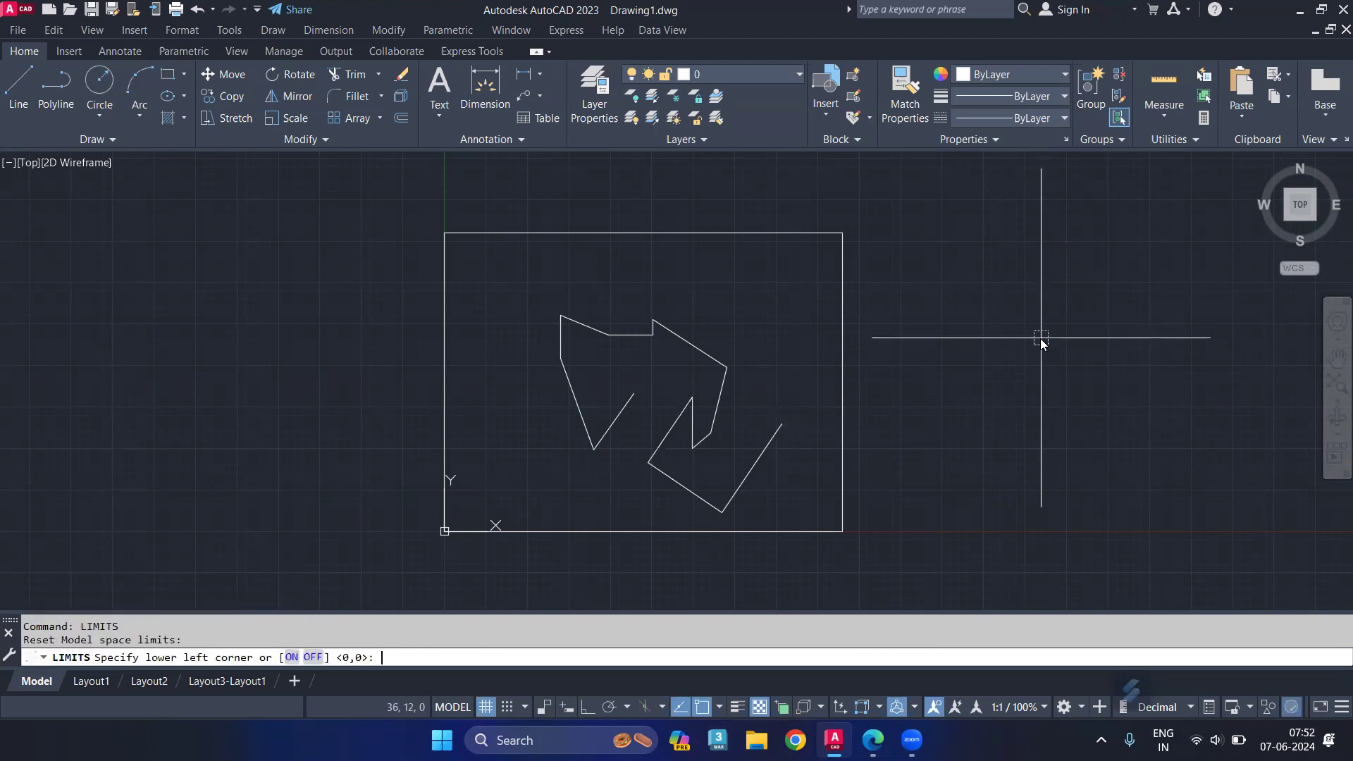
left_click(312, 659)
Draw a circle outside the limits, to the left of the boundary rectangle
type("c")
key("Return")
left_click(311, 357)
left_click(308, 417)
Draw a three-point arc to the left of the circle and continue it with a second arc from its lower end
type("a")
key("Return")
left_click(186, 225)
left_click(143, 296)
left_click(184, 360)
key("Return")
key("Return")
left_click(117, 422)
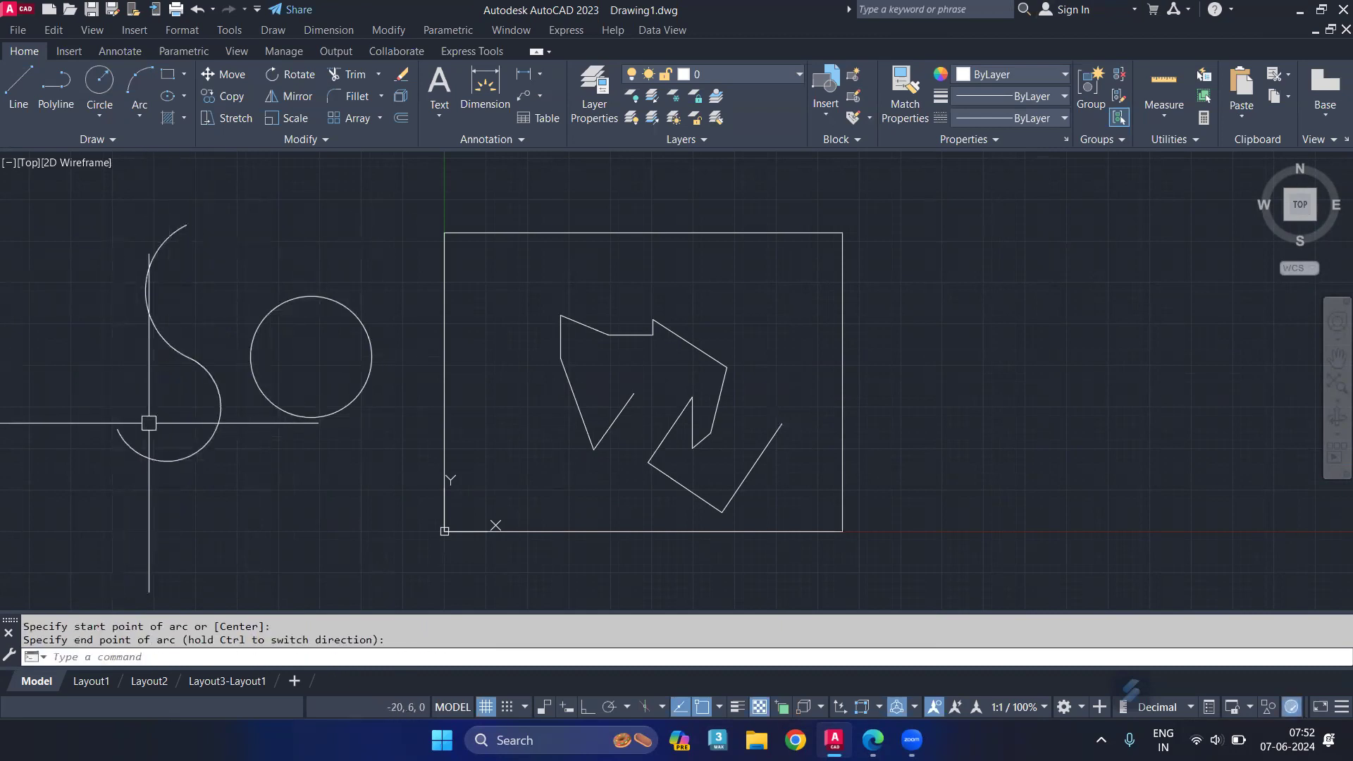
Erase the circle and both arcs outside the boundary rectangle
left_click(323, 230)
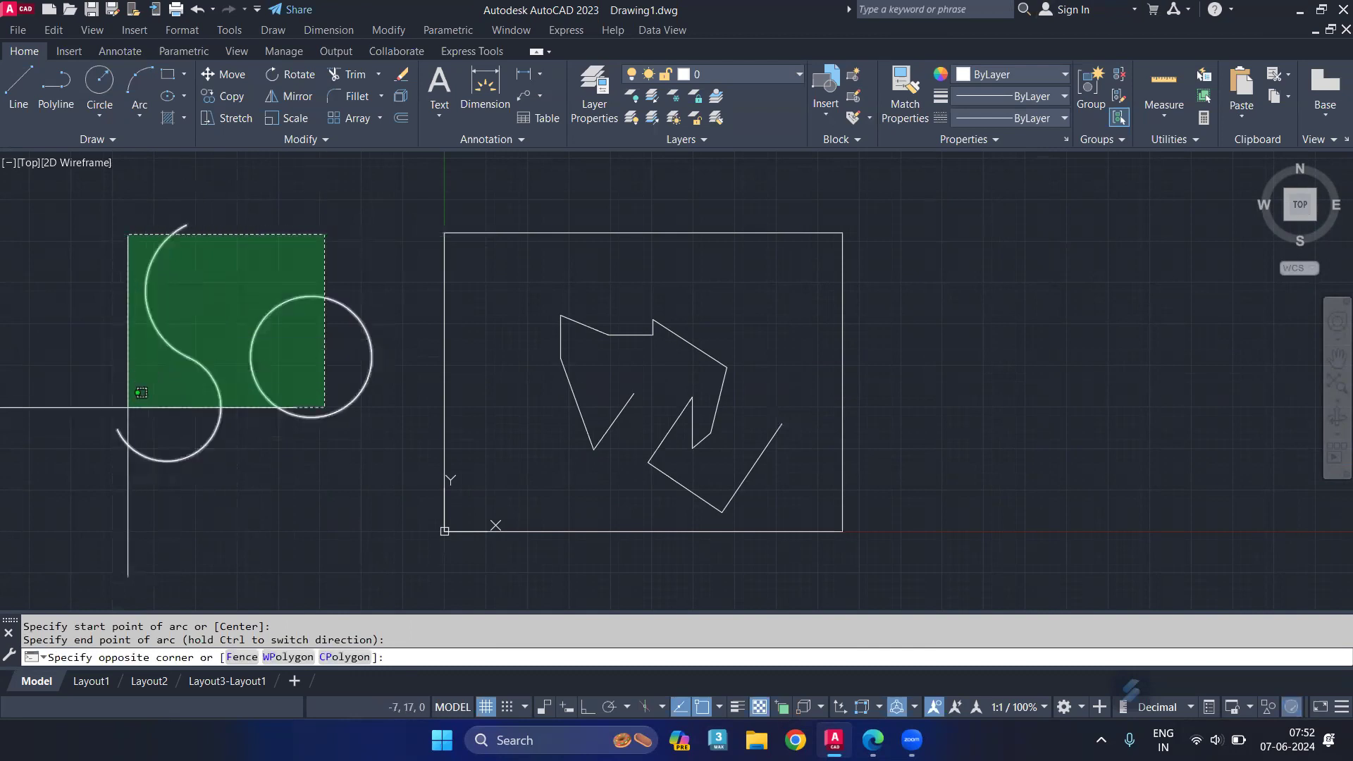
left_click(127, 408)
key("Delete")
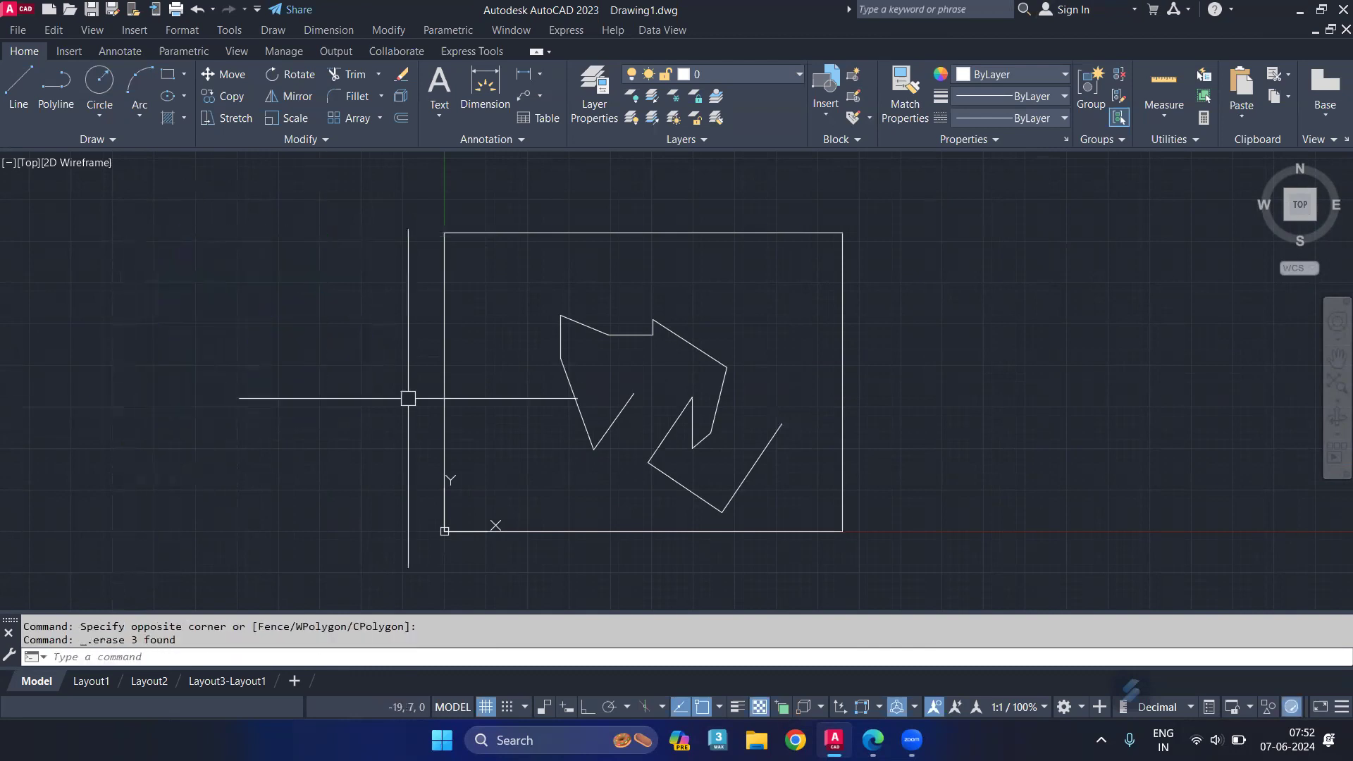
Erase the boundary rectangle together with the irregular line chain inside it
left_click(872, 210)
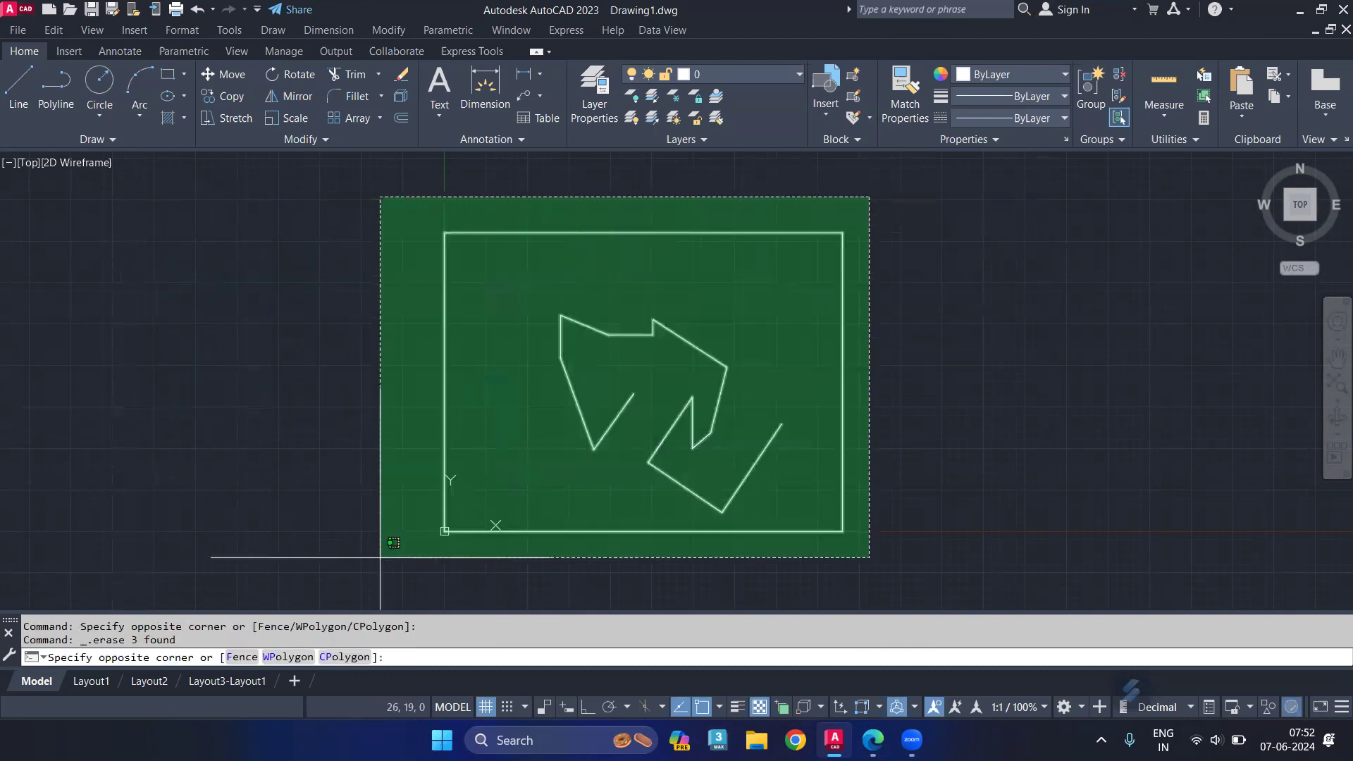
left_click(380, 559)
key("Delete")
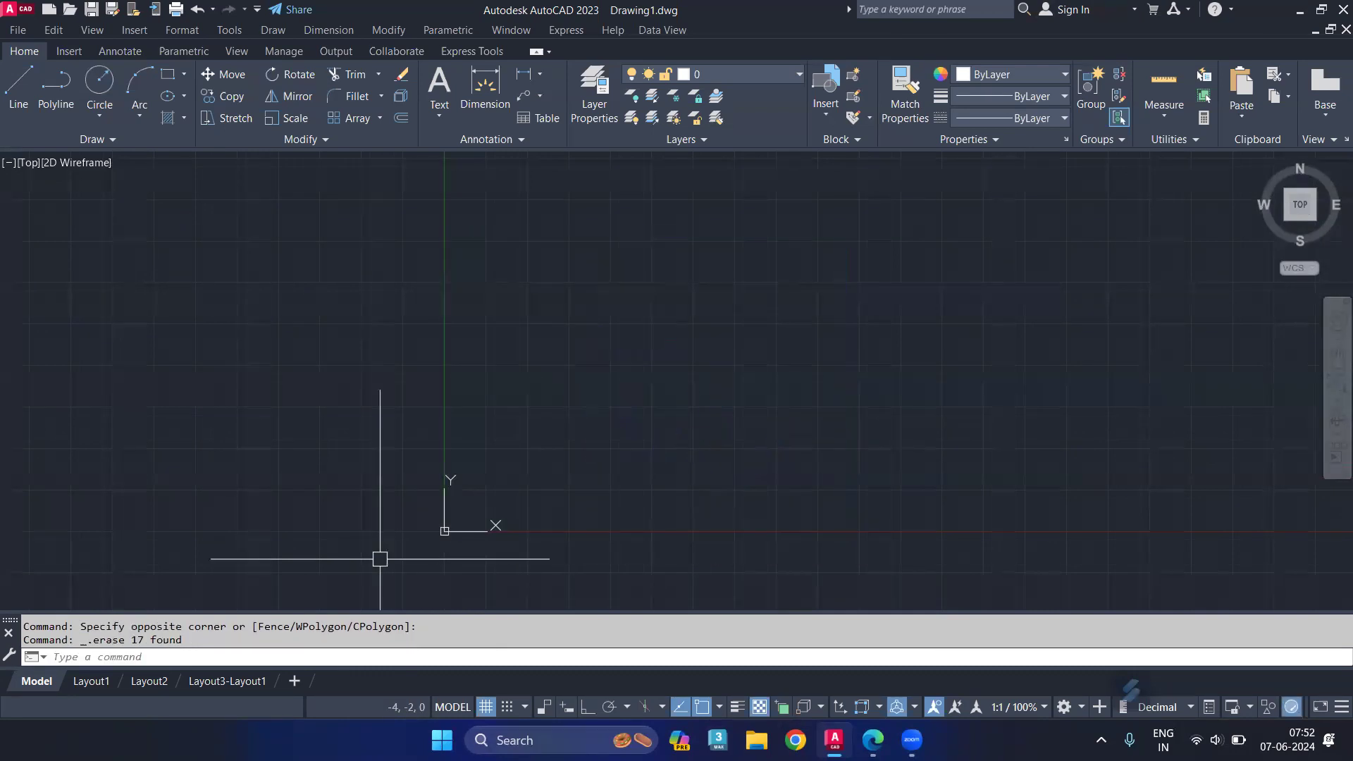
Start a trial line, turn Ortho mode on and end the Line command without placing a segment
middle_click_drag(604, 417, 527, 454)
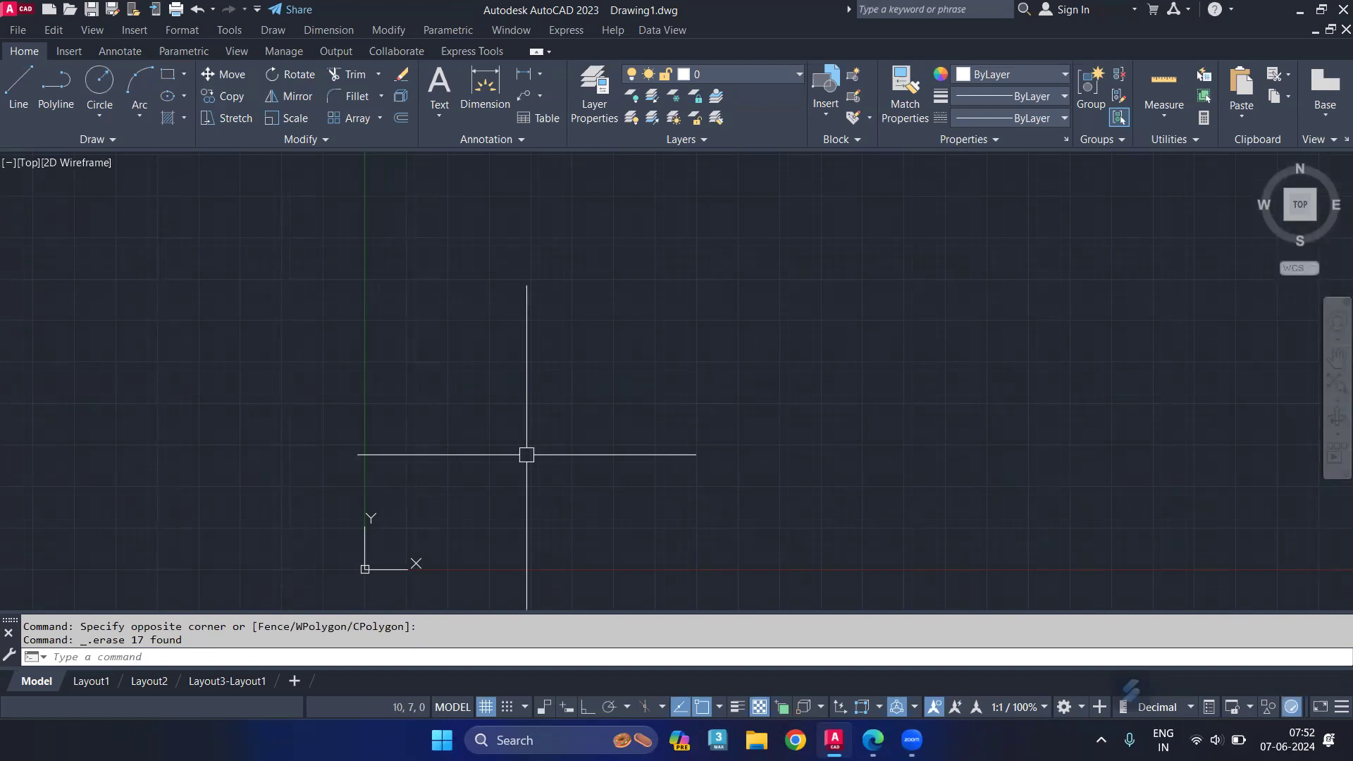
middle_click_drag(538, 457, 406, 501)
type("1")
key("Return")
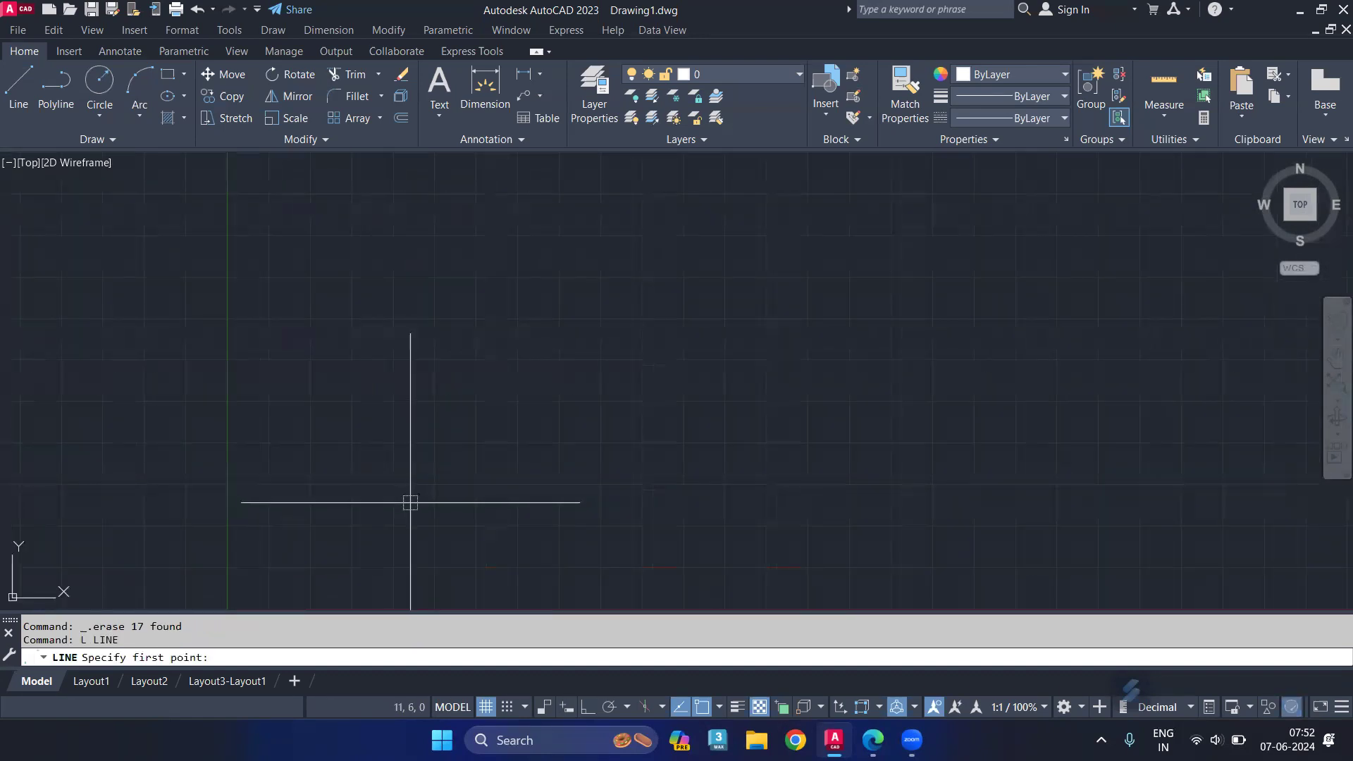
left_click(506, 527)
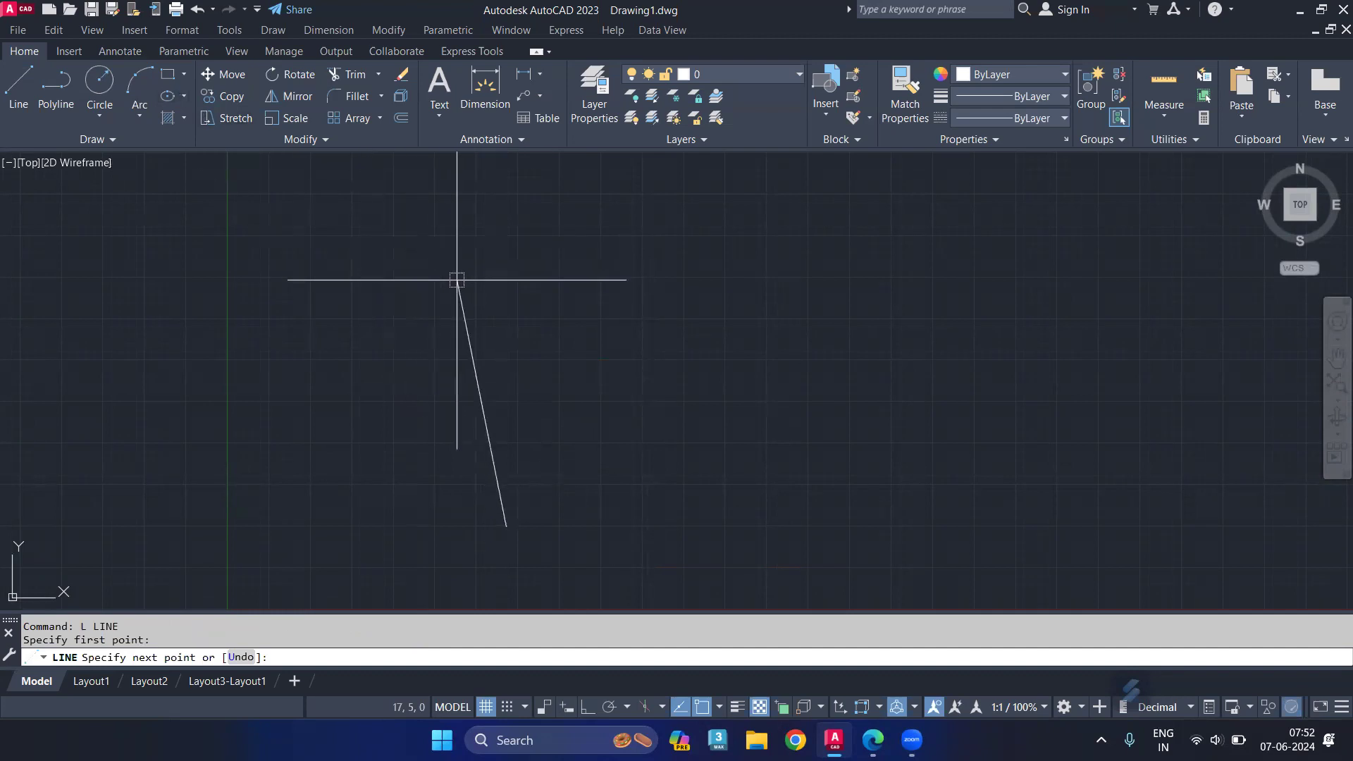
key("F8")
key("Return")
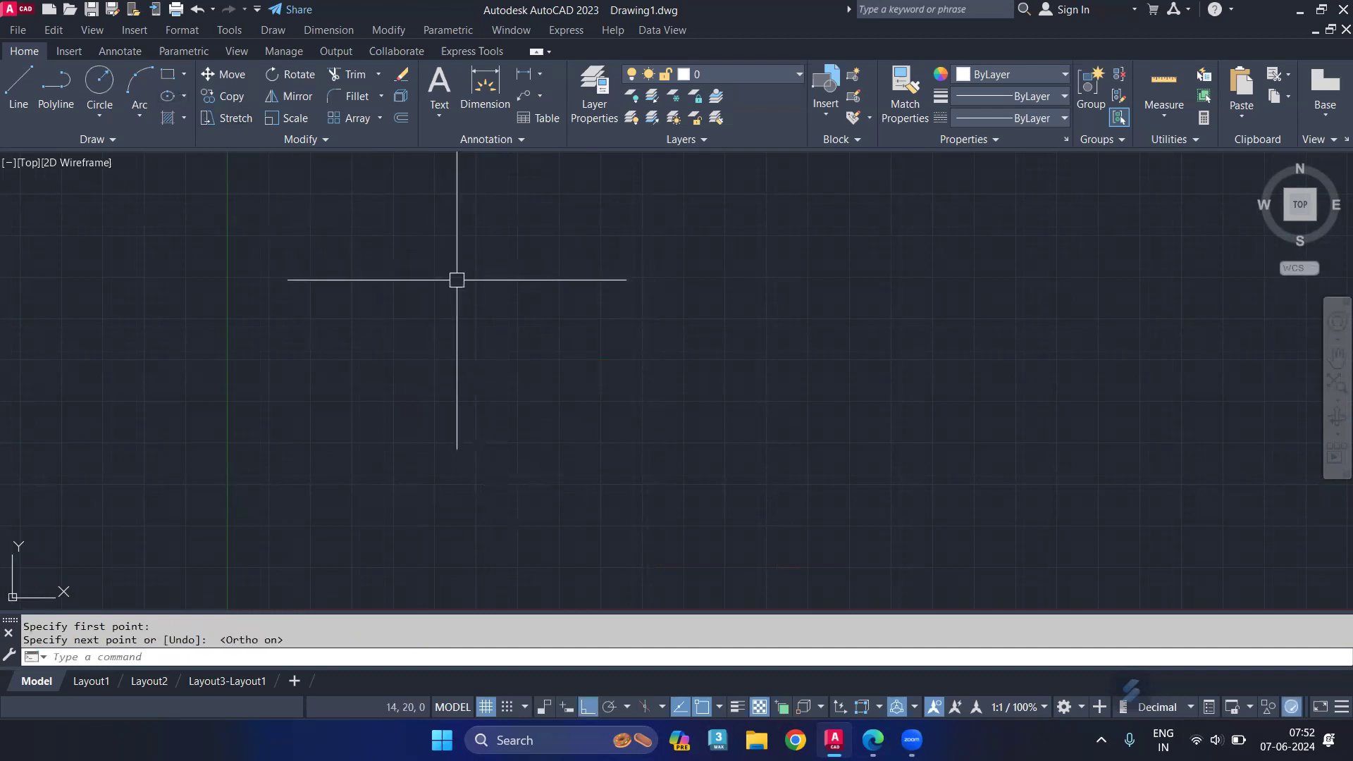
Draw a 10 by 10 square from four separate lines with the Line command, finishing it with the Close option
type("L")
key("Return")
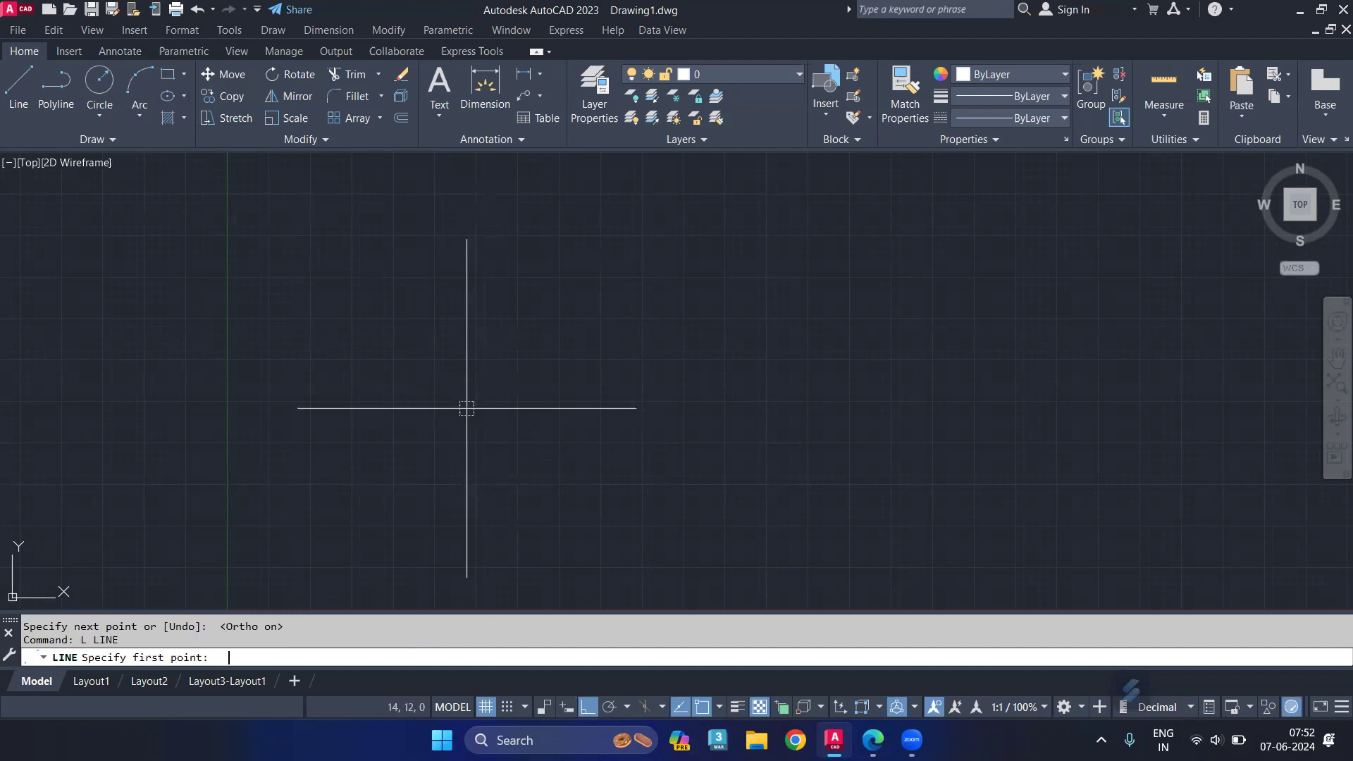
left_click(504, 564)
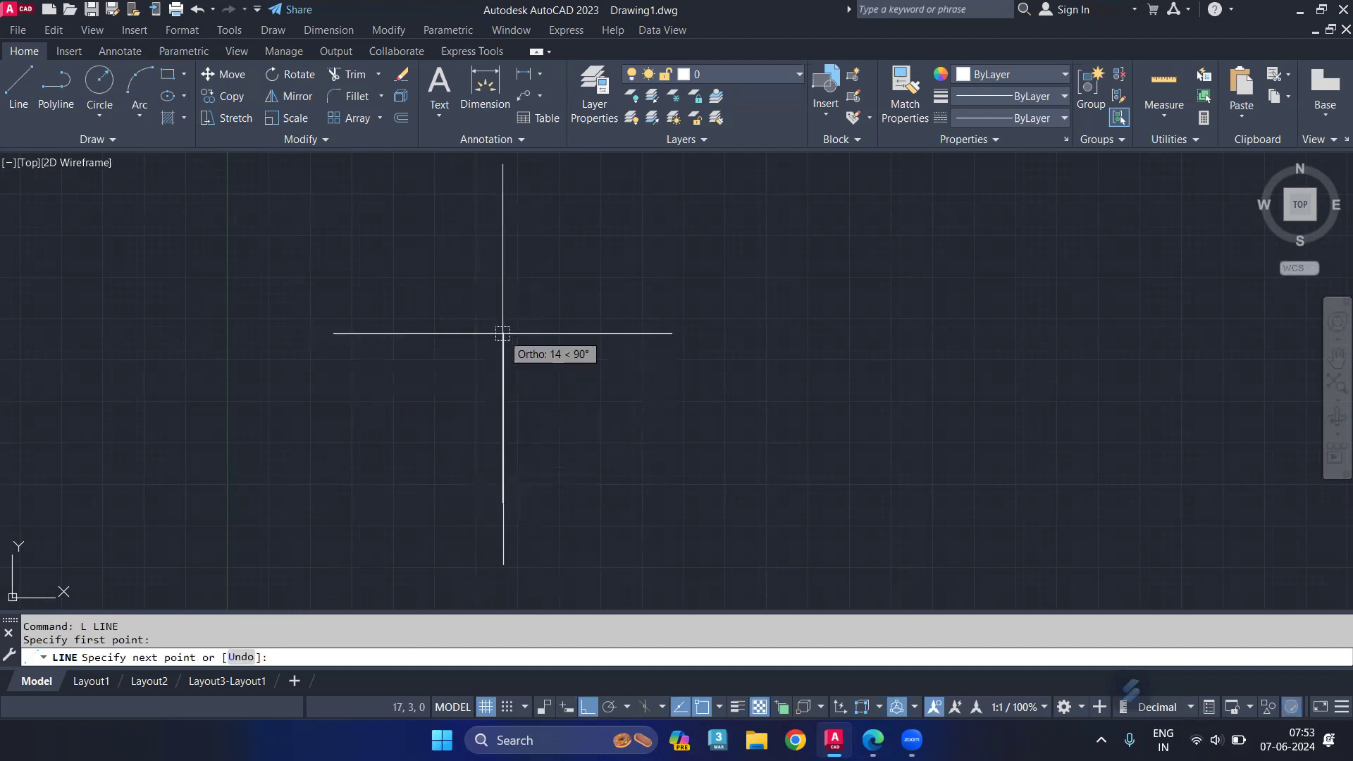
type("10")
key("Return")
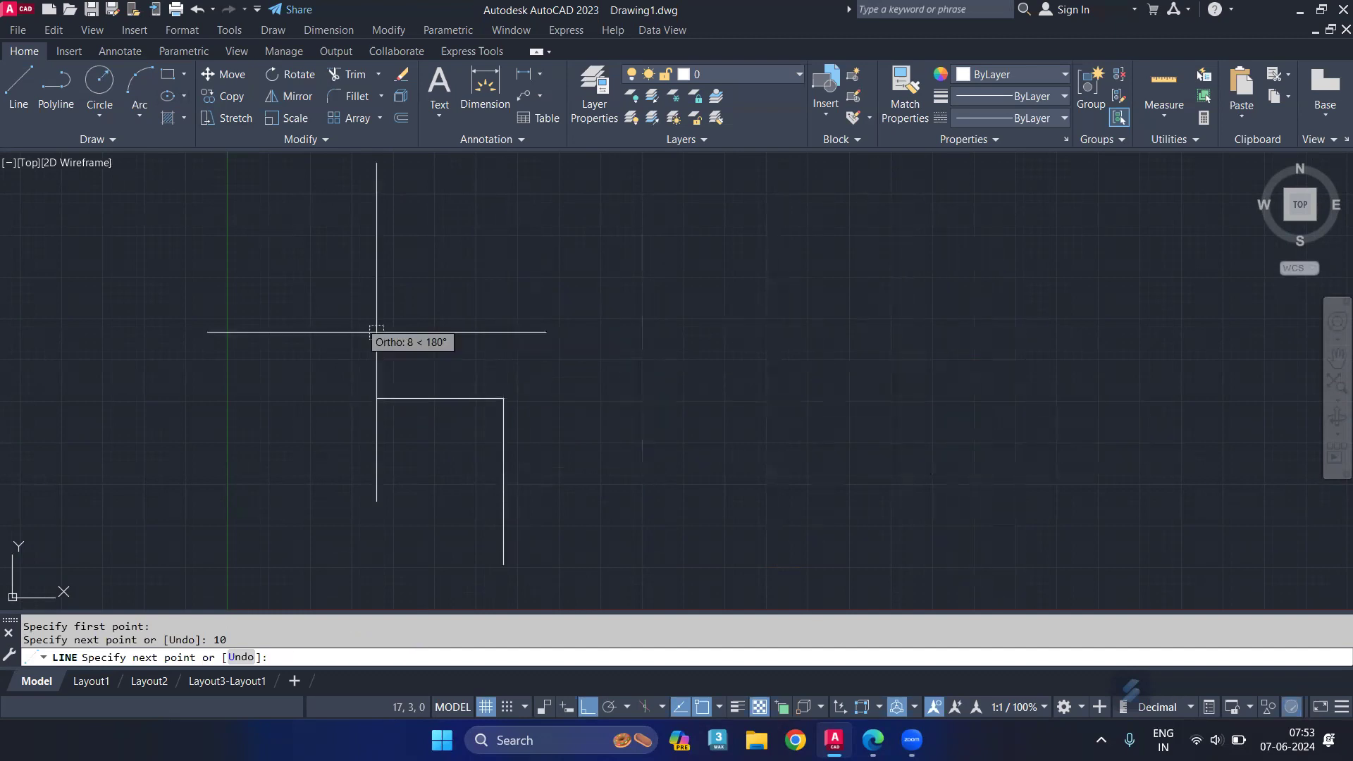
type("10")
key("Return")
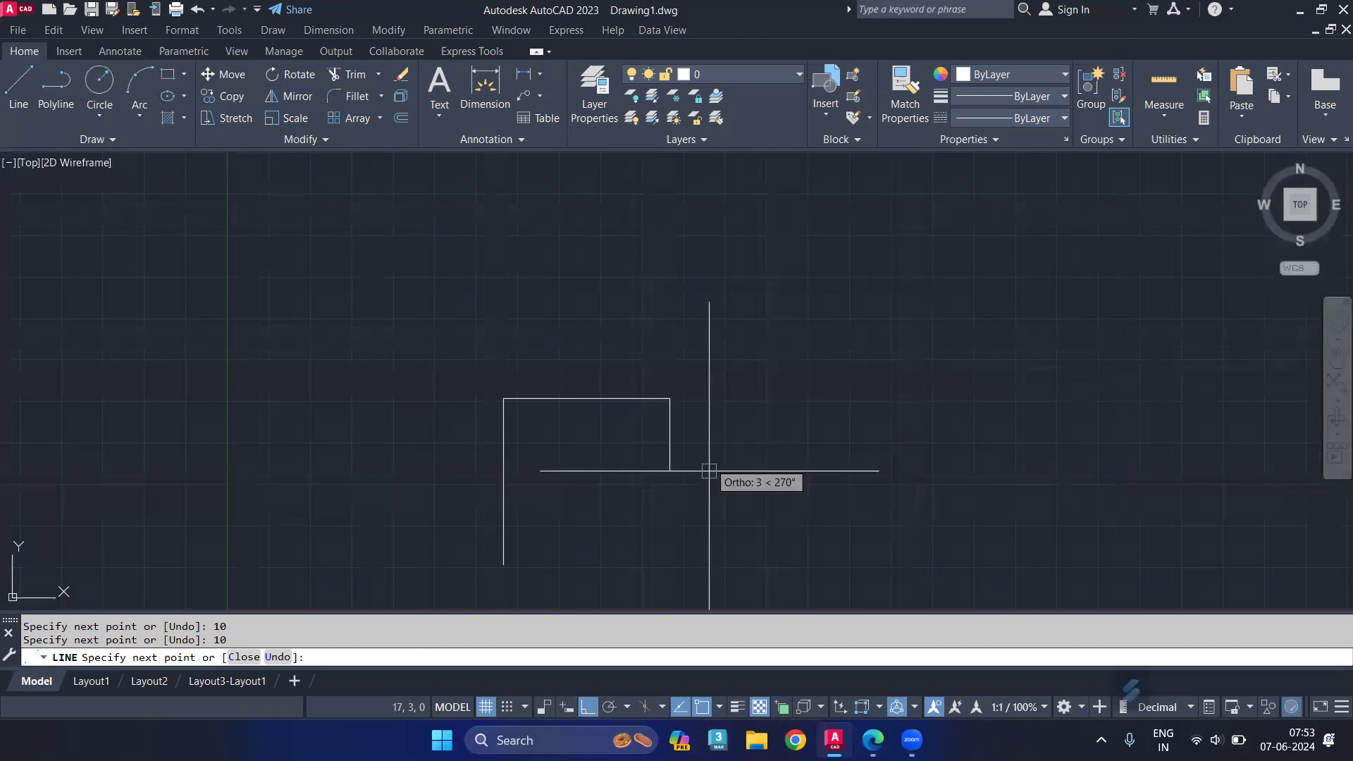
type("10")
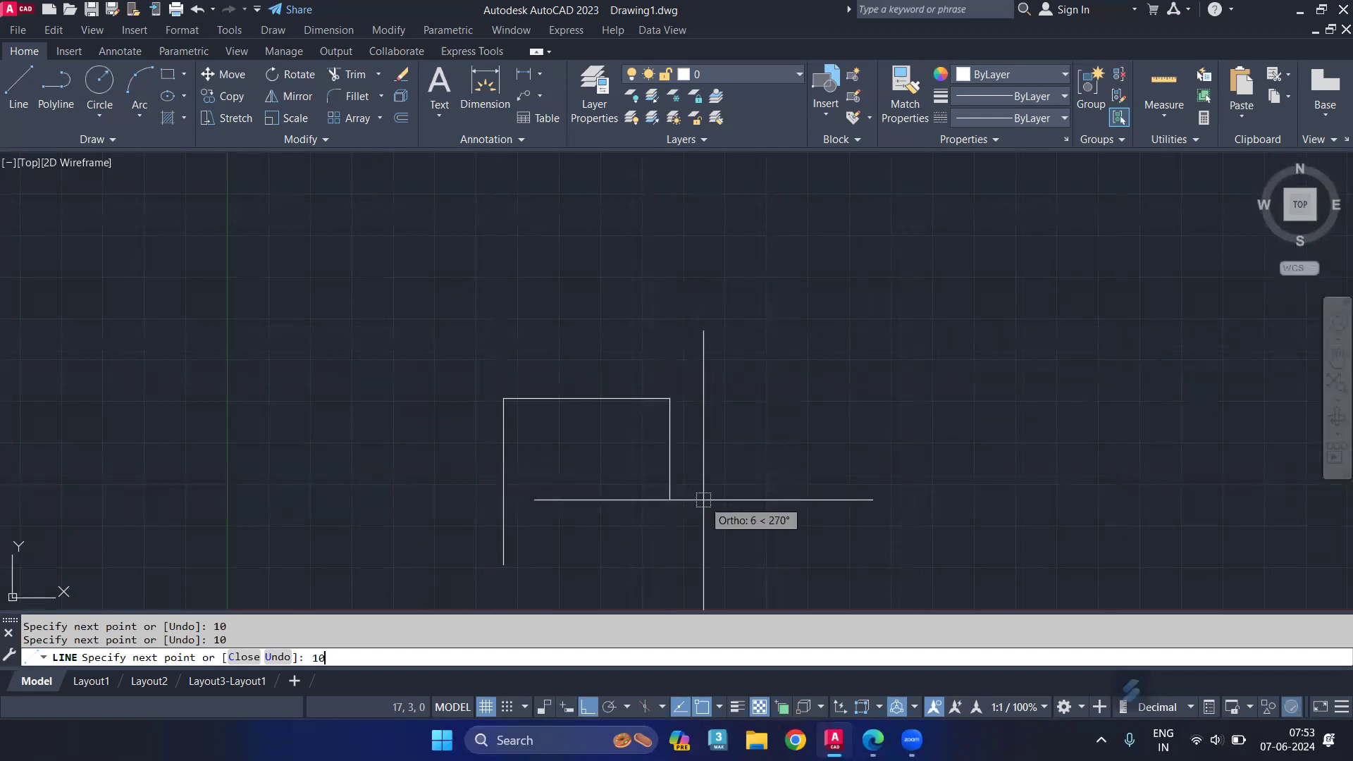
key("Return")
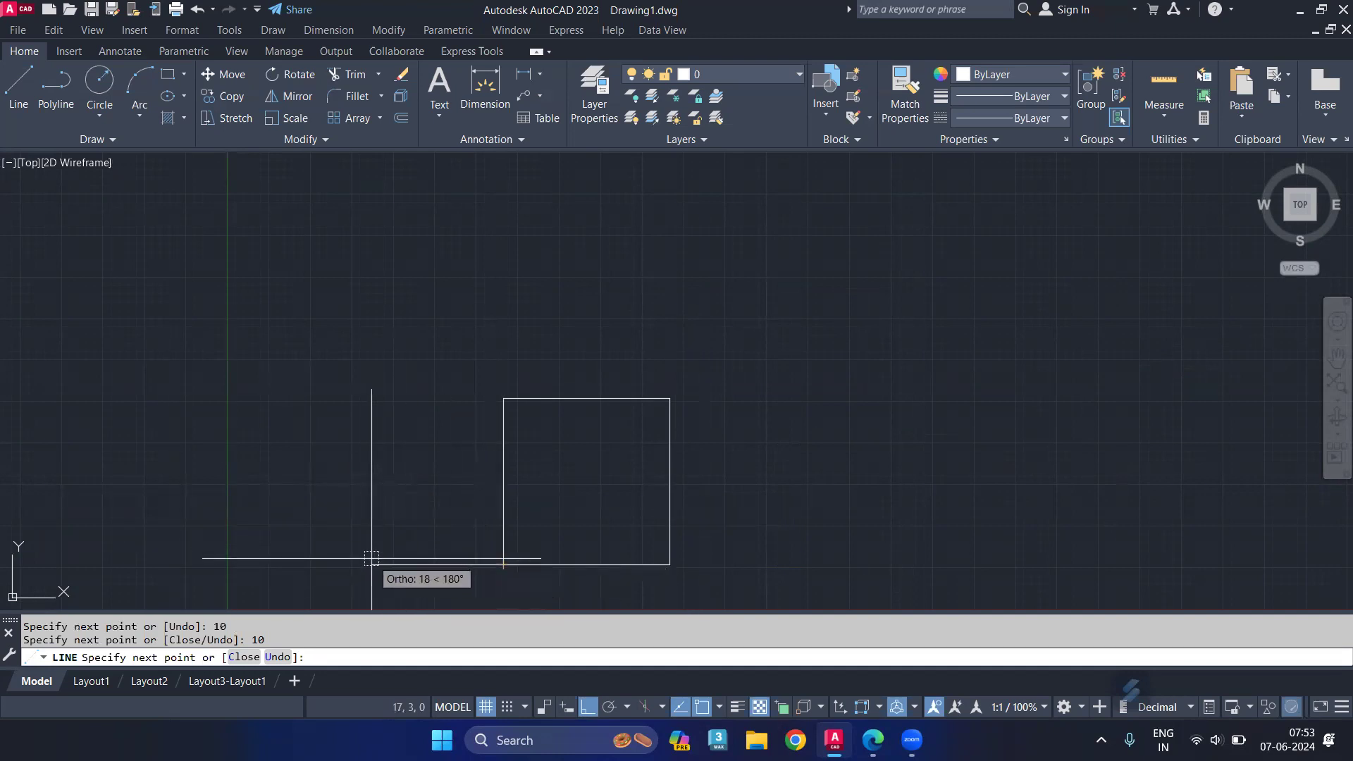
key("Return")
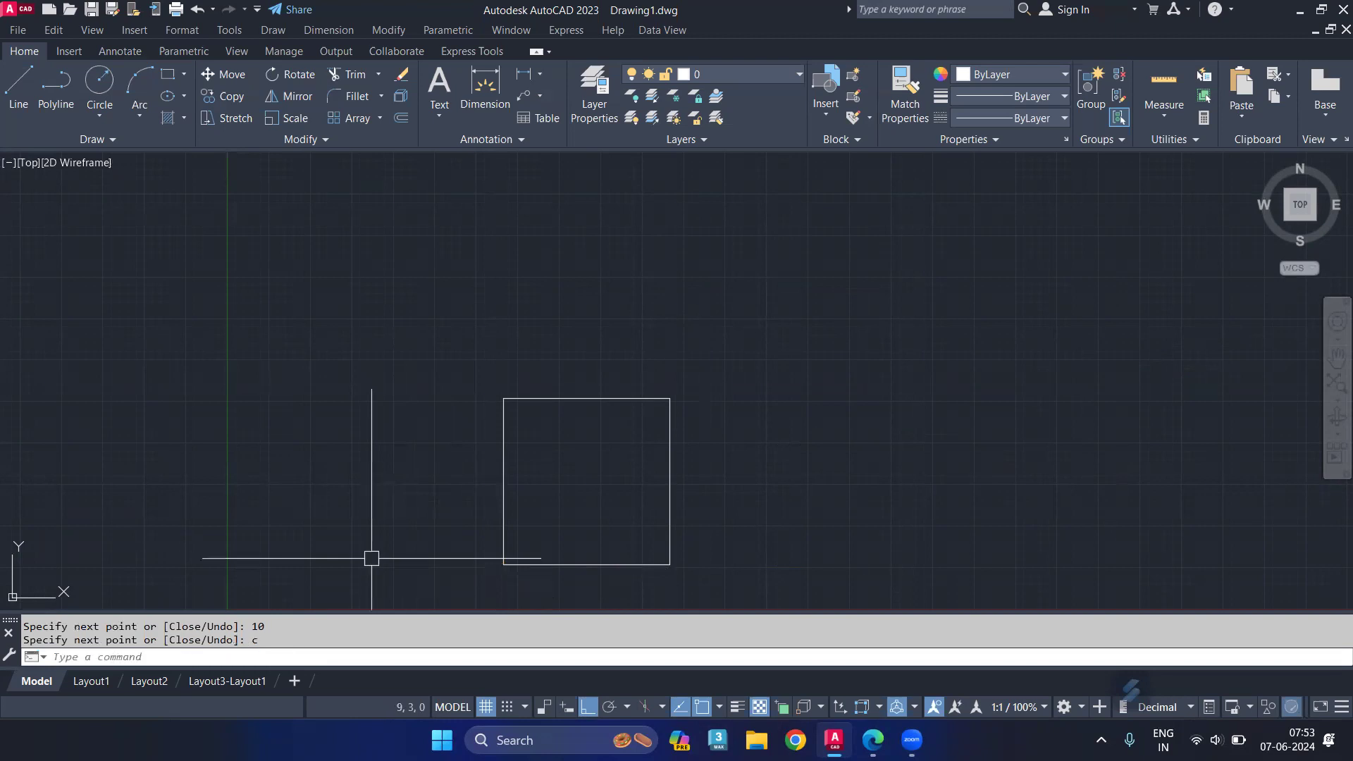
mouse_move(595, 518)
middle_mouse_down()
mouse_move(511, 466)
mouse_move(415, 441)
middle_mouse_up()
scroll(511, 466, "up", 2)
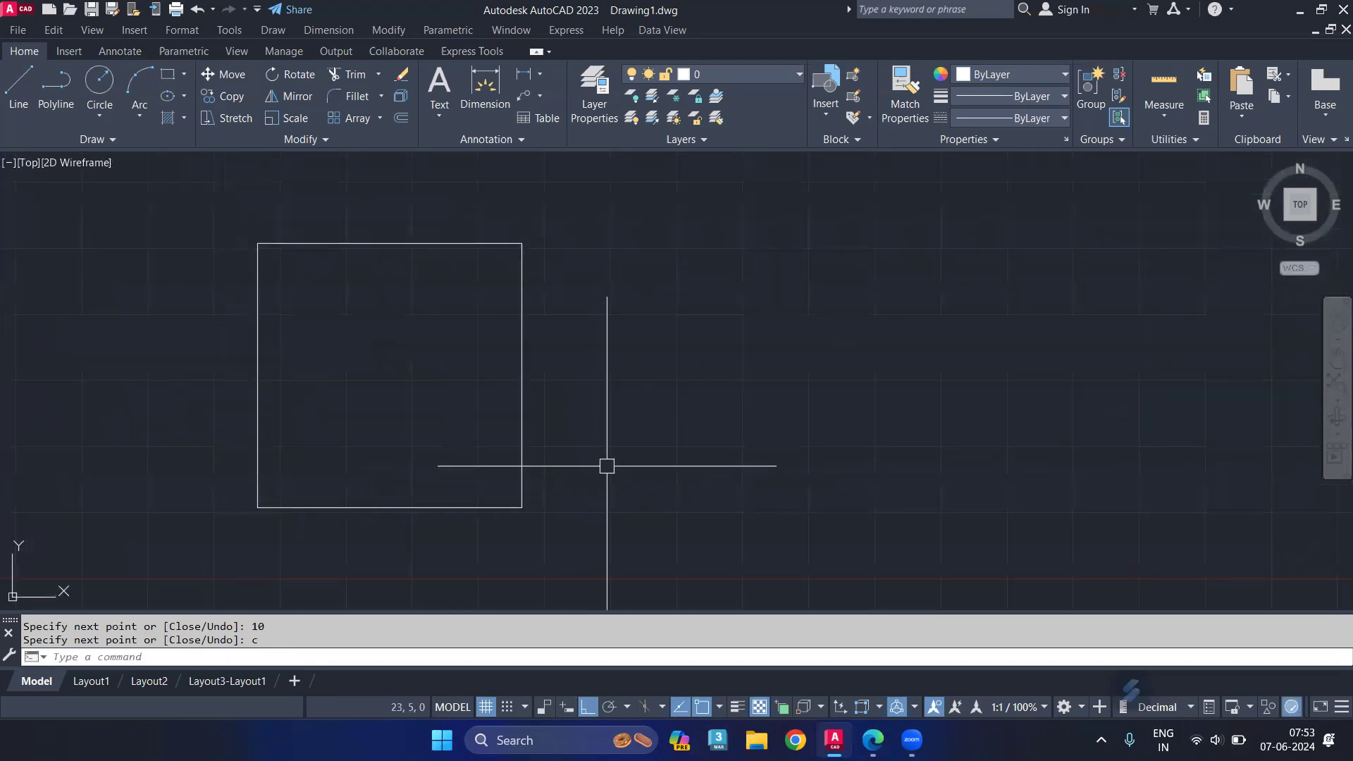
type("PL")
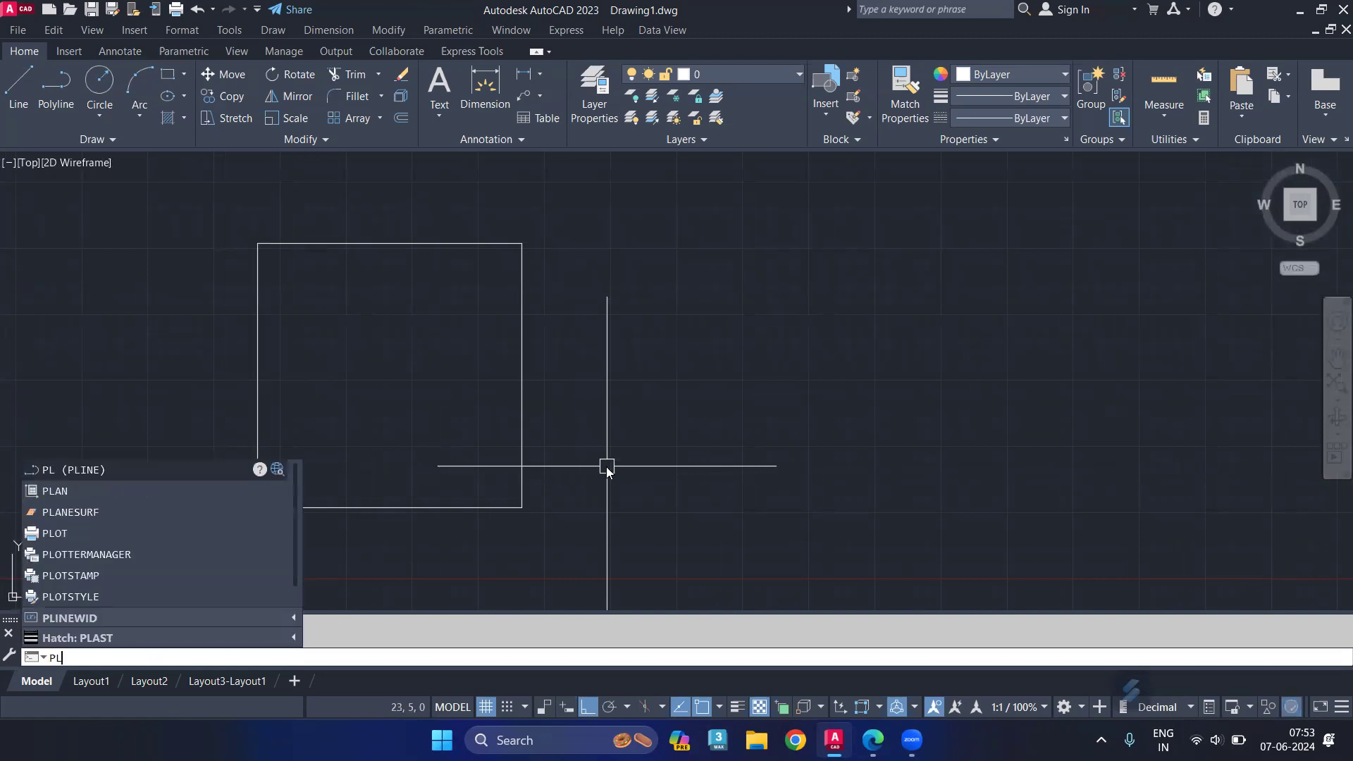
key("Return")
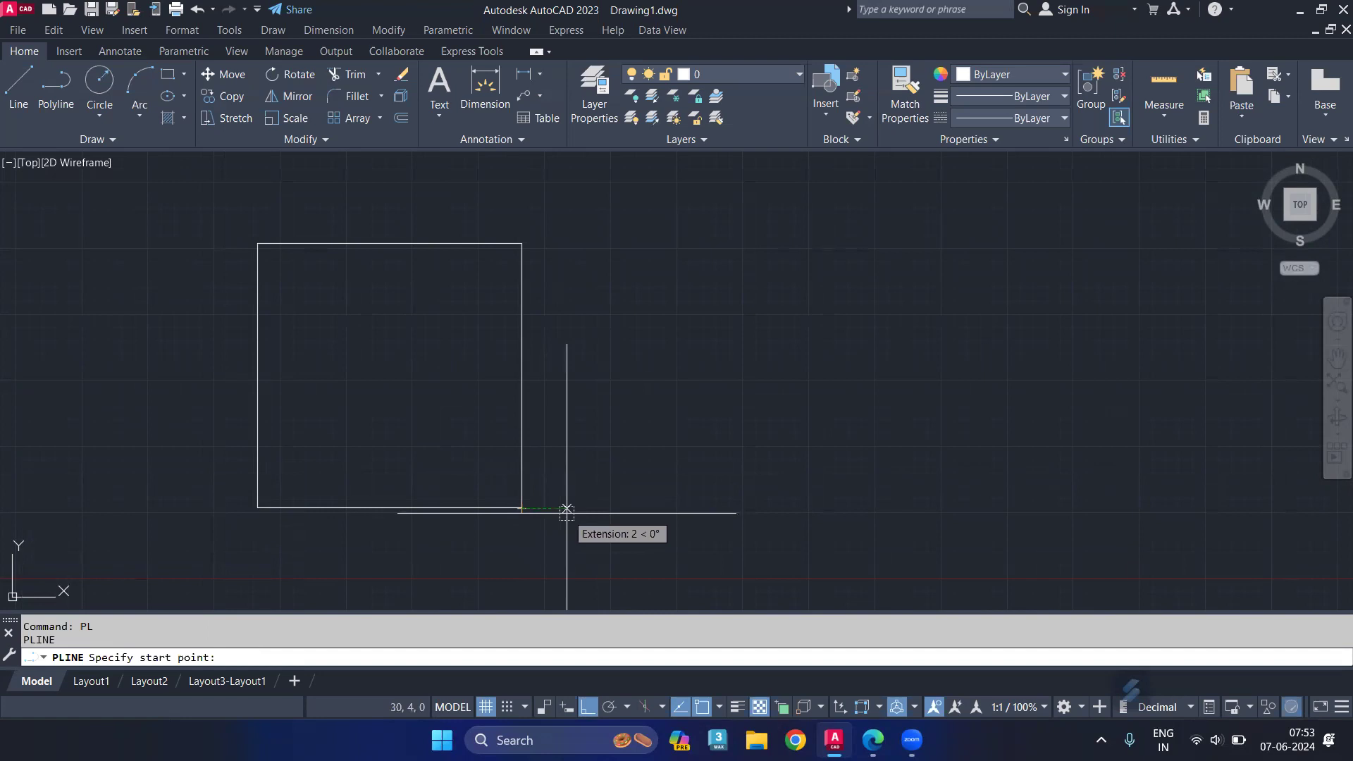
key("Escape")
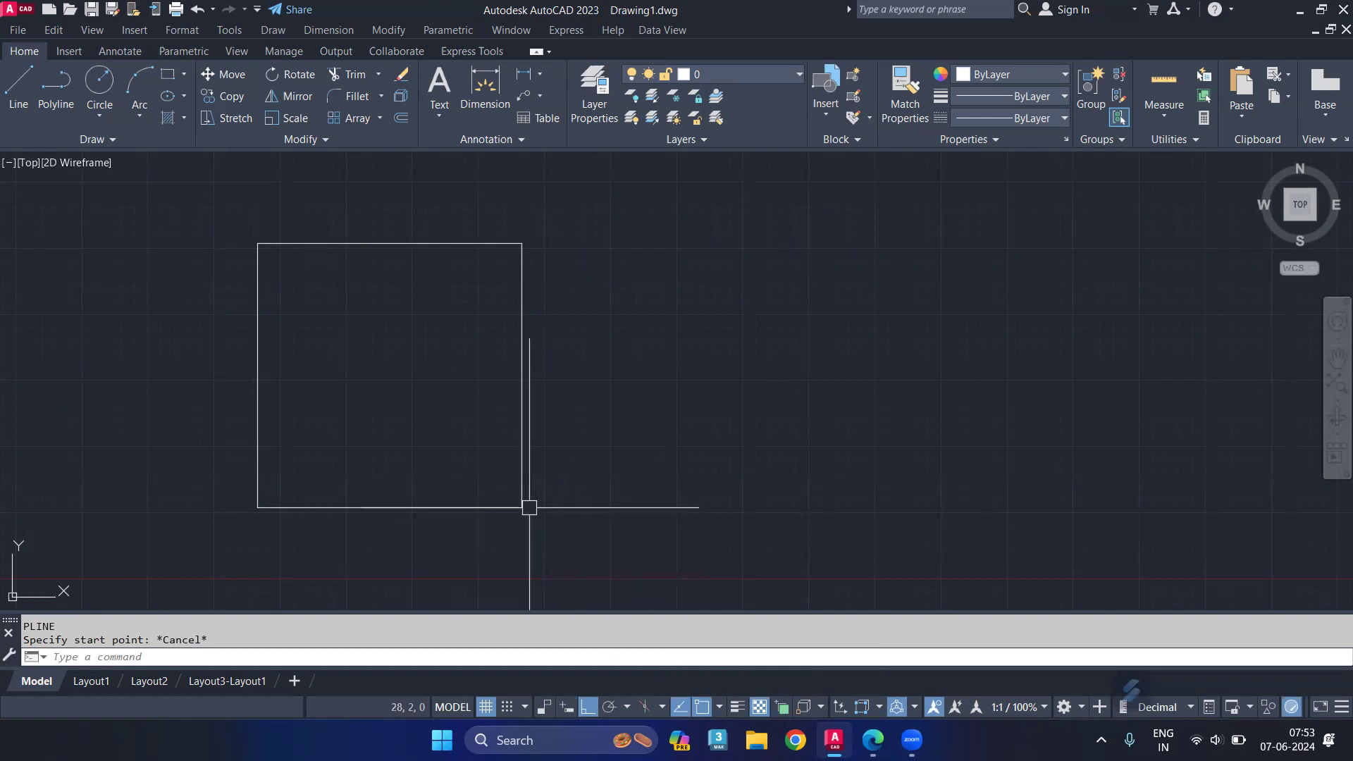
type("l")
key("Return")
key("Escape")
Draw a closed 10 by 10 square as a single polyline to the right of the line square
type("PL")
key("Return")
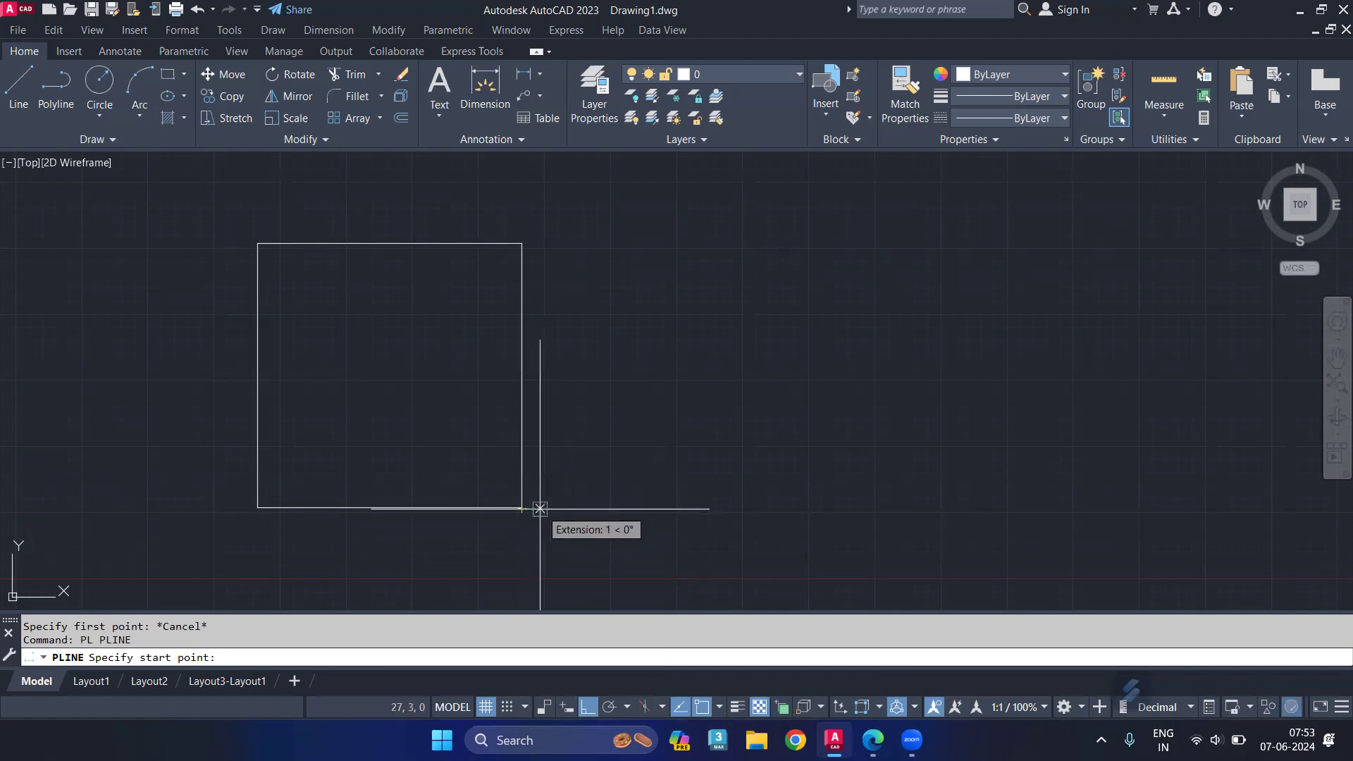
left_click(581, 512)
type("10")
type("10")
key("Return")
type("10")
key("Return")
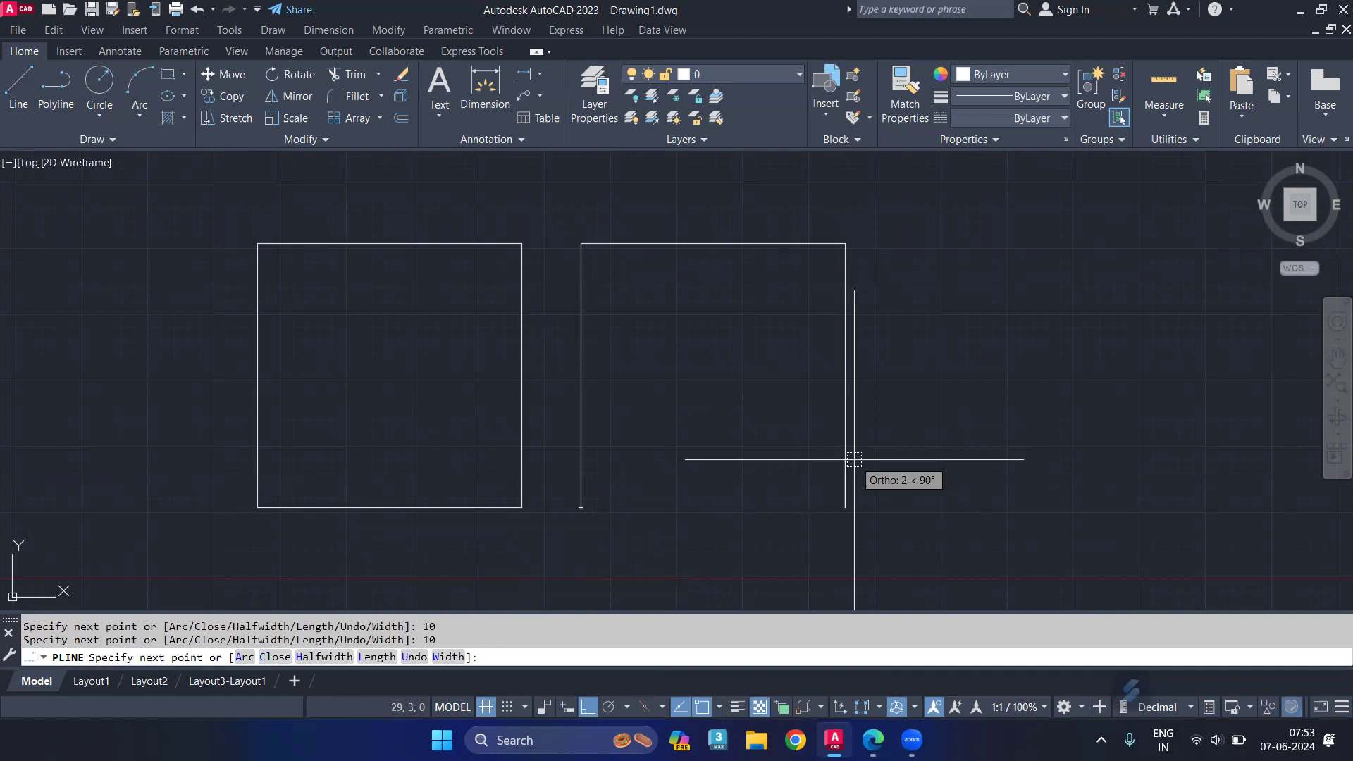
key("Return")
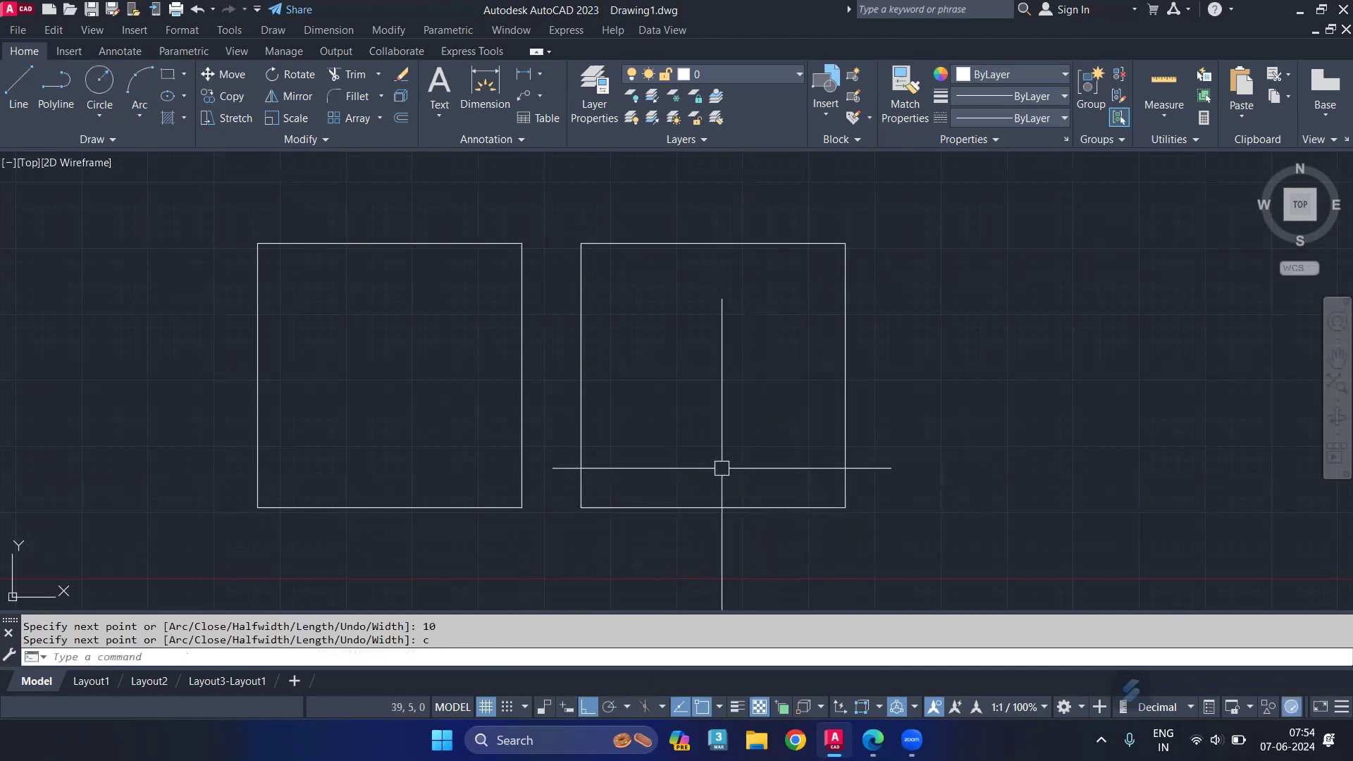
Compare how the polyline square and the four sides of the line square select, and clear the selection
left_click(582, 355)
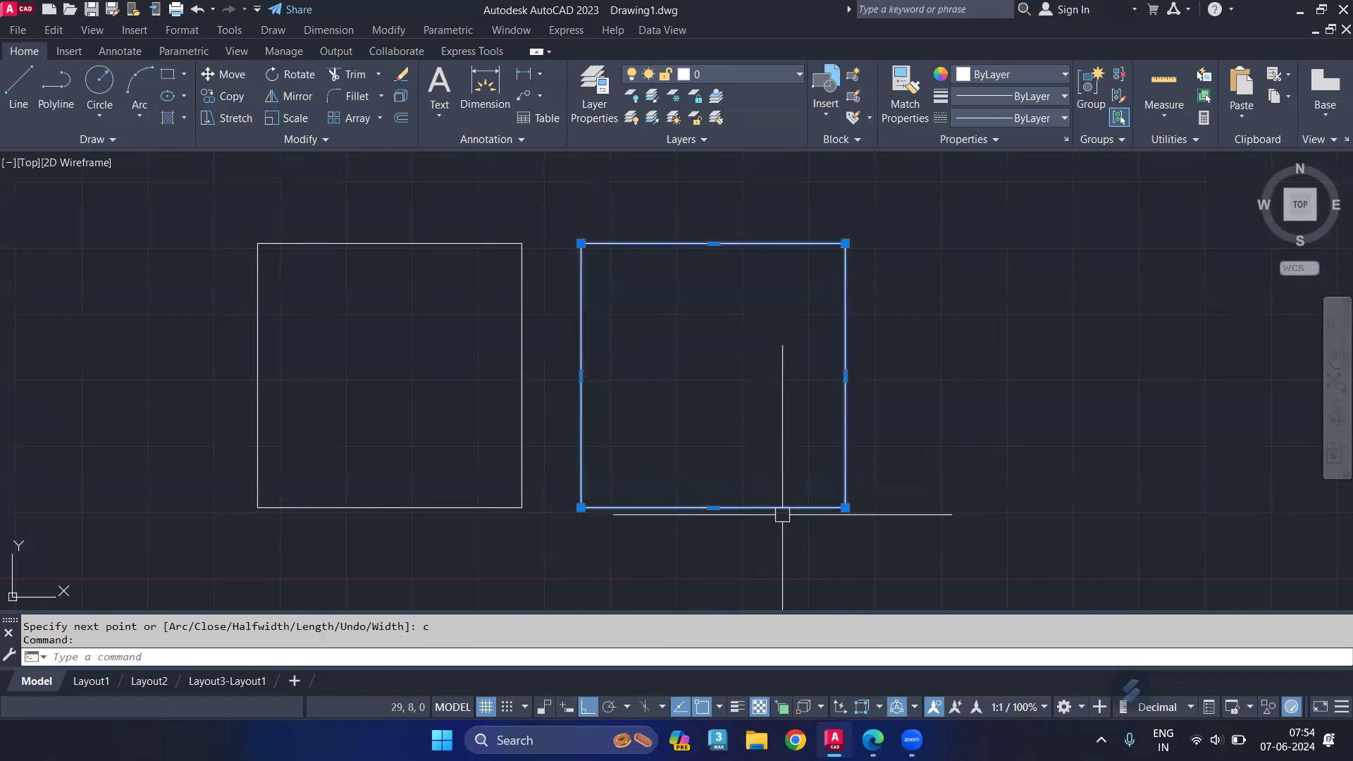
left_click(521, 353)
left_click(421, 244)
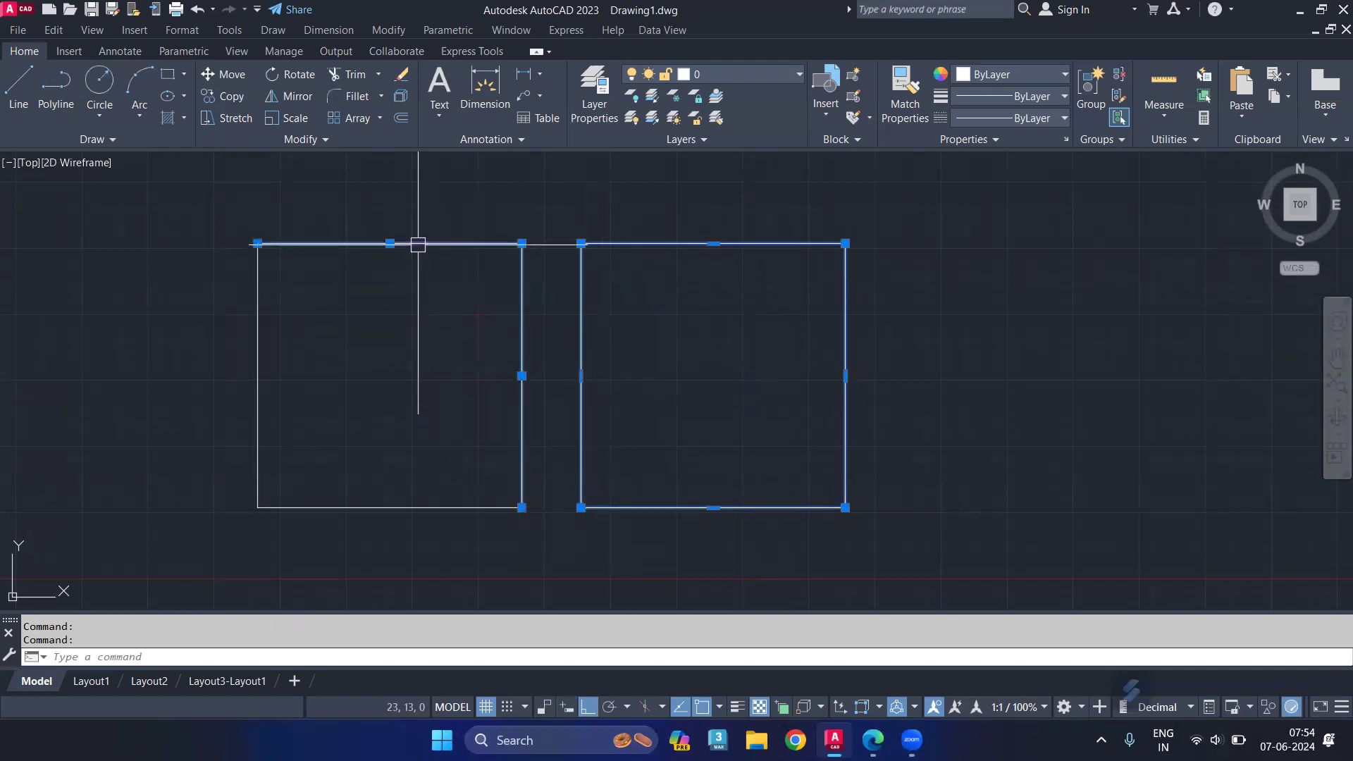
left_click(257, 400)
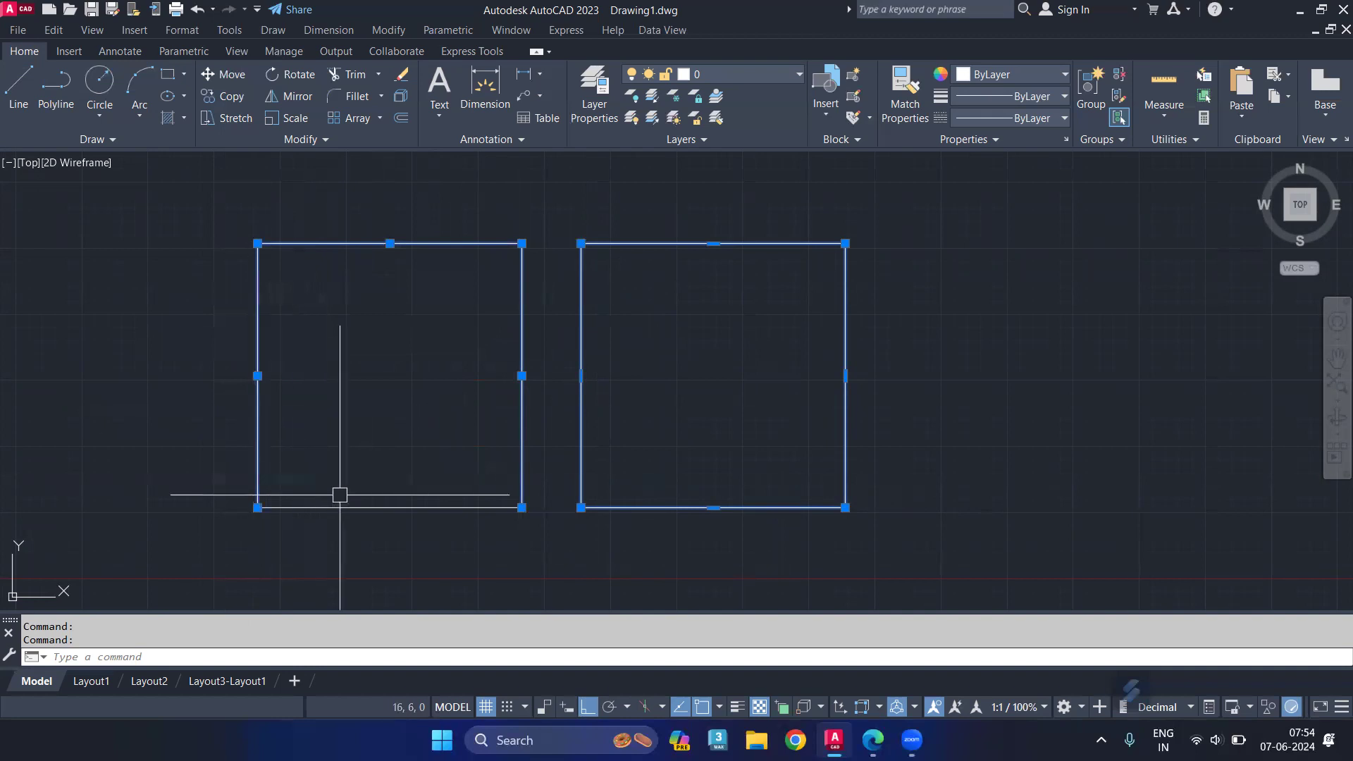
left_click(374, 509)
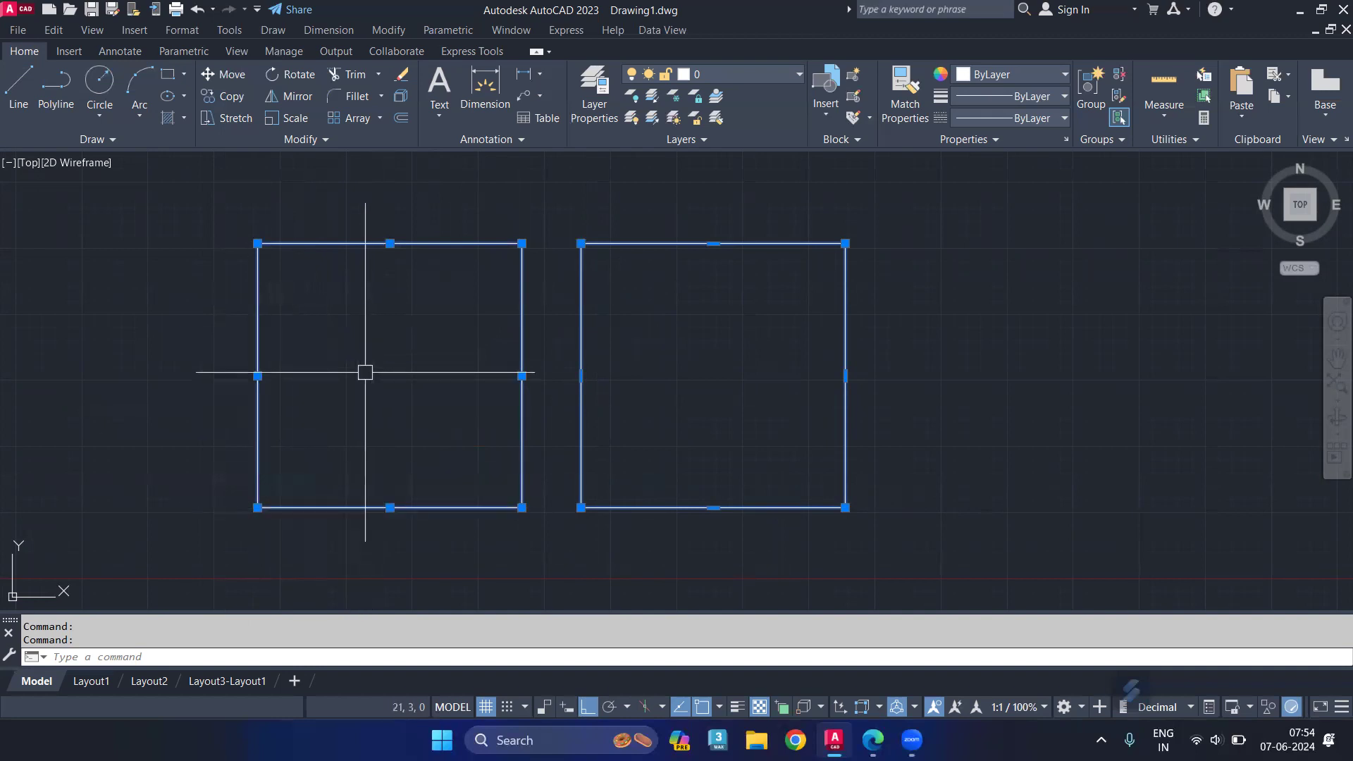
key("Escape")
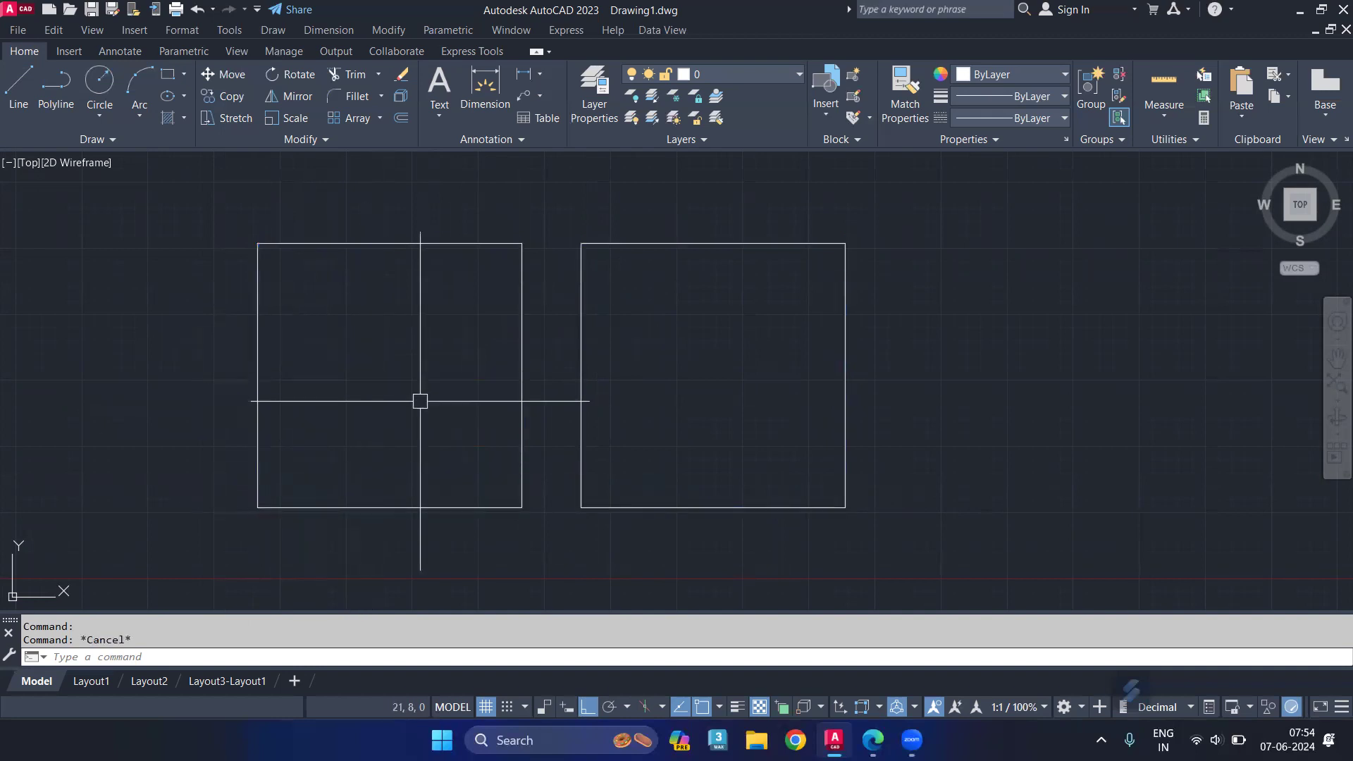
Join the top, bottom and right sides of the line square into one polyline, then check how it selects and clear the selection
mouse_move(522, 467)
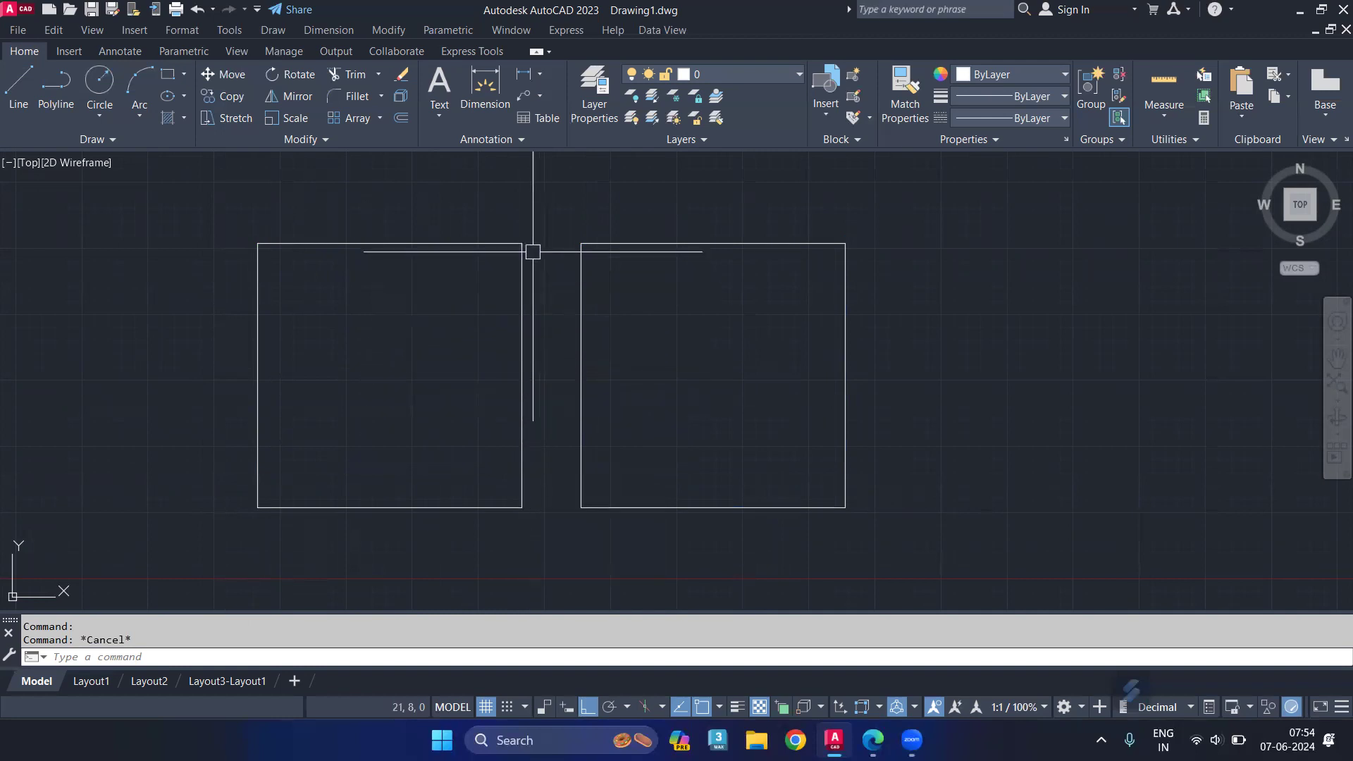
type("j")
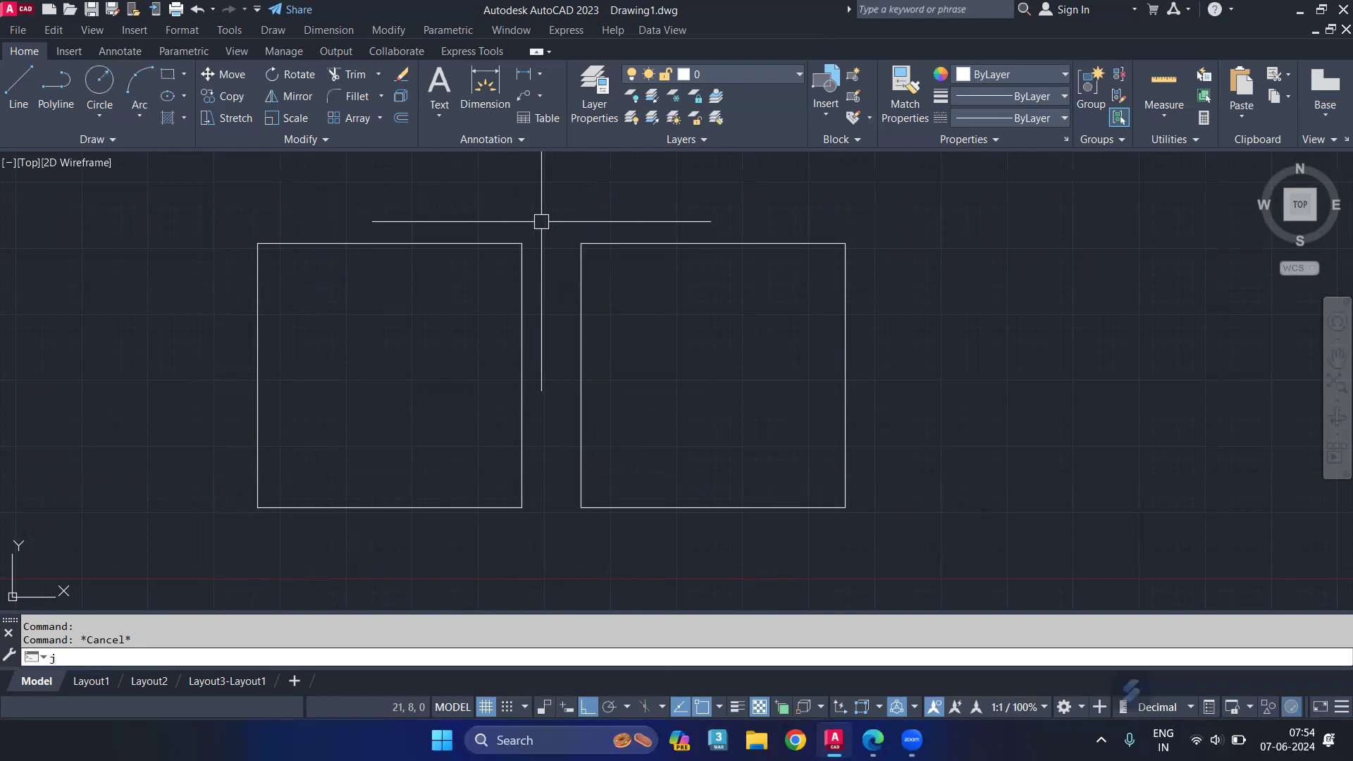
key("Return")
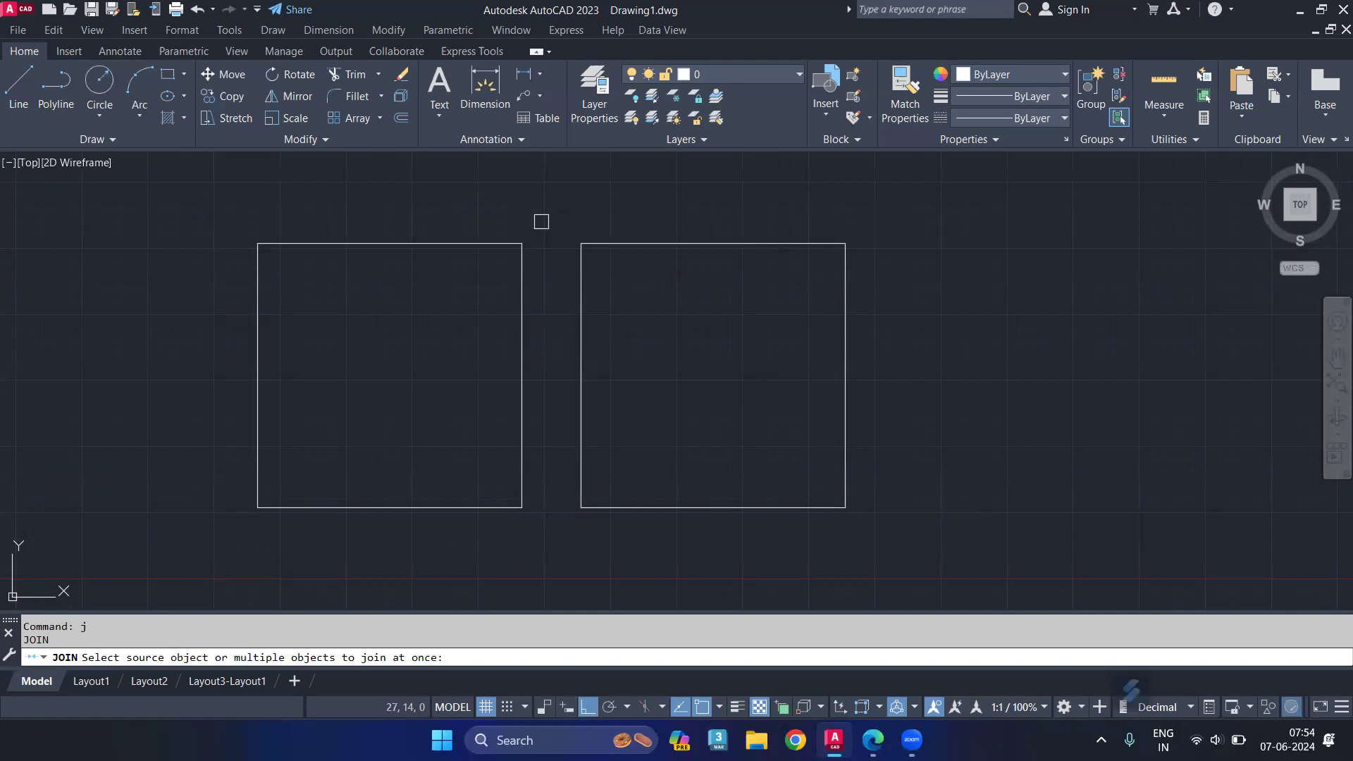
left_click(450, 244)
left_click(453, 506)
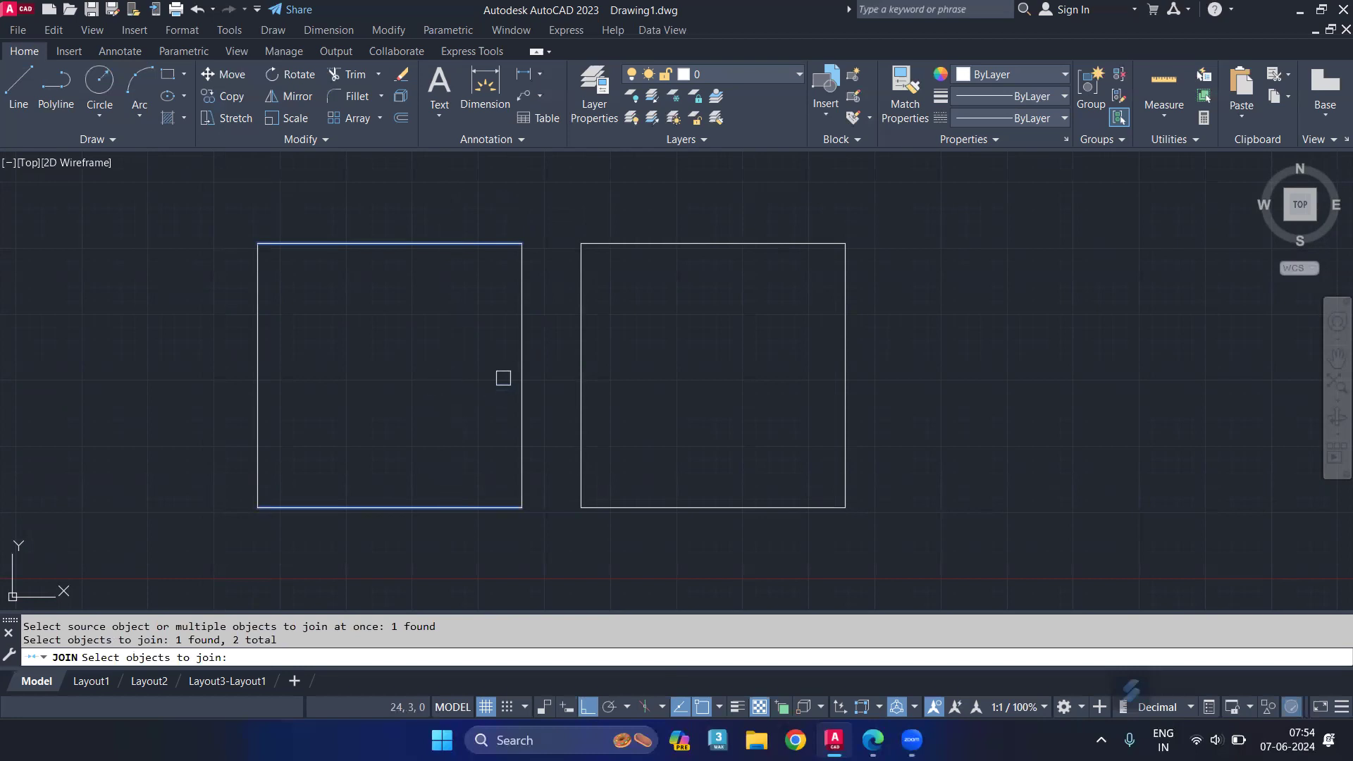
left_click(521, 347)
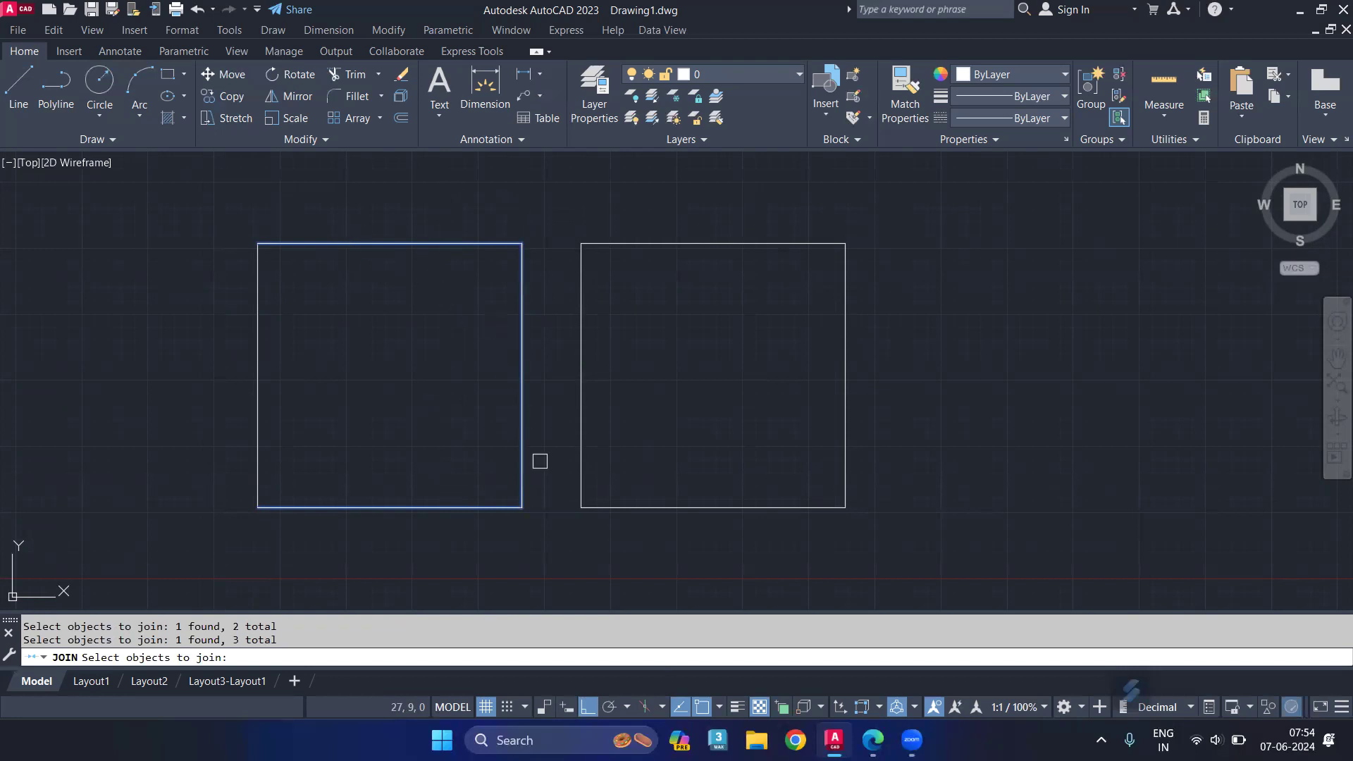
key("Return")
left_click(523, 437)
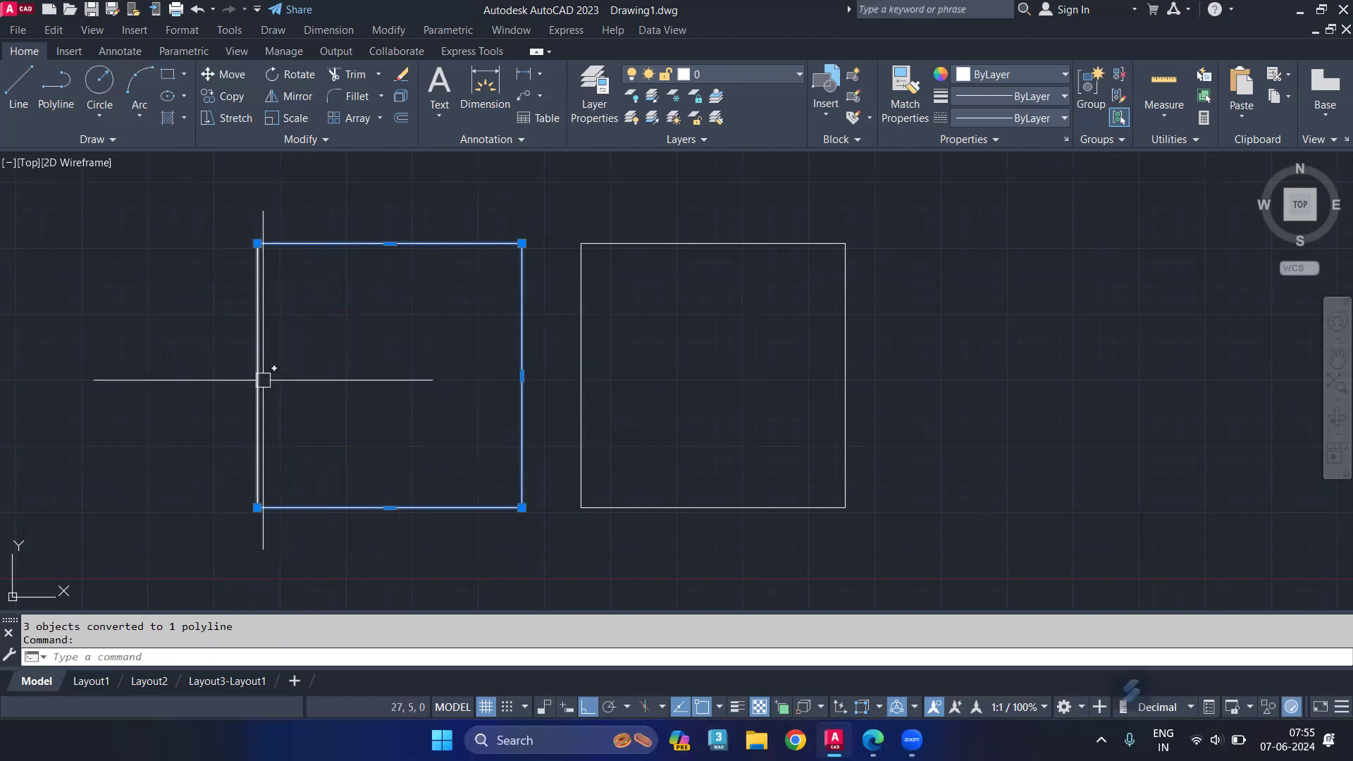
key("Escape")
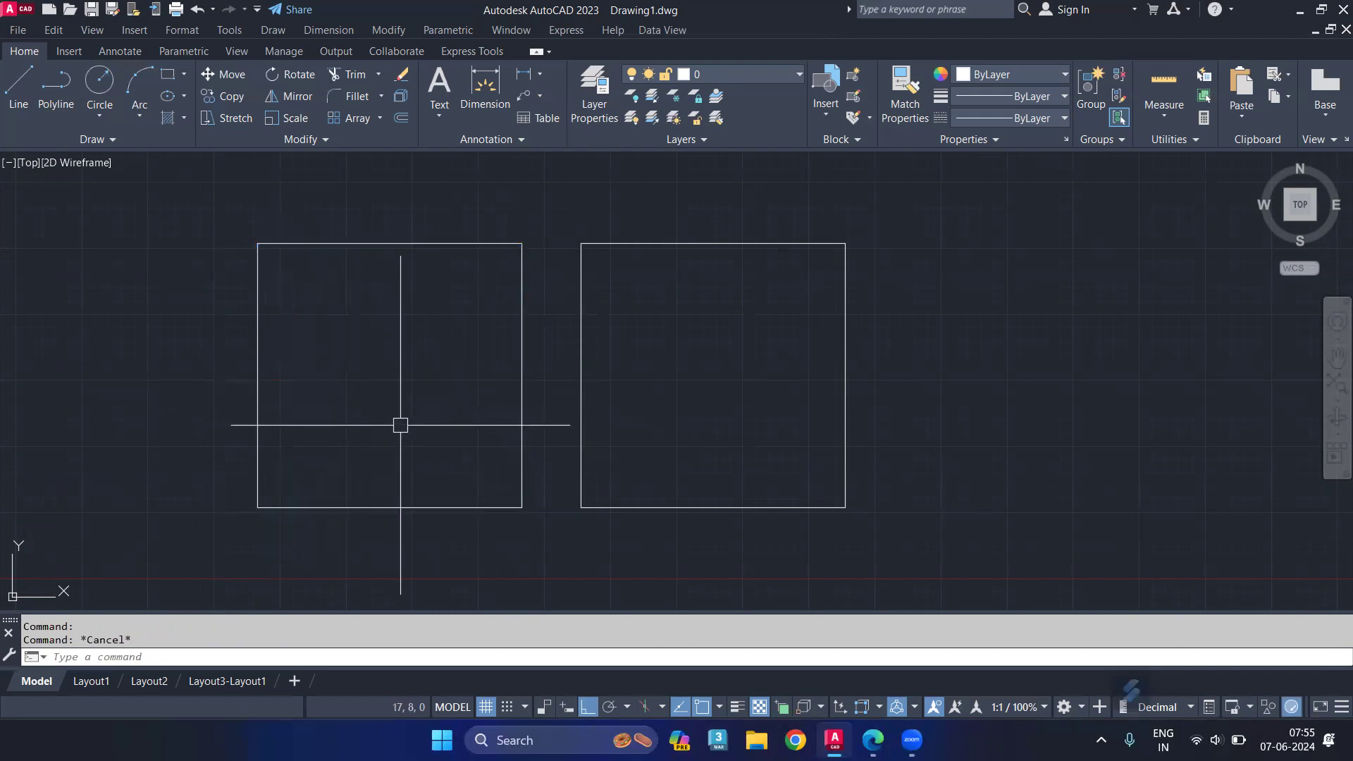
Select the whole line square with a crossing window and join its remaining left side to the polyline
left_click(550, 204)
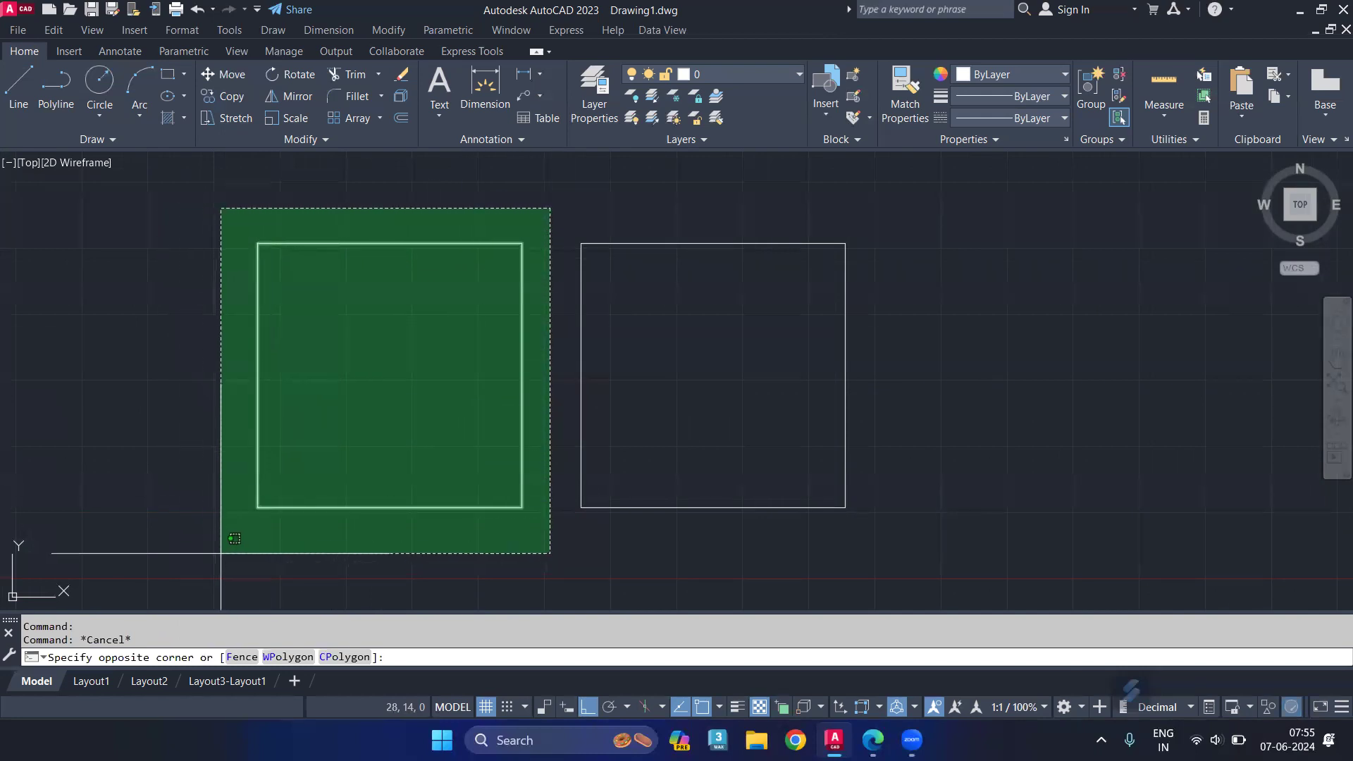
left_click(180, 497)
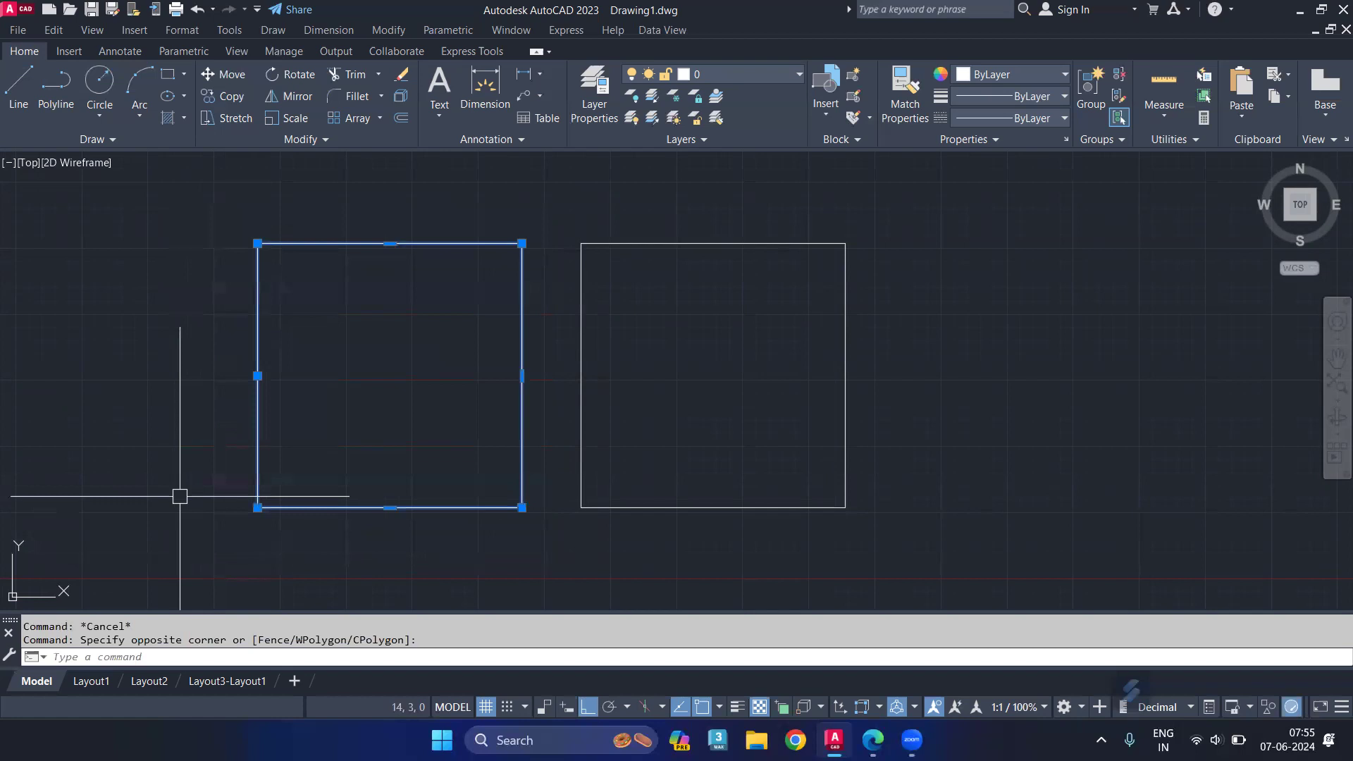
type("J")
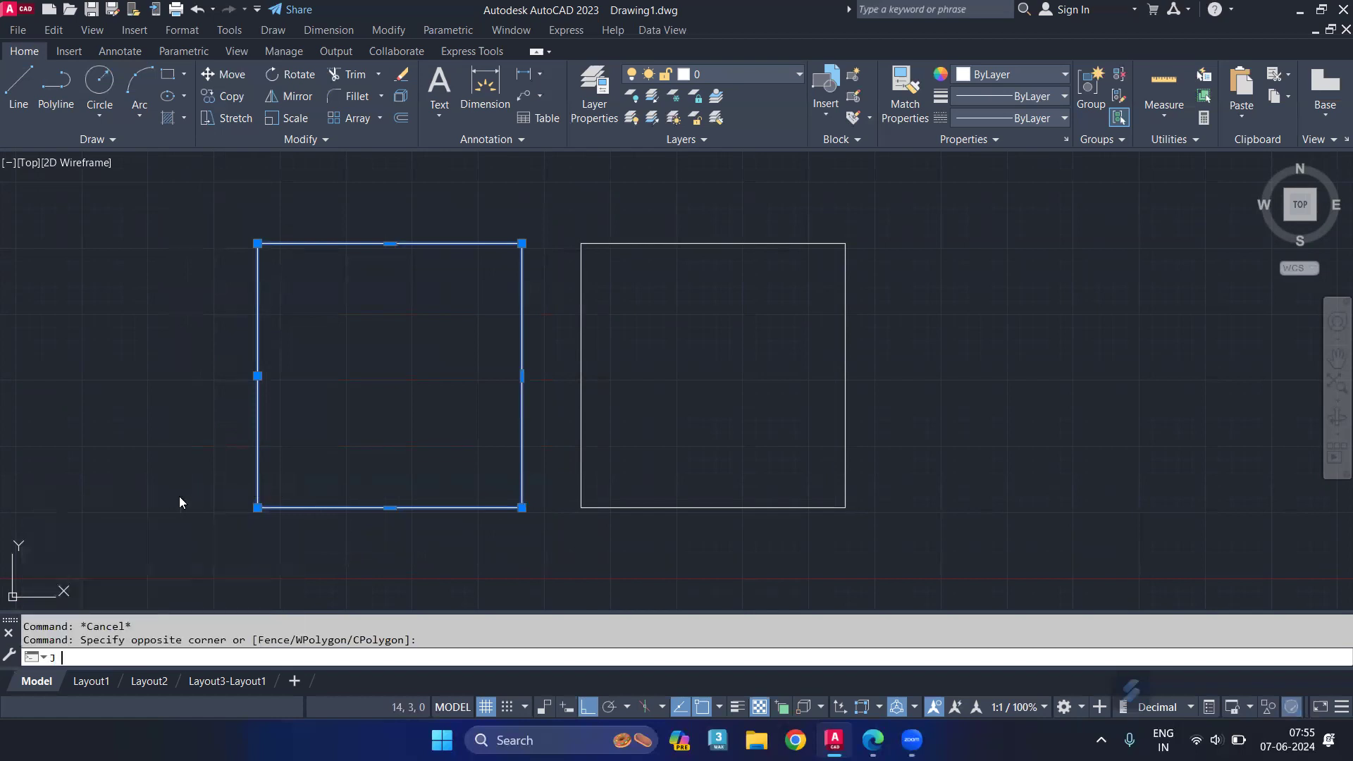
key("Return")
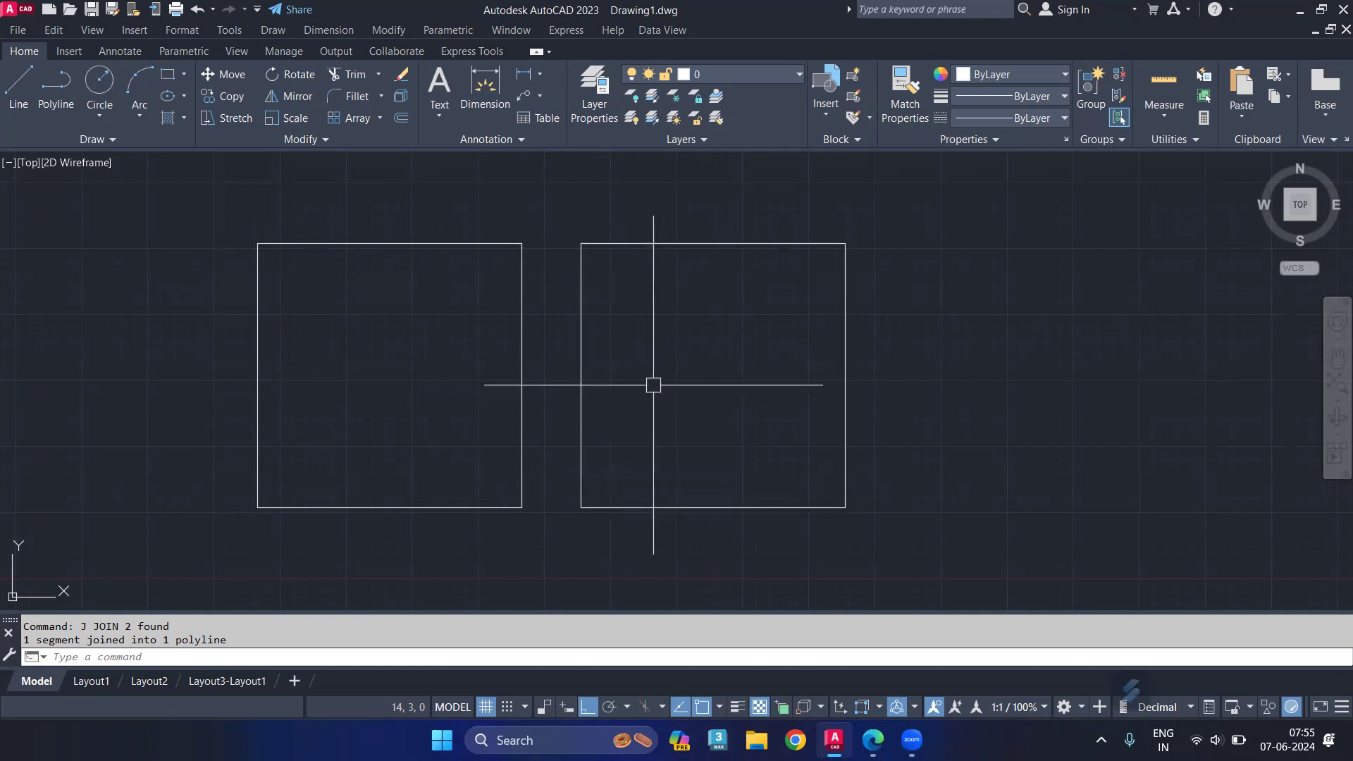
Explode both the joined square and the polyline square into separate lines
type("x")
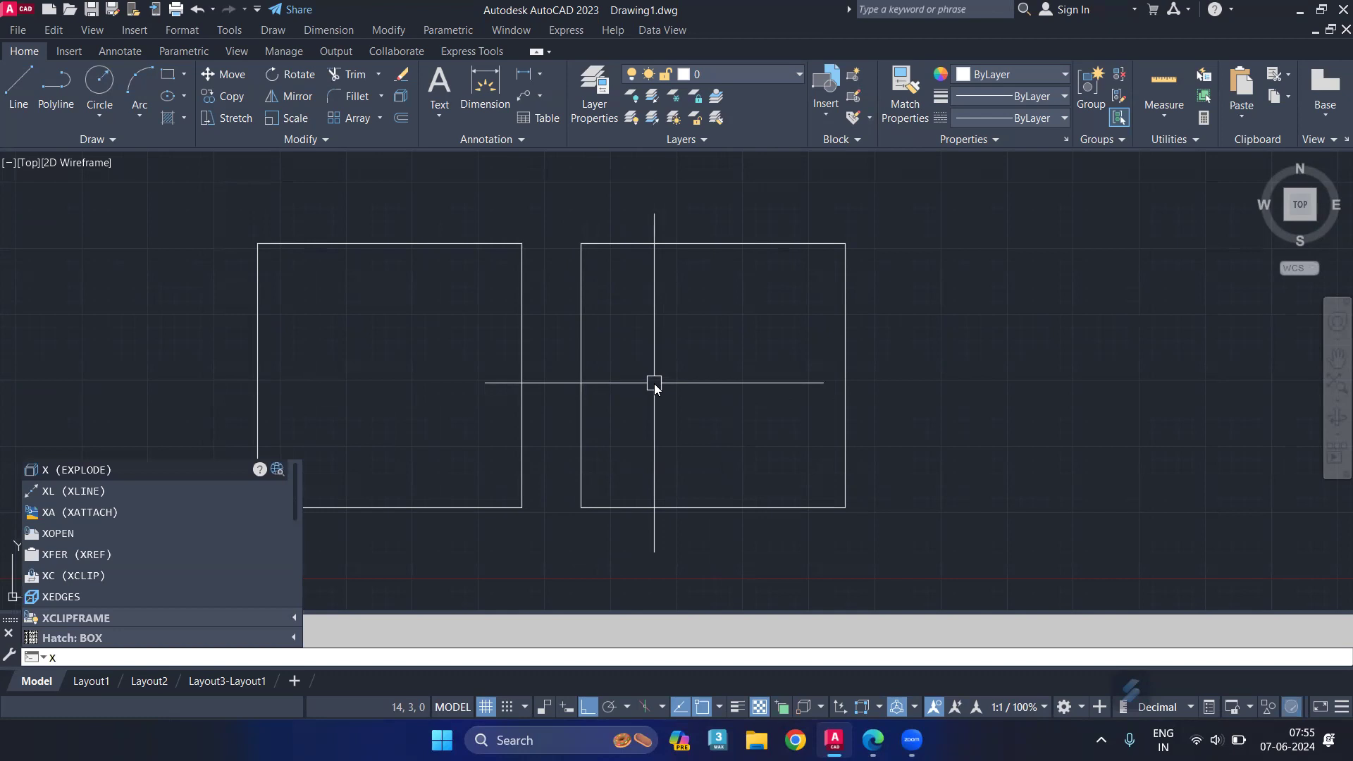
key("Return")
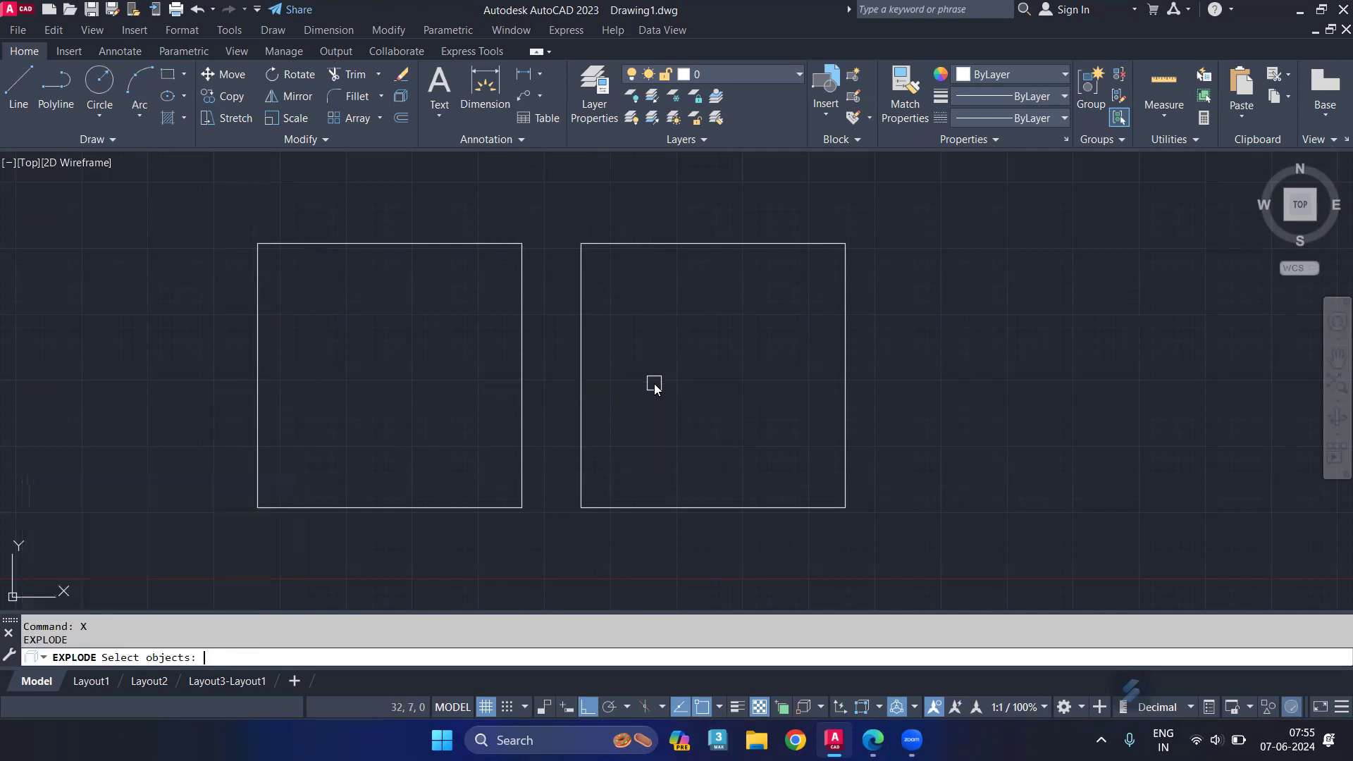
left_click(581, 350)
left_click(522, 382)
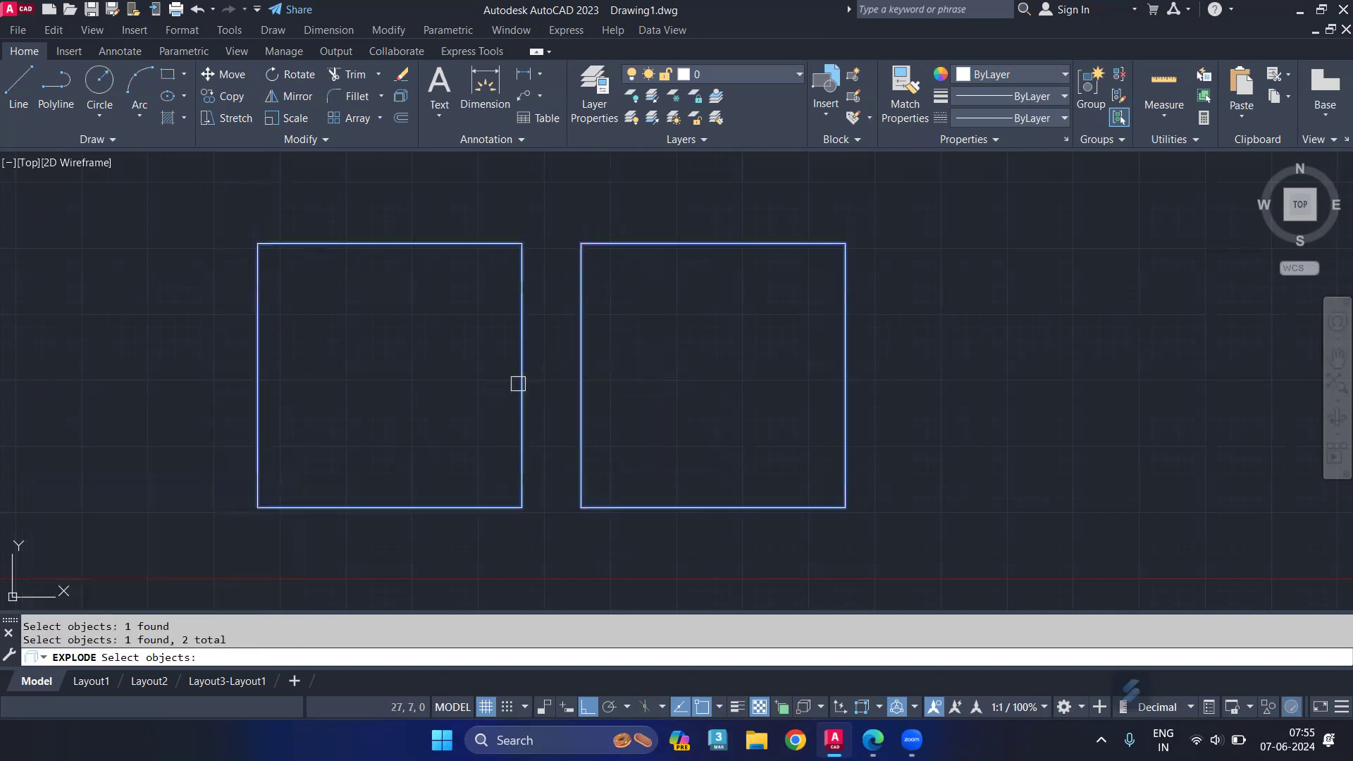
key("Return")
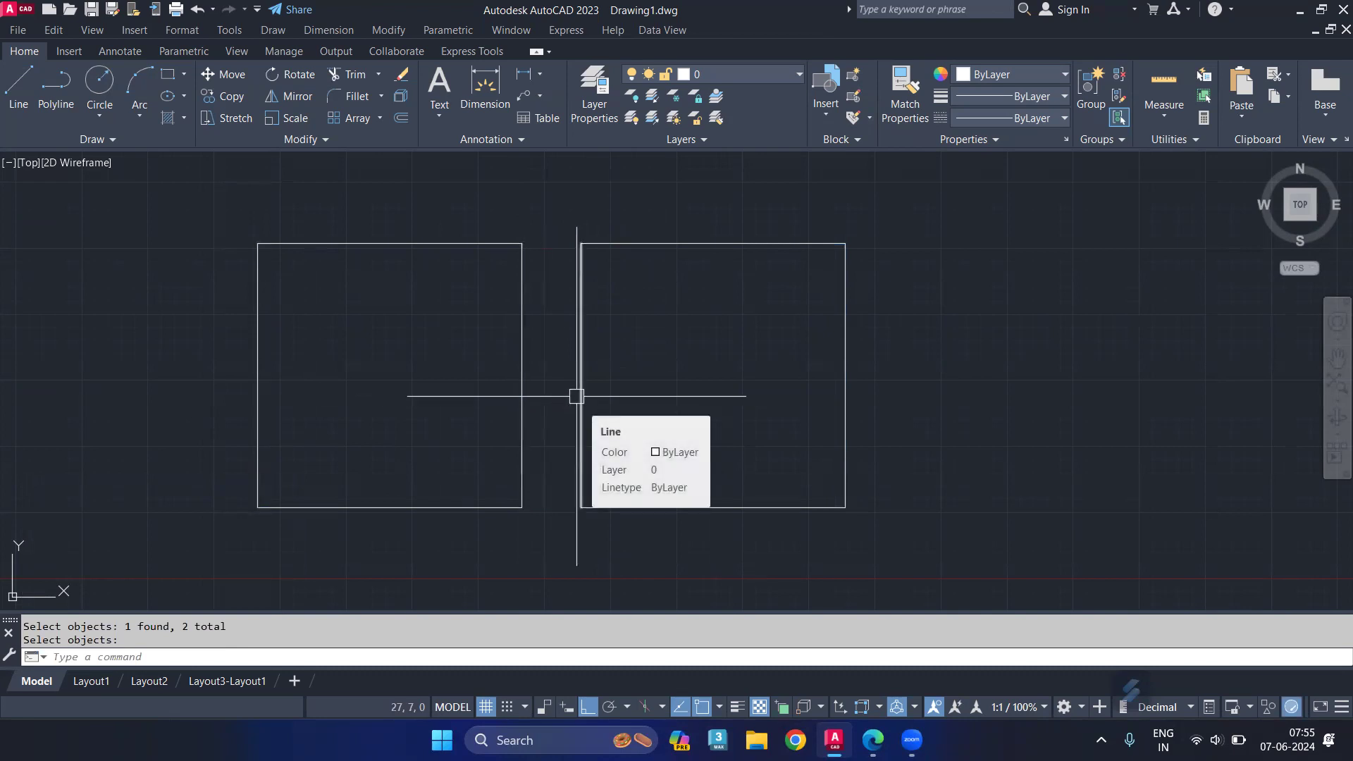
Switch to the Autocad 2024 notes in Google Docs and delete all the array notes below the last dashed line
left_click(873, 740)
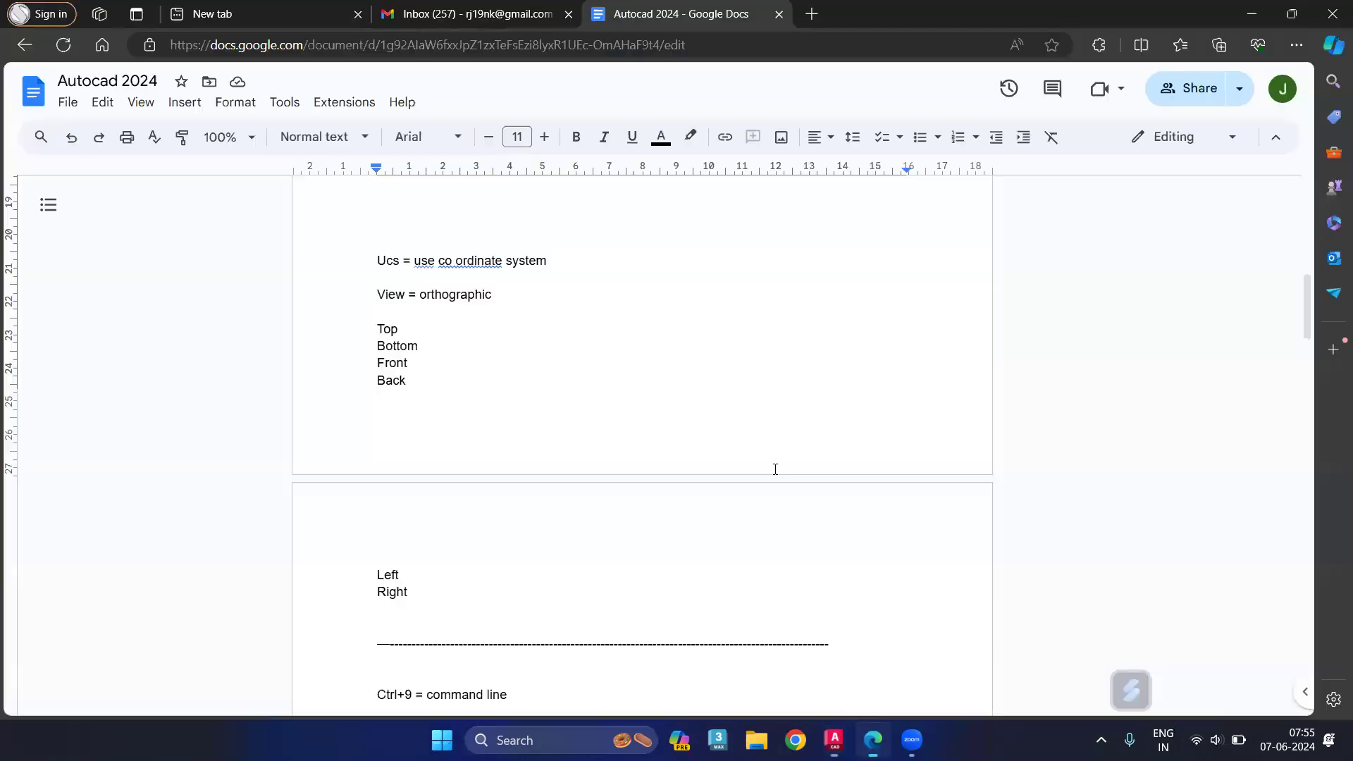
scroll(719, 476, "down", 15)
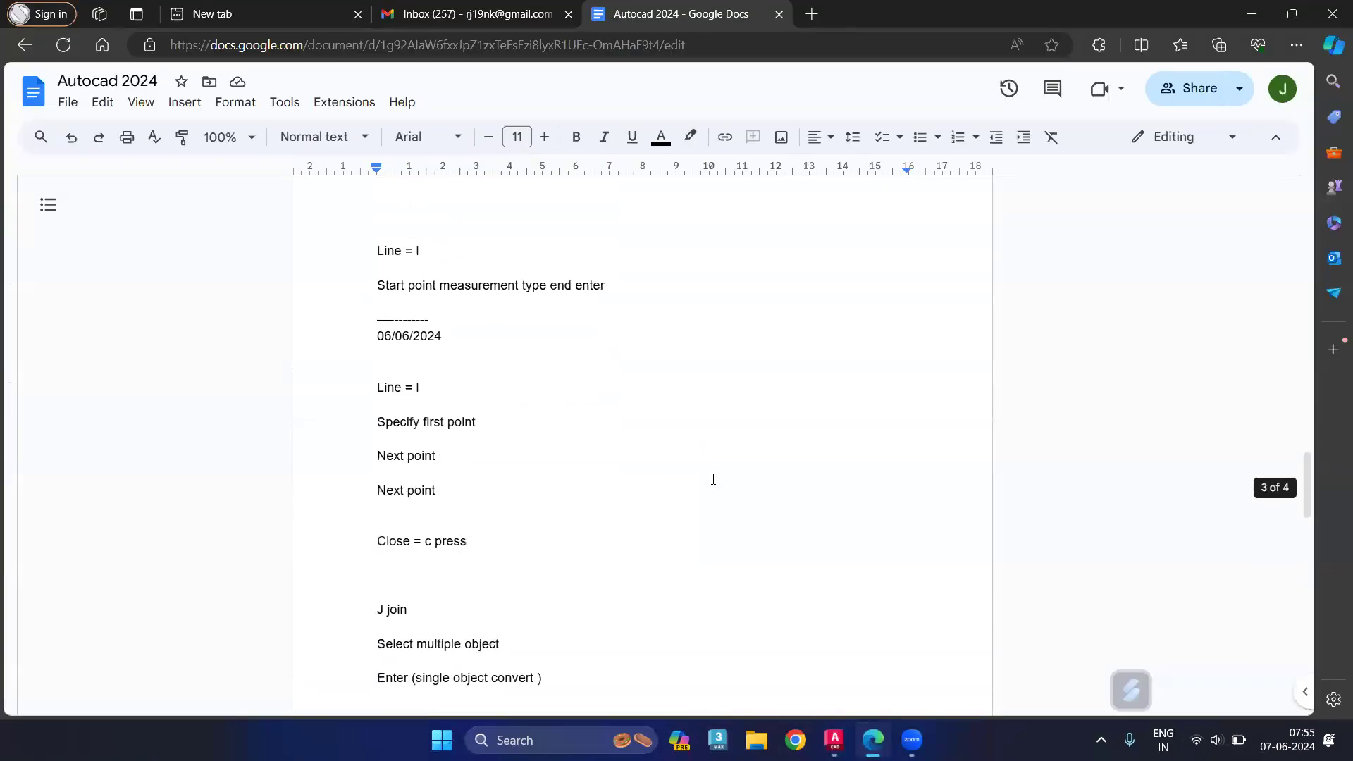
scroll(713, 479, "down", 4)
scroll(713, 480, "up", 3)
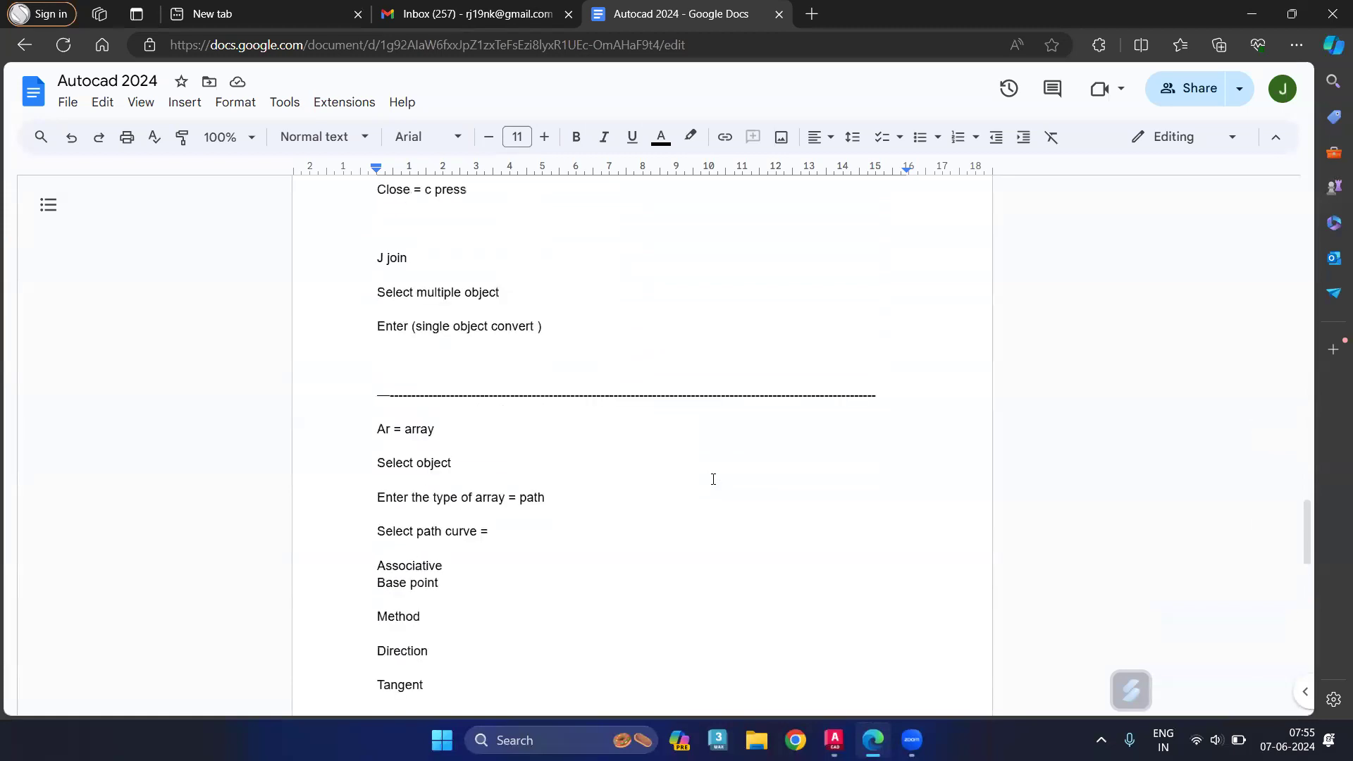
scroll(714, 480, "up", 1)
left_click_drag(372, 517, 644, 612)
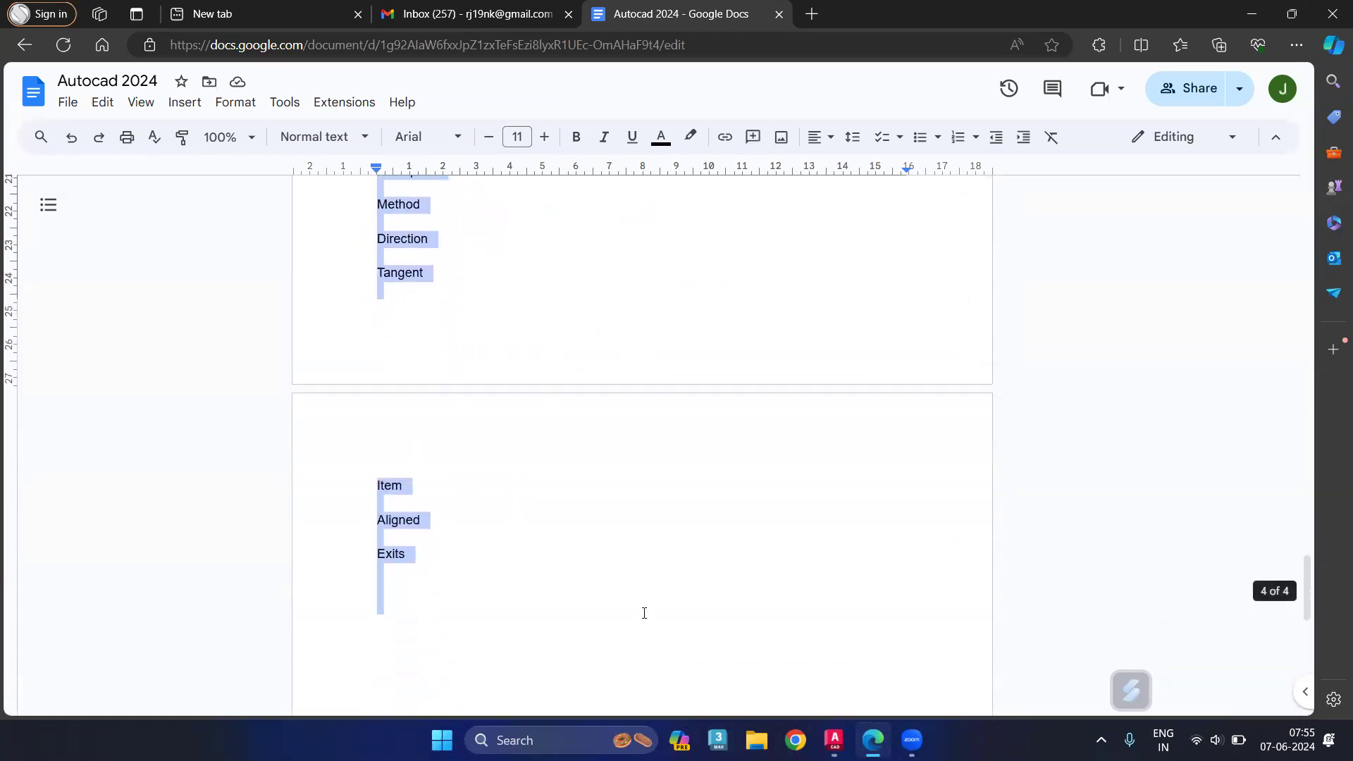
key("BackSpace")
Add the note line "X = explode" below the dashed line that follows the join notes
scroll(353, 369, "up", 3)
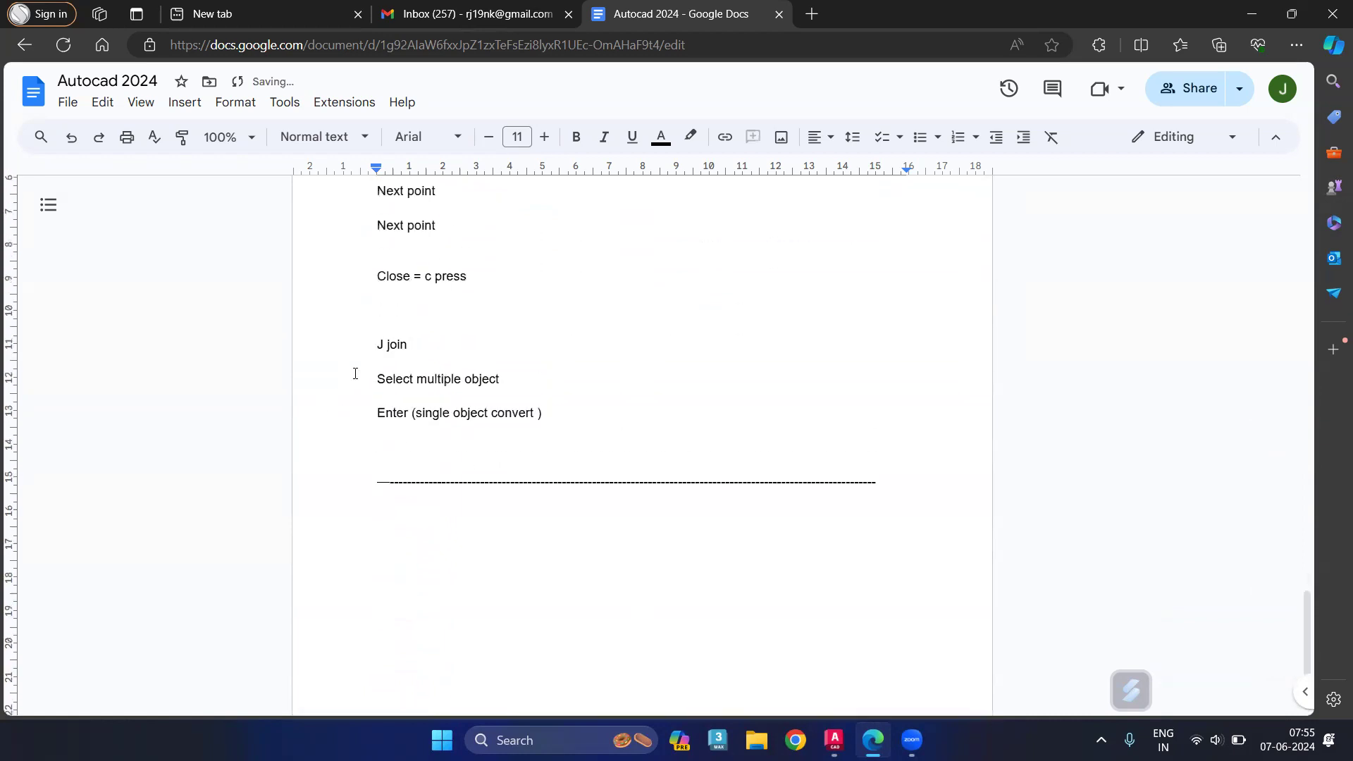
scroll(390, 359, "up", 3)
scroll(398, 381, "down", 2)
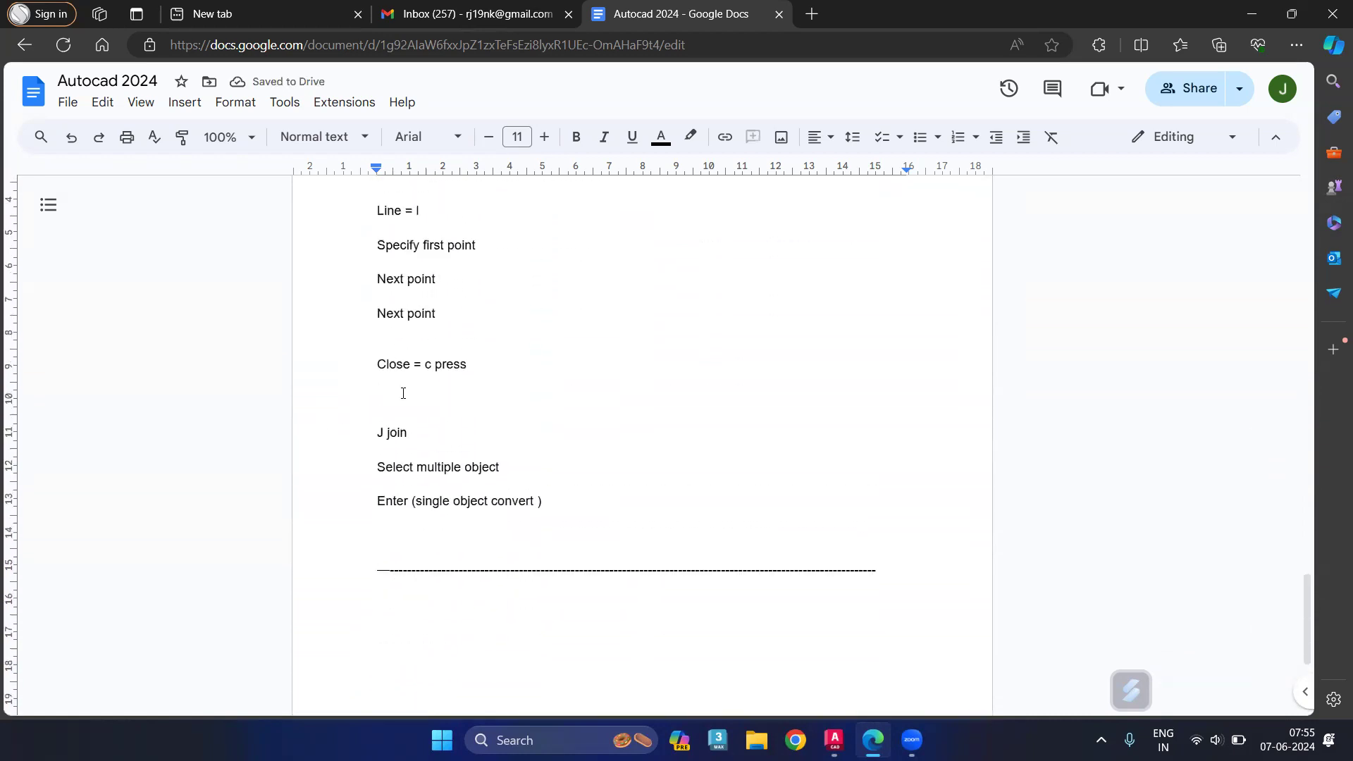
scroll(418, 458, "up", 3)
scroll(429, 516, "down", 3)
type("x = expold")
key("Return")
Add the lines "Select object" and "Enter" under the explode note, correcting the misspelled word to "object"
type("sele")
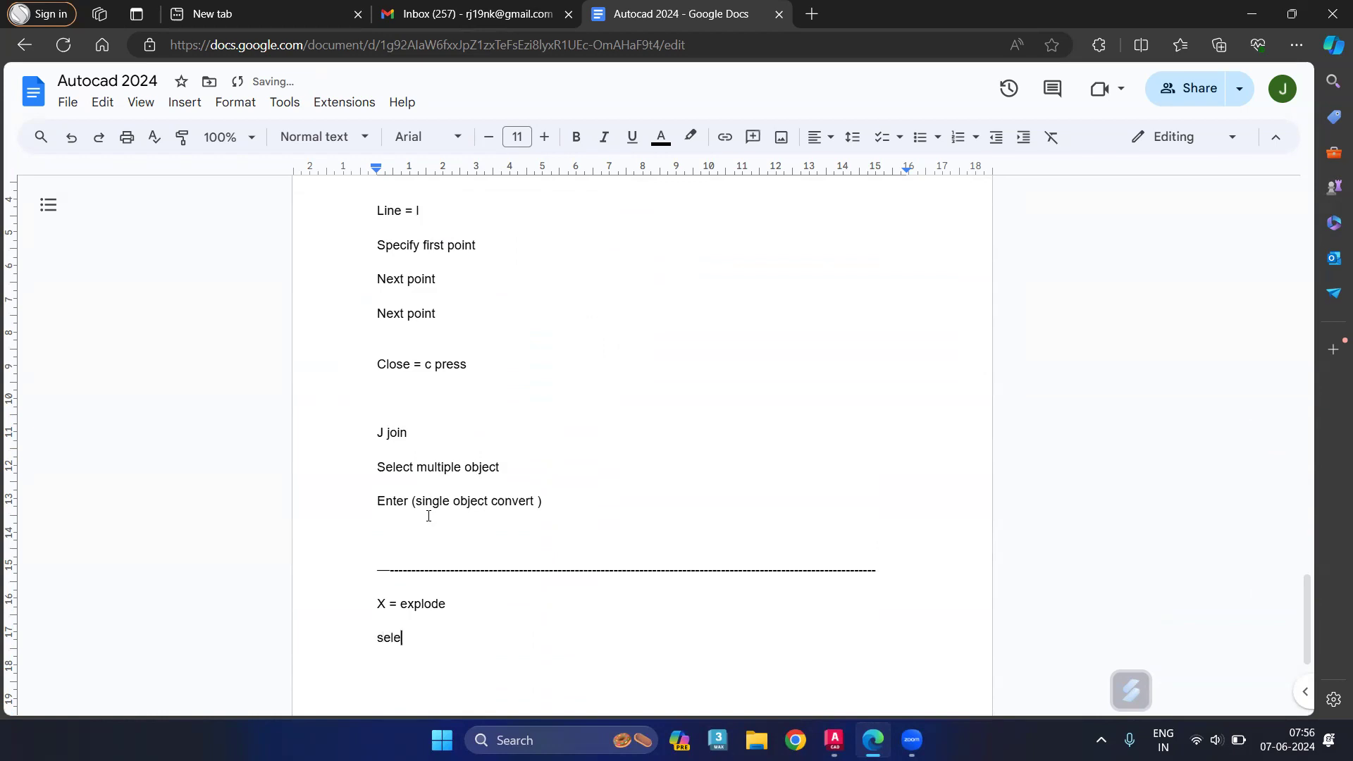
type("ct obnj")
key("BackSpace")
key("BackSpace")
type("bjec t")
key("BackSpace")
key("BackSpace")
type("t")
key("Return")
type("Enter")
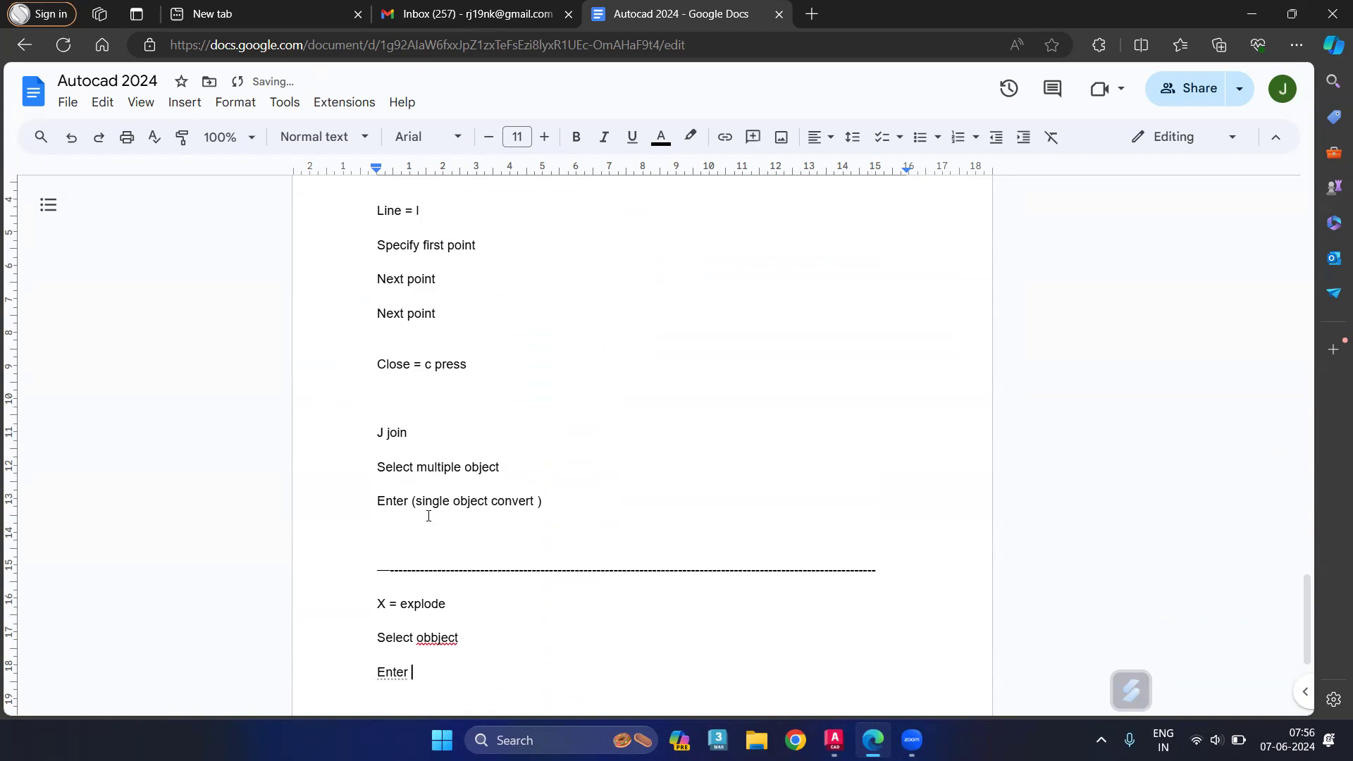
right_click(451, 634)
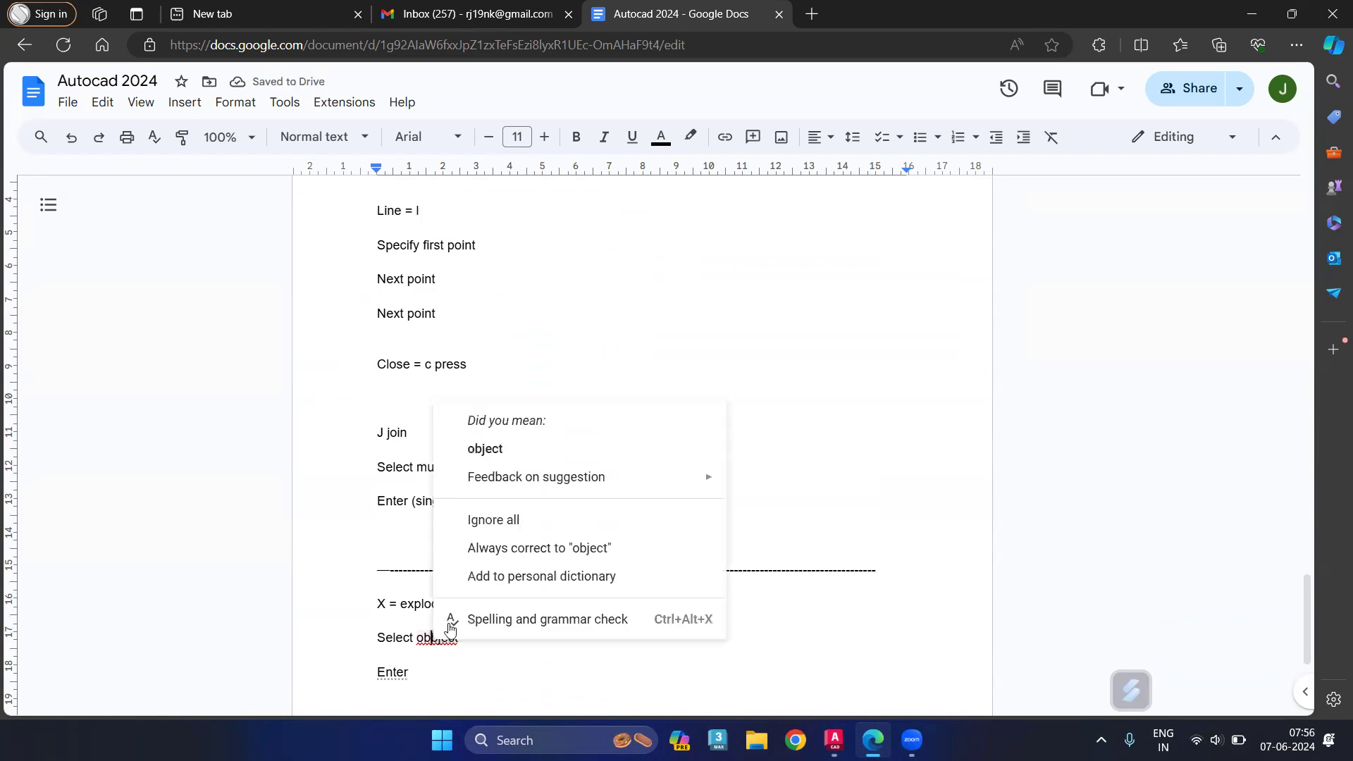
left_click(485, 448)
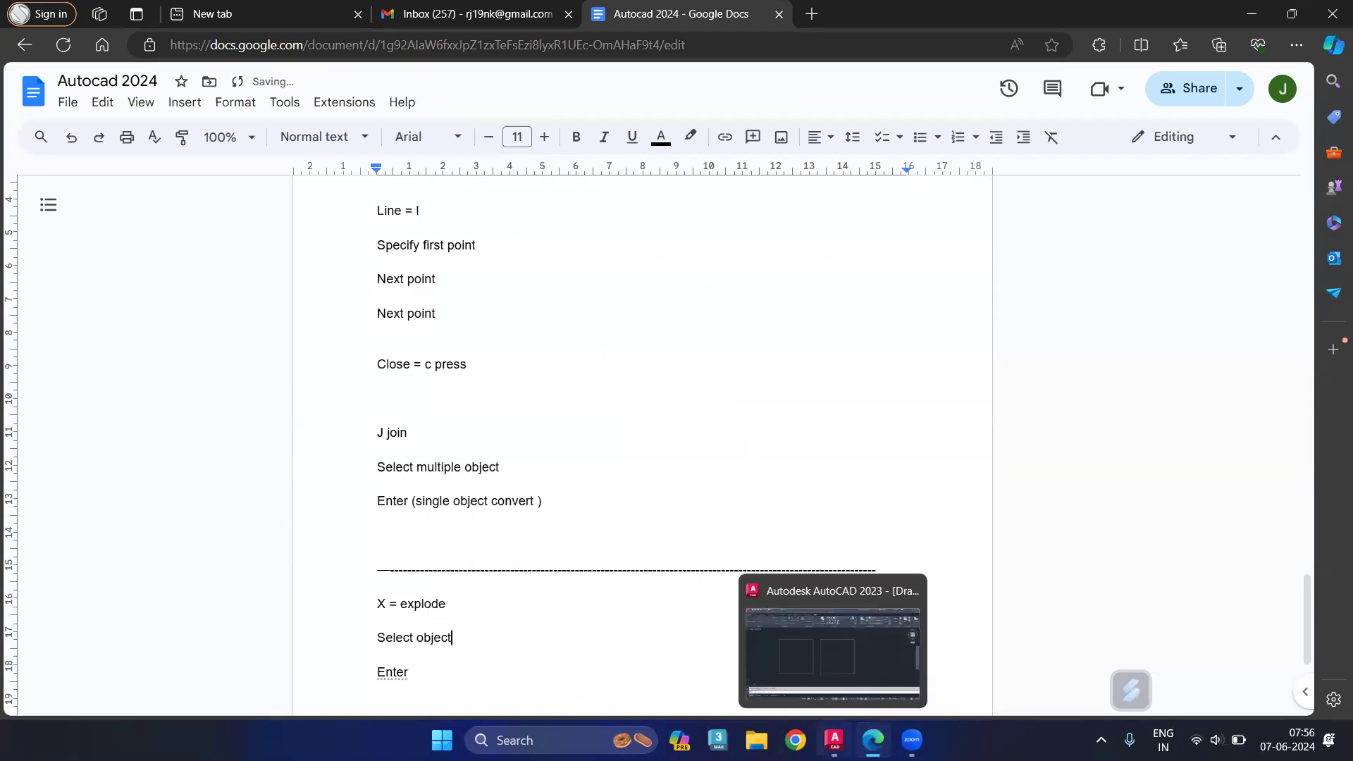
Switch back to AutoCAD and draw a rectangle about 11 by 10 to the right of the two squares with the Rectangle command
left_click(835, 740)
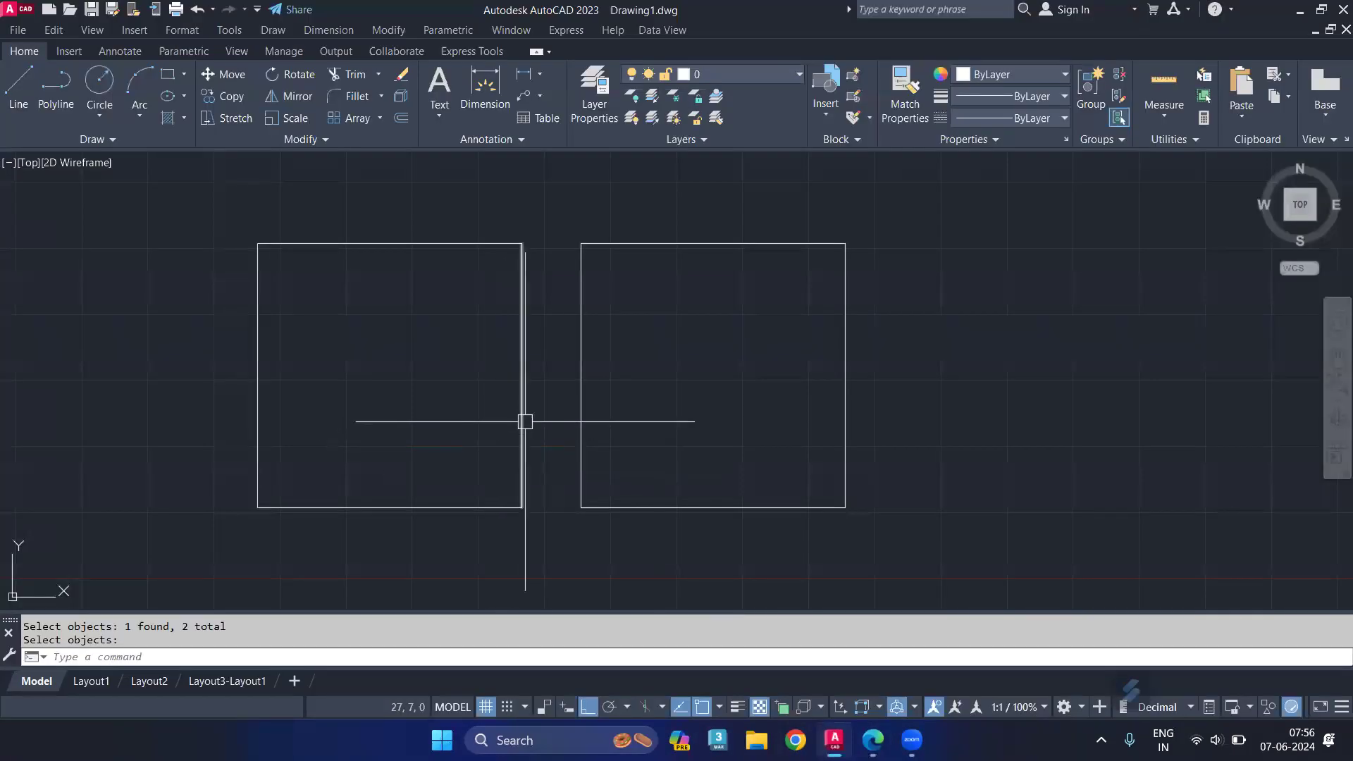
middle_click_drag(660, 474, 575, 463)
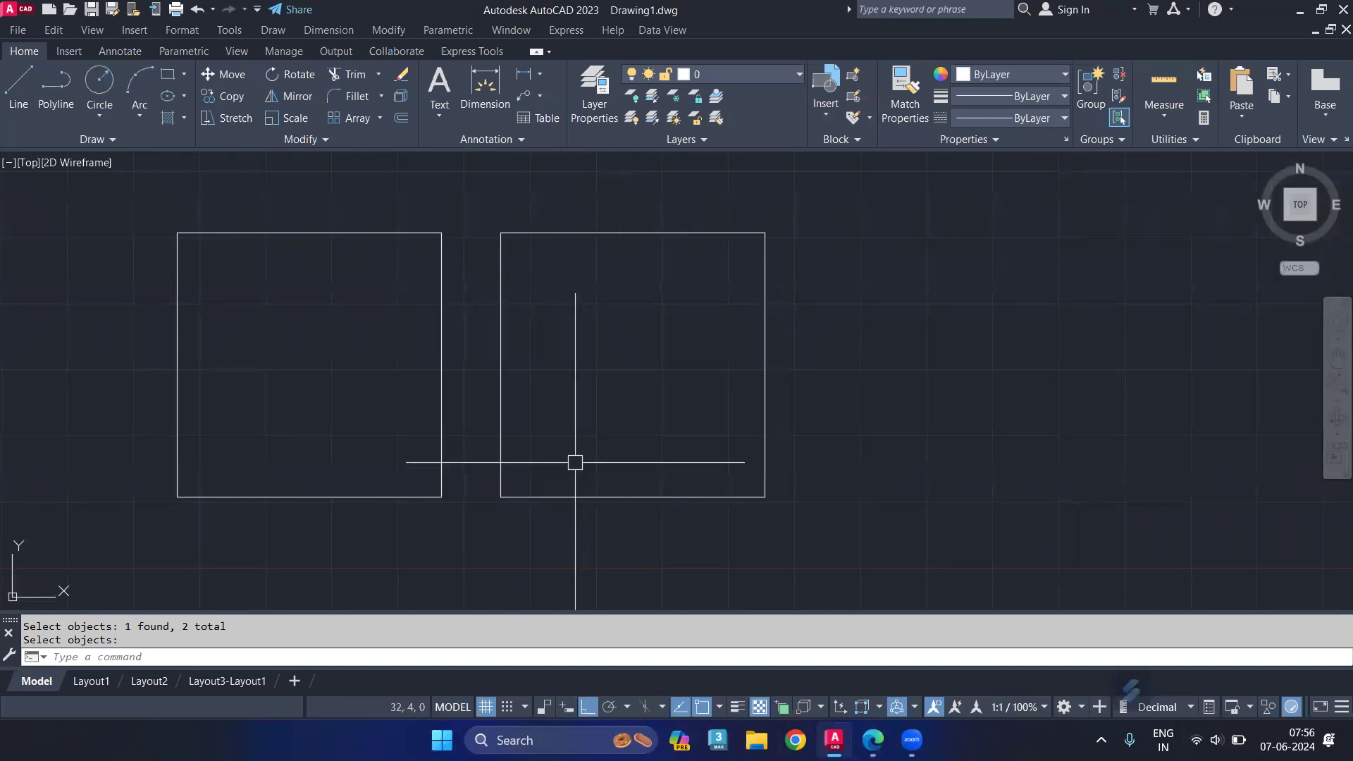
type("REC")
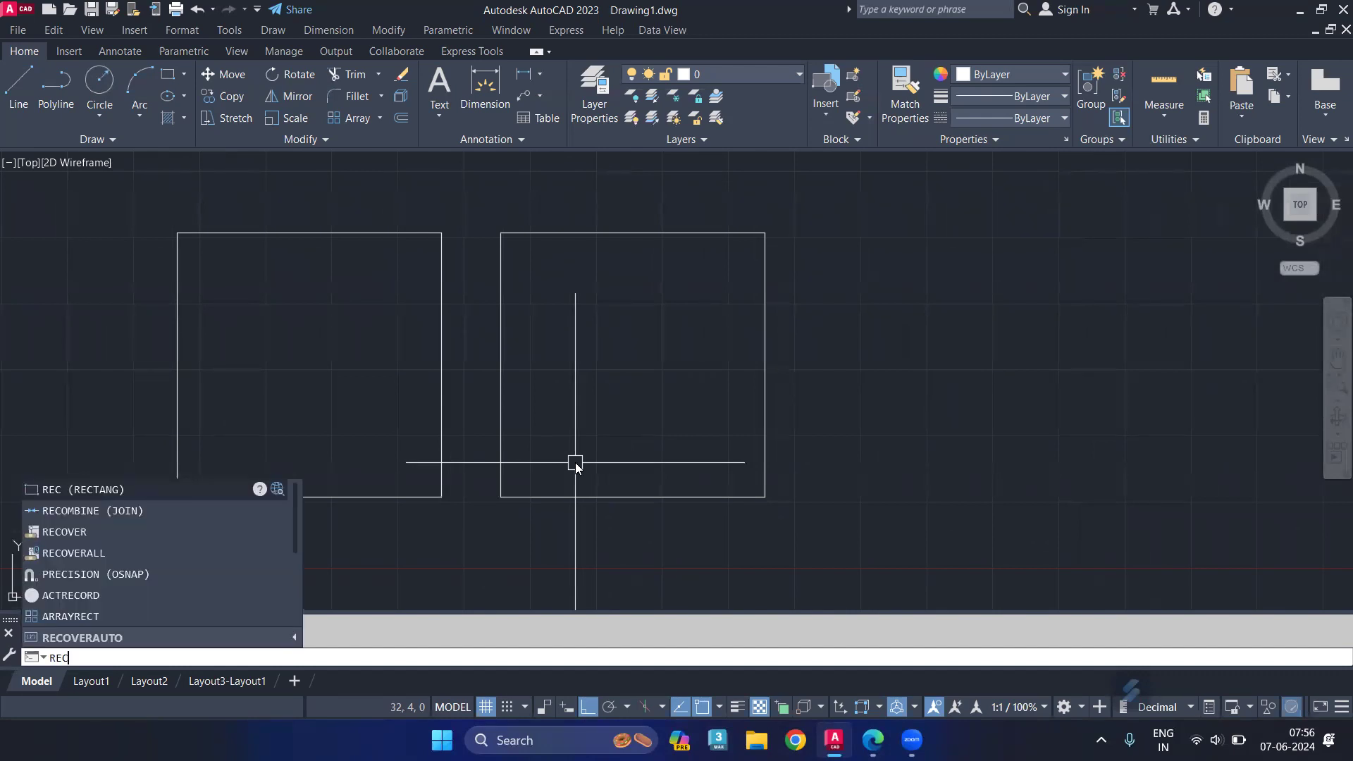
left_click(159, 489)
mouse_move(886, 477)
middle_mouse_down()
mouse_move(816, 468)
mouse_move(716, 423)
middle_mouse_up()
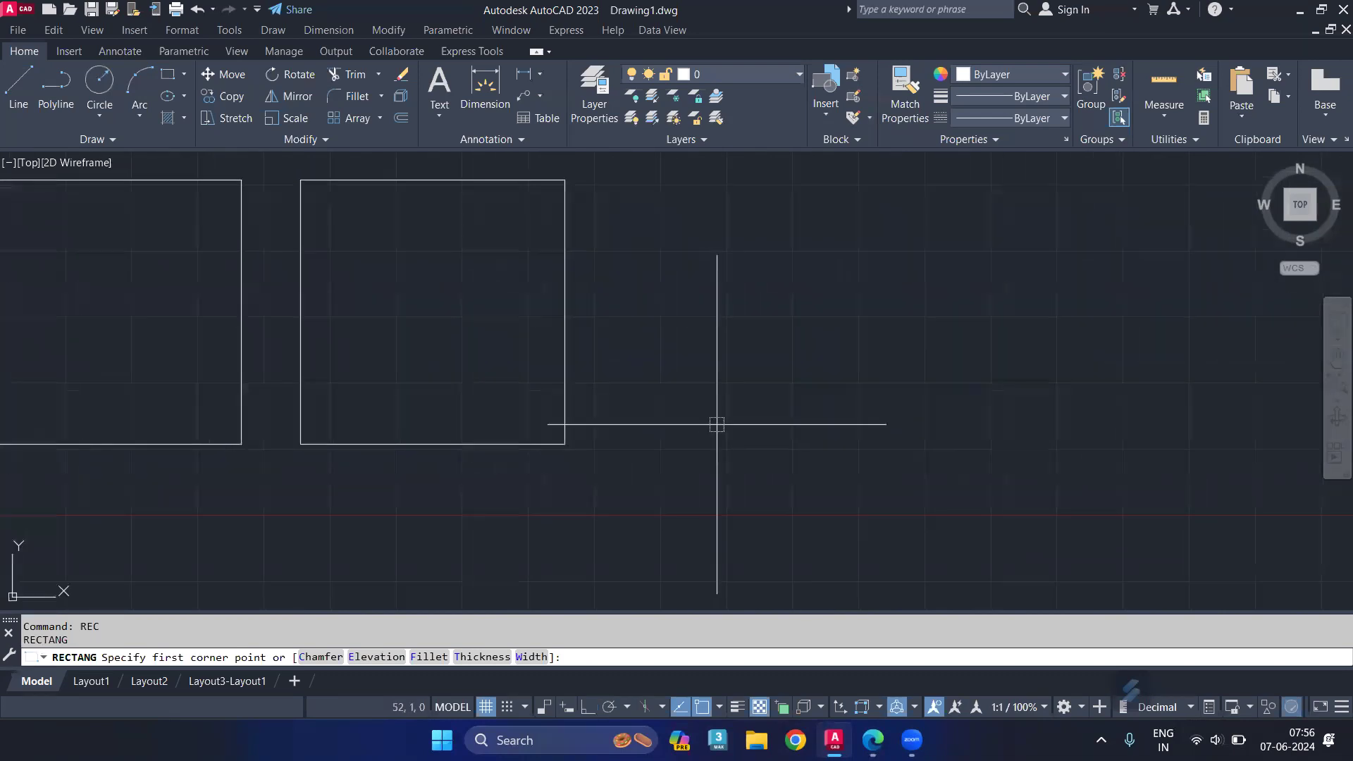
left_click(676, 445)
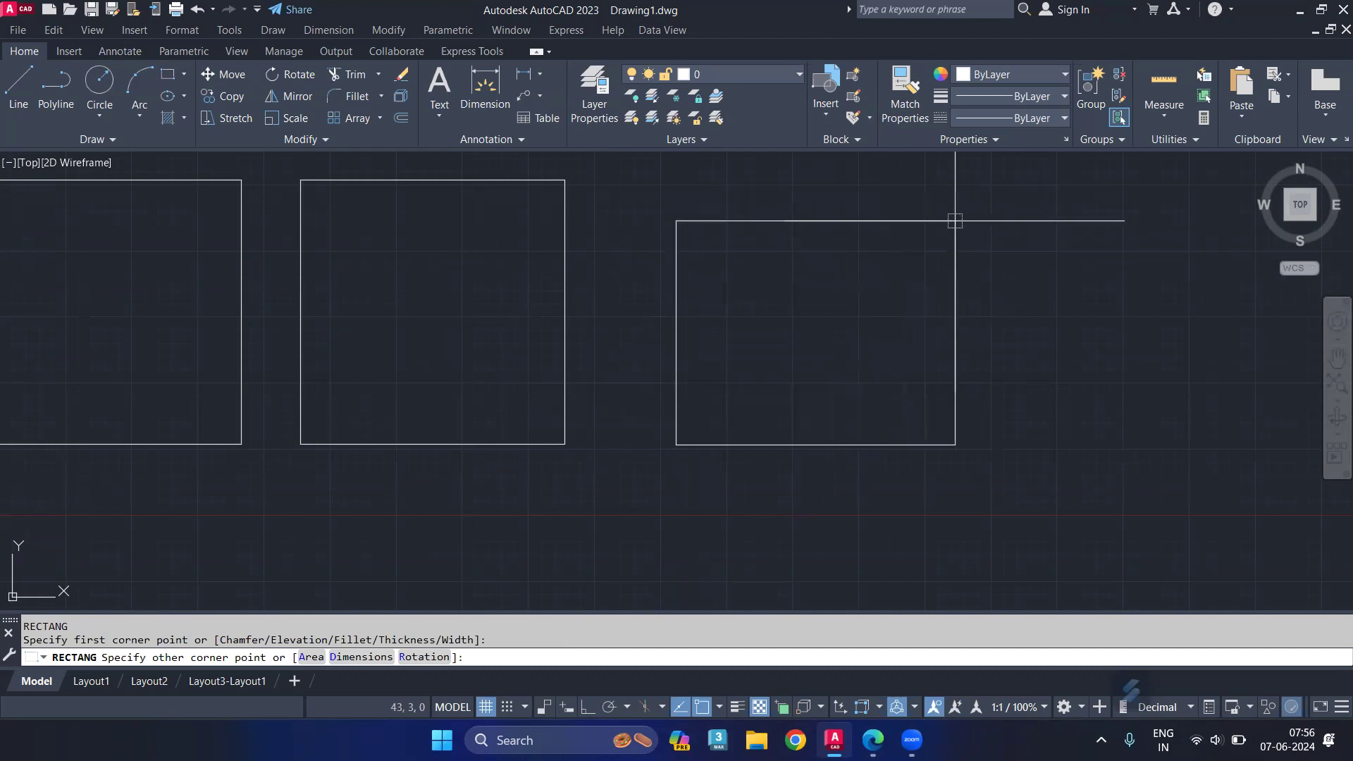
middle_click_drag(948, 219, 832, 266)
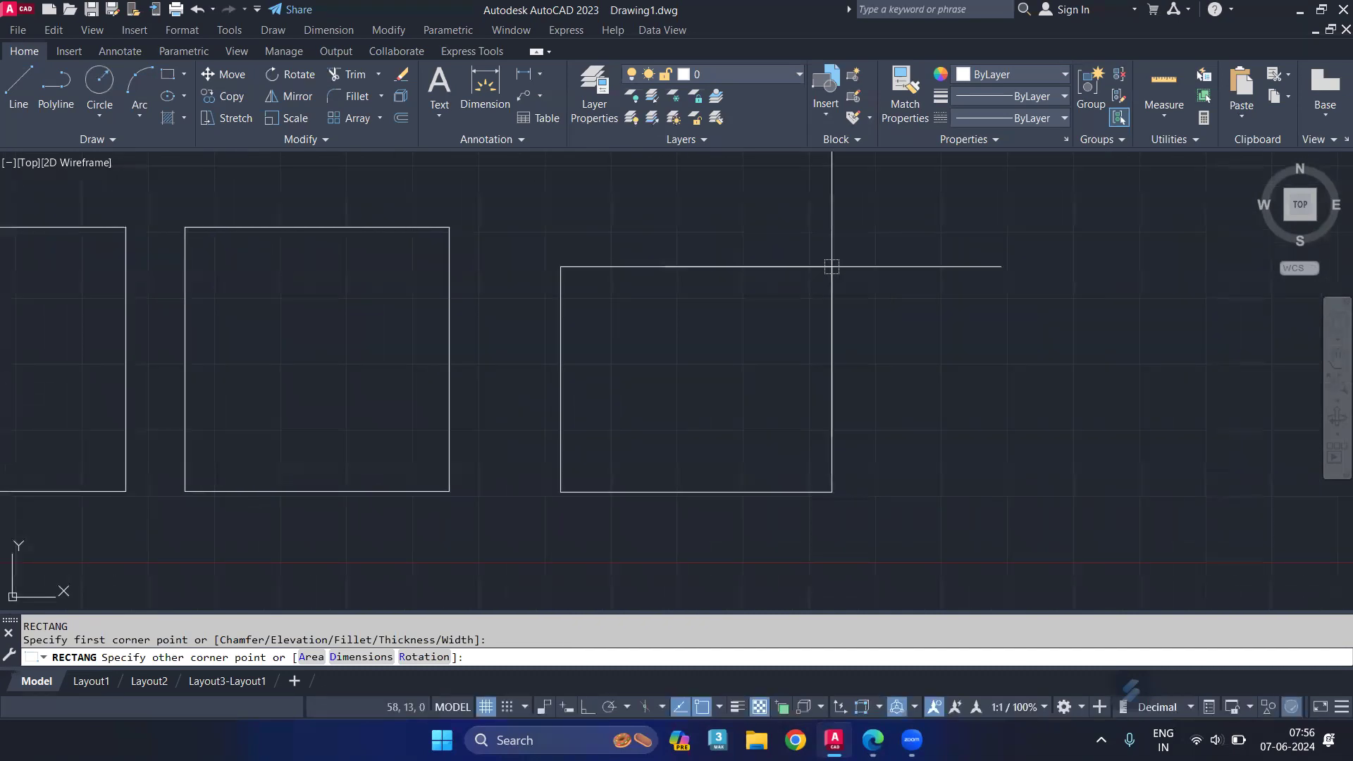
left_click(839, 228)
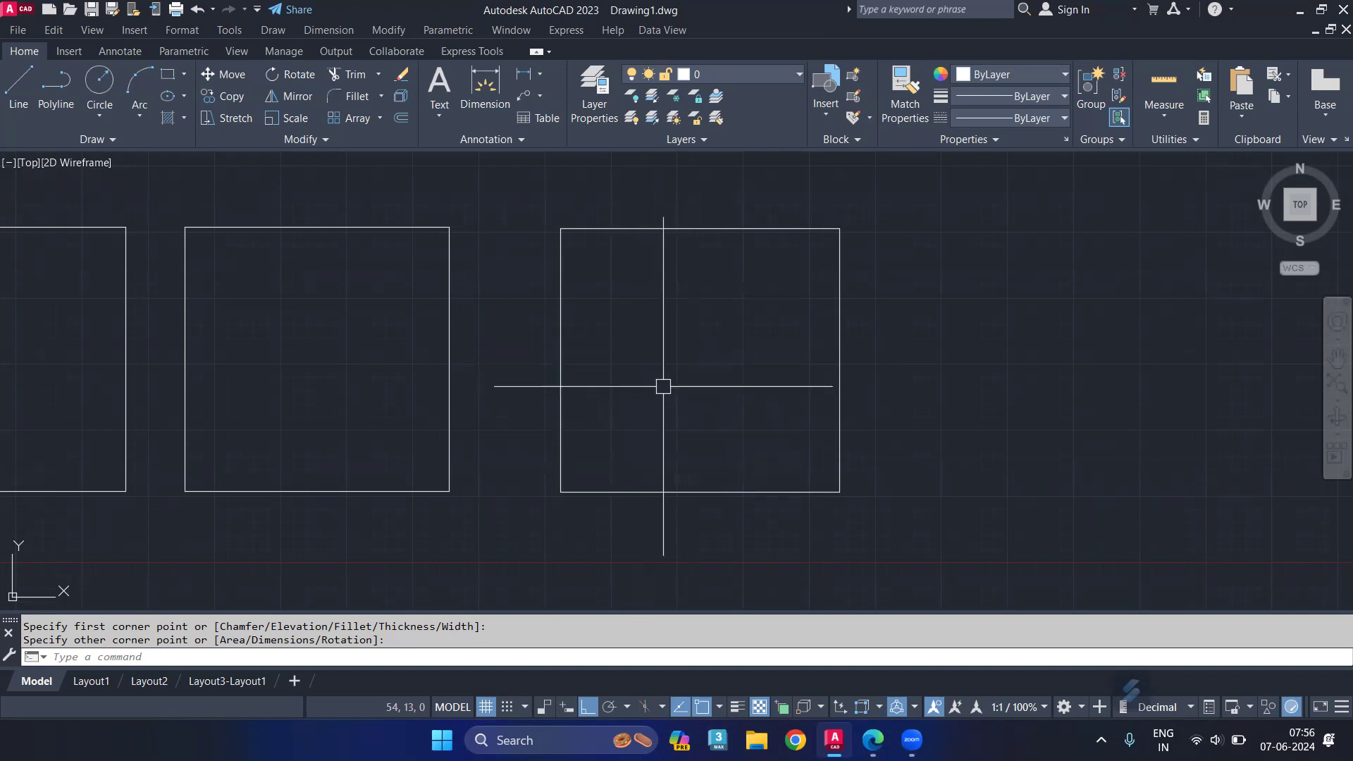
Measure the width and height of the new rectangle and of the leftmost square with the quick MEASUREGEOM tool
type("MEA")
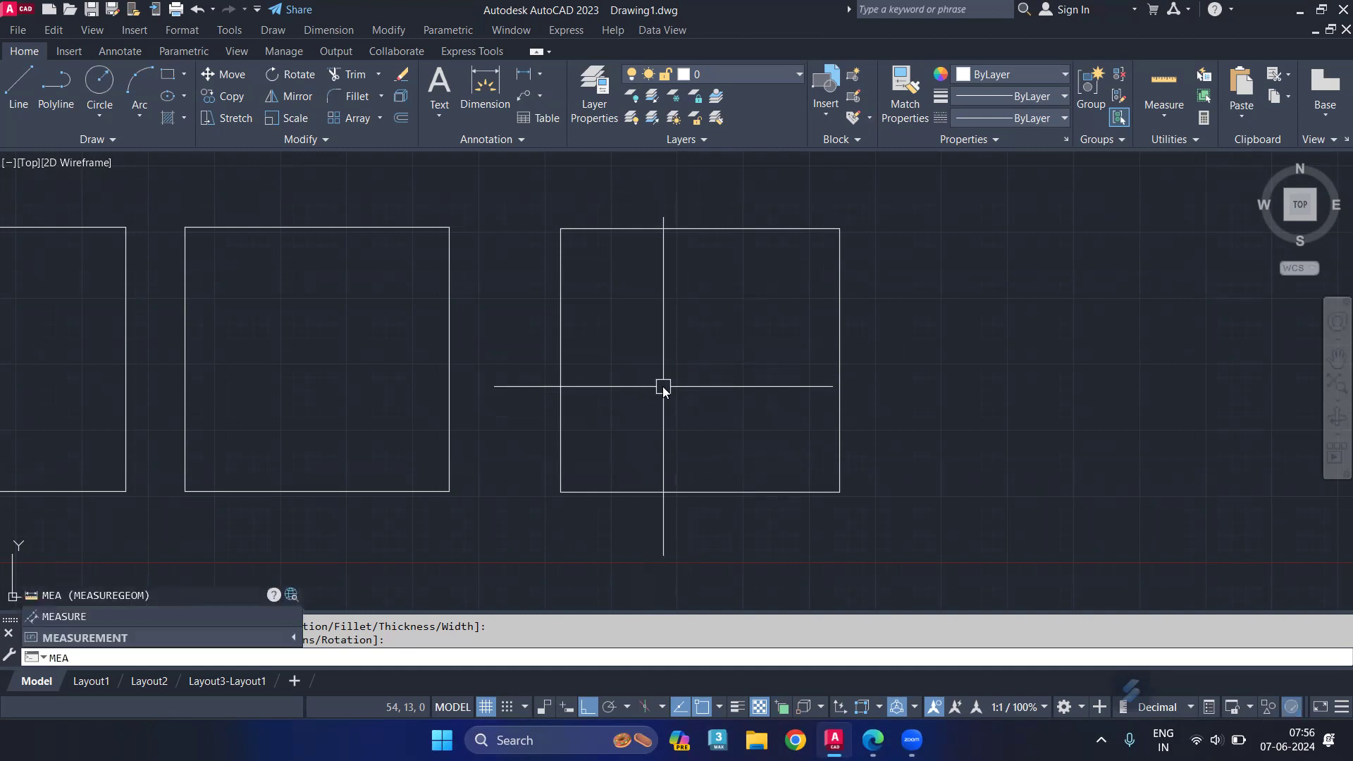
key("Return")
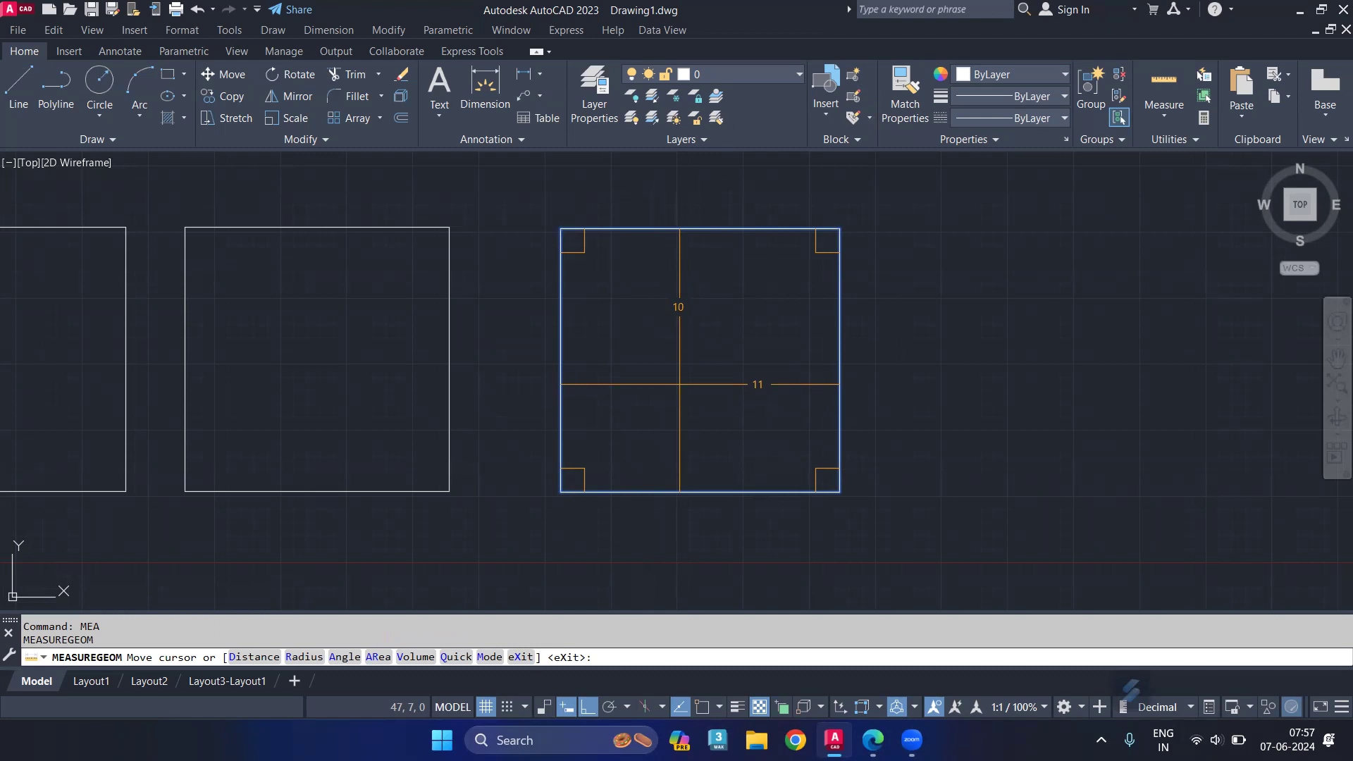
middle_click_drag(552, 409, 864, 413)
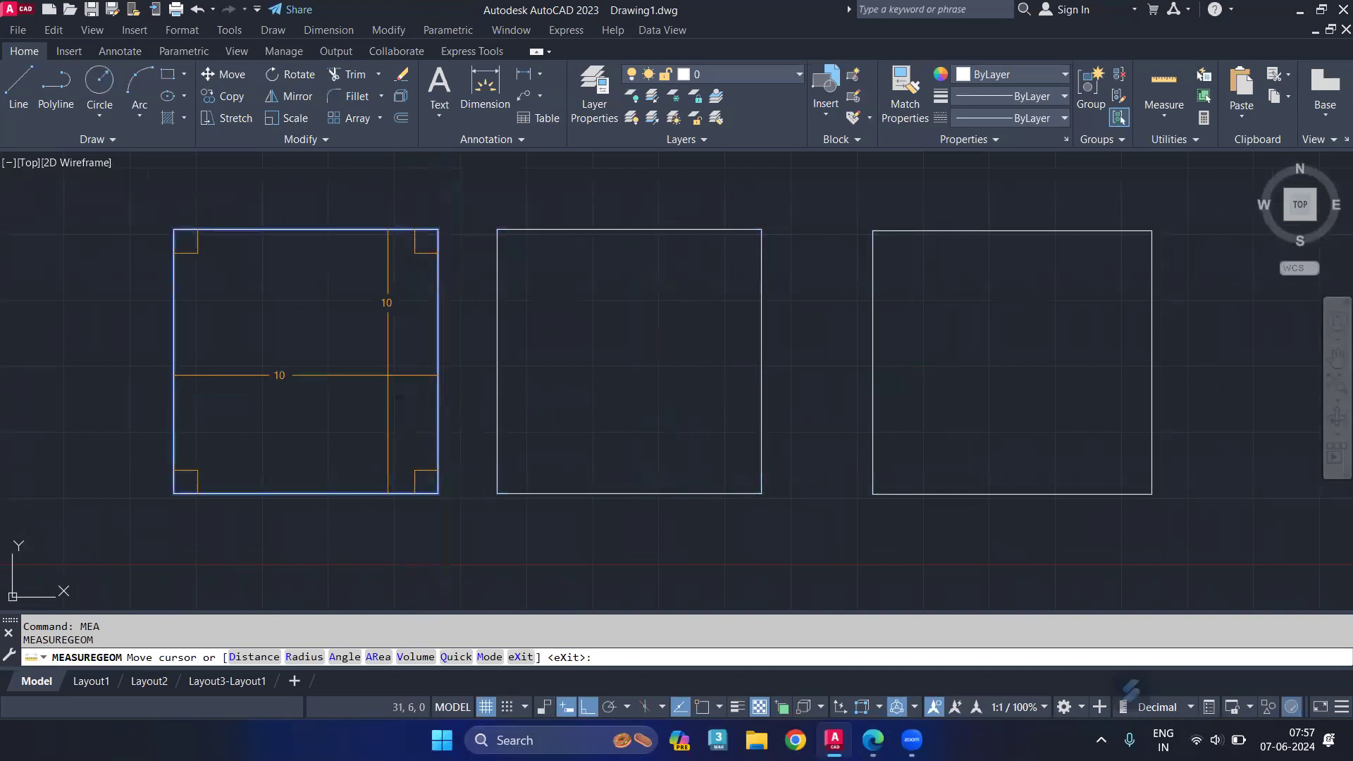
Delete the 11 by 10 rectangle beside the two squares
middle_click_drag(829, 330, 561, 329)
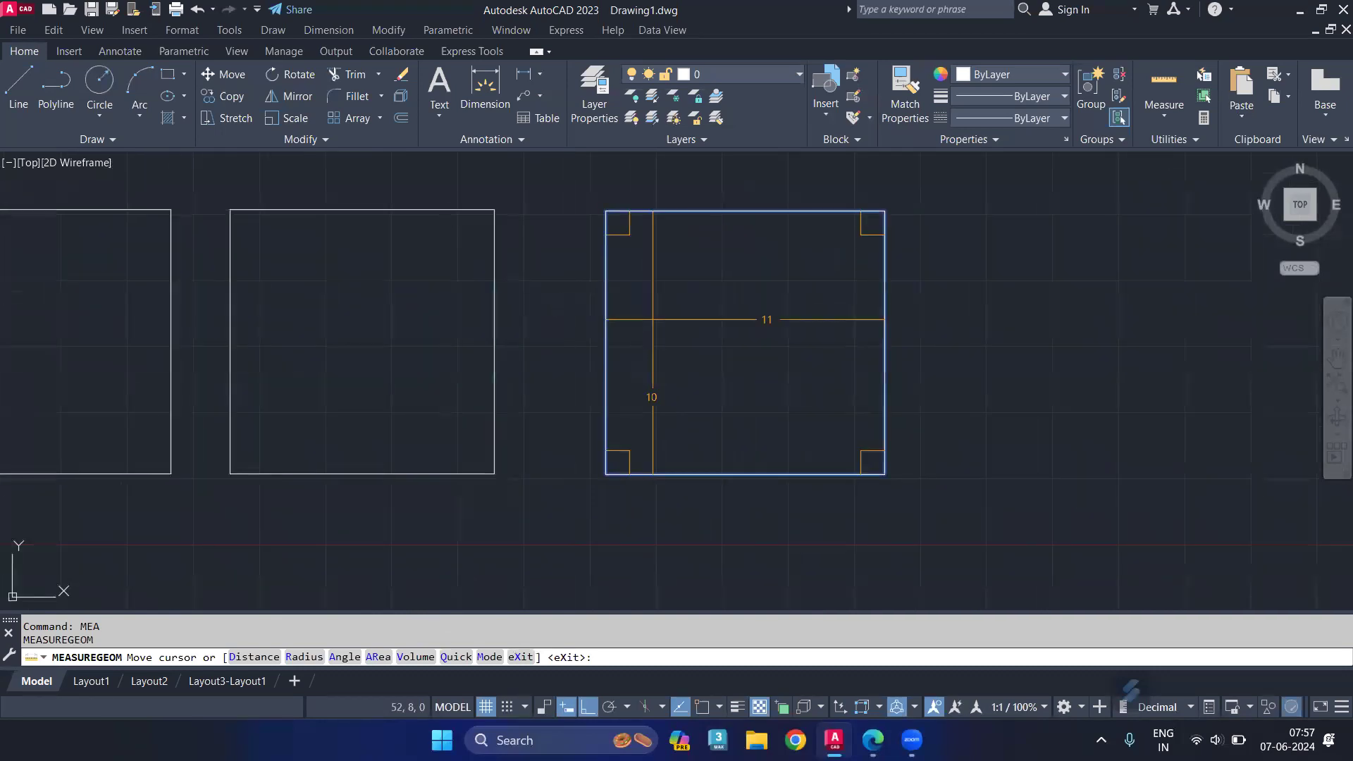
left_click(608, 331)
key("Delete")
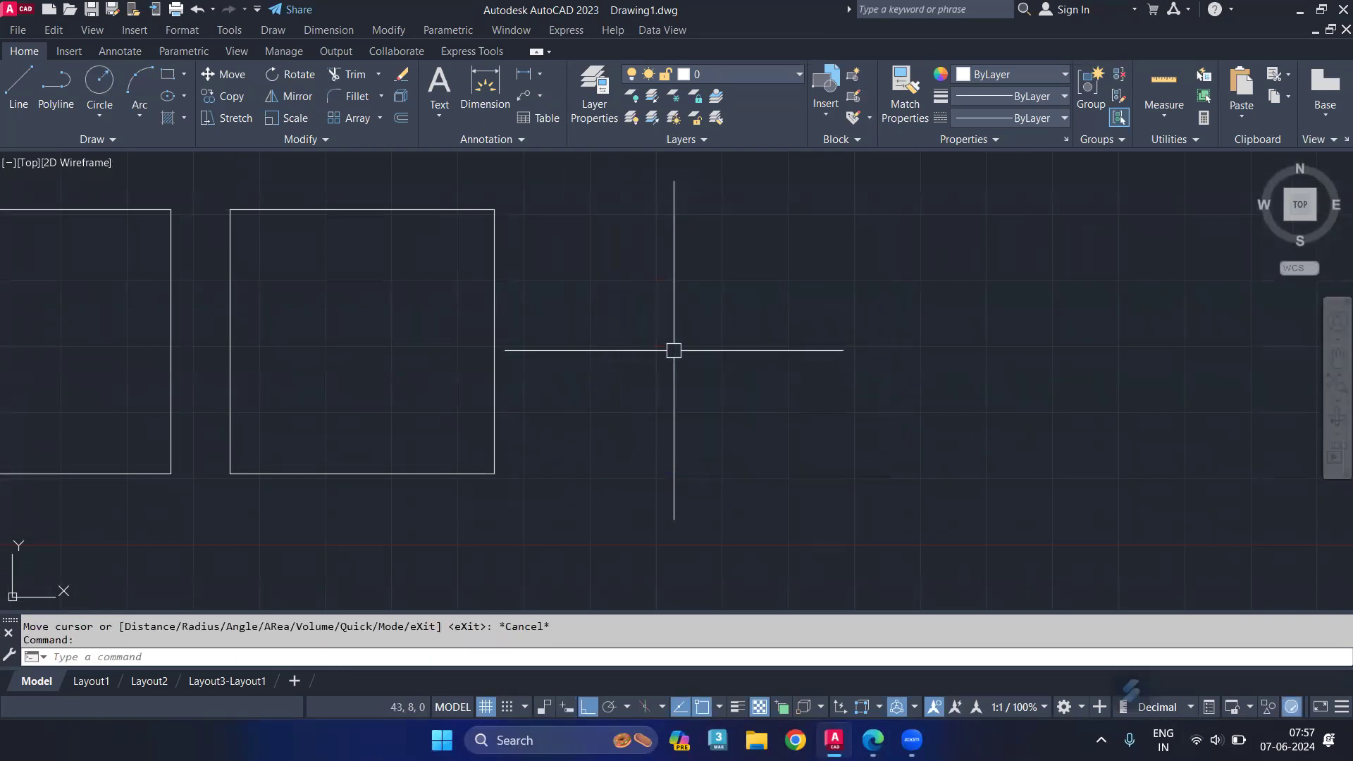
type("REC")
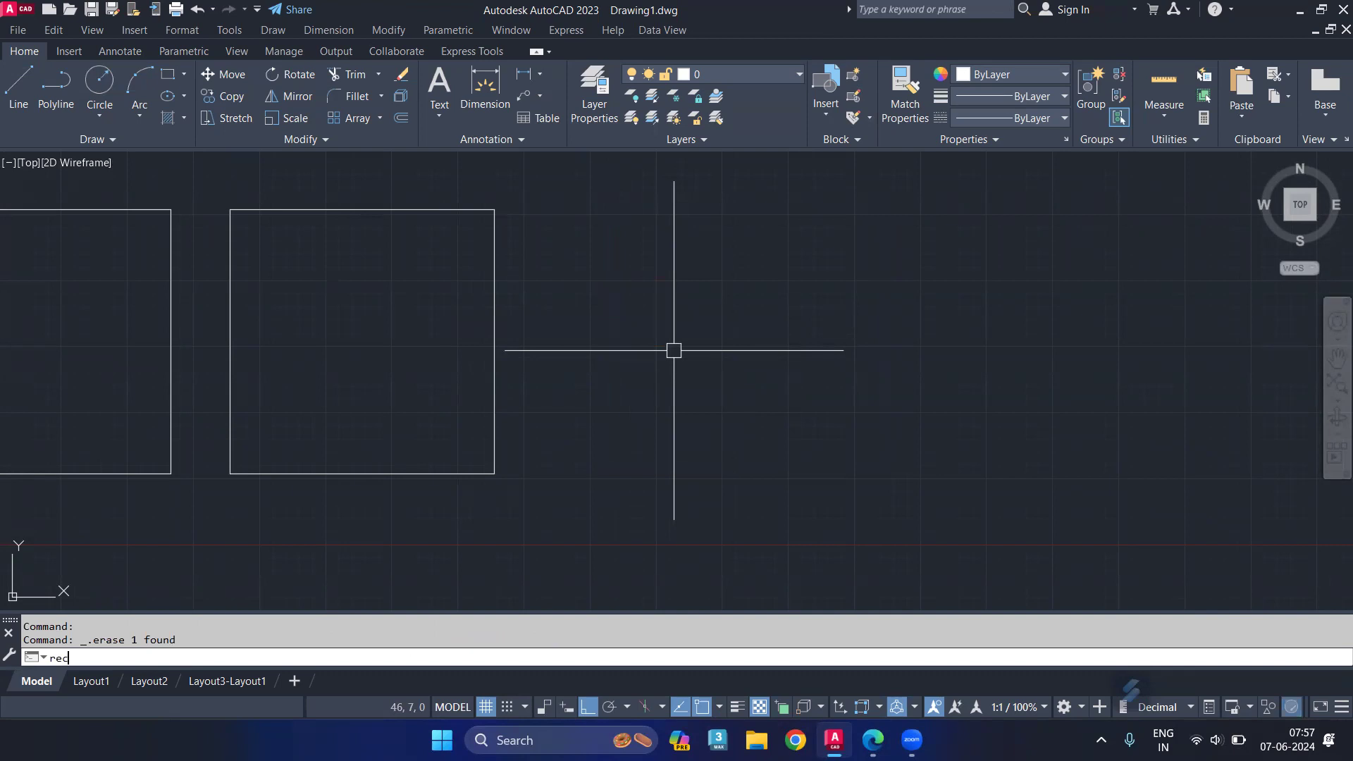
key("Return")
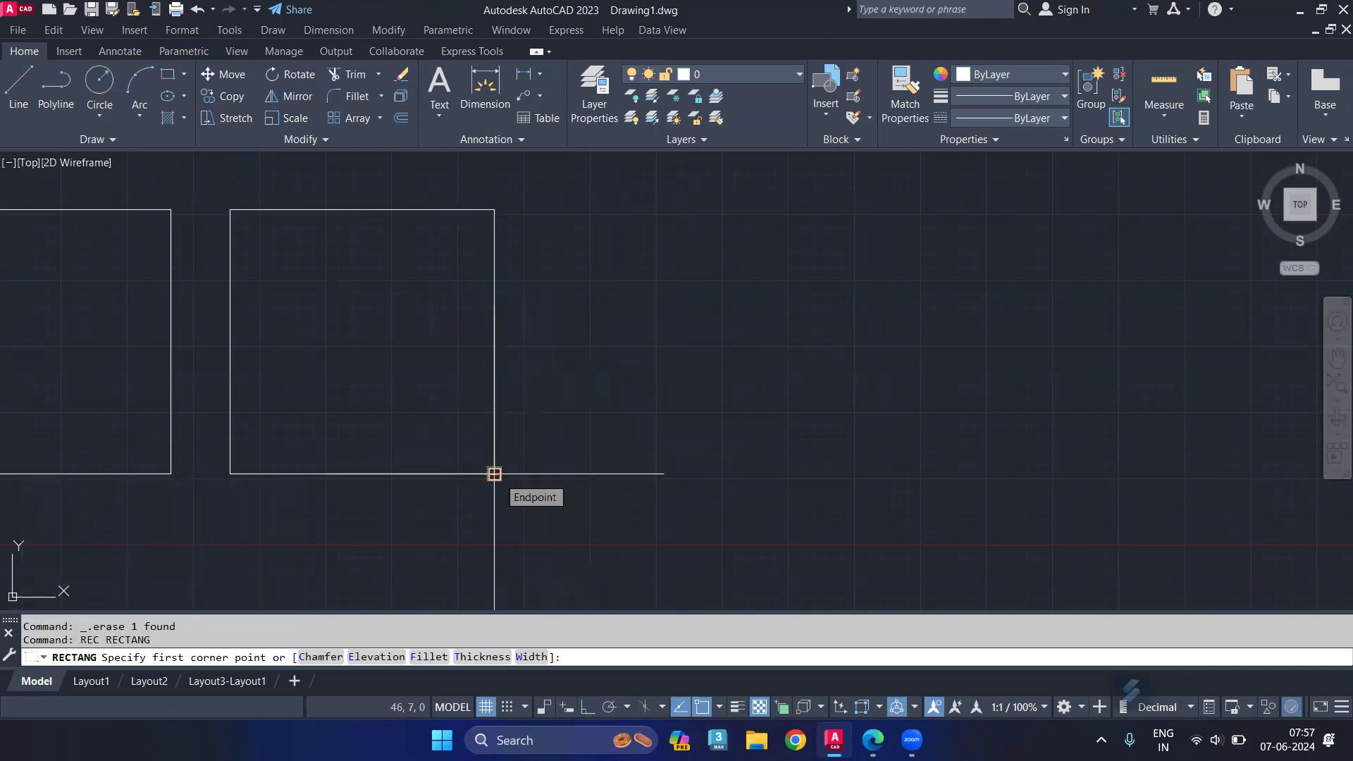
left_click(541, 473)
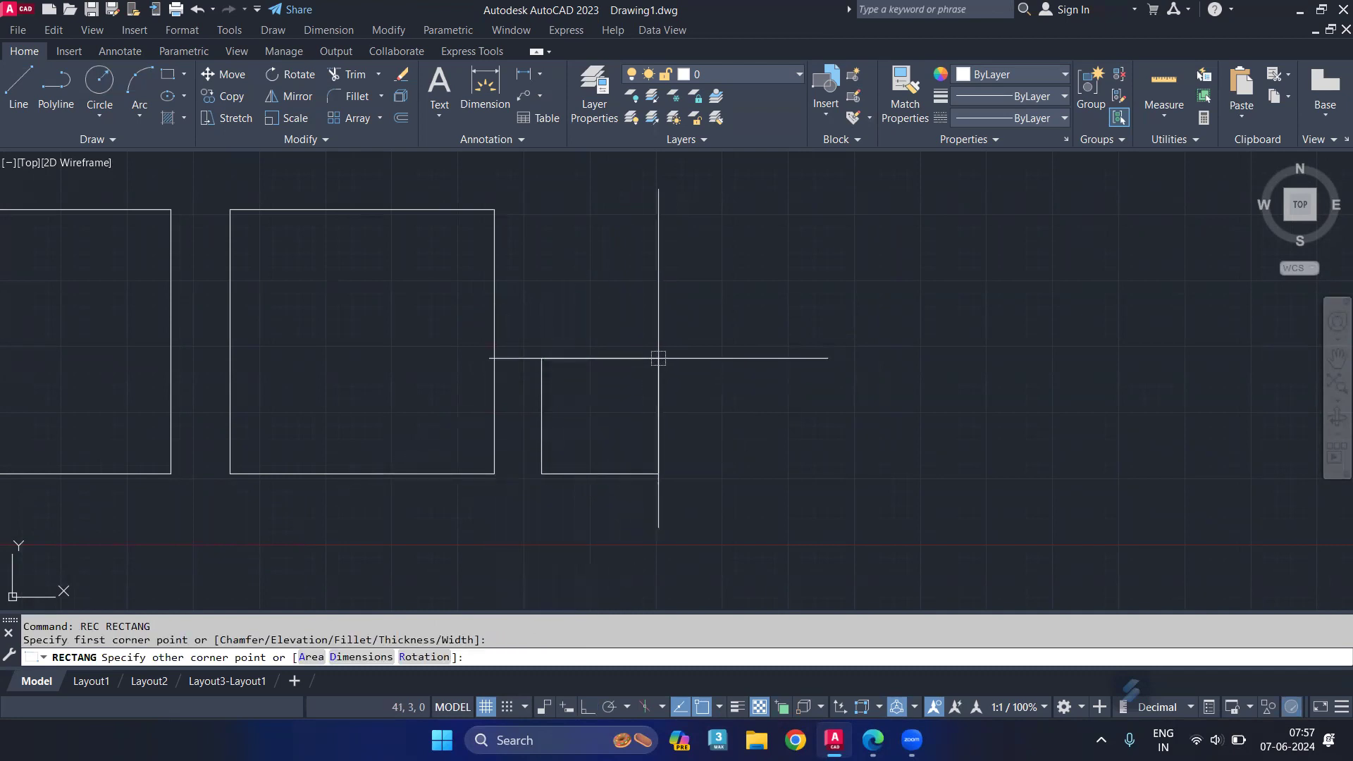
type("@")
type("10,10")
key("Return")
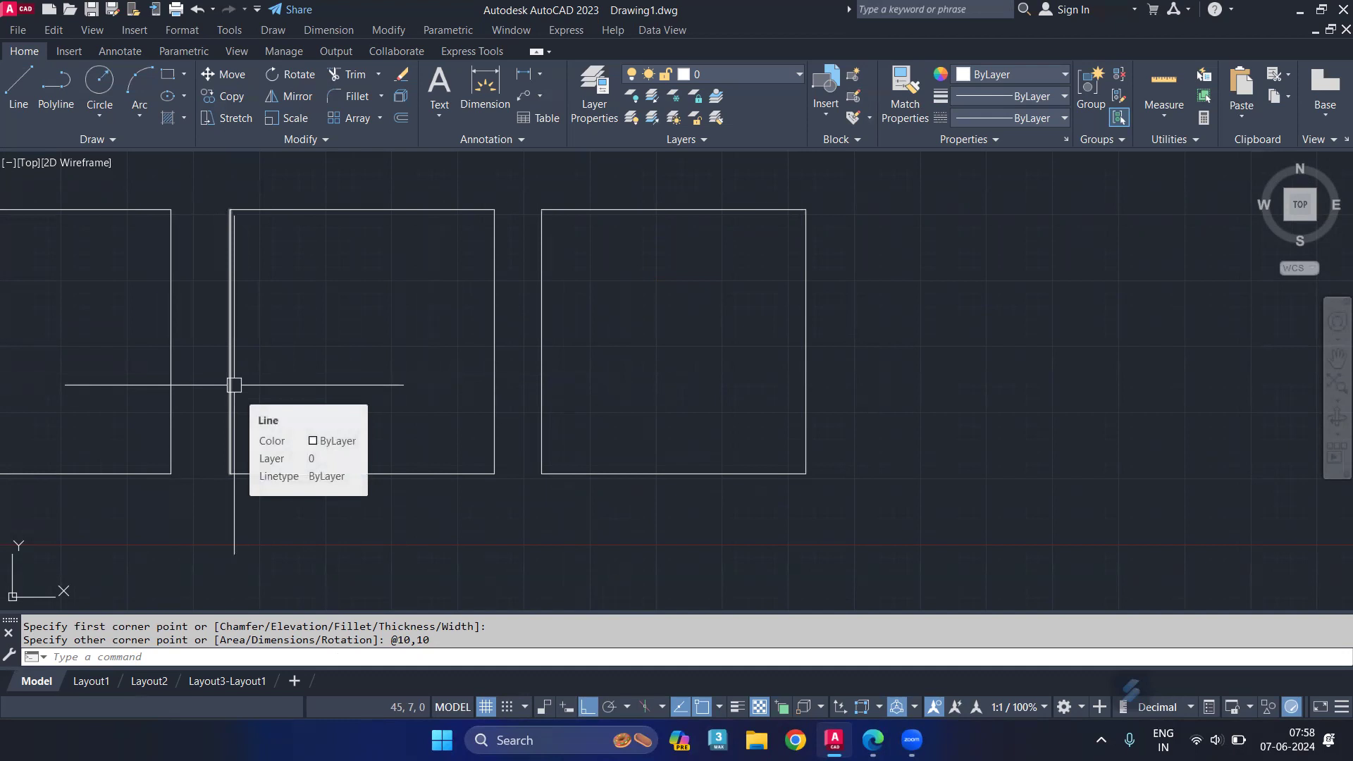
Offset the new third square inward by a short distance defined with two points below its upper edge
scroll(465, 370, "down", 2)
middle_click_drag(454, 372, 460, 384)
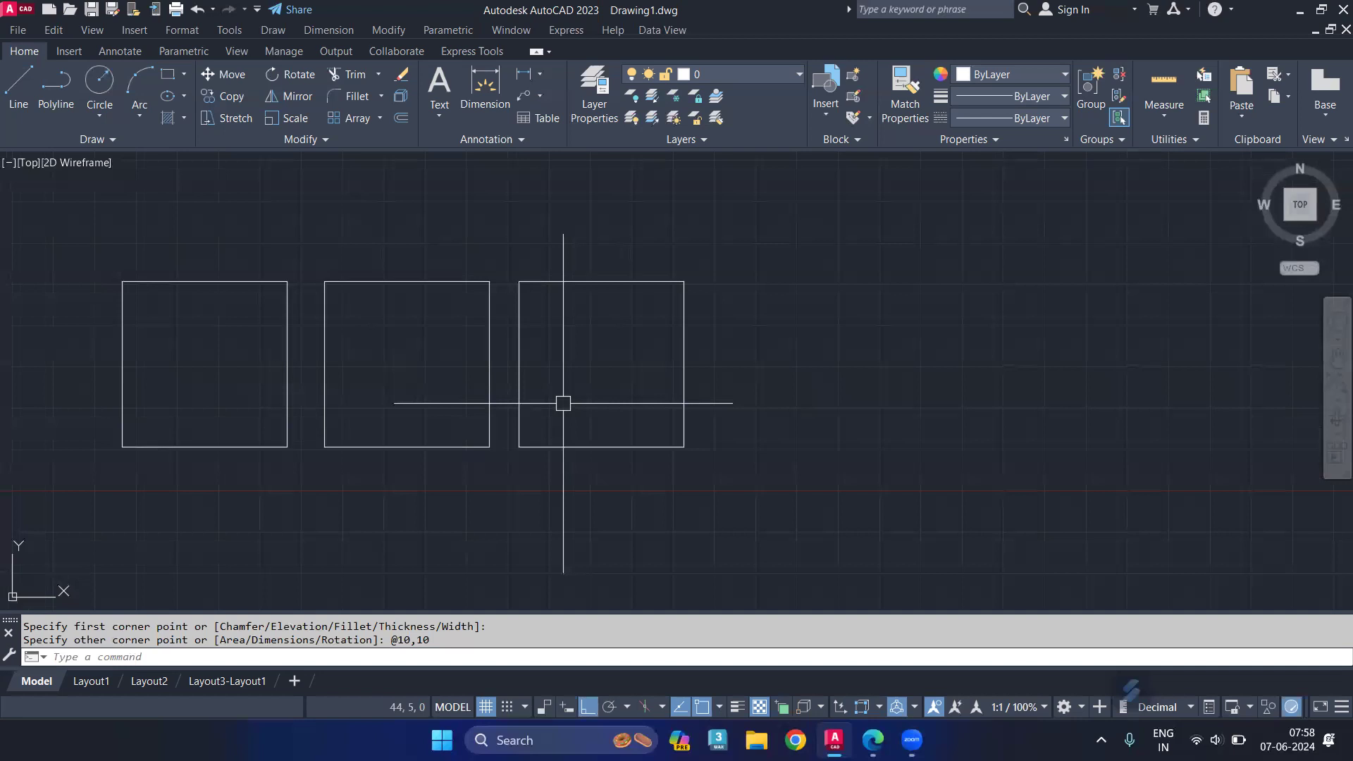
scroll(531, 323, "up", 2)
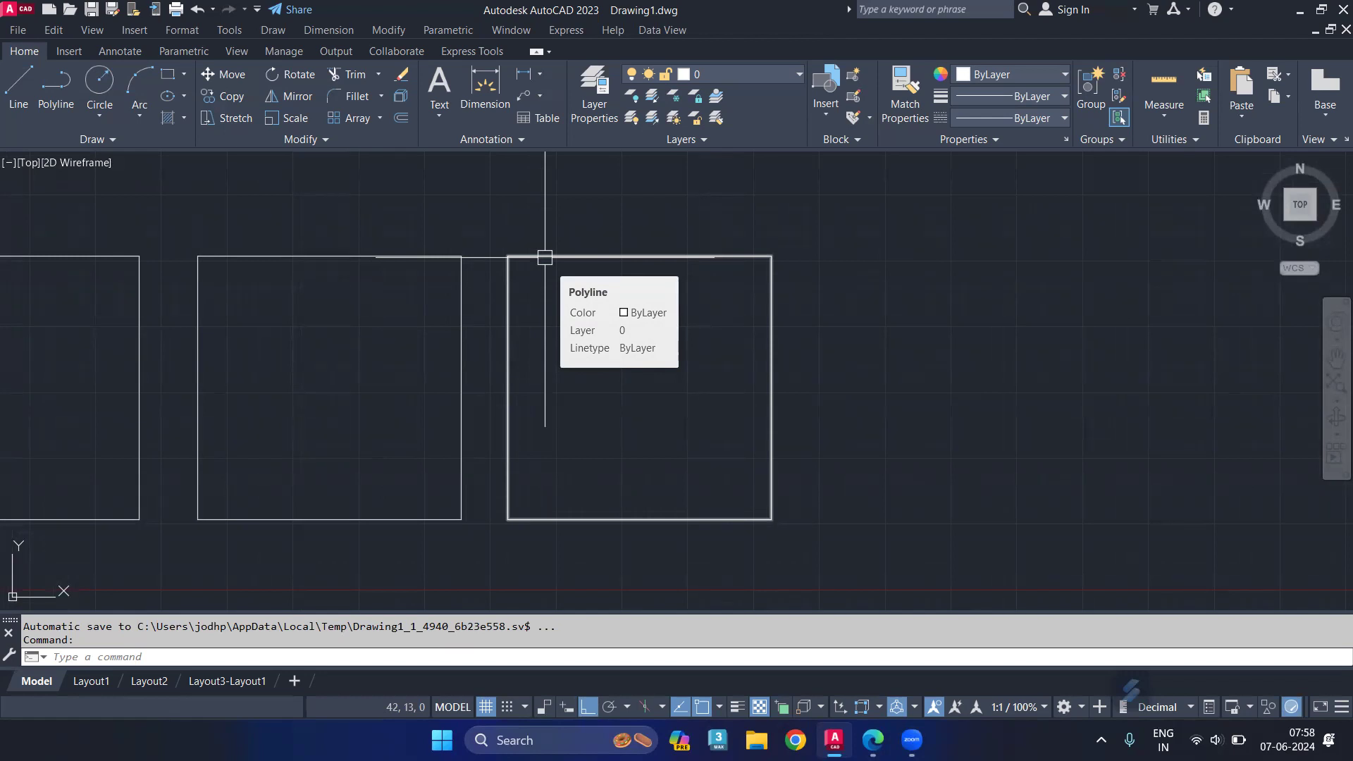
type("o")
key("Return")
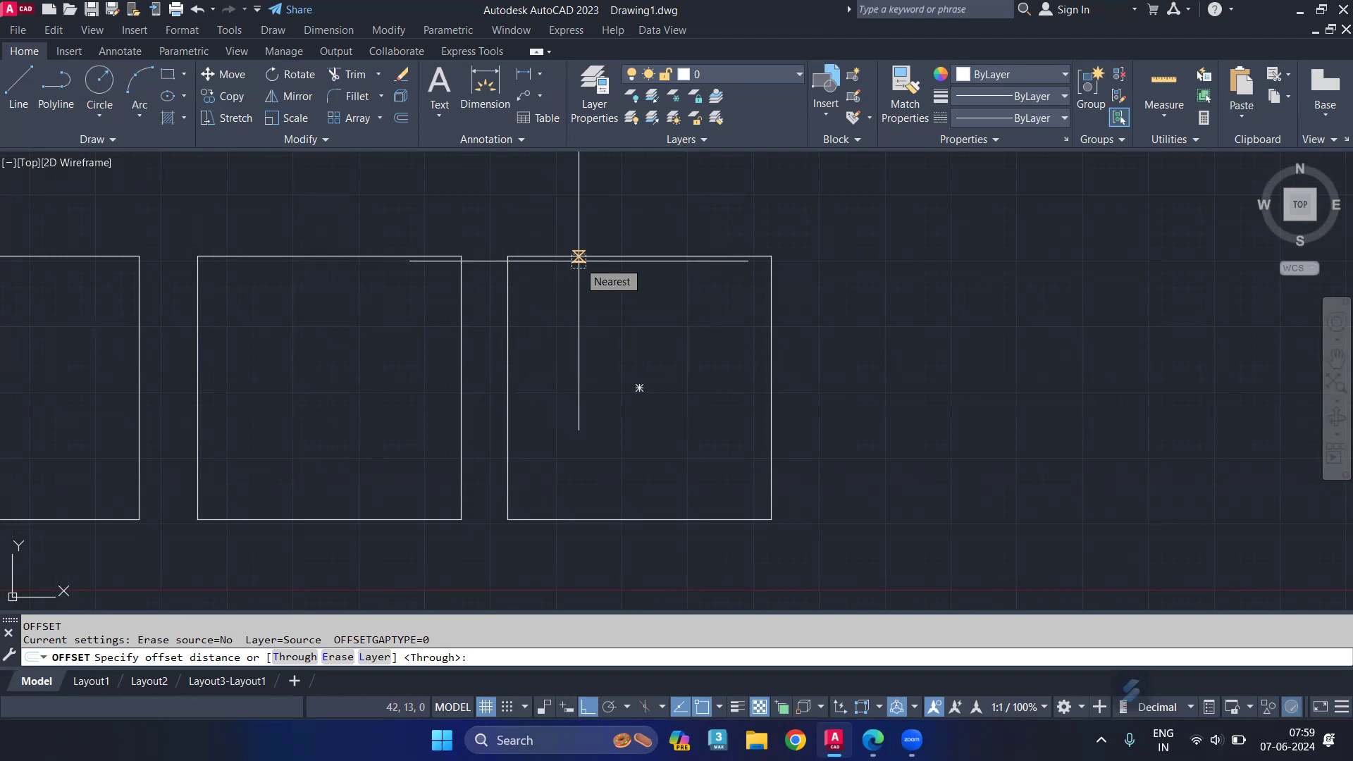
left_click(627, 257)
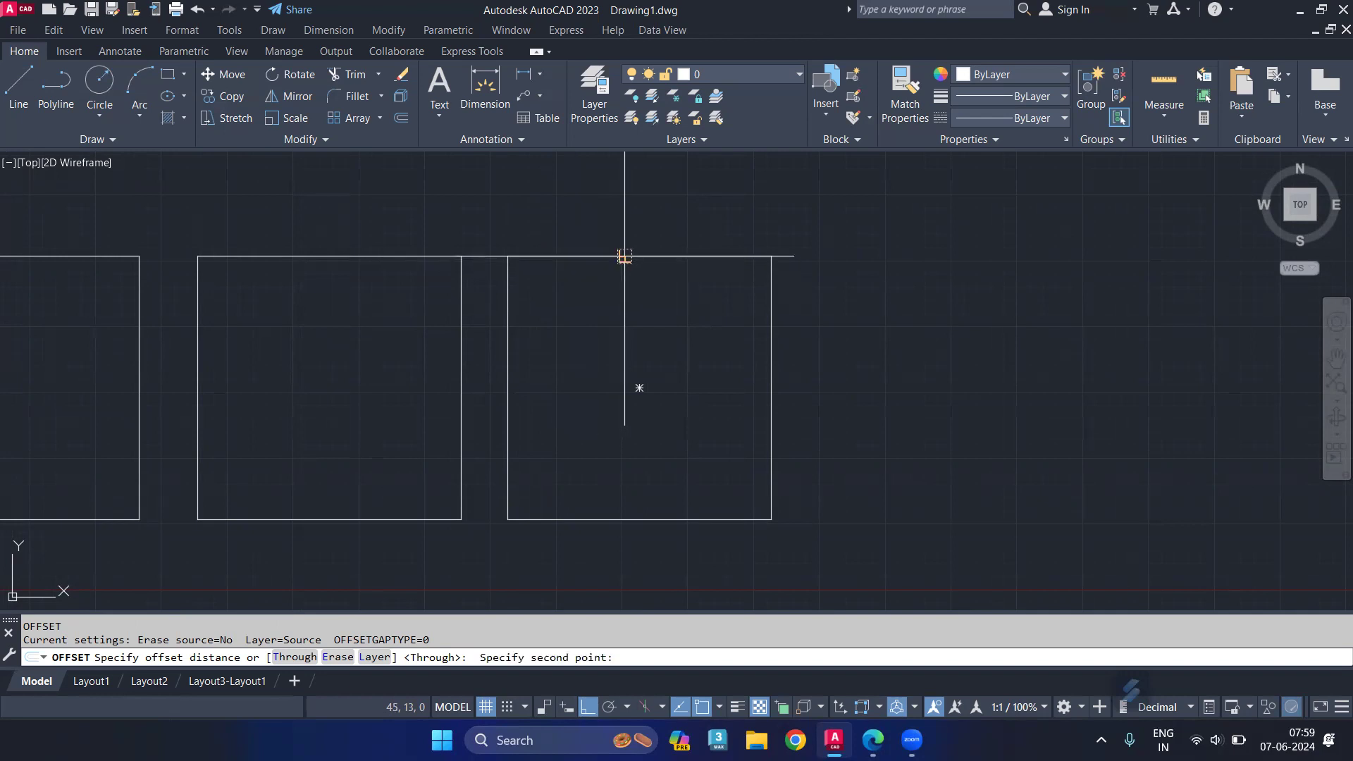
left_click(628, 273)
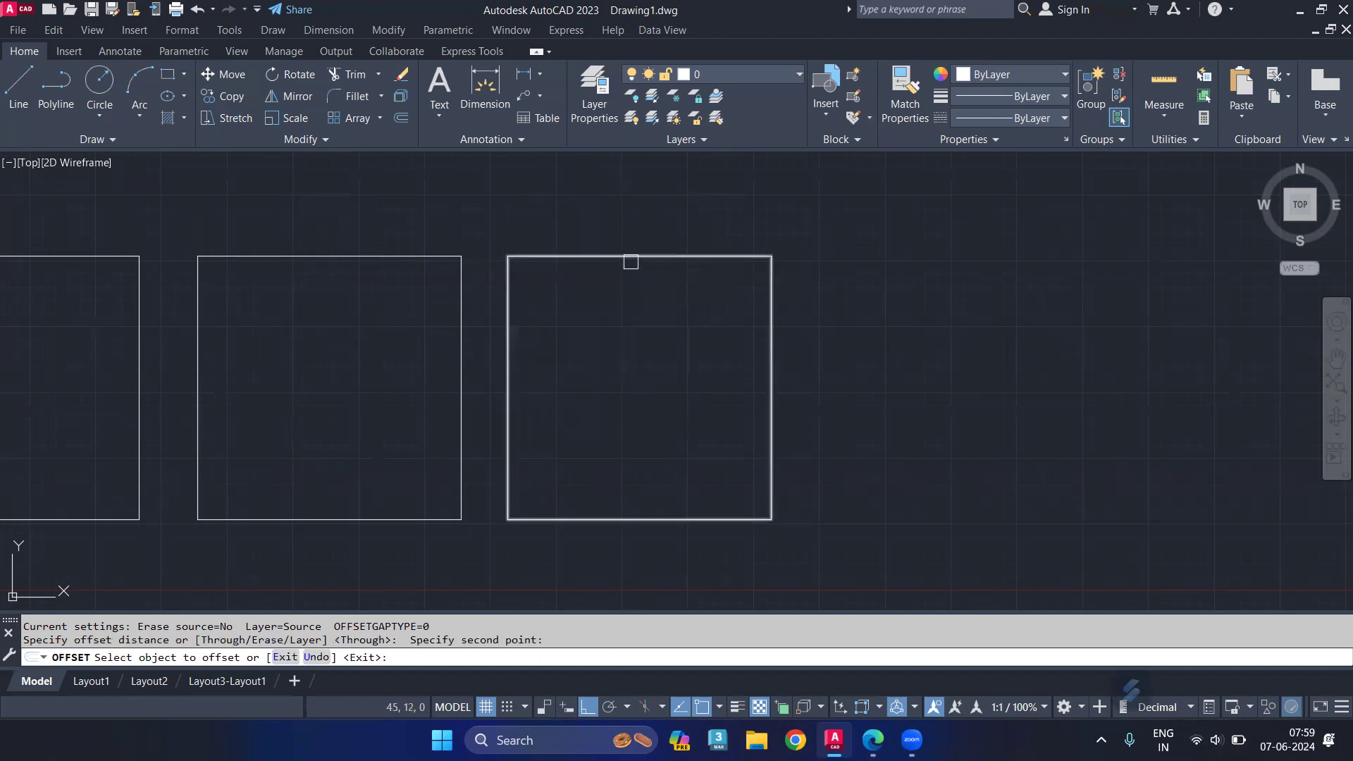
left_click(631, 257)
left_click(638, 387)
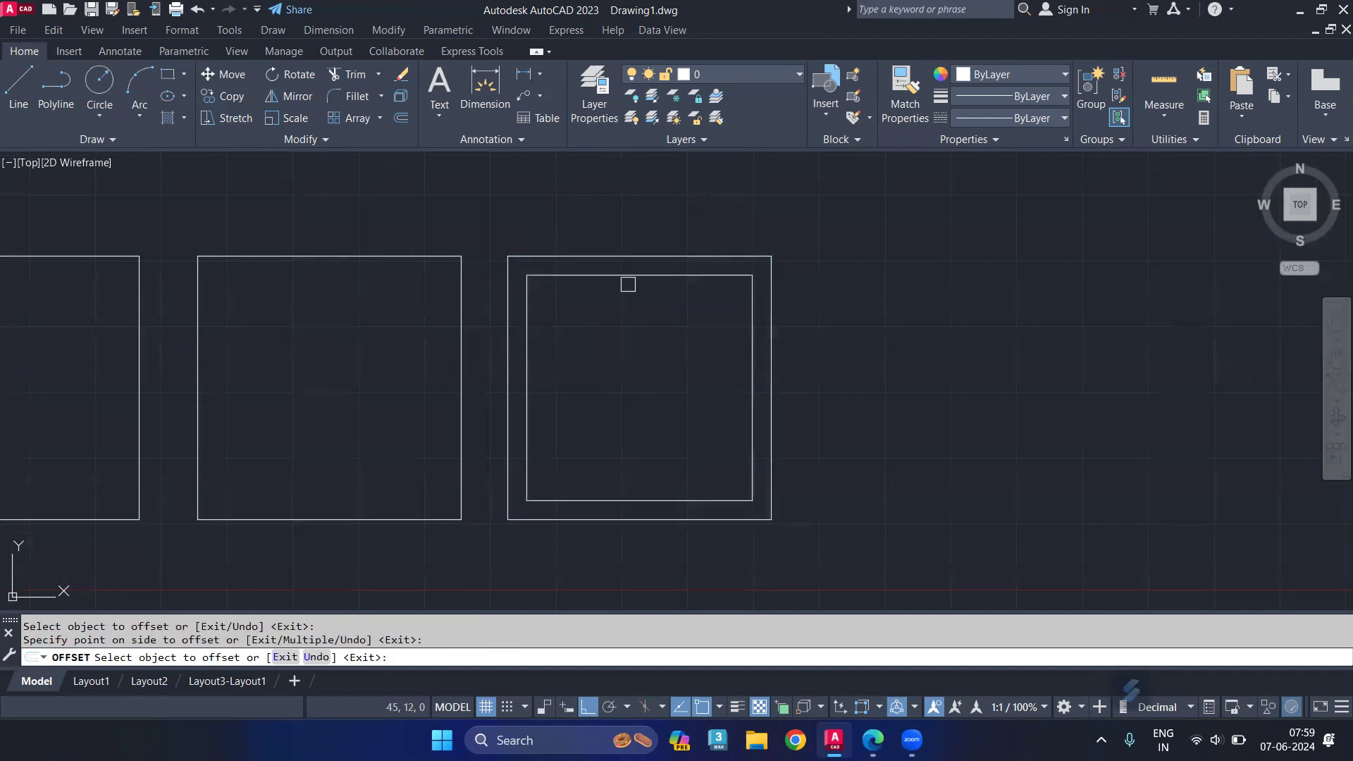
Offset each newest inner square inward at the same distance, adding five more nested squares toward the centre
scroll(633, 251, "up", 10)
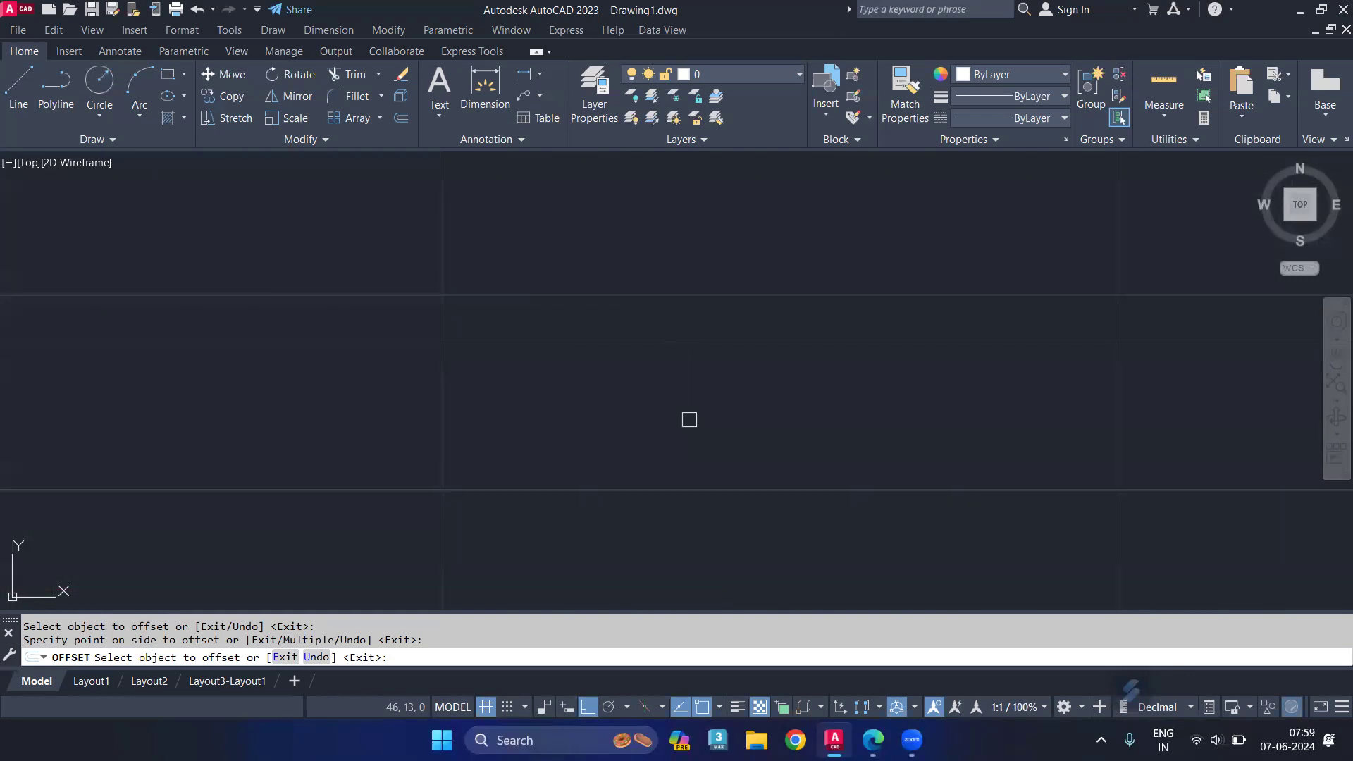
scroll(689, 420, "down", 8)
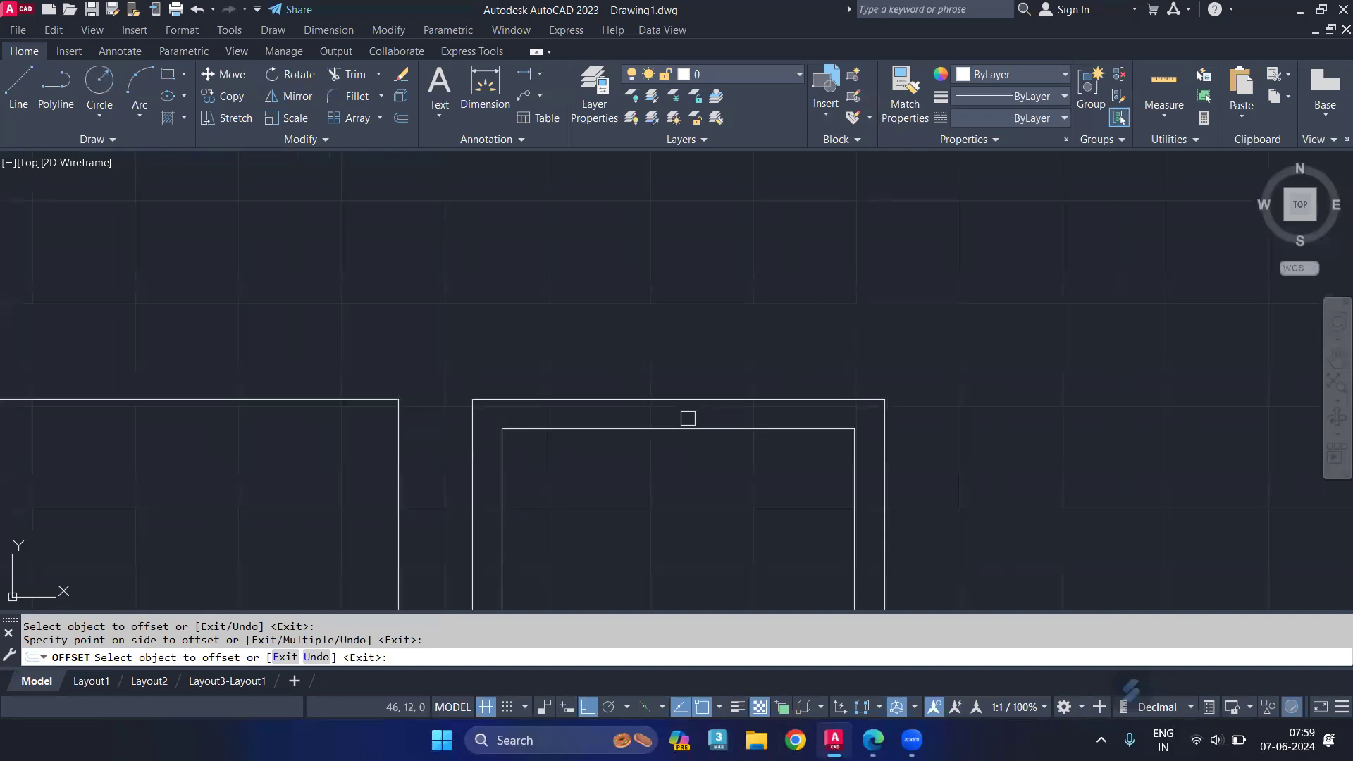
middle_click_drag(694, 481, 692, 451)
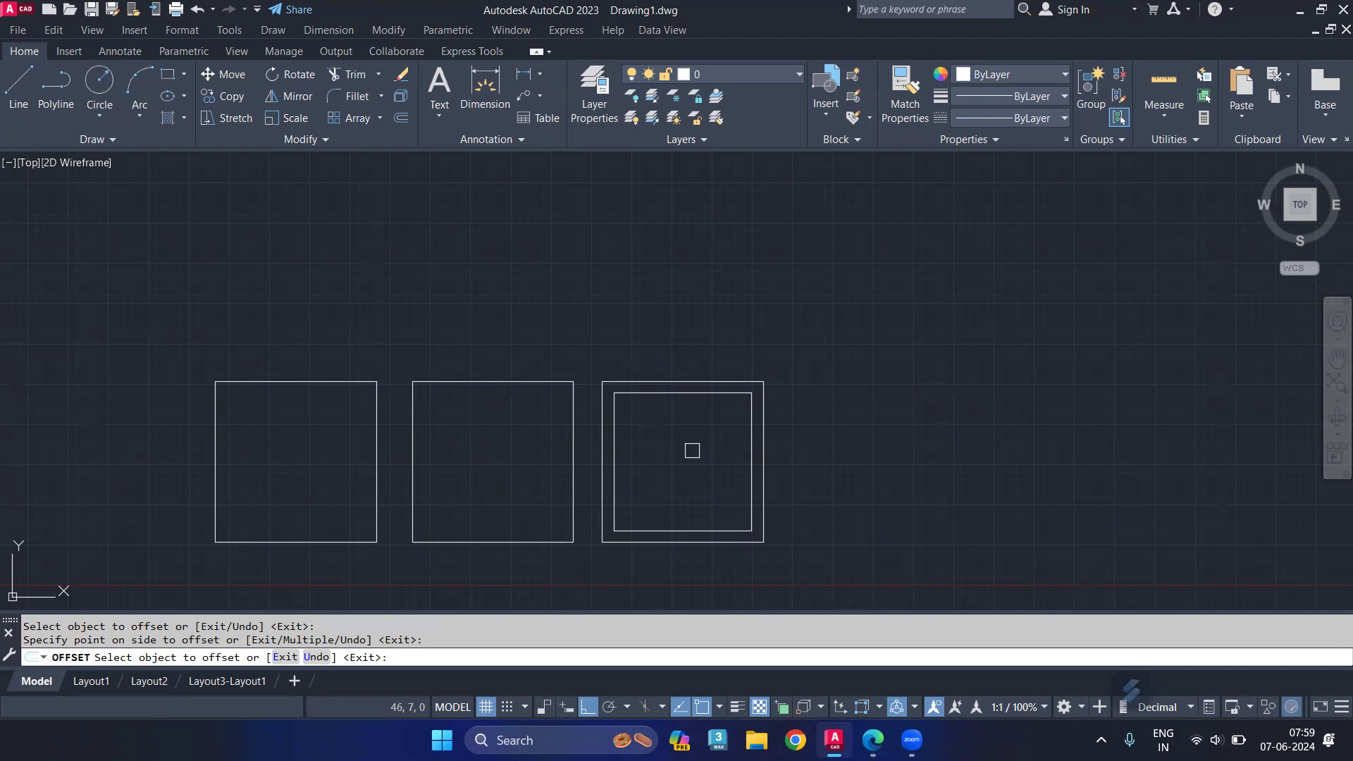
scroll(662, 442, "up", 2)
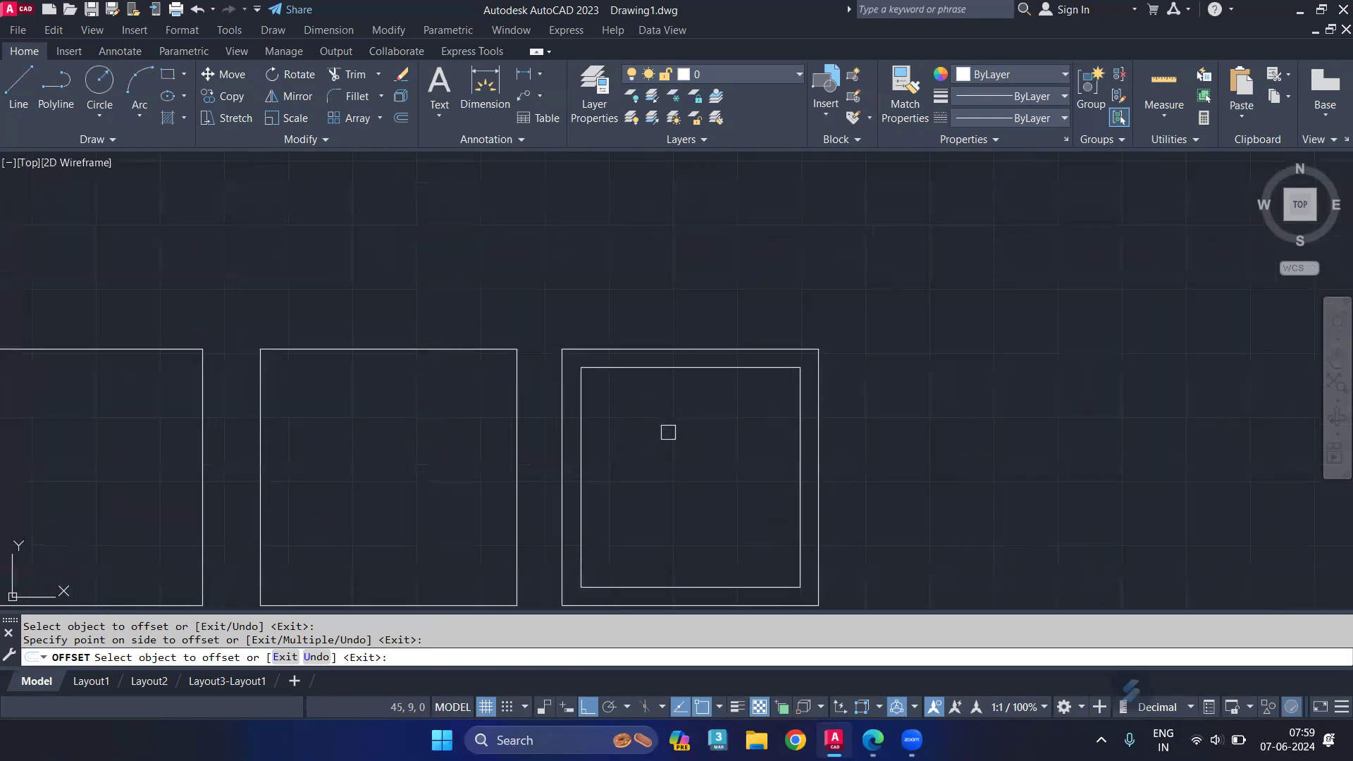
left_click(687, 367)
left_click(685, 419)
left_click(681, 387)
left_click(692, 475)
left_click(691, 404)
left_click(692, 456)
left_click(688, 424)
left_click(689, 467)
left_click(689, 442)
left_click(688, 471)
Try to offset the innermost small square inward once more at its geometric center, then end the Offset command
left_click(690, 461)
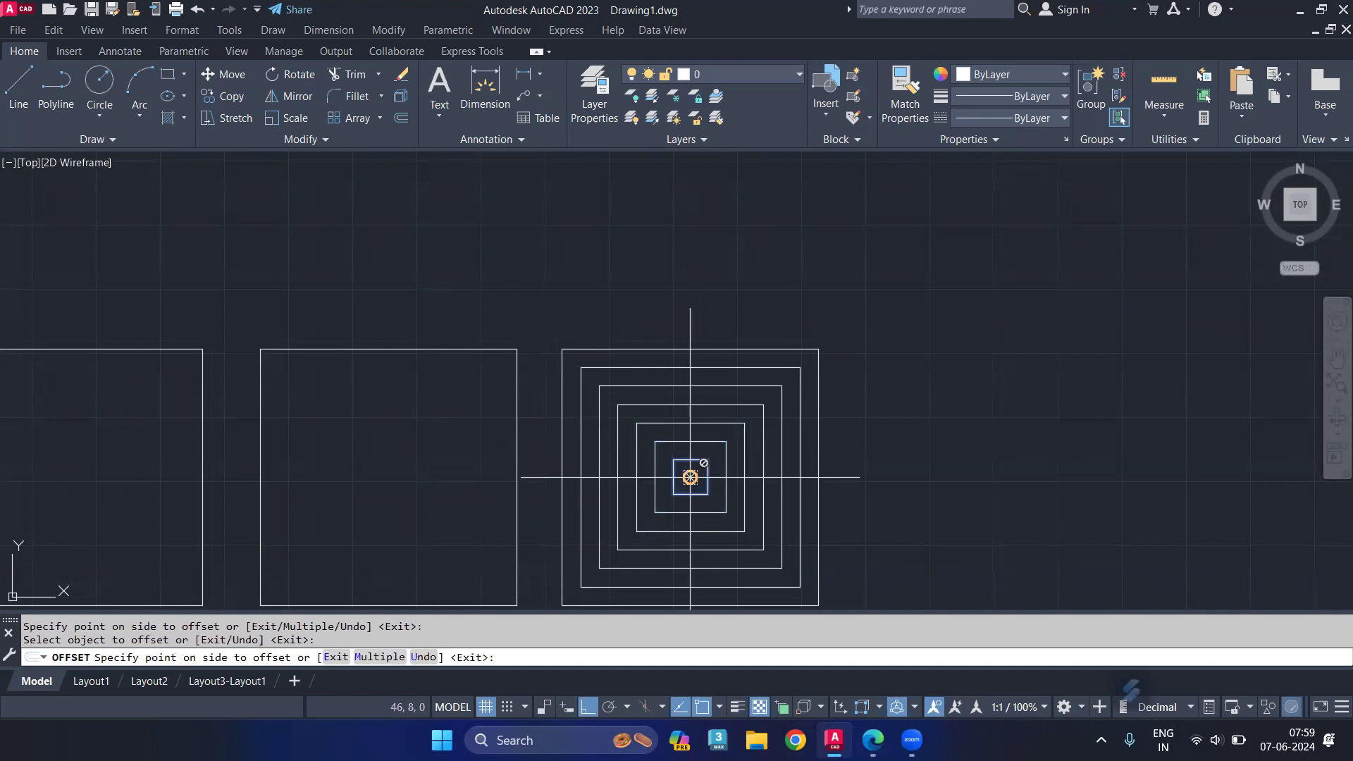
left_click(690, 477)
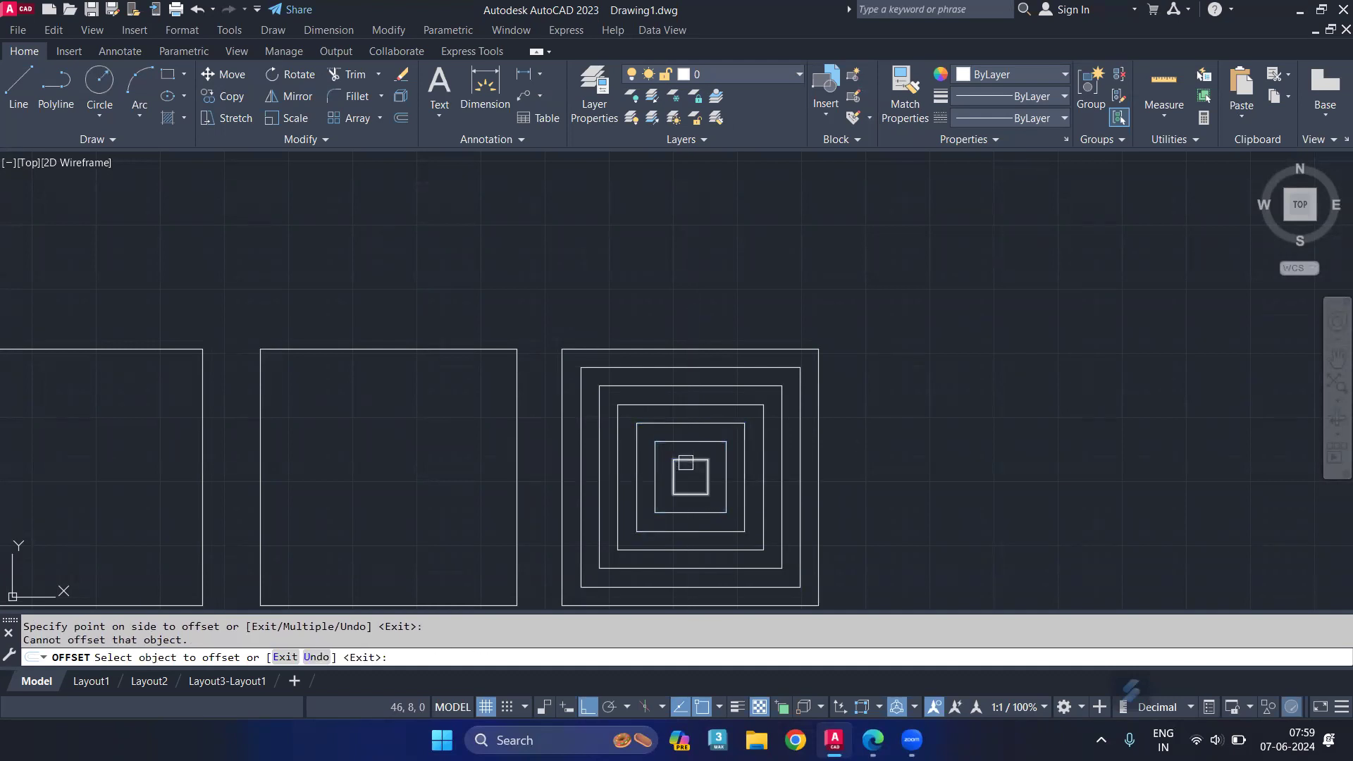
left_click(685, 462)
left_click(690, 477)
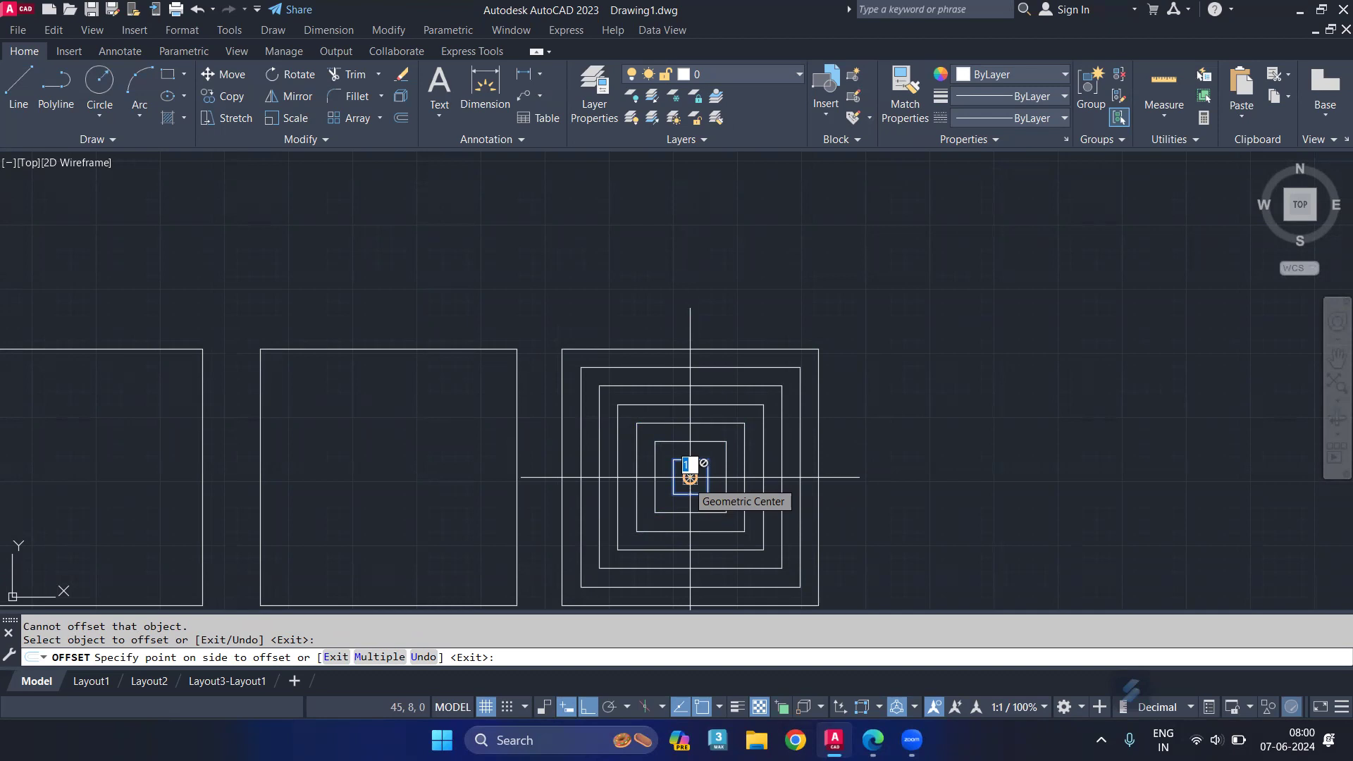
key("Escape")
Erase the six nested offset squares inside the third square with a crossing selection
scroll(690, 478, "up", 2)
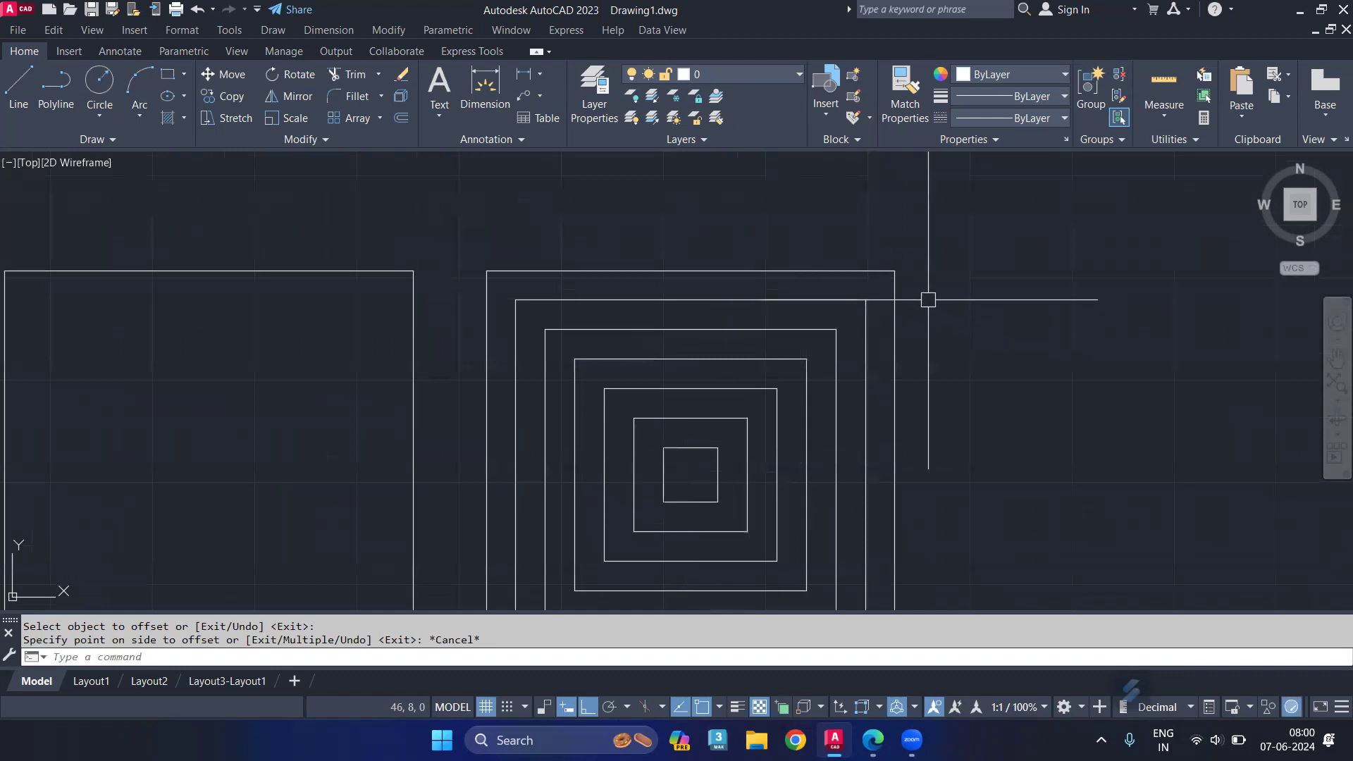
left_click(896, 272)
scroll(775, 454, "down", 2)
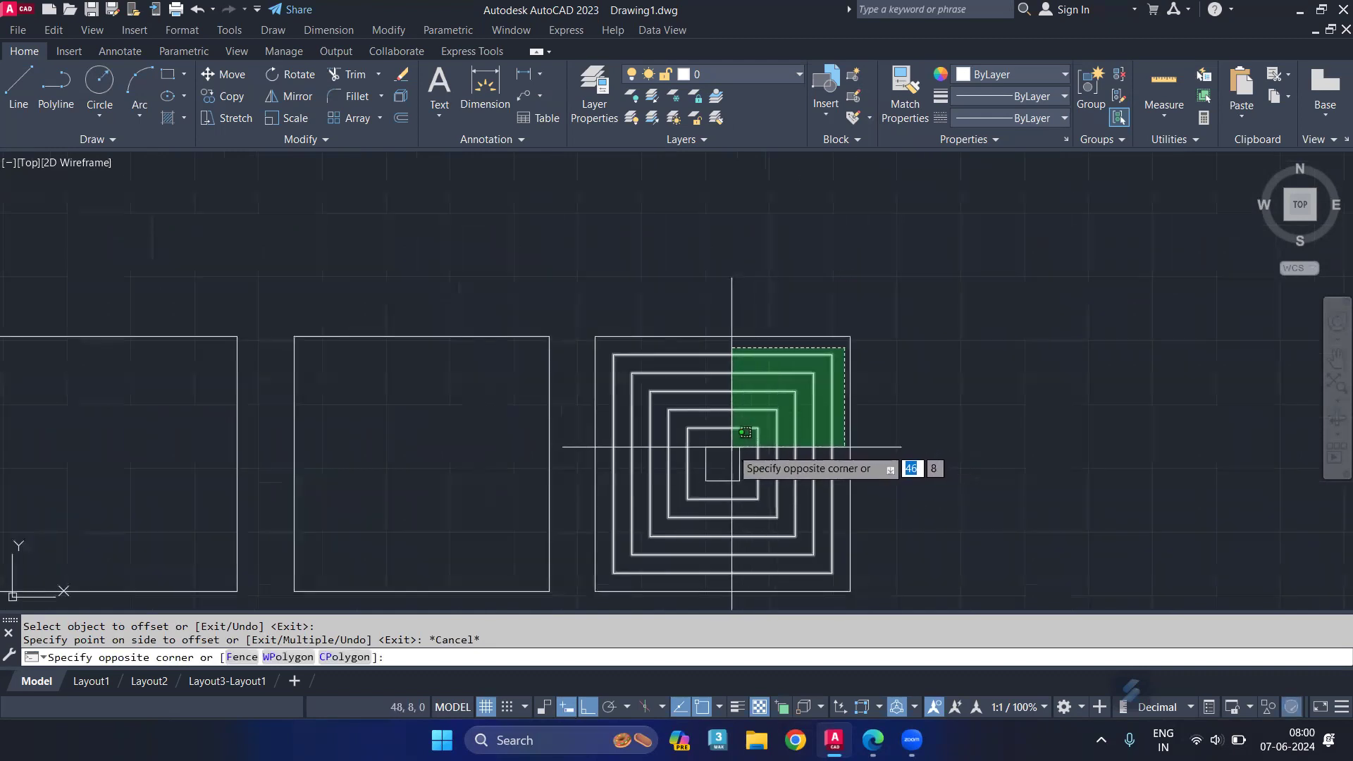
left_click(723, 467)
key("Delete")
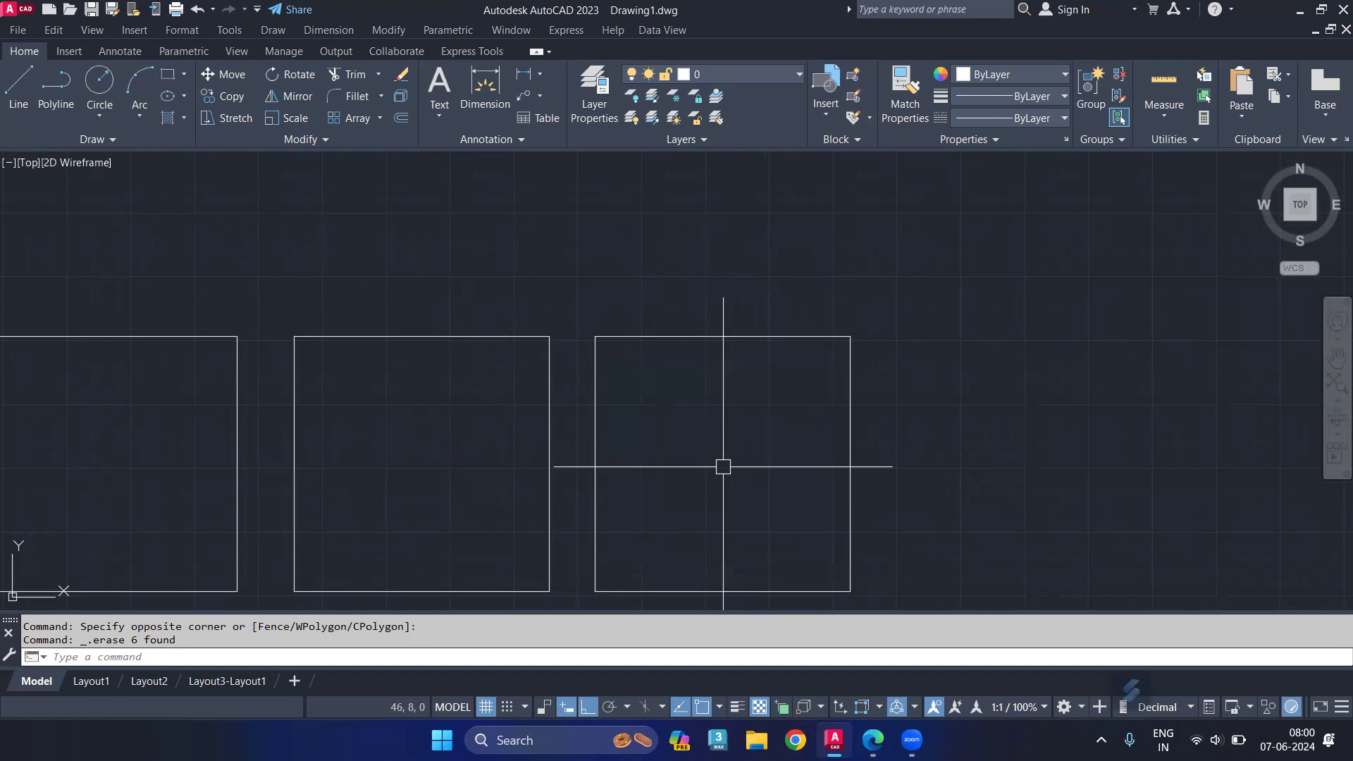
Offset the third square inward by a distance of 1
middle_click_drag(704, 483, 691, 440)
type("o")
key("Return")
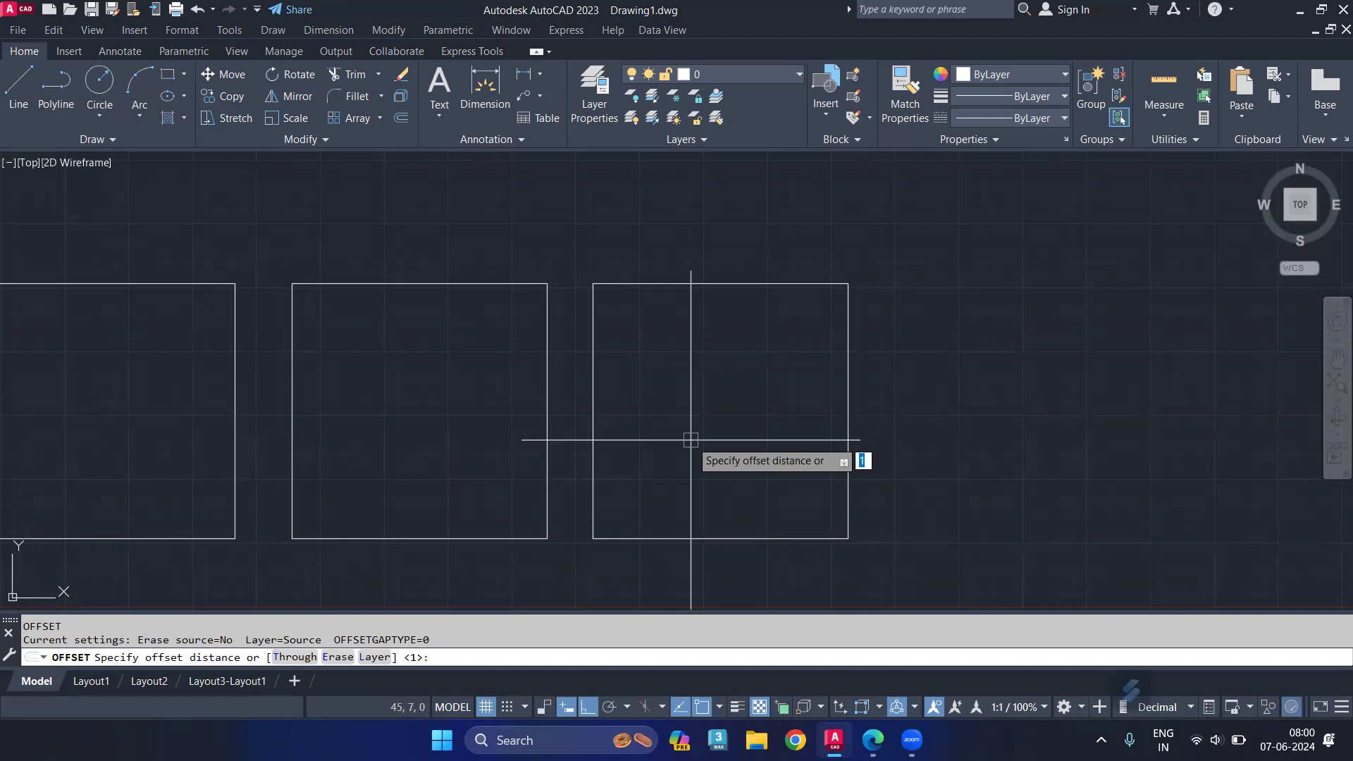
type("1")
key("Return")
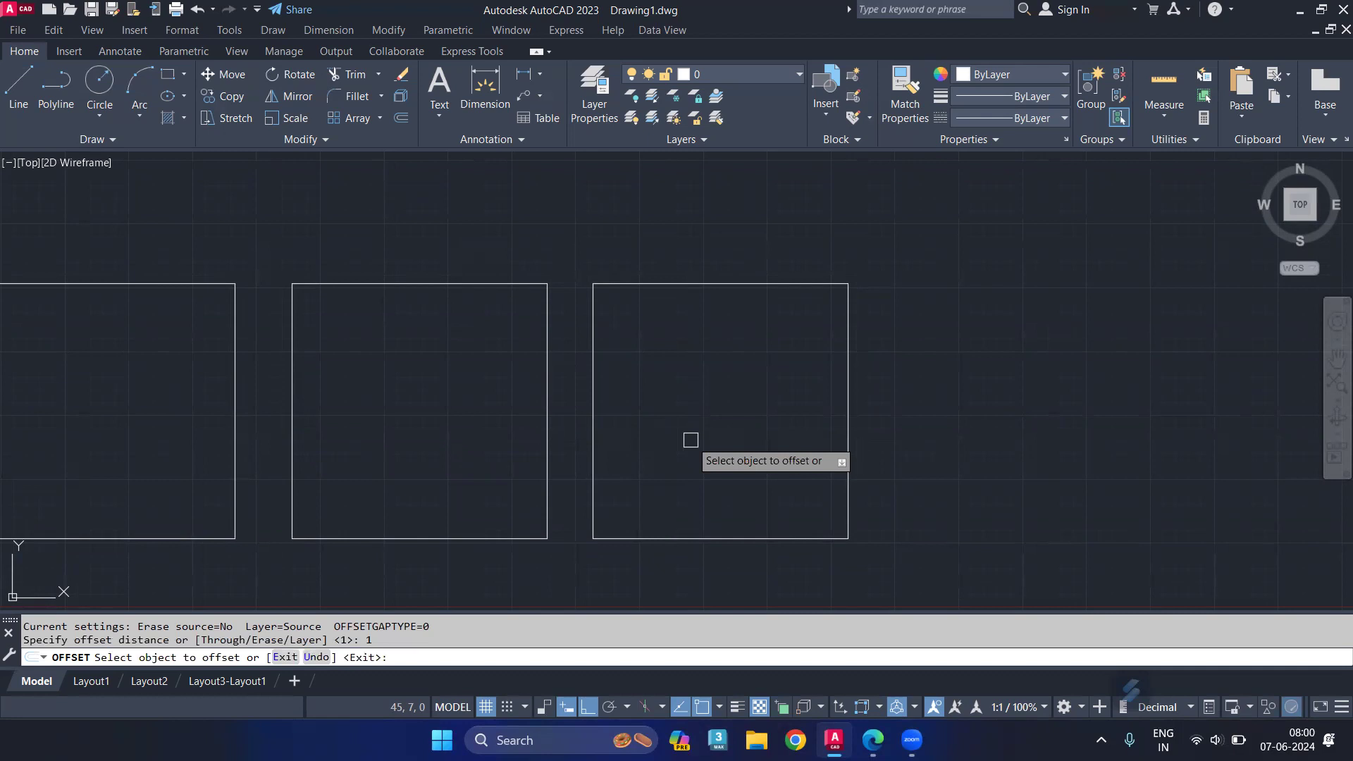
left_click(680, 284)
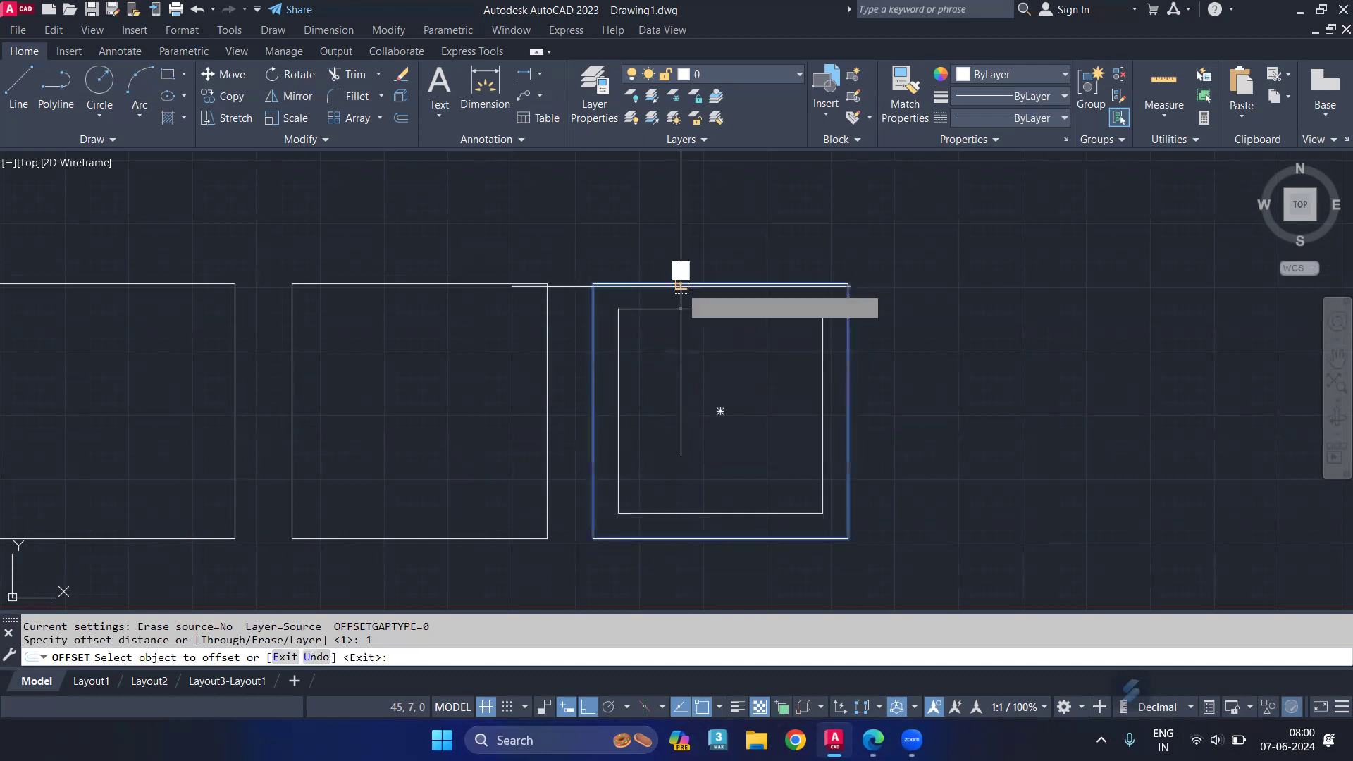
left_click(696, 363)
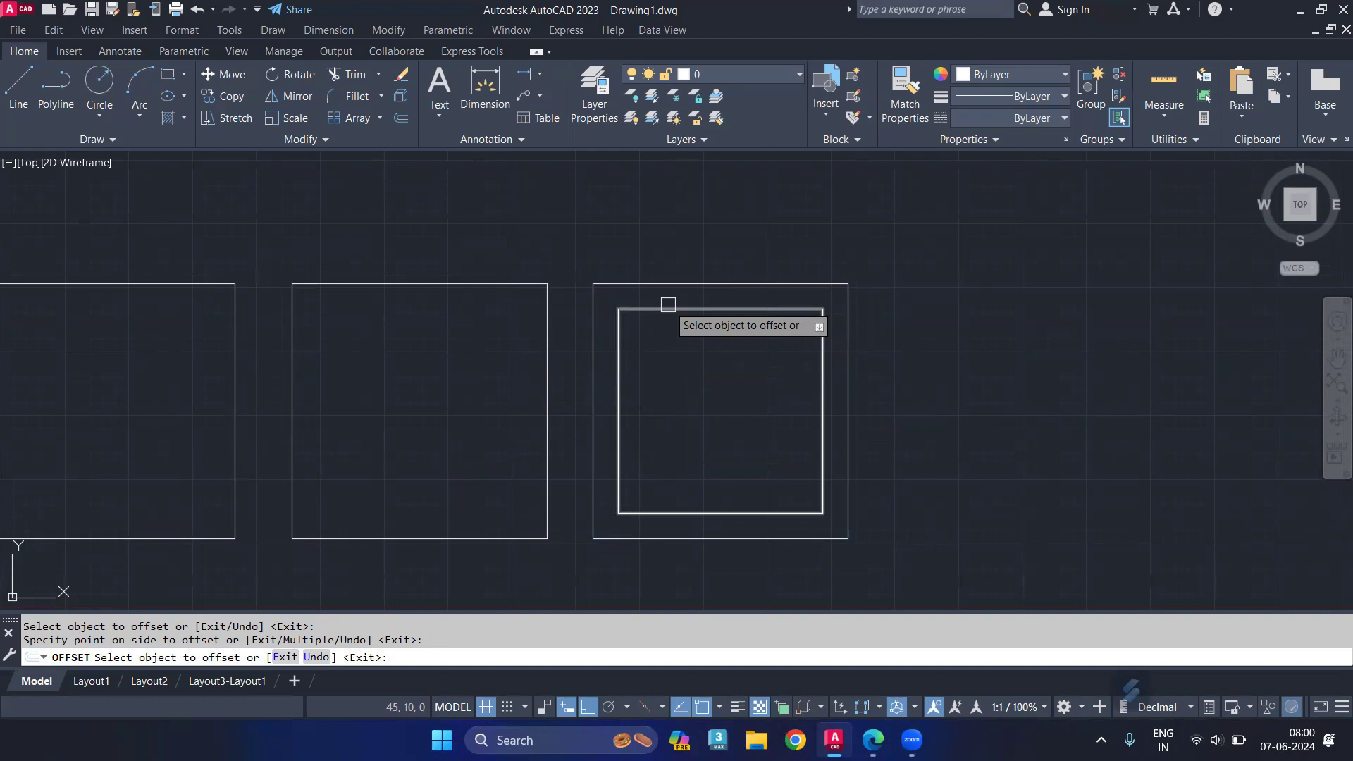
Leave Offset and measure the gap between the upper-edge midpoints of the inner and outer squares with DIST
type("di")
key("Escape")
type("DI")
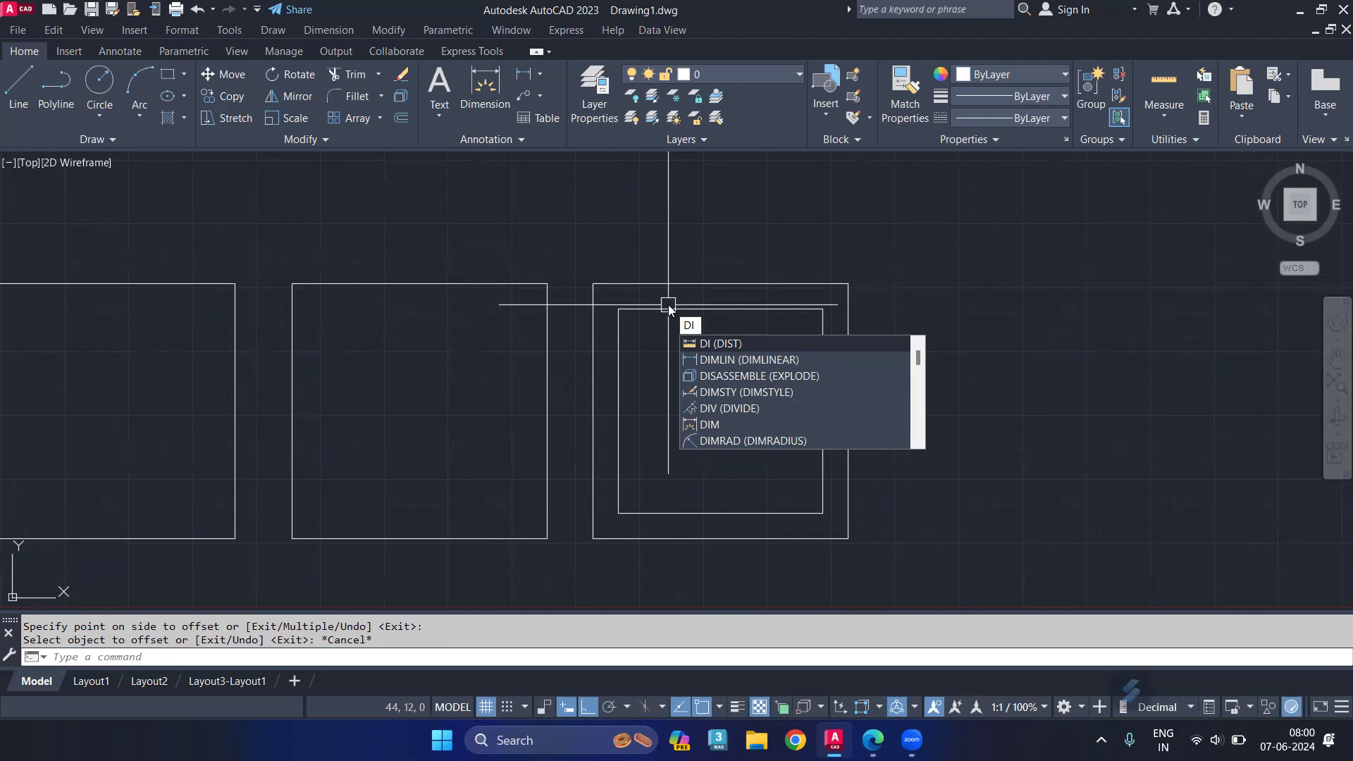
key("Return")
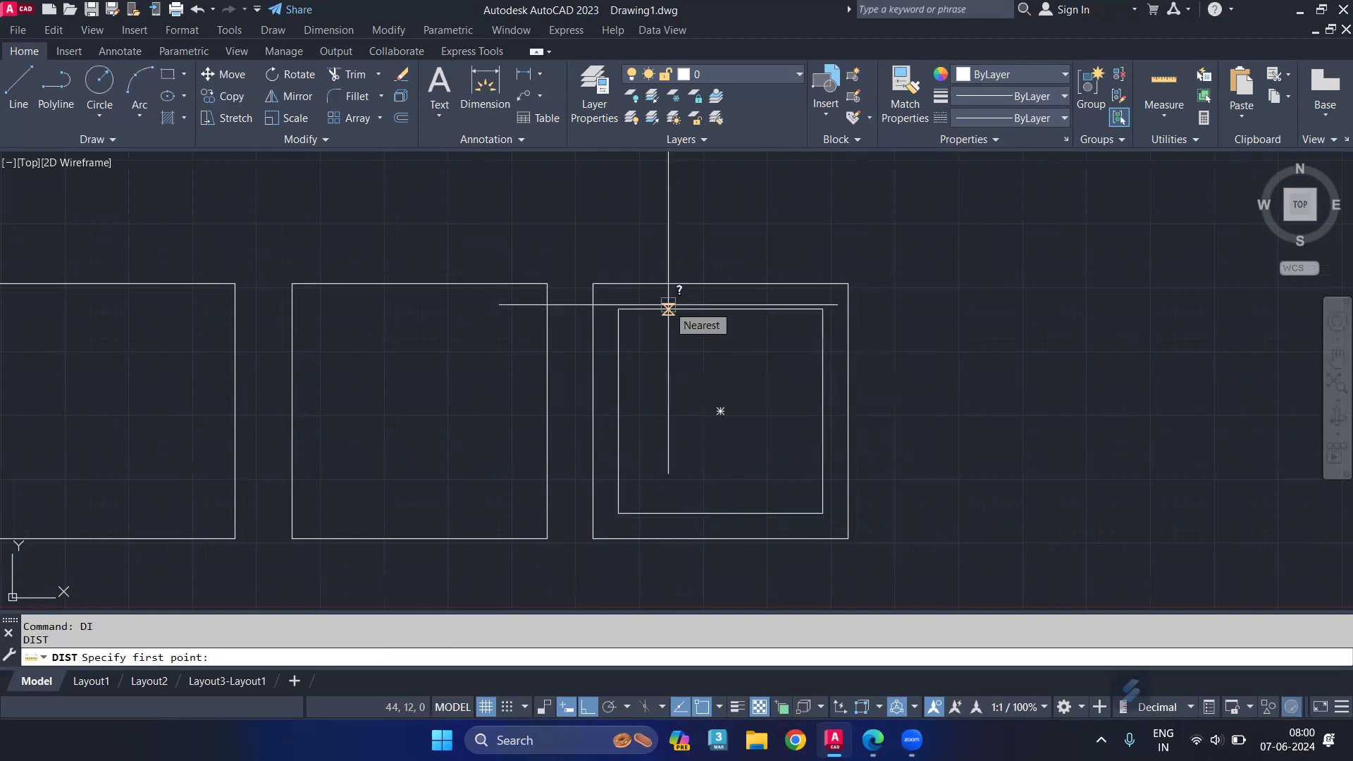
scroll(712, 309, "up", 2)
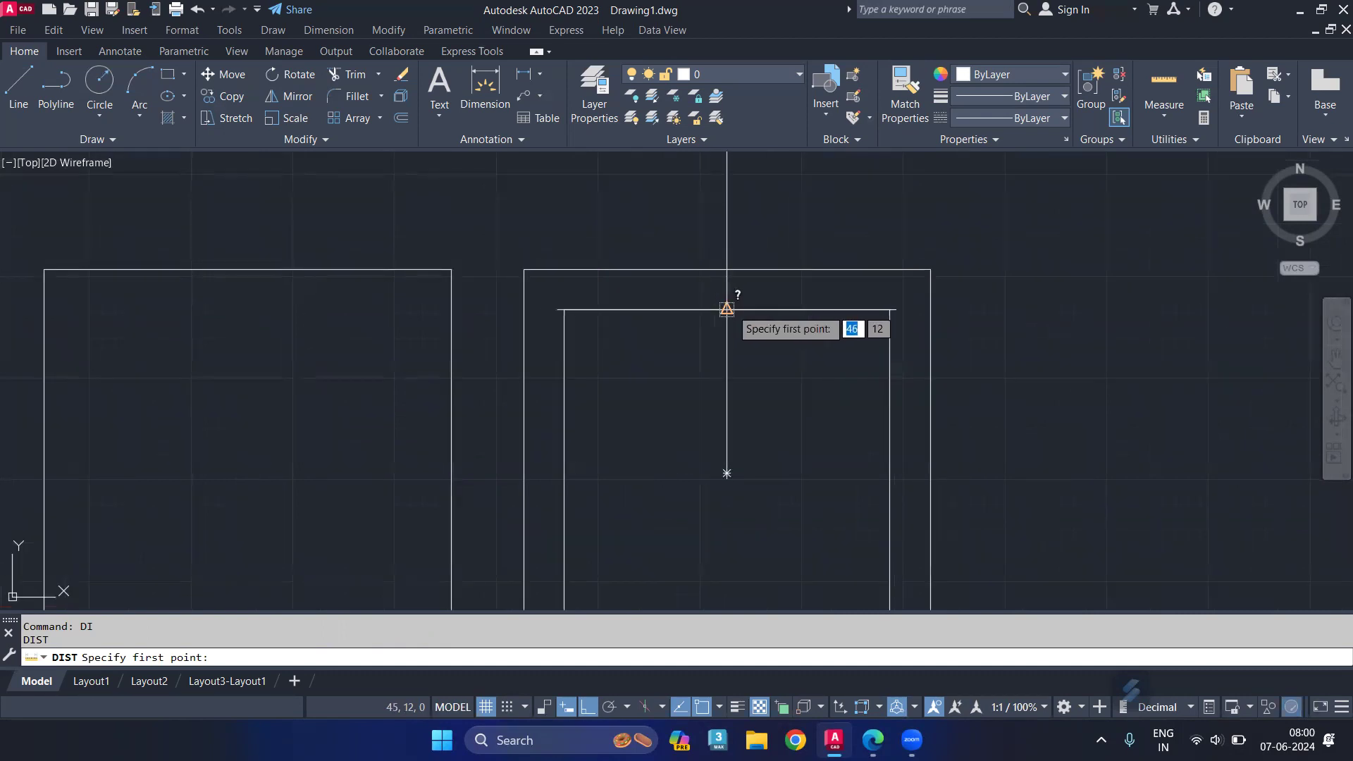
left_click(726, 309)
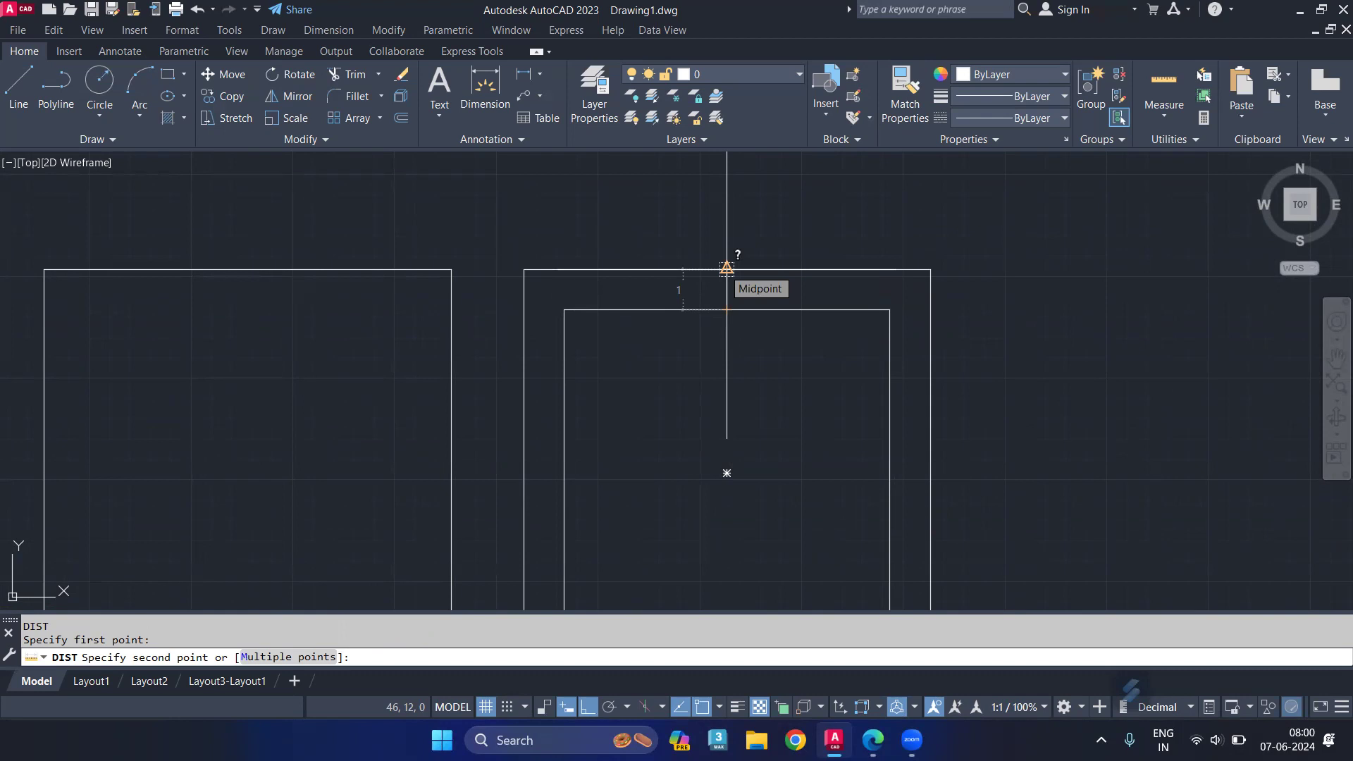
left_click(727, 269)
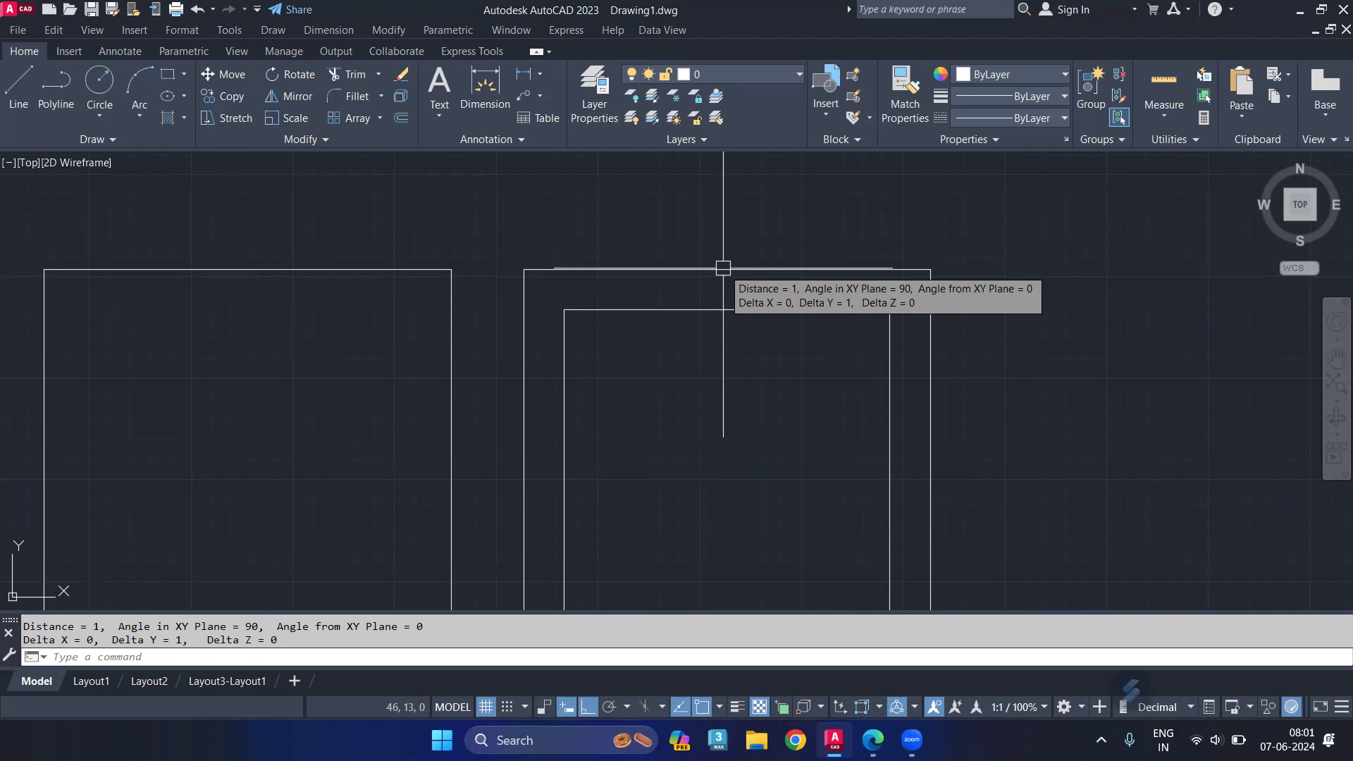
Offset each newest inner square inward by 1 to add three nested squares, and try one more at the centre
middle_click_drag(692, 387, 683, 344)
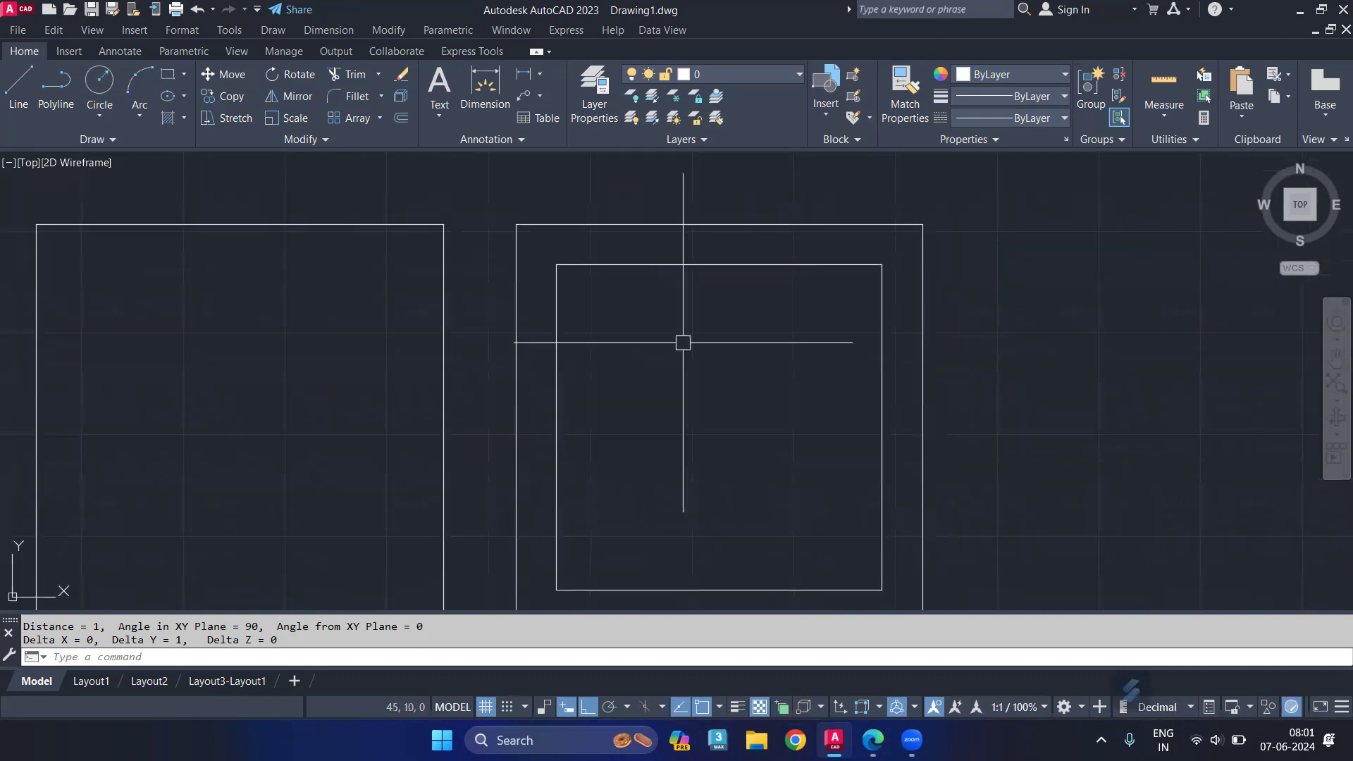
type("o")
key("Return")
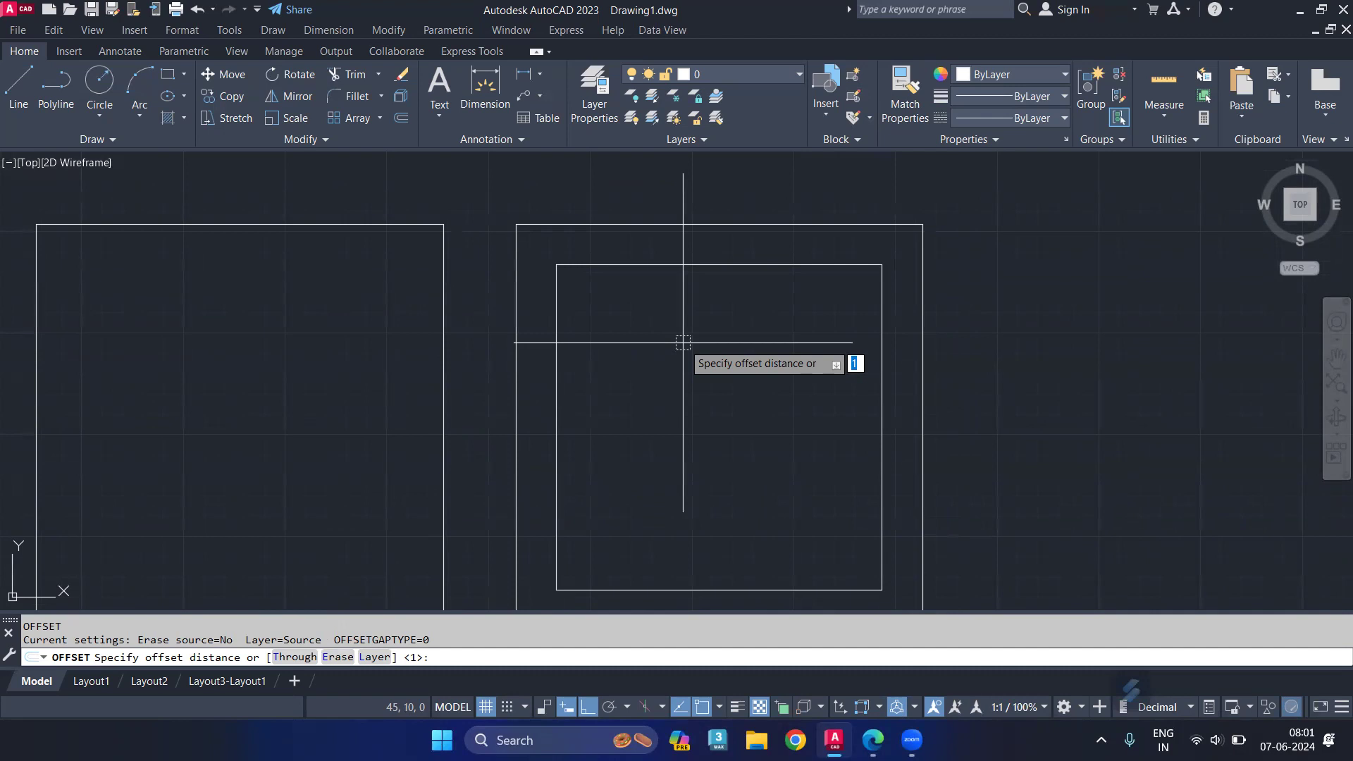
key("Return")
left_click(712, 265)
left_click(719, 300)
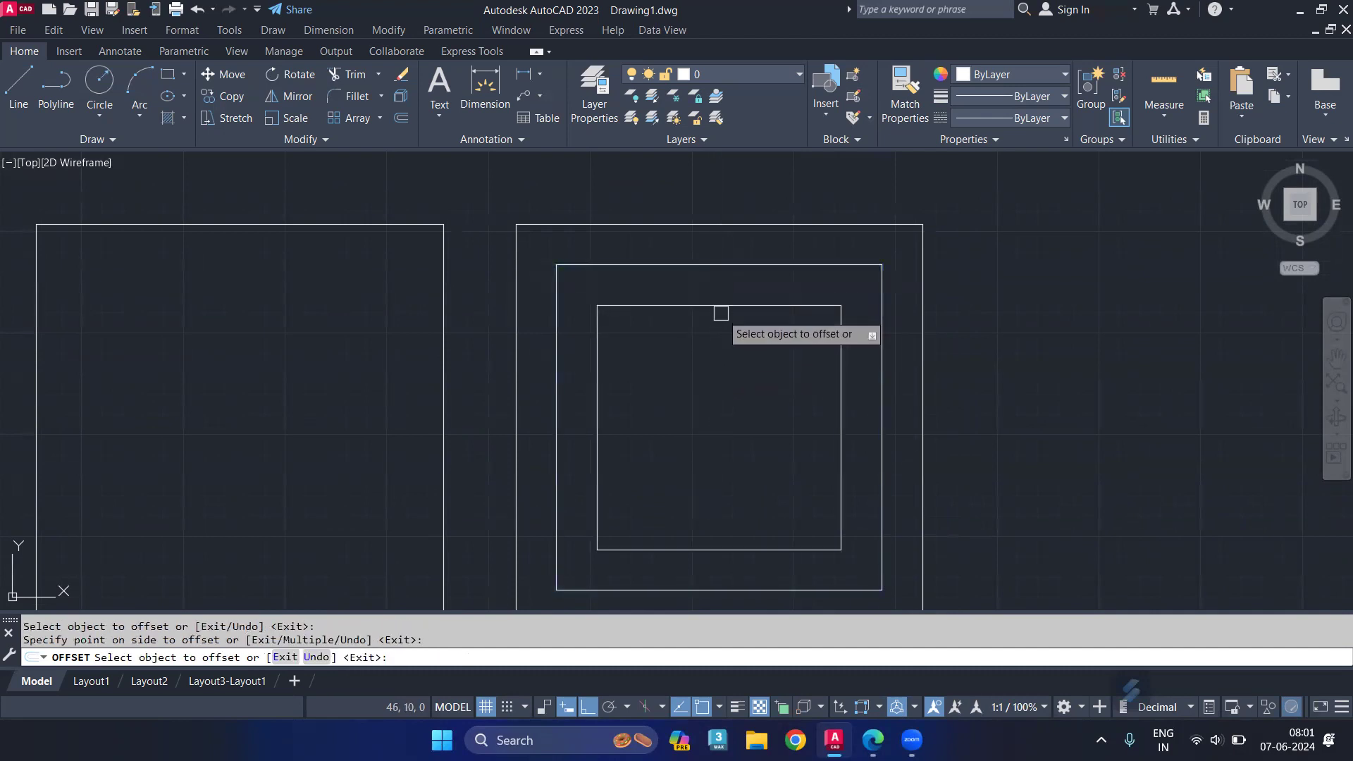
left_click(728, 307)
left_click(720, 349)
left_click(725, 346)
left_click(727, 374)
left_click(728, 384)
left_click(725, 430)
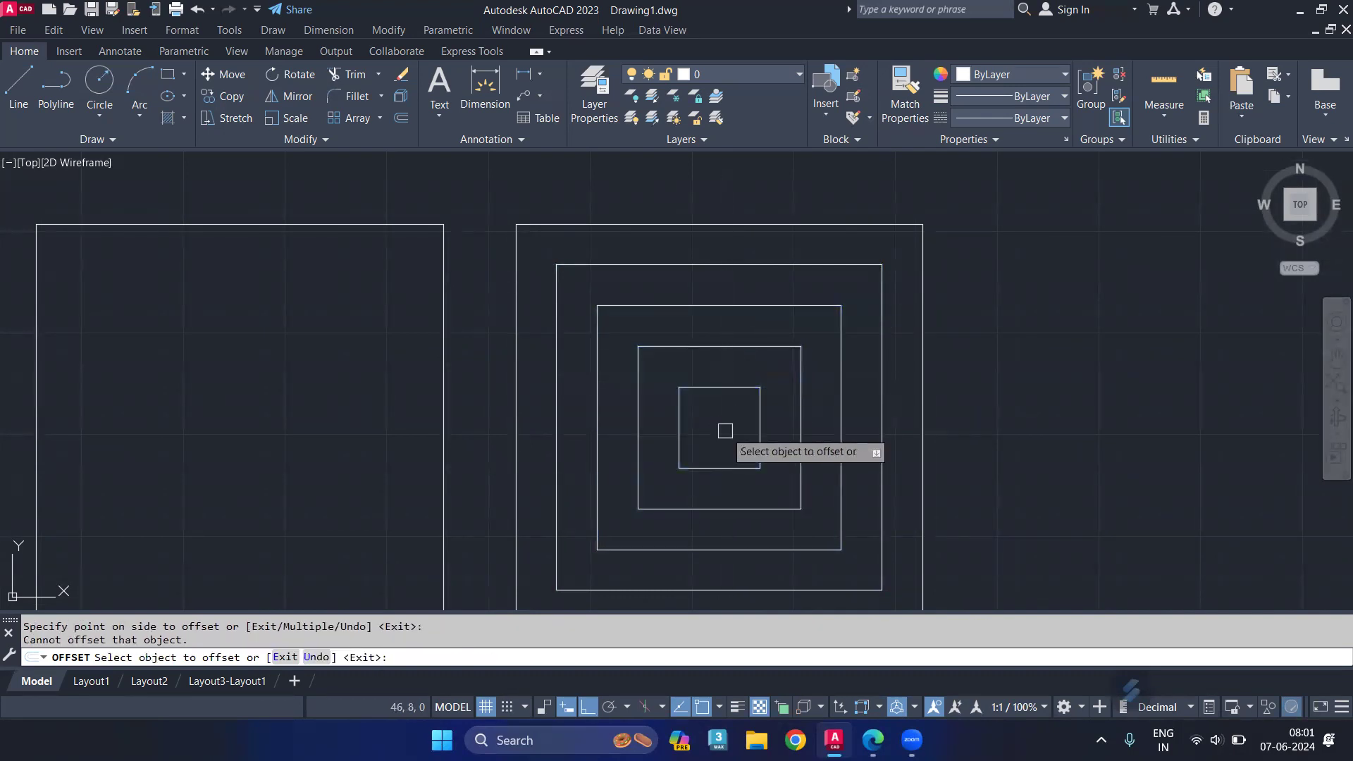
Leave Offset and draw diagonal lines joining the outer square's two right corners to the matching corners of the fourth nested square
scroll(726, 430, "down", 2)
key("Escape")
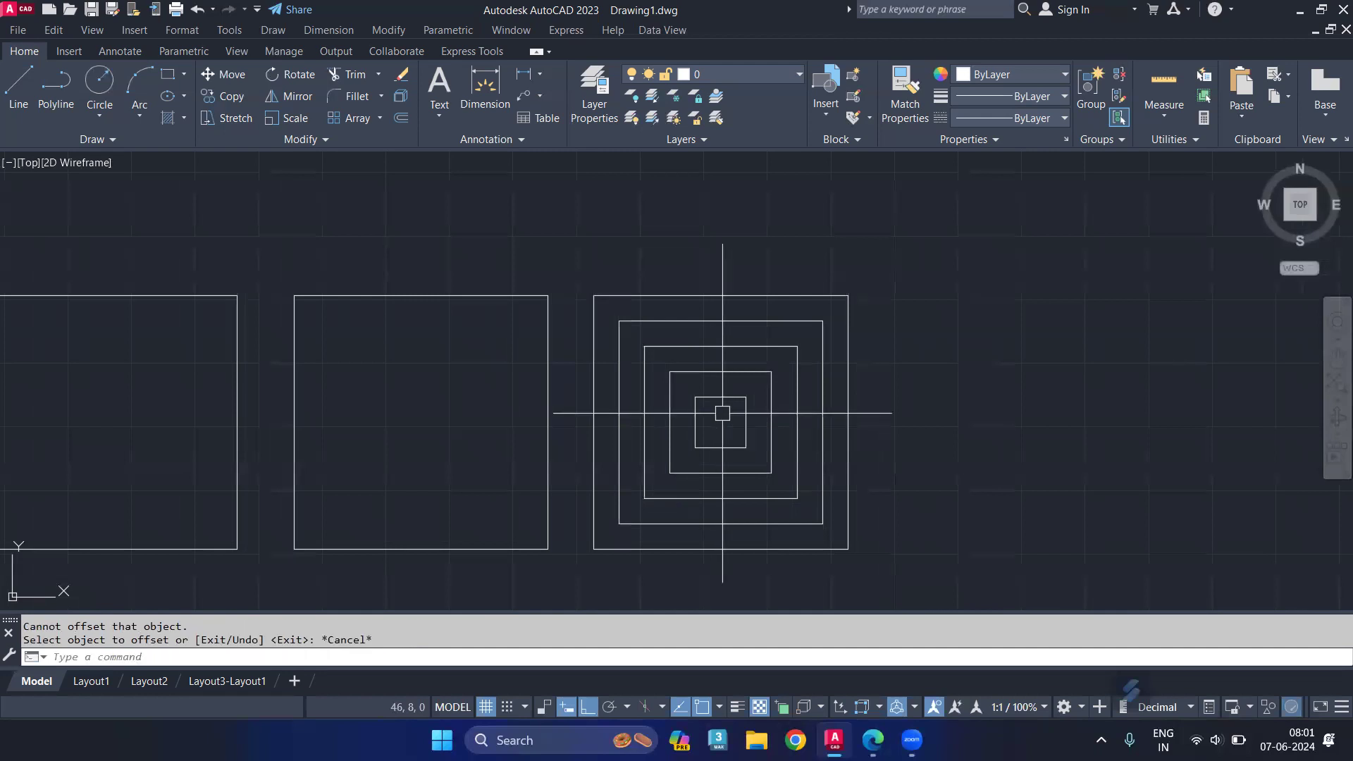
type("L")
key("Return")
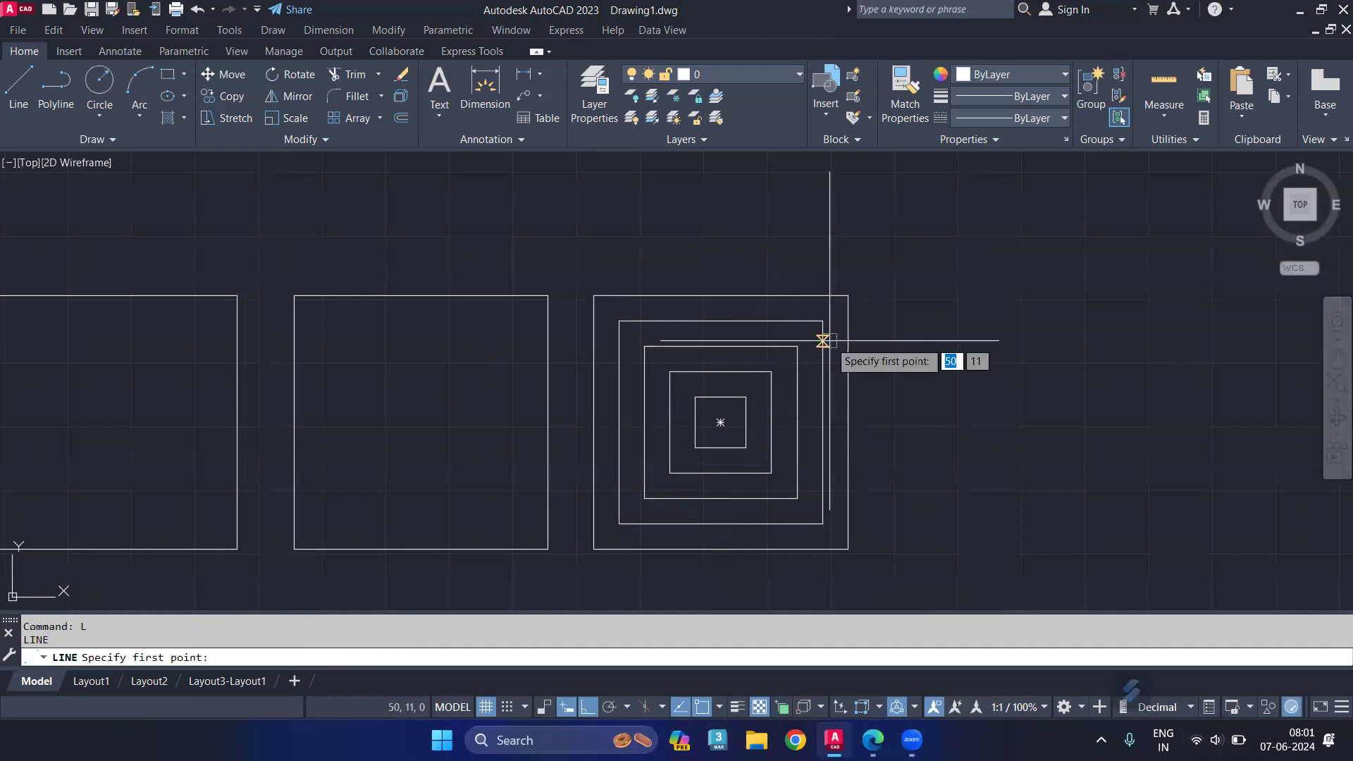
left_click(848, 296)
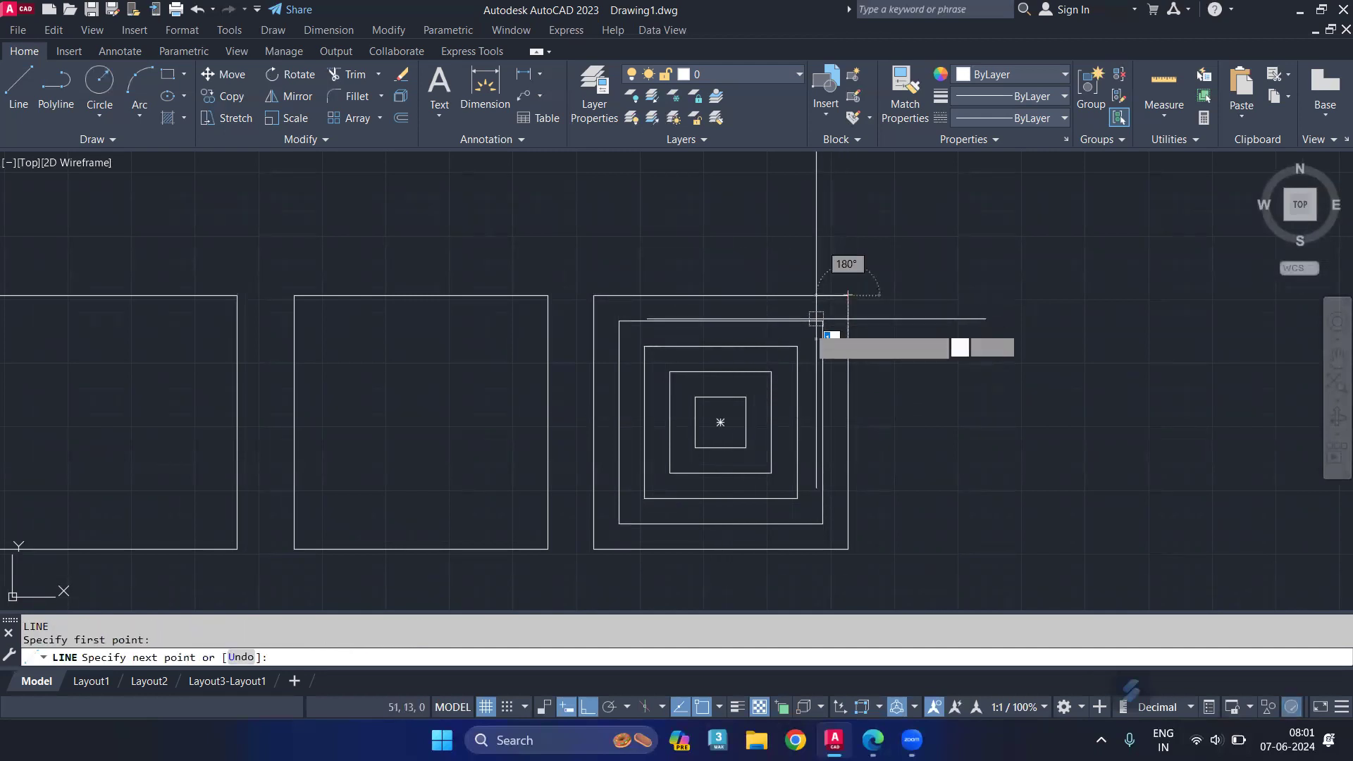
left_click(771, 372)
key("Return")
key("Return")
left_click(772, 473)
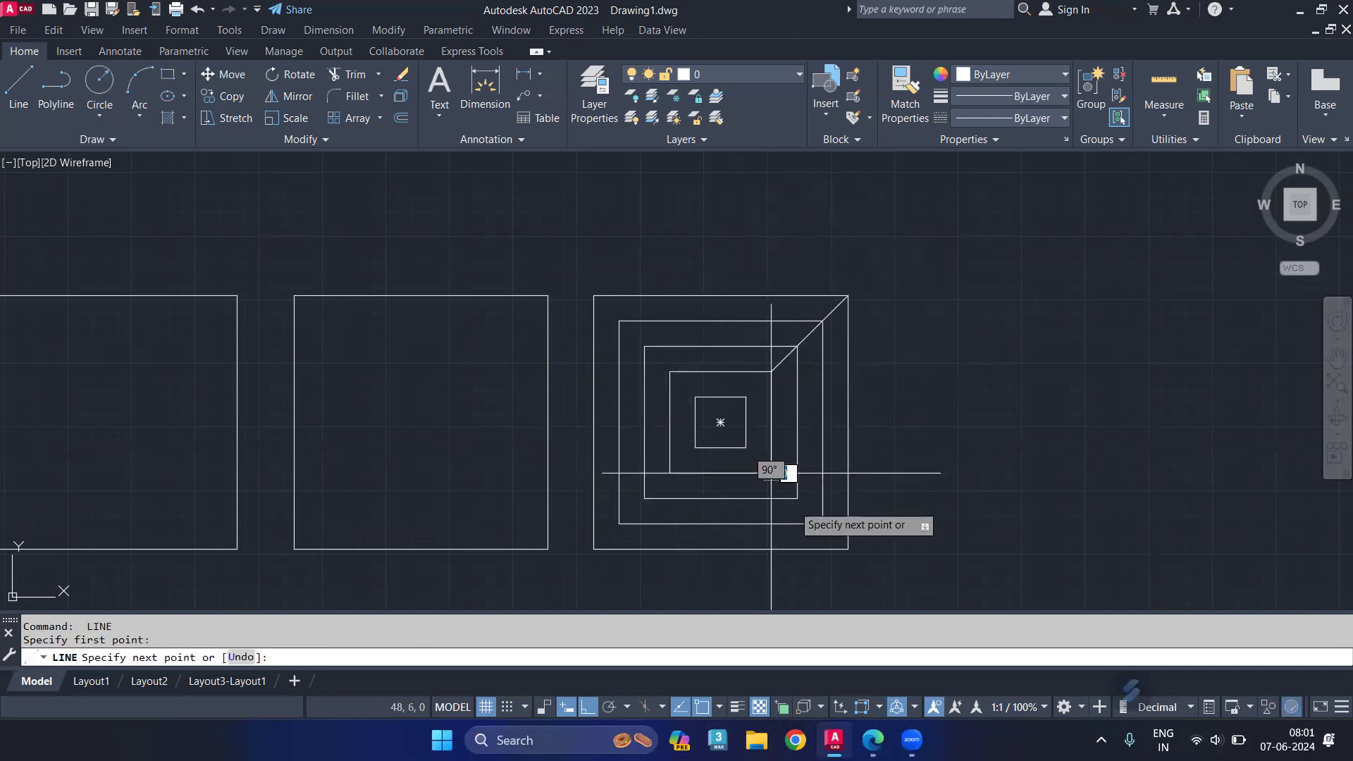
left_click(848, 549)
key("Return")
Draw diagonal lines joining the fourth nested square's two left corners to the matching corners of the outer square
key("Return")
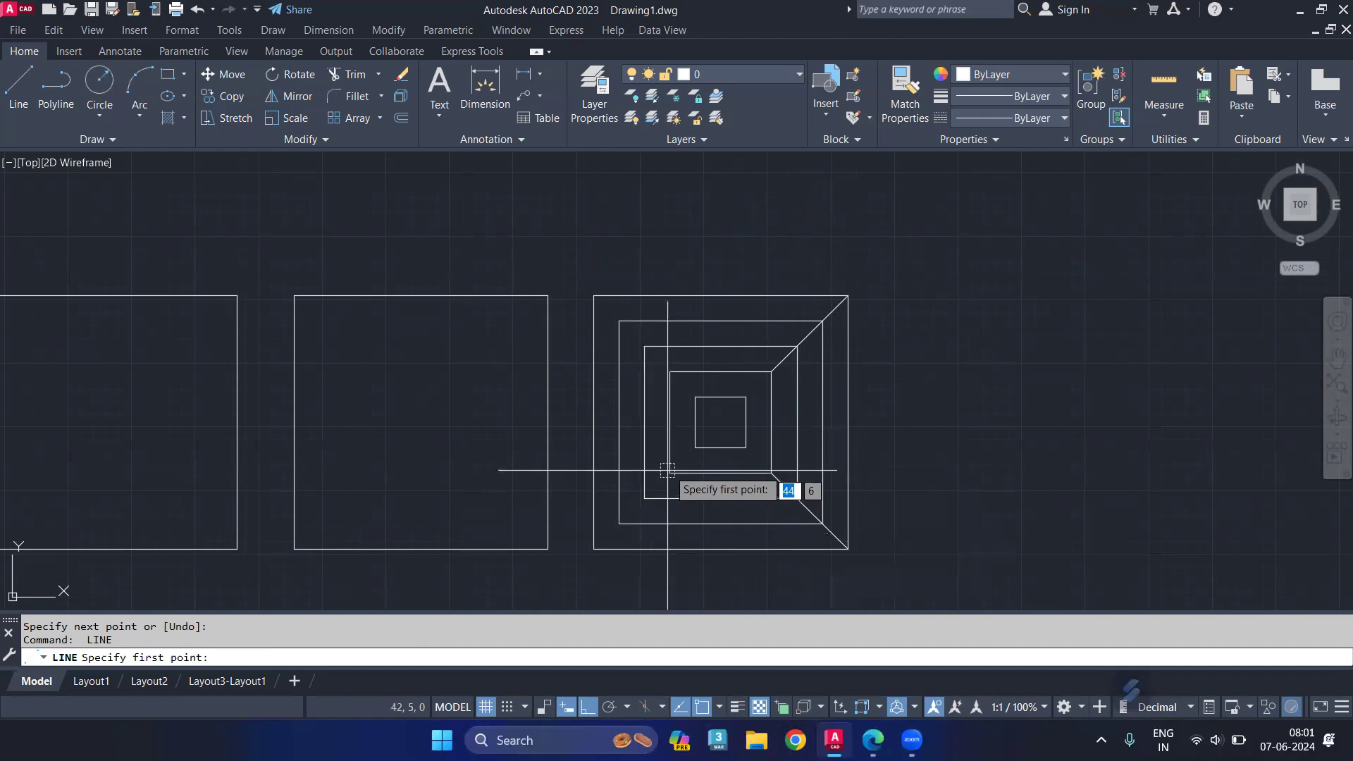
left_click(669, 473)
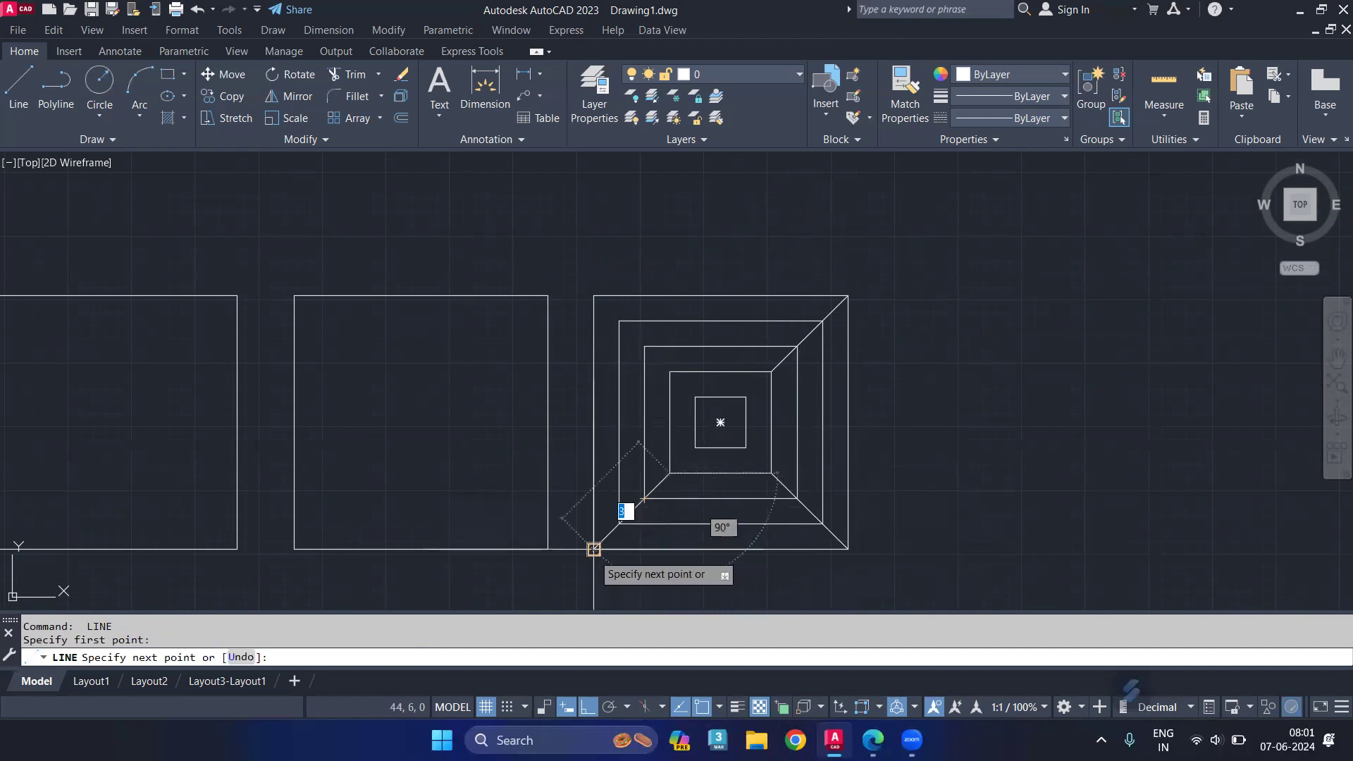
left_click(594, 550)
key("Return")
key("Return")
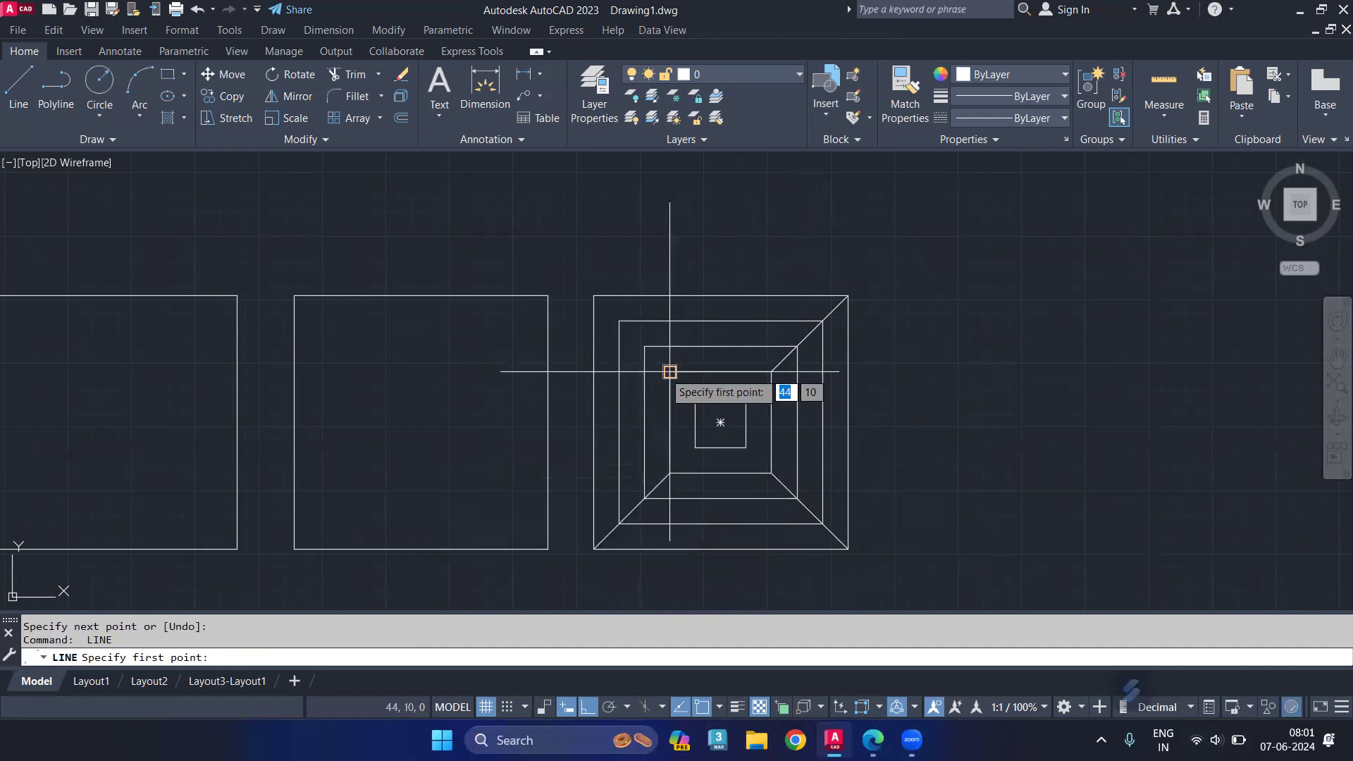
left_click(669, 372)
left_click(594, 296)
key("Return")
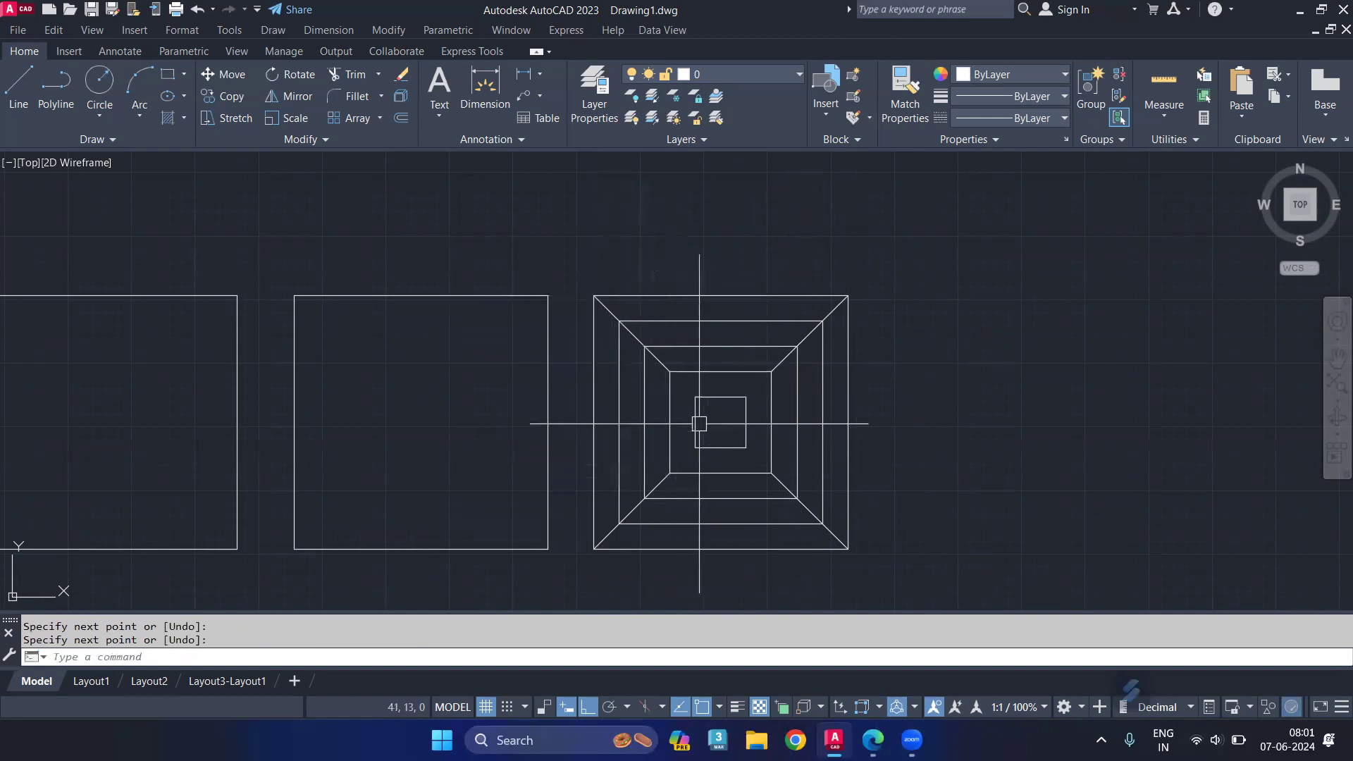
Erase the whole second nested square counted from the outside, and undo the deletion
scroll(795, 426, "up", 2)
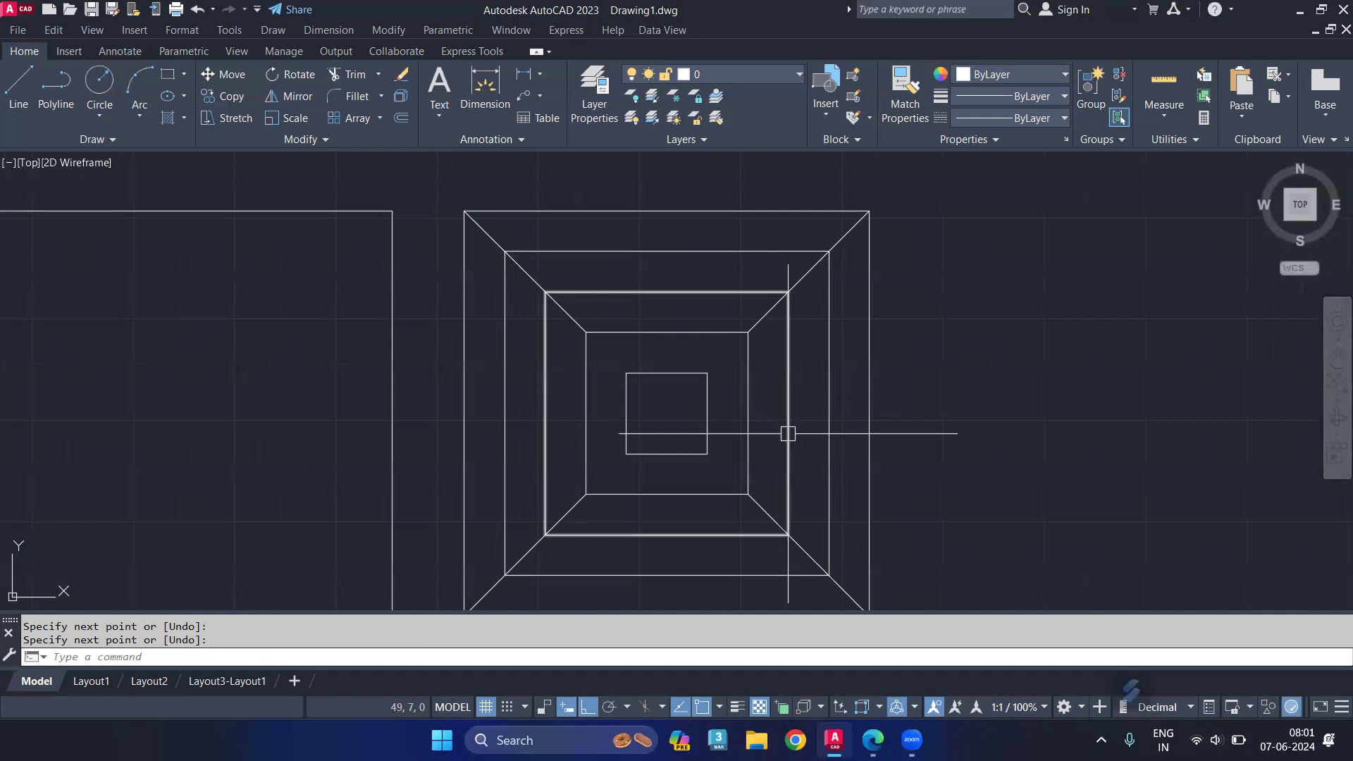
left_click(825, 456)
key("Delete")
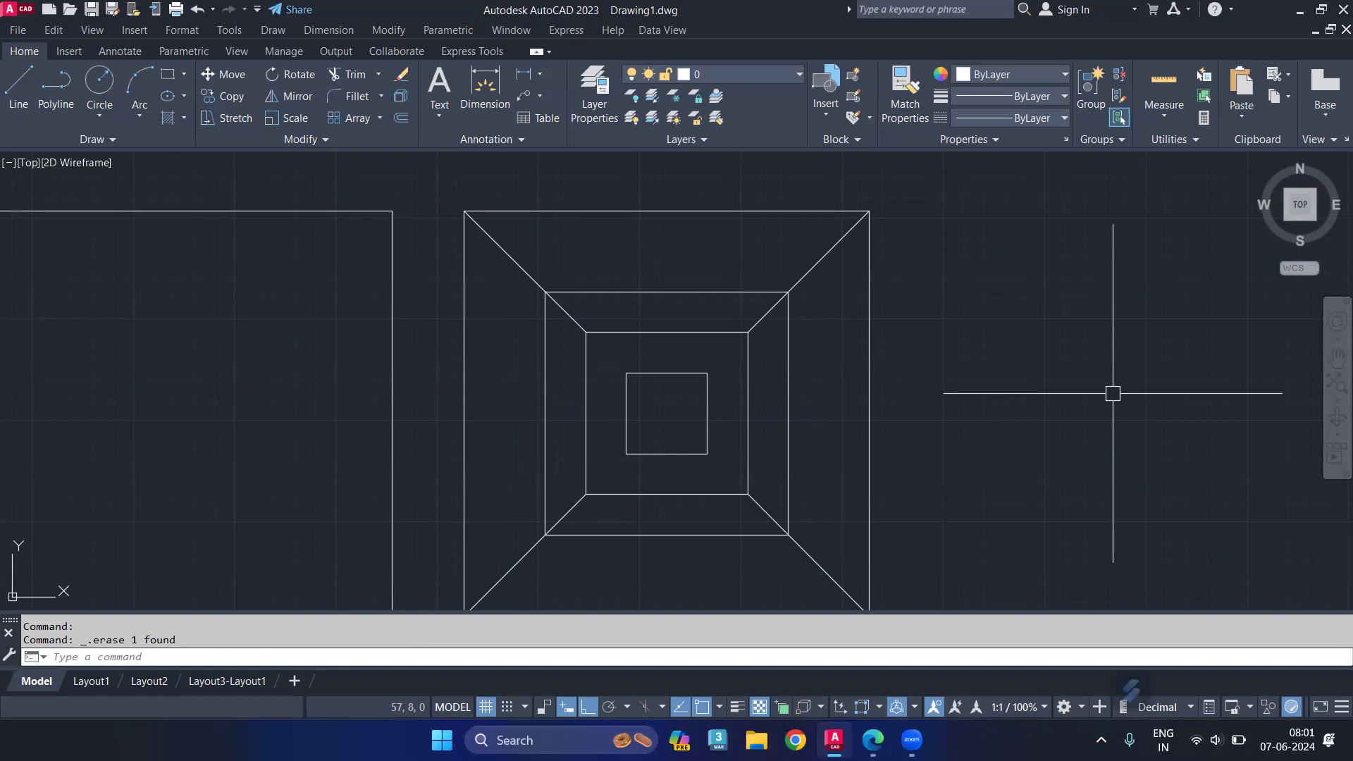
key("ctrl+z")
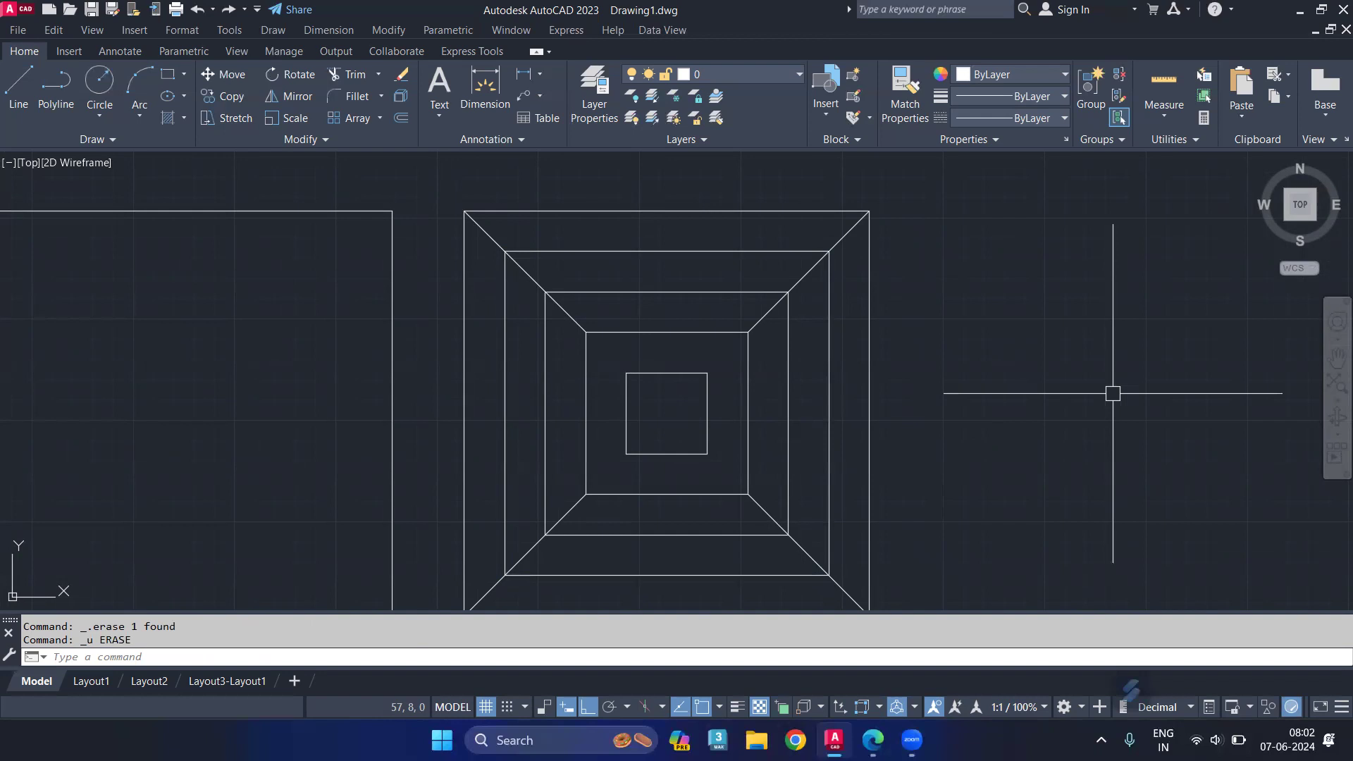
Explode the second and third nested squares, counted from the outside, into separate lines
type("x")
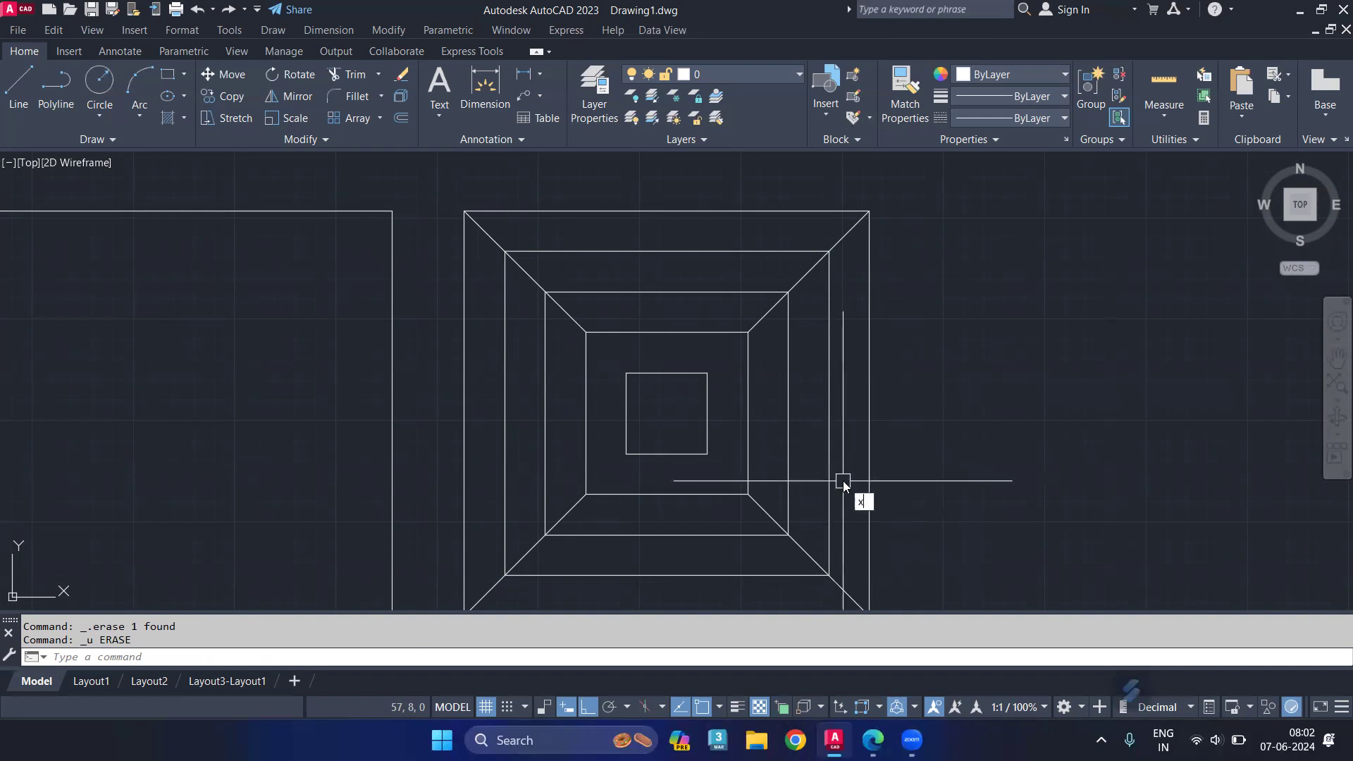
key("Return")
left_click(829, 459)
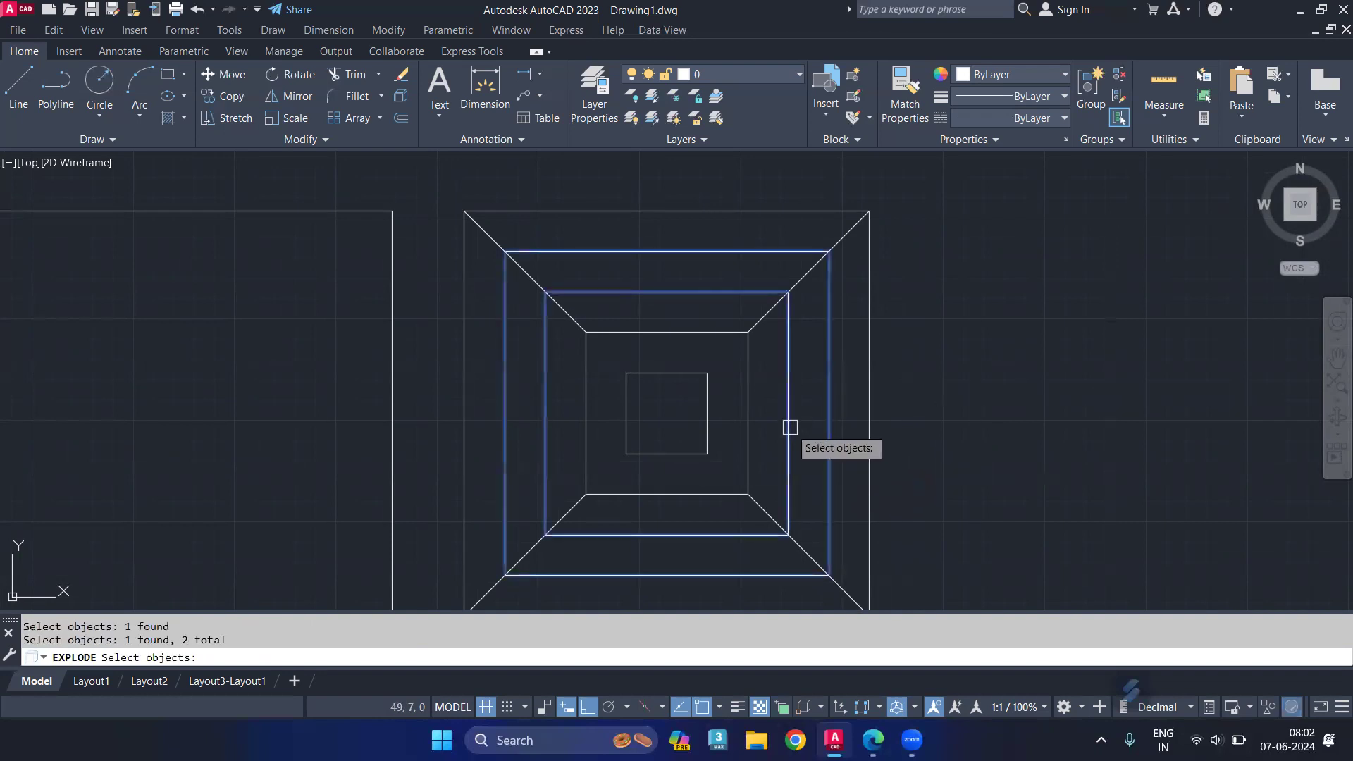
left_click(790, 430)
key("Return")
Delete the right edges of the two exploded squares, select their upper and left edges, deselect them and undo the deletion
left_click(790, 427)
left_click(829, 420)
key("Delete")
left_click(693, 289)
left_click(676, 249)
left_click(546, 353)
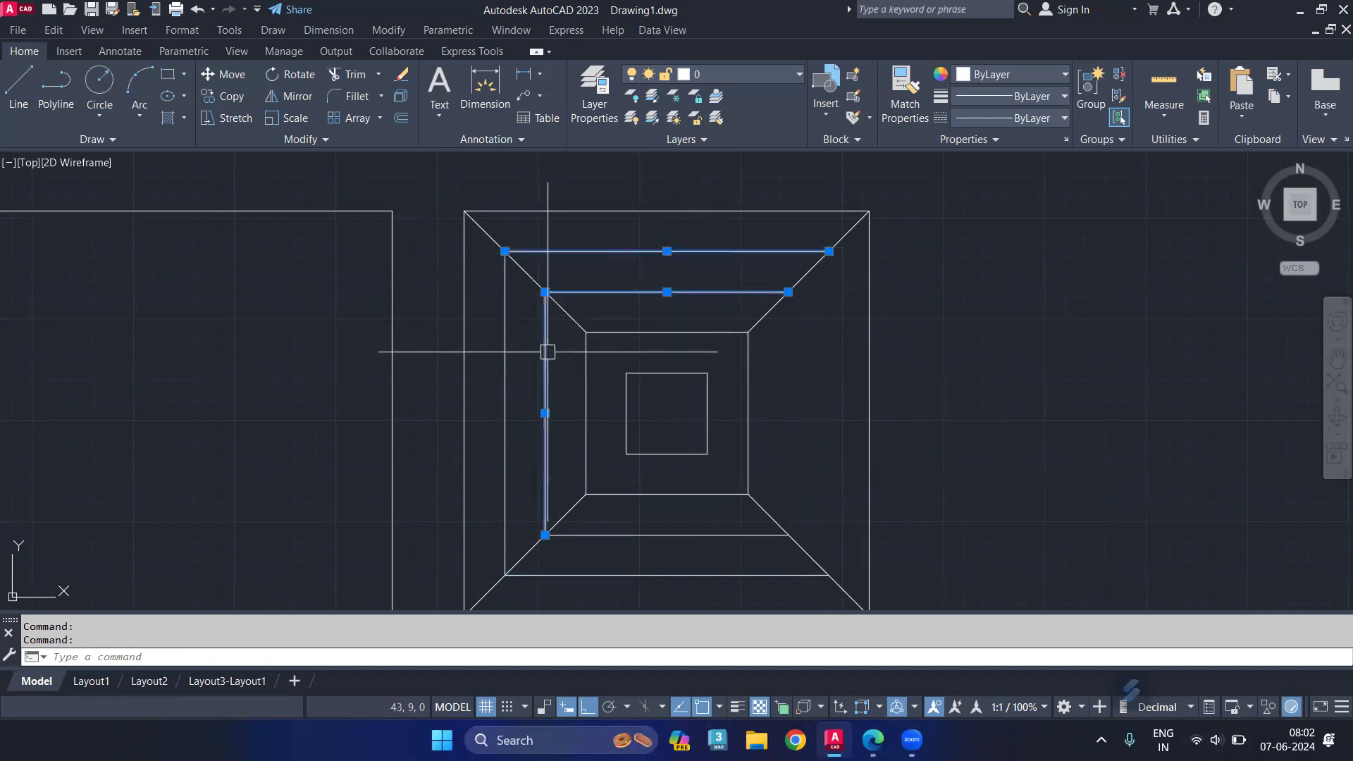
left_click(504, 413)
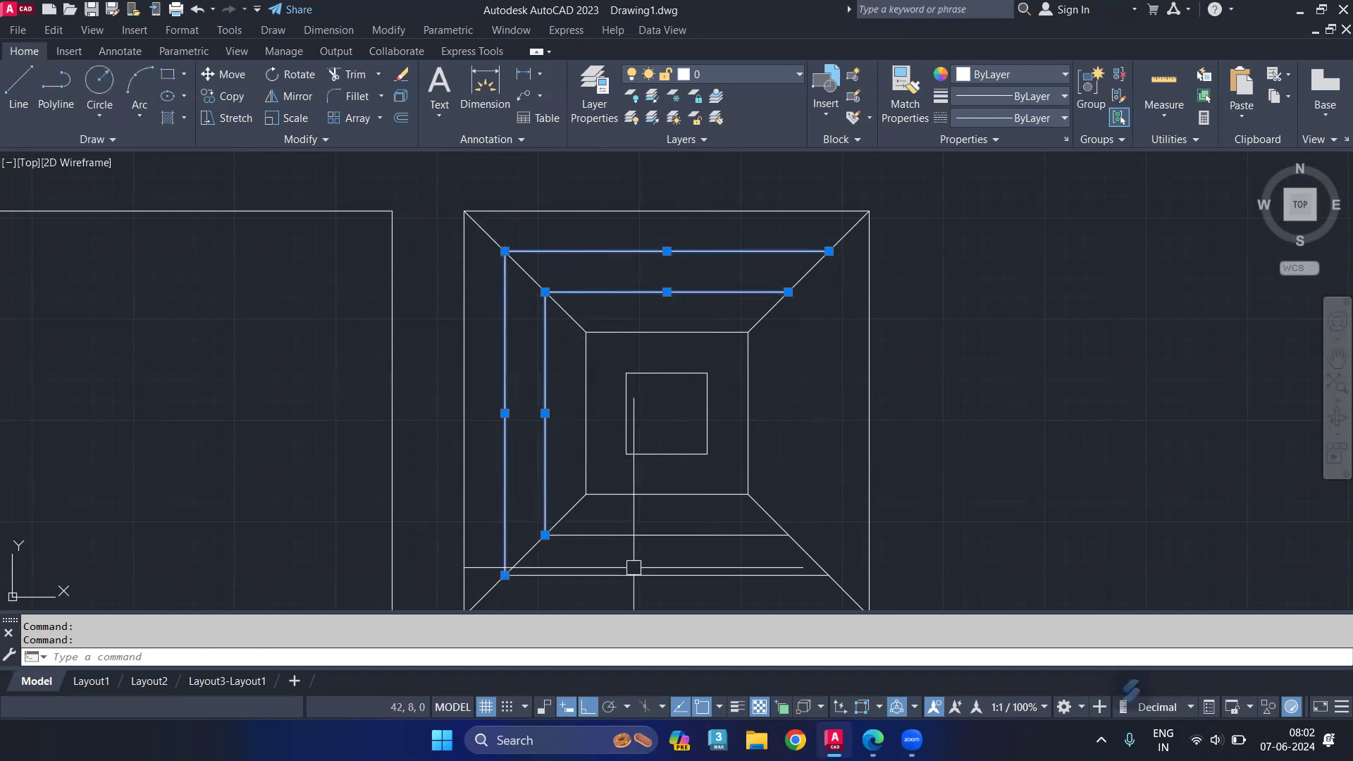
key("Escape")
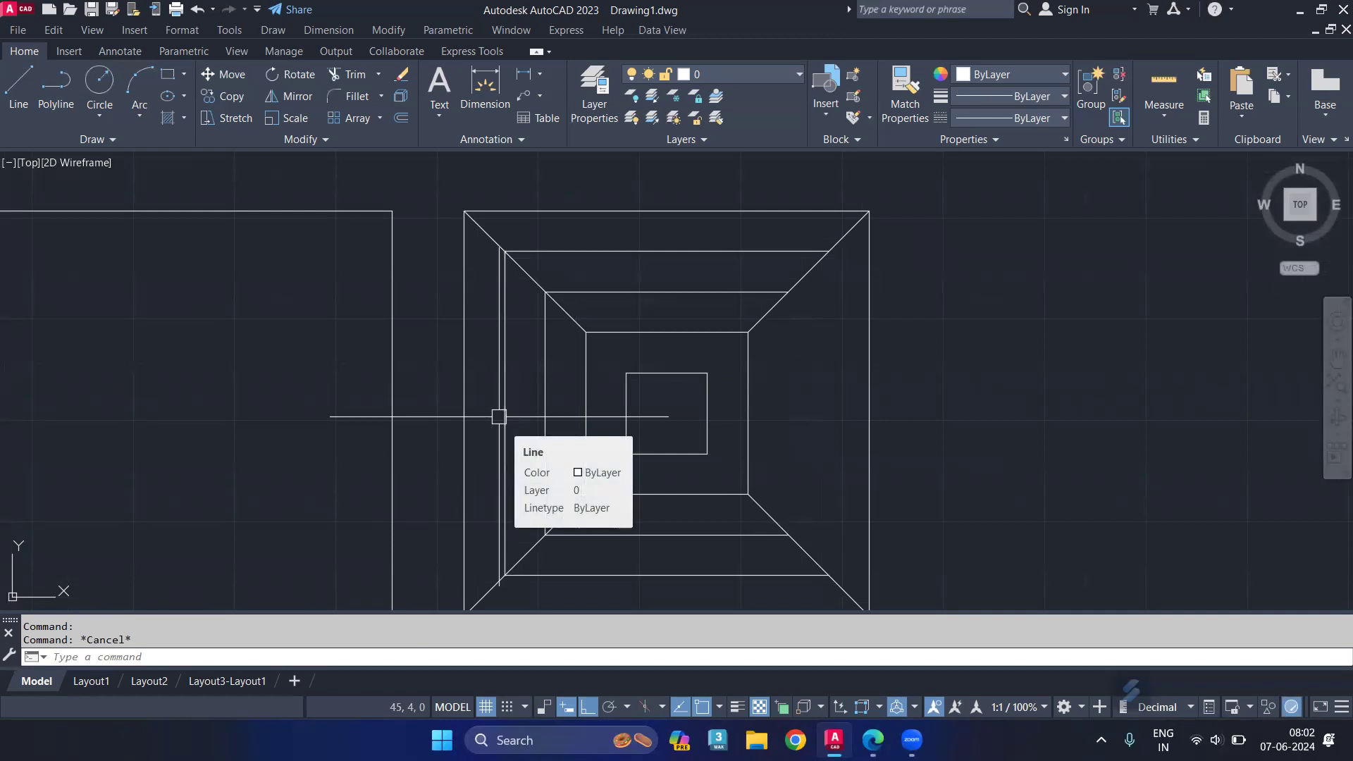
key("ctrl+z")
Trim away the right and left edges of the second and third nested squares between the diagonals
type("TR")
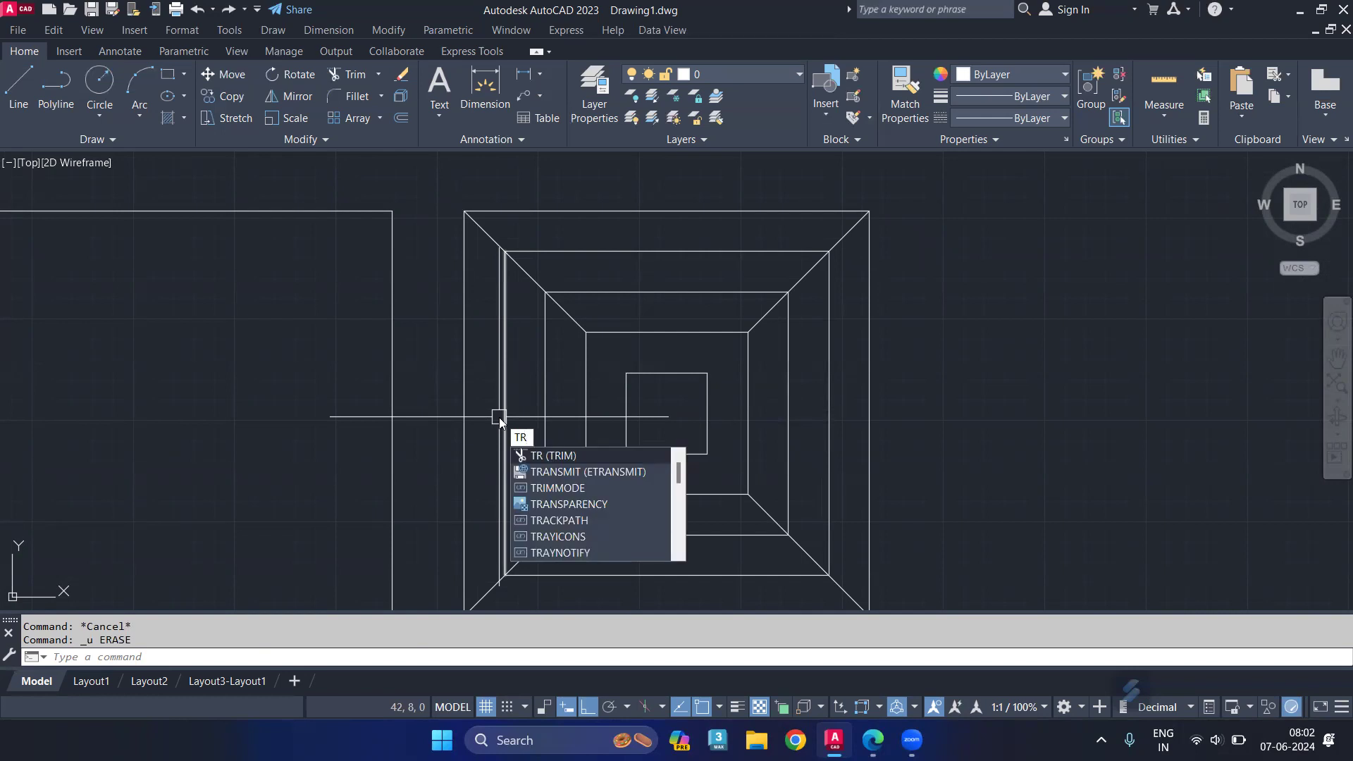
key("Return")
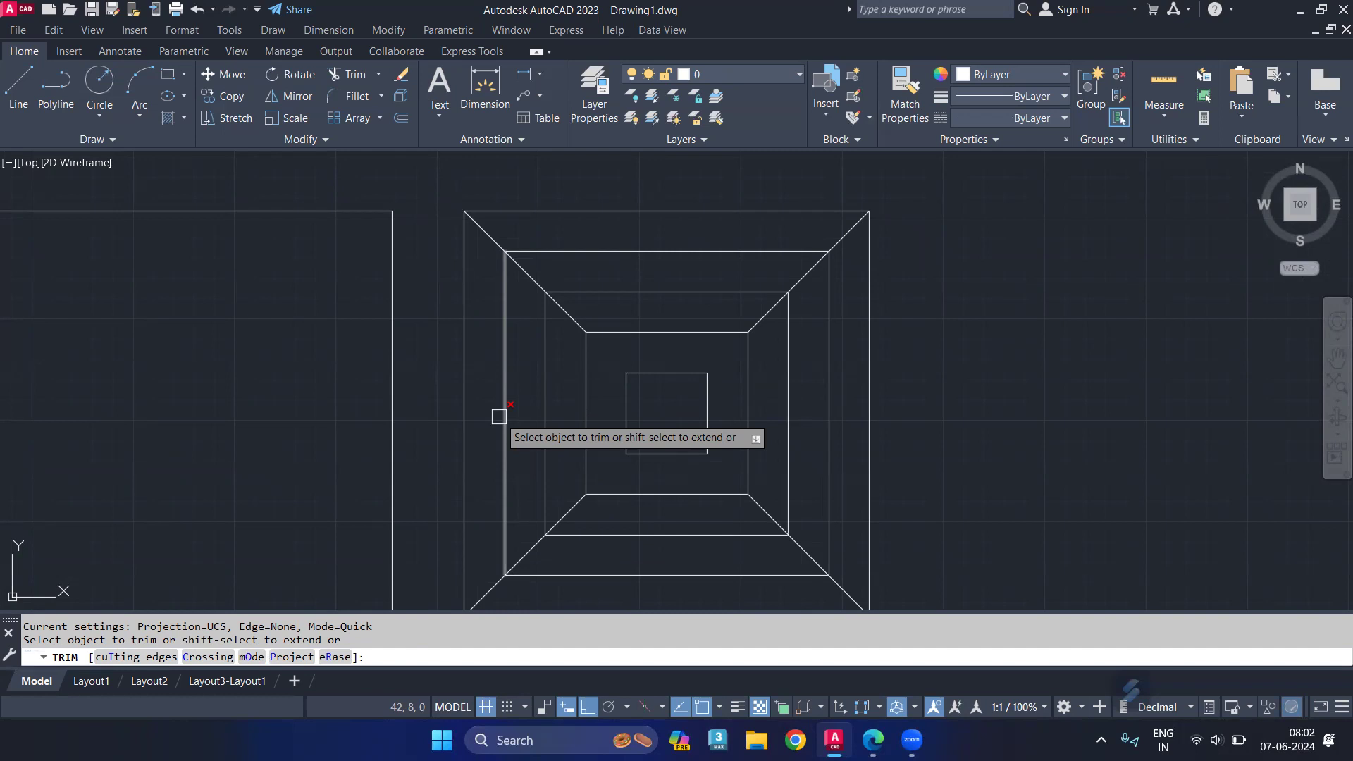
left_click(499, 417)
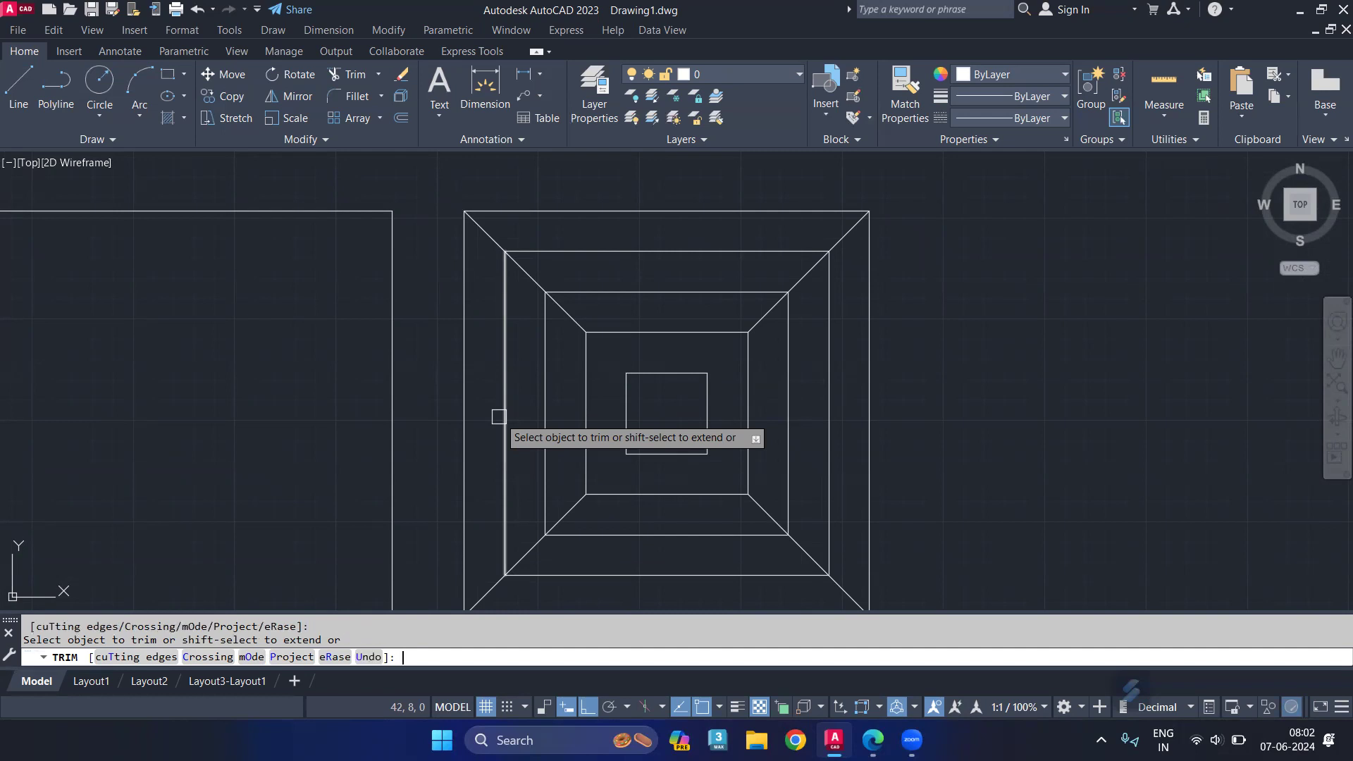
left_click(786, 407)
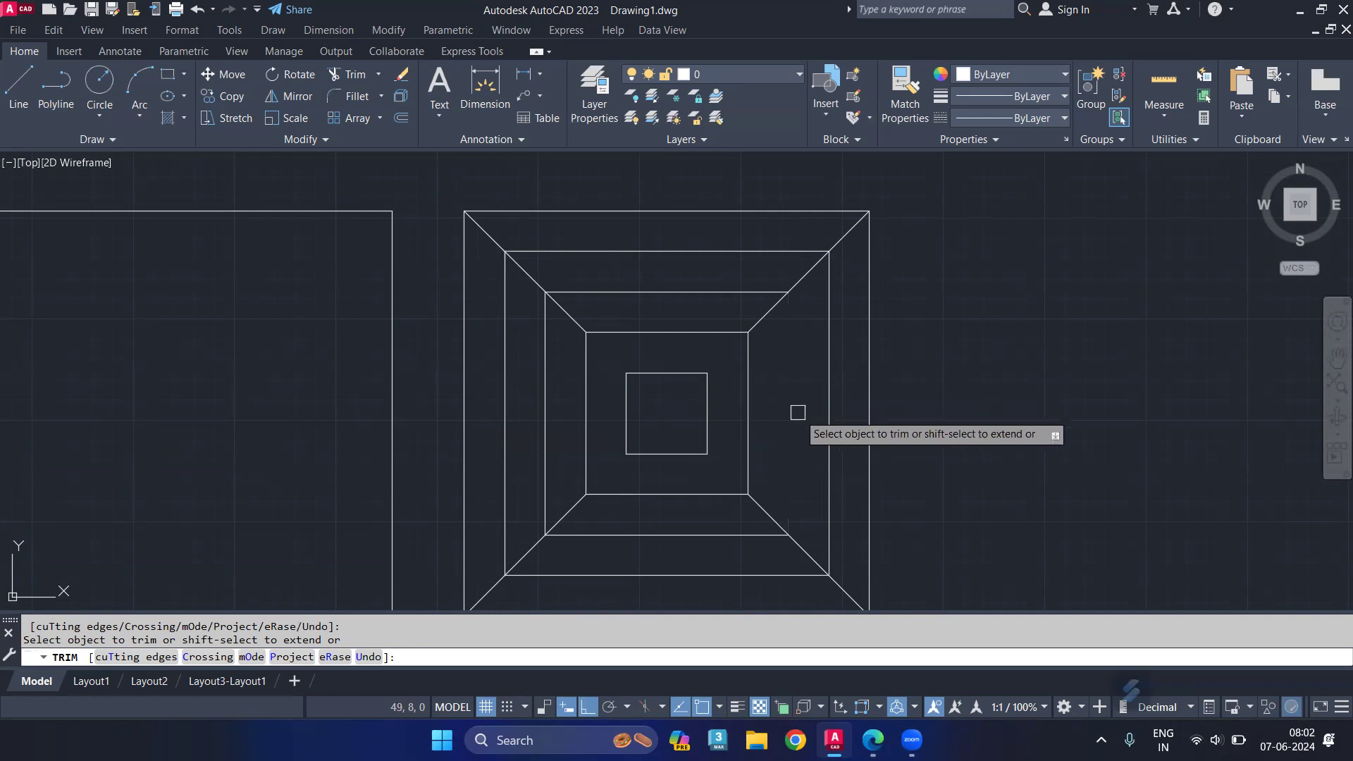
left_click(828, 430)
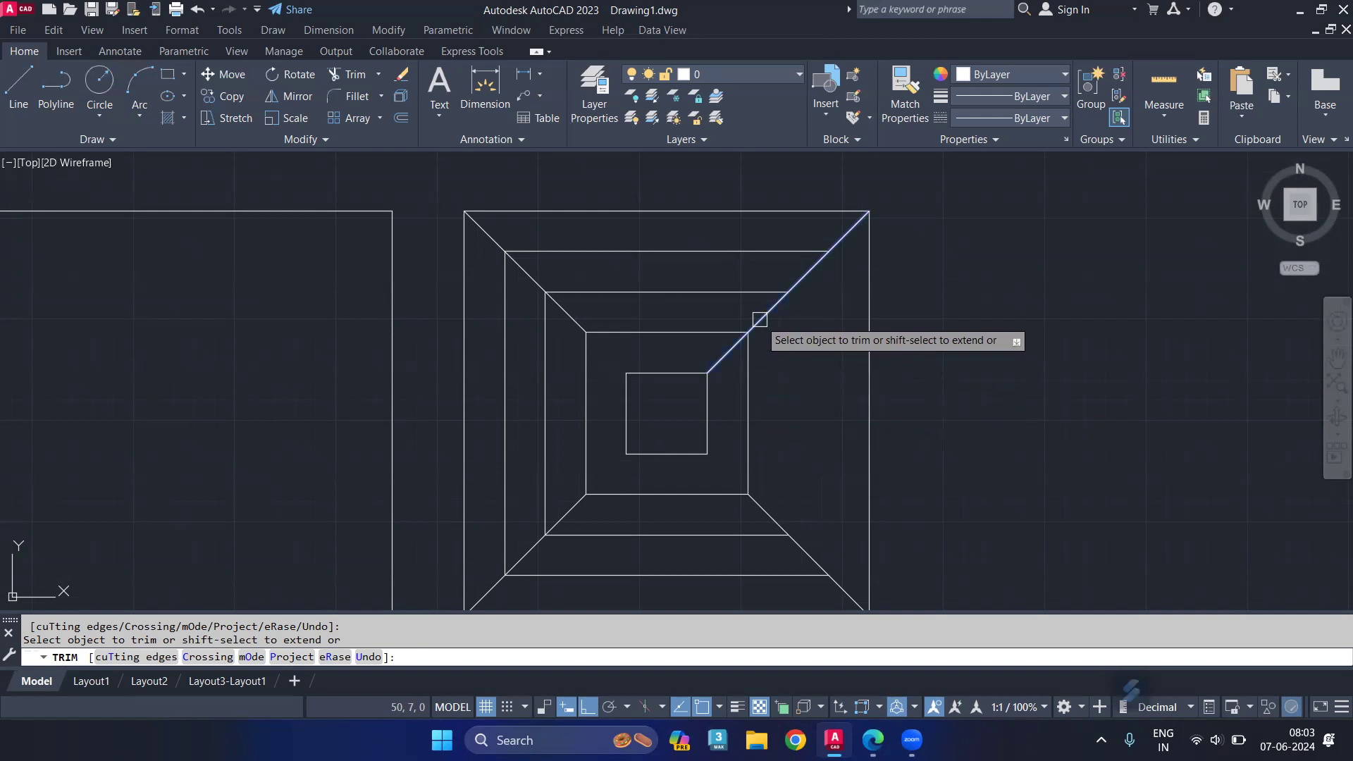
left_click(760, 319)
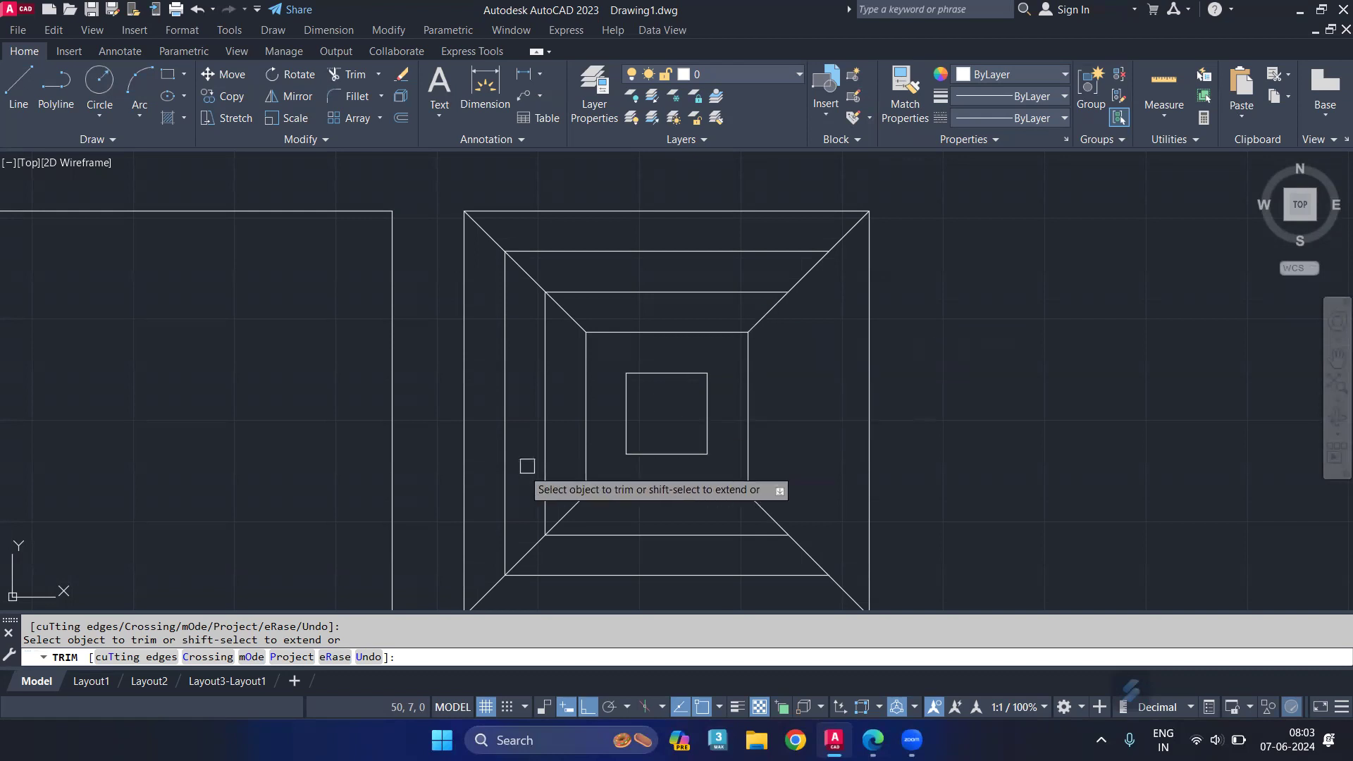
left_click(545, 434)
left_click(504, 421)
scroll(504, 422, "down", 2)
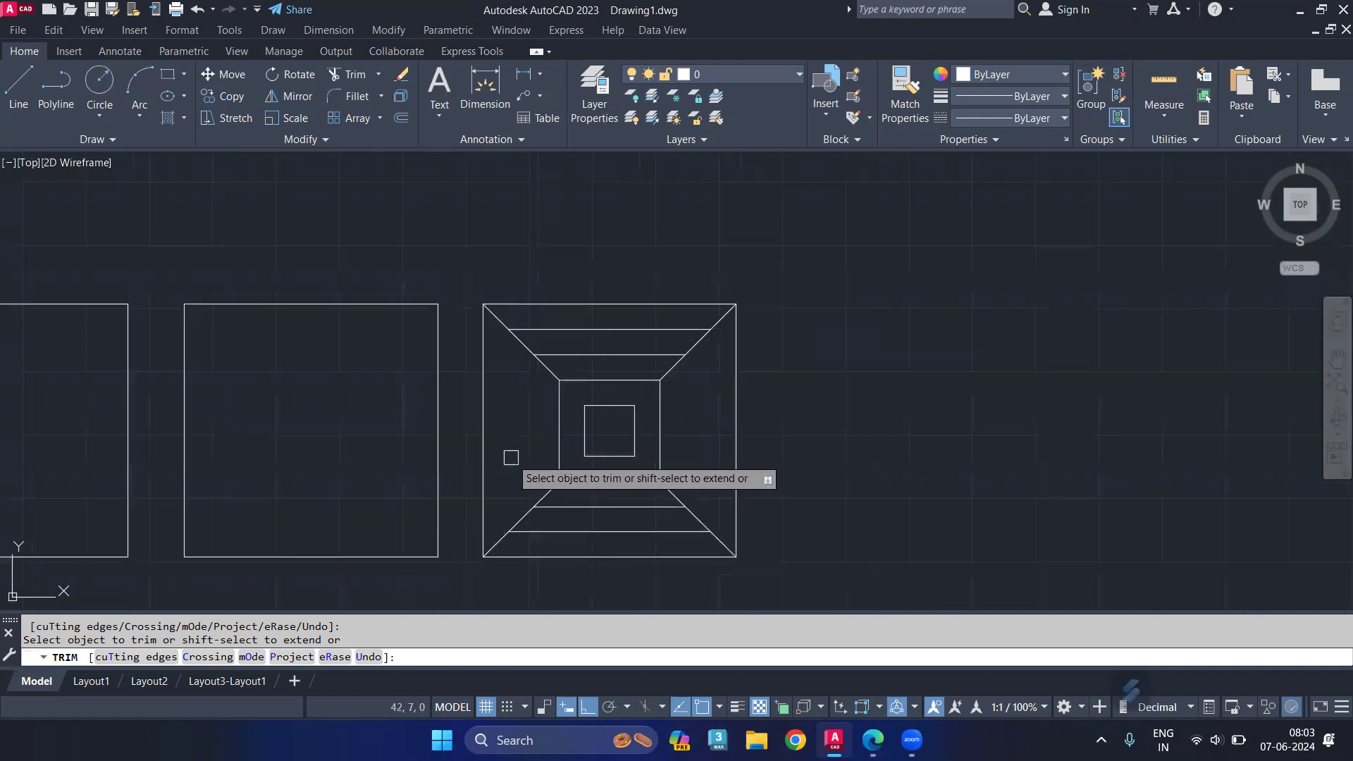
key("Escape")
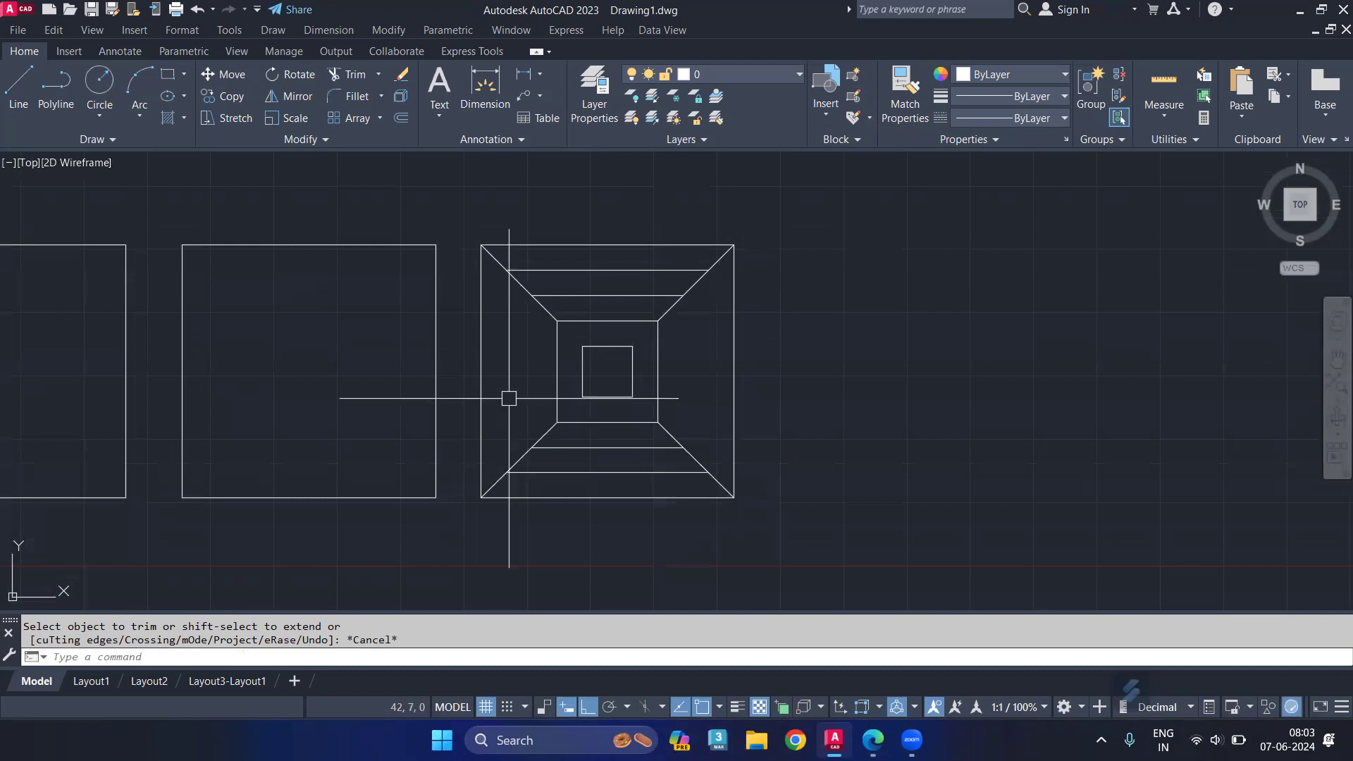
Erase the two plain squares beside the nested pattern with a crossing selection
middle_click_drag(475, 408, 523, 388)
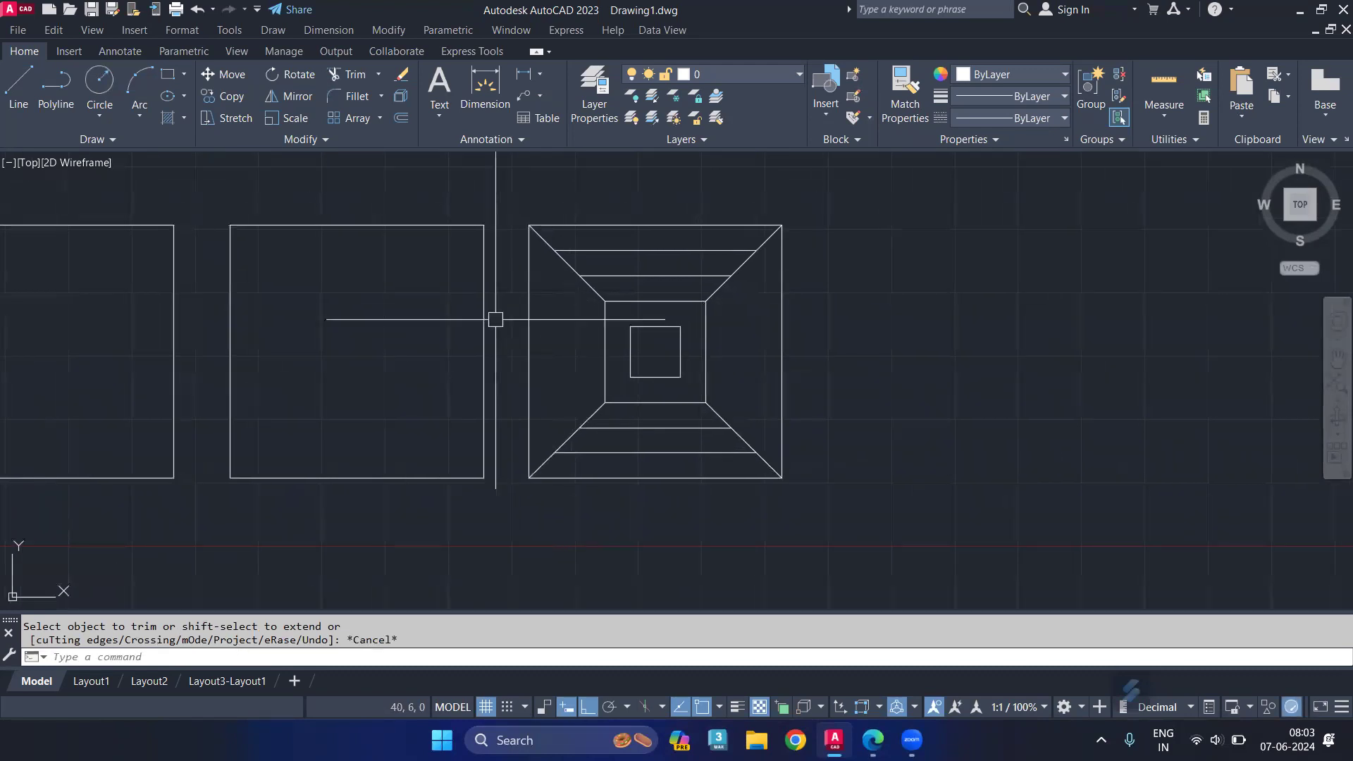
left_click(500, 225)
scroll(444, 318, "down", 4)
left_click(211, 413)
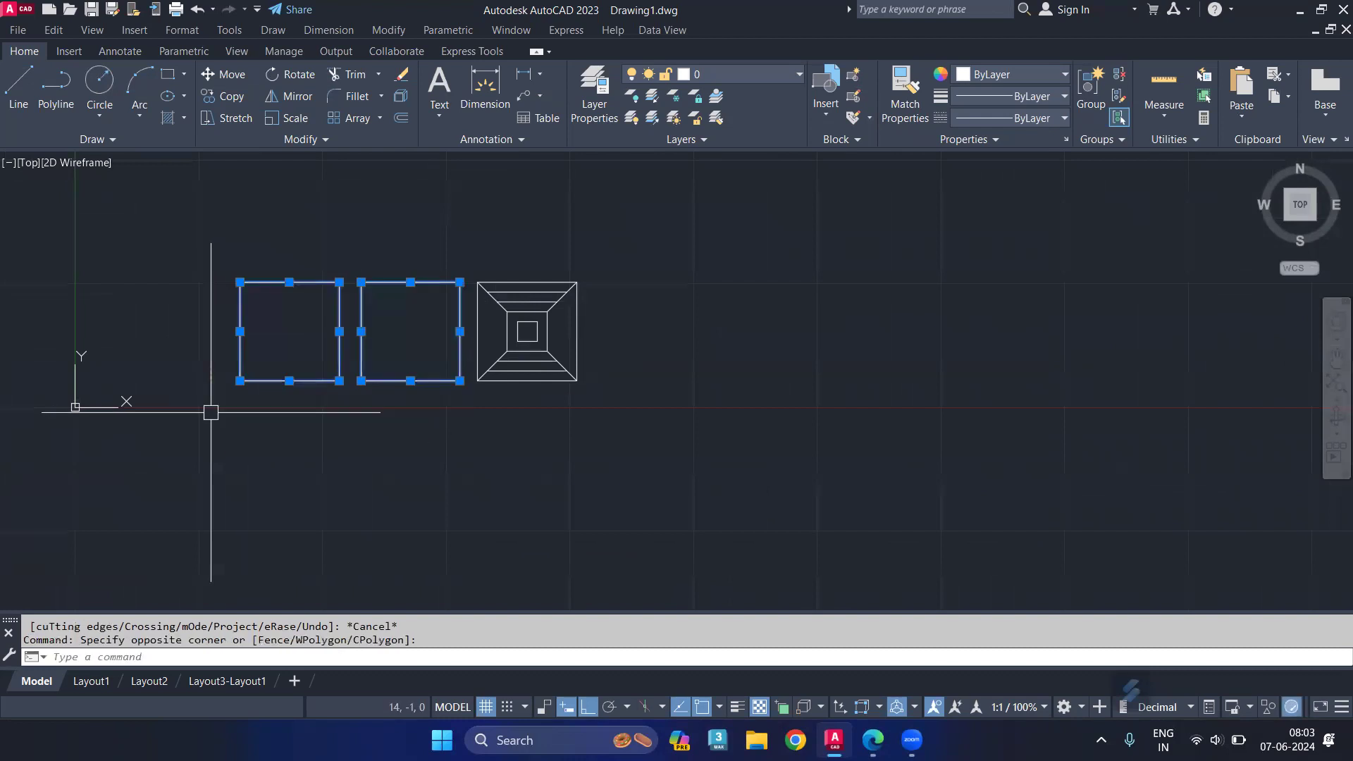
key("Delete")
Switch to the Google Docs notes in the browser and add the entry "Pl = polyline" below the explode notes
left_click(873, 740)
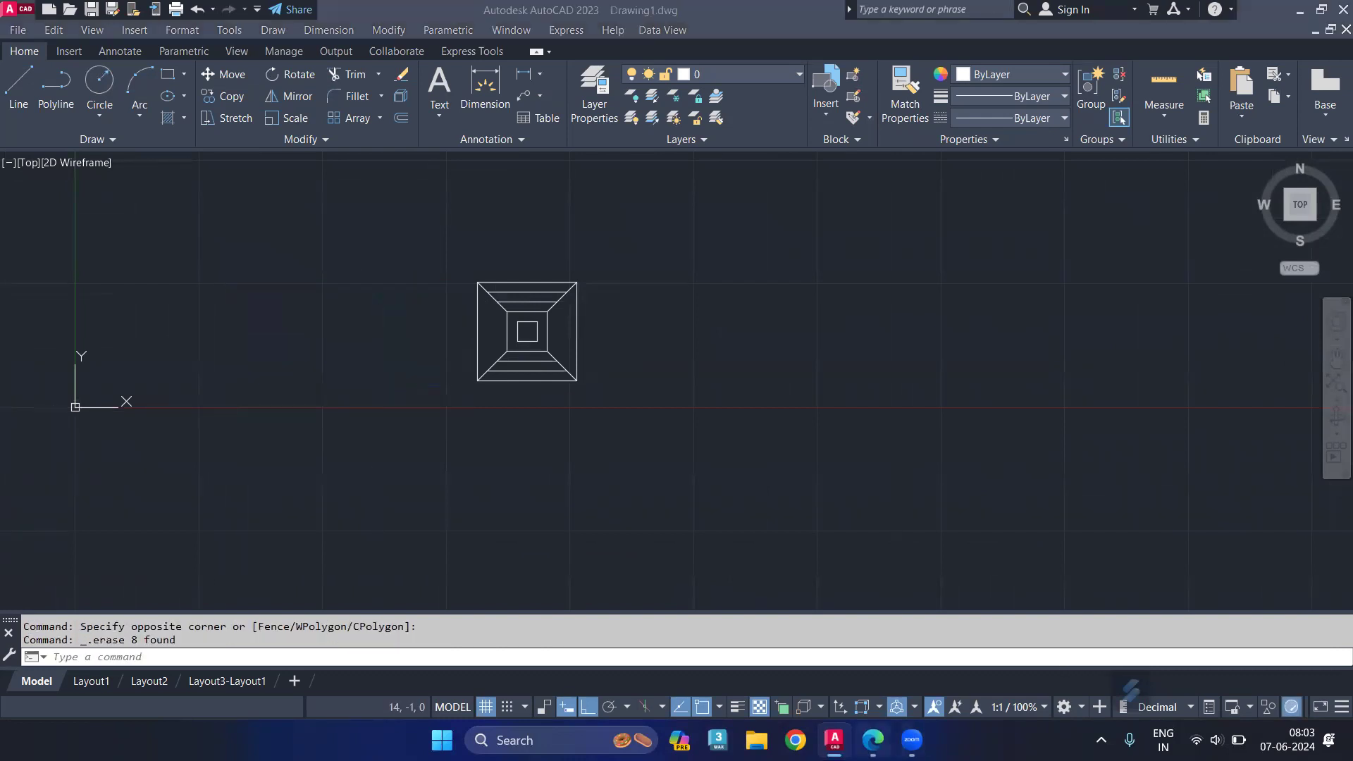
scroll(772, 621, "down", 3)
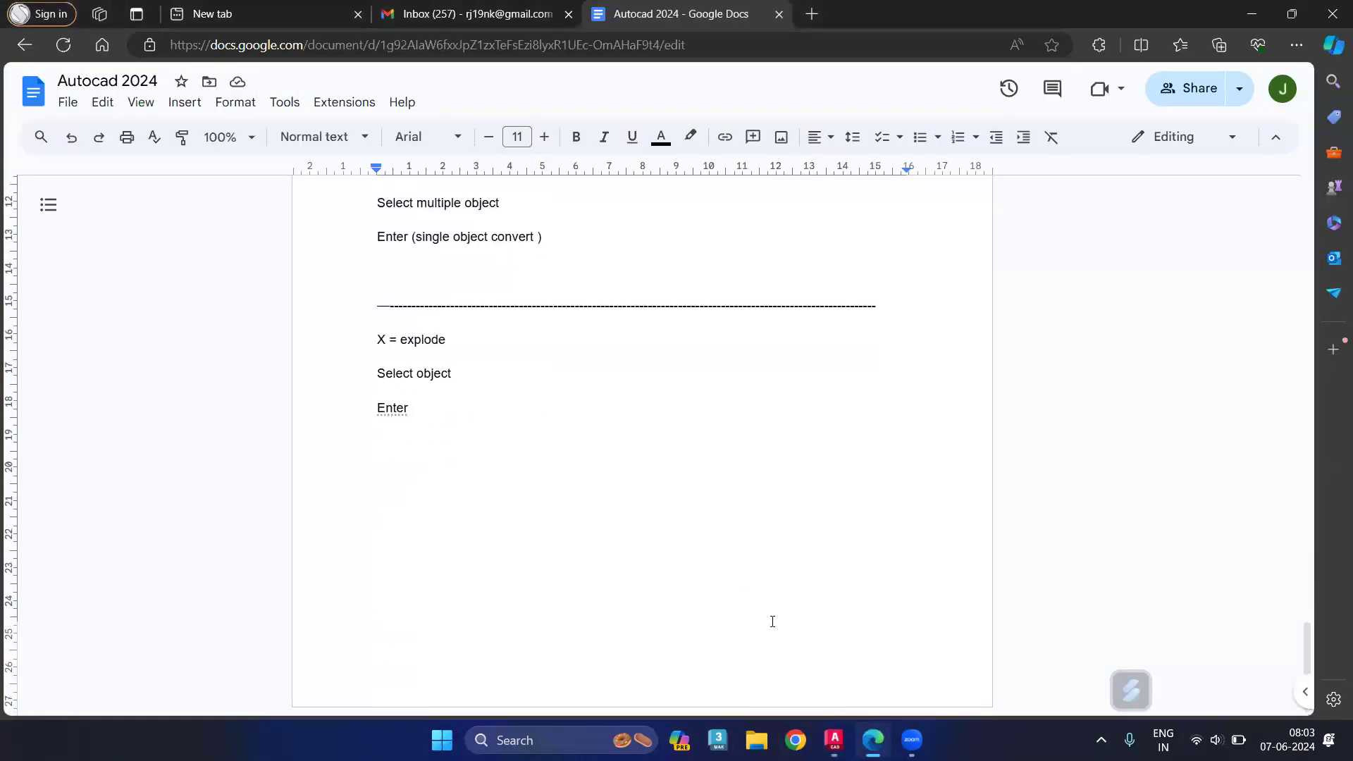
left_click(419, 408)
key("Return")
key("Return")
type("Pl = polyline")
key("Return")
Add the lines "Specify start point", "Next point" and "Next point" under the polyline entry
type("Specify start point")
key("Return")
type("Next point")
key("Return")
type("nextp")
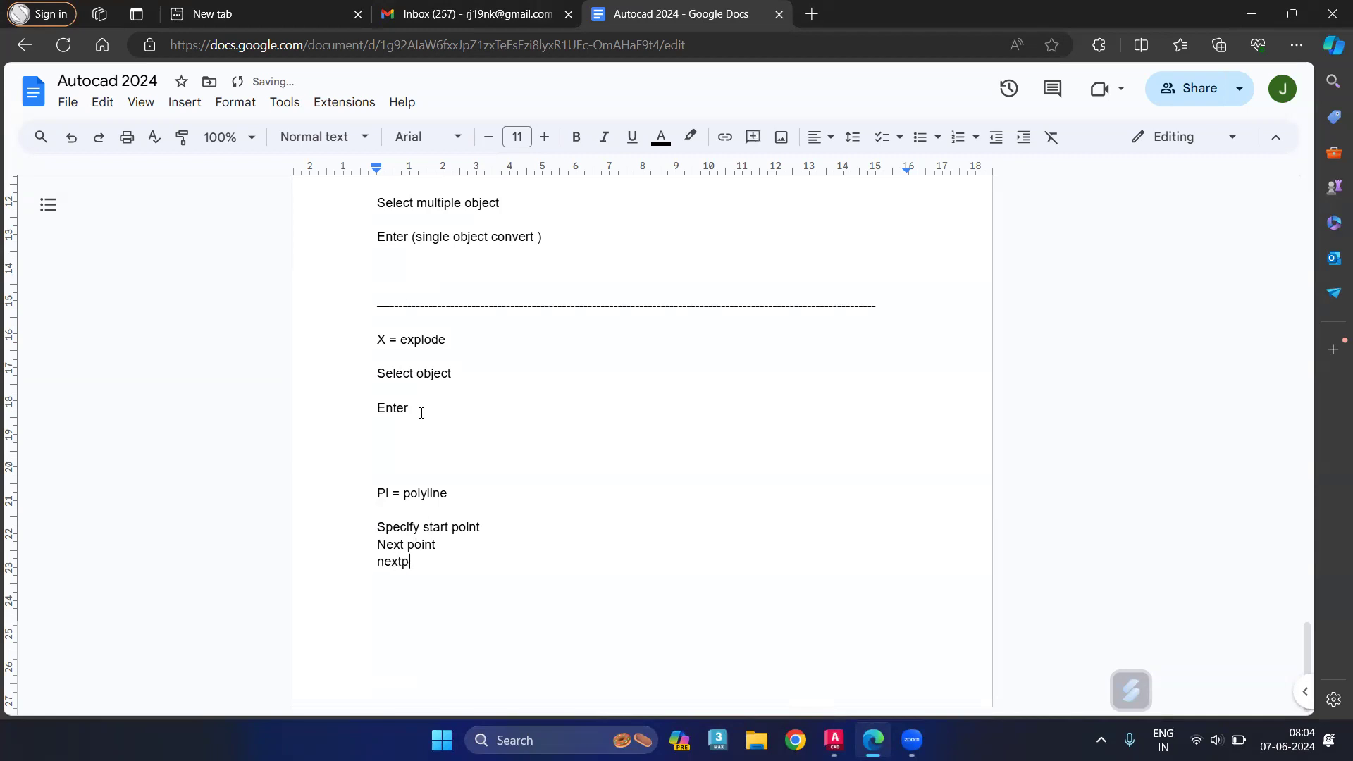
key("BackSpace")
type("point")
key("Return")
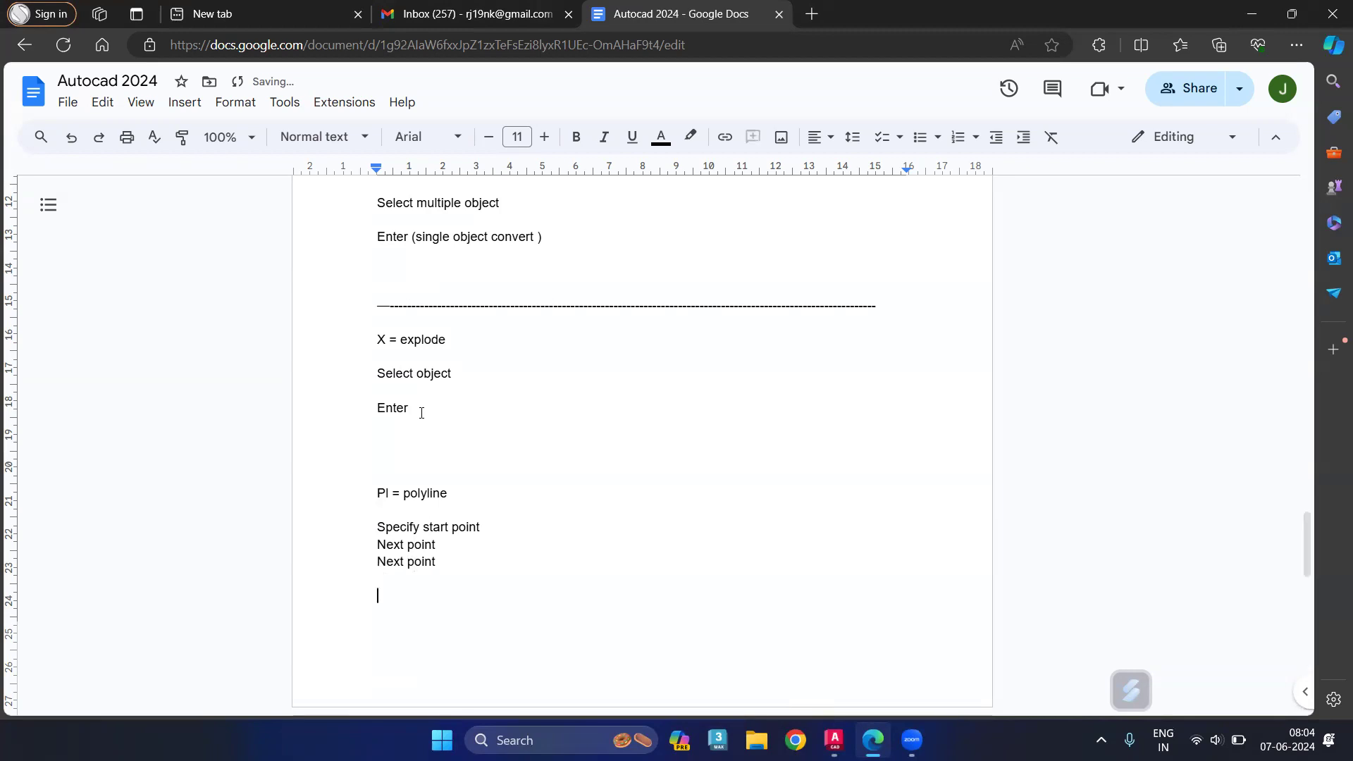
Add "Measurement" to the polyline notes, followed by "Close = c press" a few blank lines below
type("measurement")
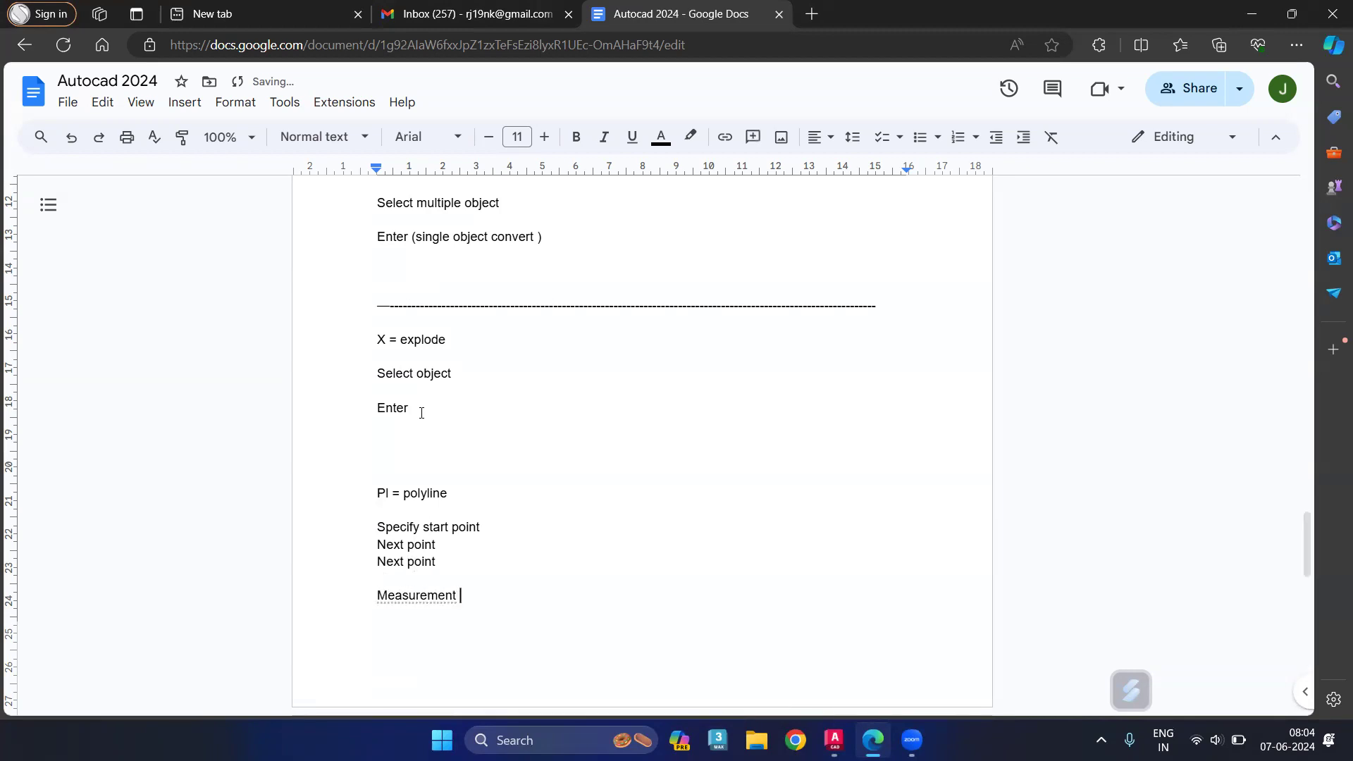
key("Return")
key("Return")
key("Return")
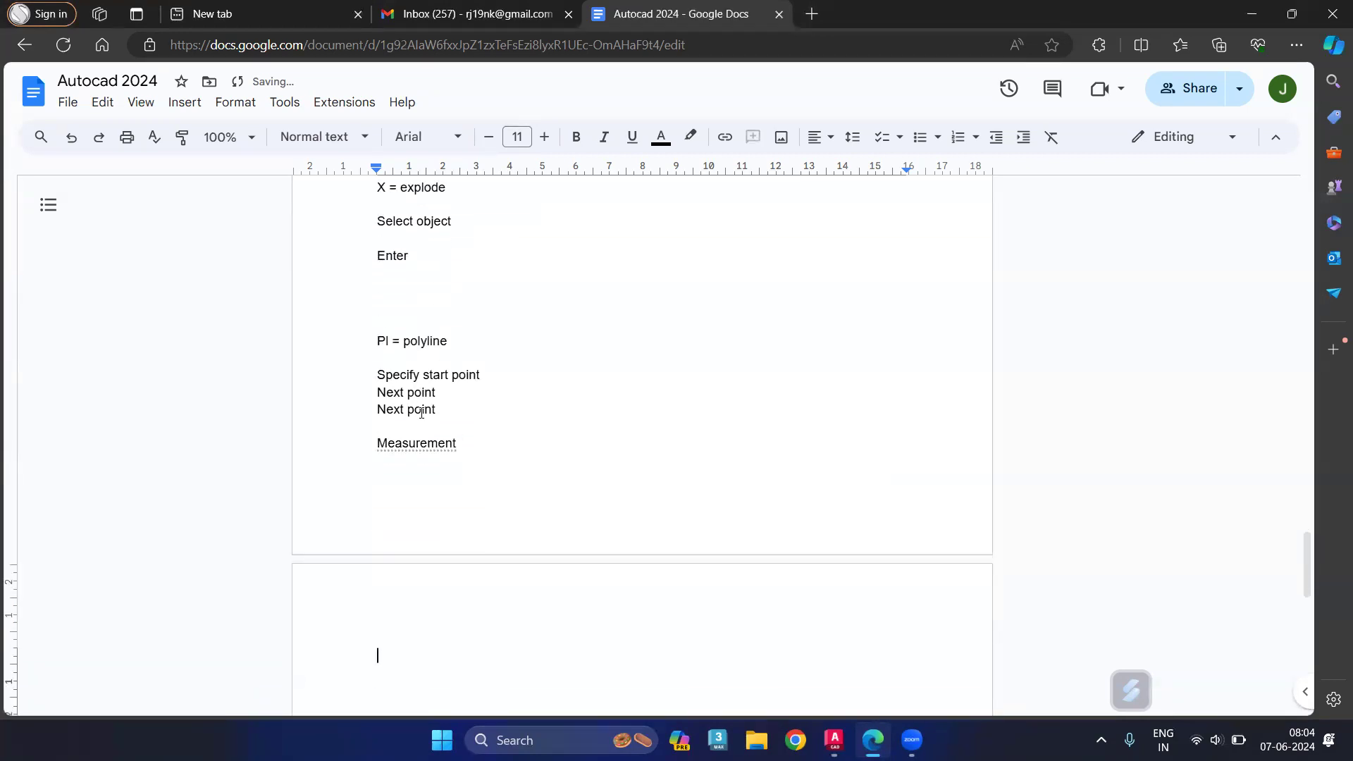
type("Close = c press")
key("Return")
Add the entry "Rec = rectangle" to the notes with the line "Specify first corner point" below it
key("Return")
type("Rec = ")
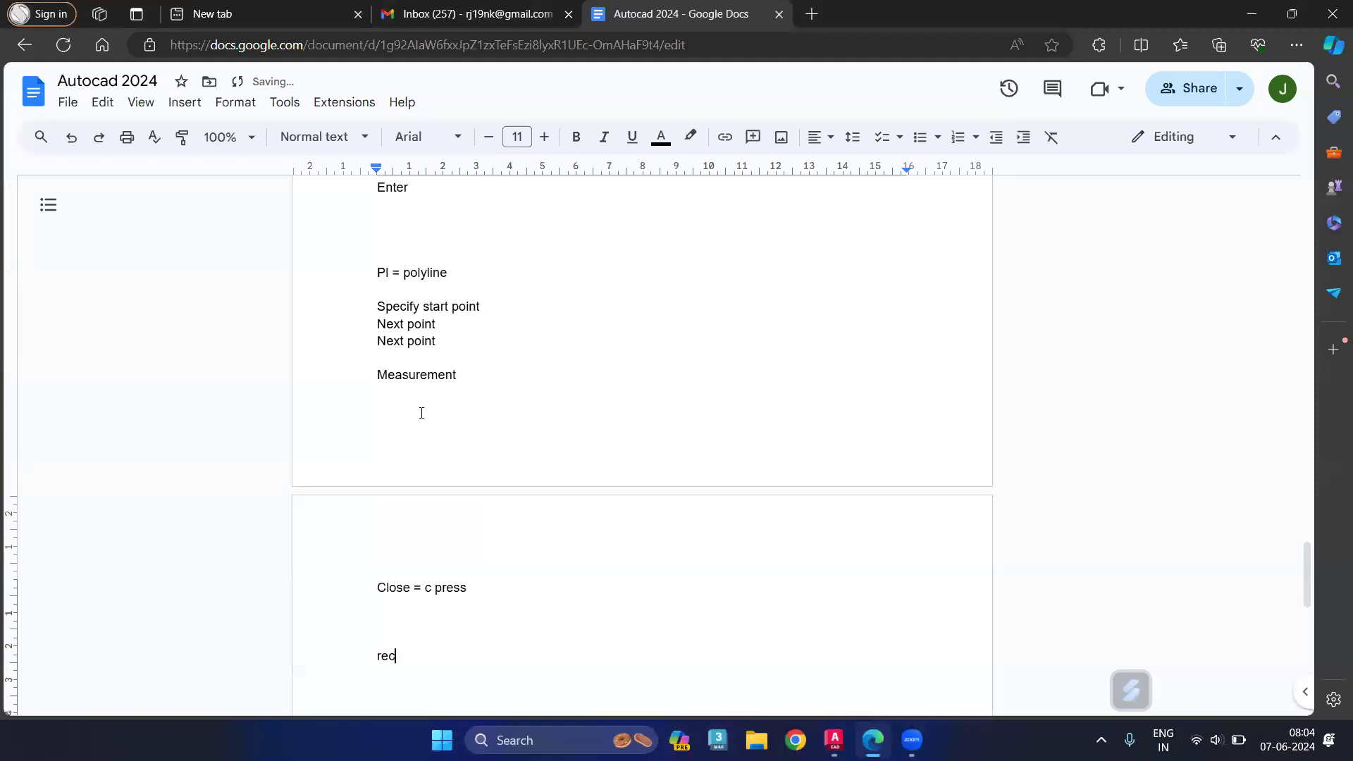
type("rectangle")
key("Return")
type("Specify ")
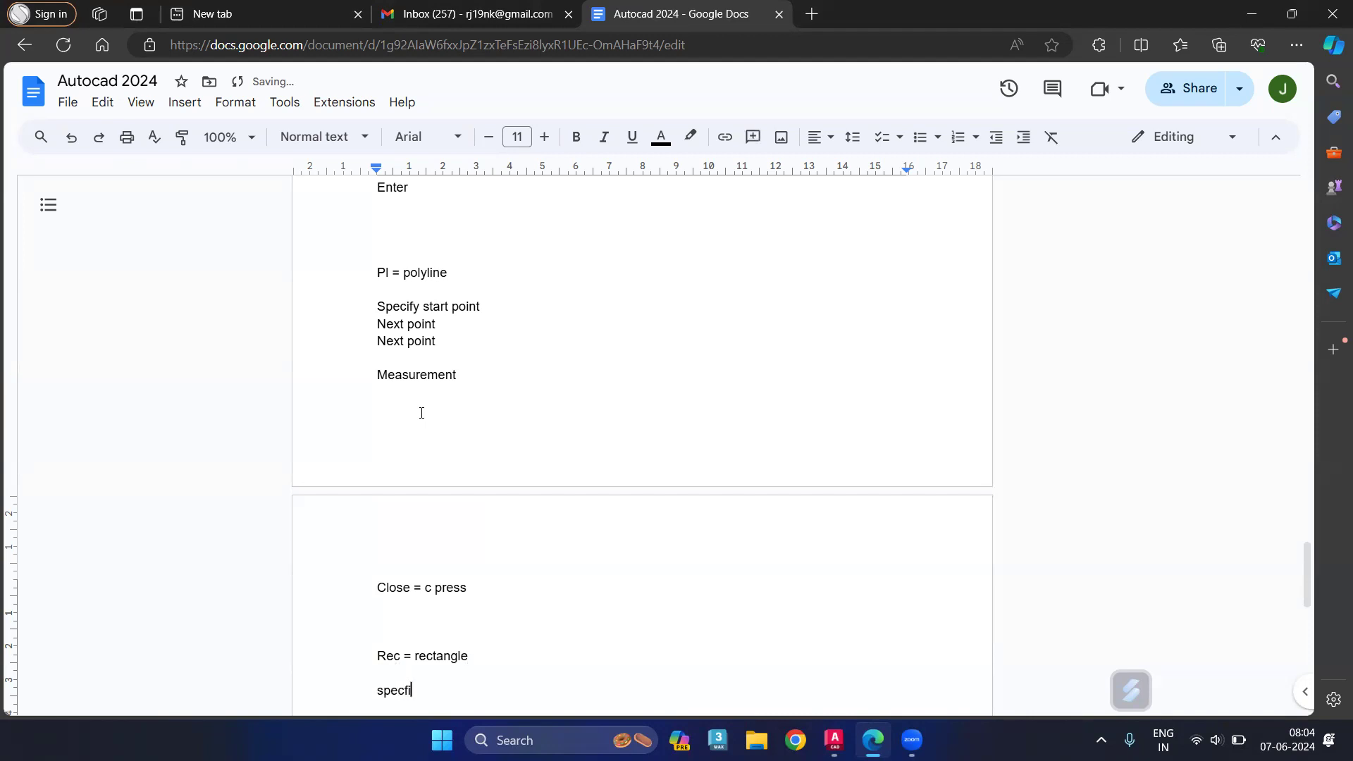
type("first coer")
key("BackSpace")
key("BackSpace")
type("rner point")
key("Return")
key("Return")
Add the line "Other corner point" below "Specify first corner point" in the rectangle notes
type("otjhwe")
key("BackSpace")
key("BackSpace")
key("BackSpace")
key("BackSpace")
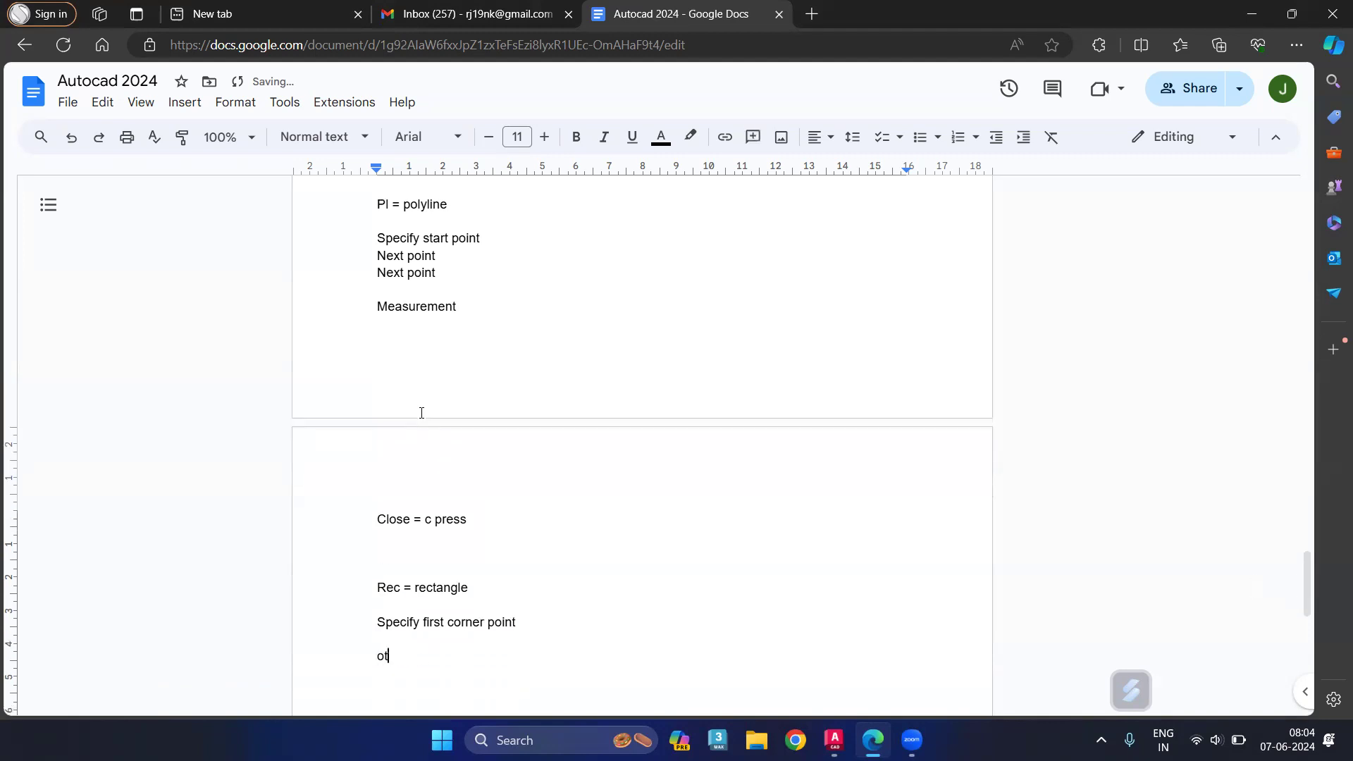
type("her corner point")
key("Return")
key("Return")
Add the line "shift@x axis (length )" to the rectangle notes, correcting the spelling of "length" with the suggested word
type("shift")
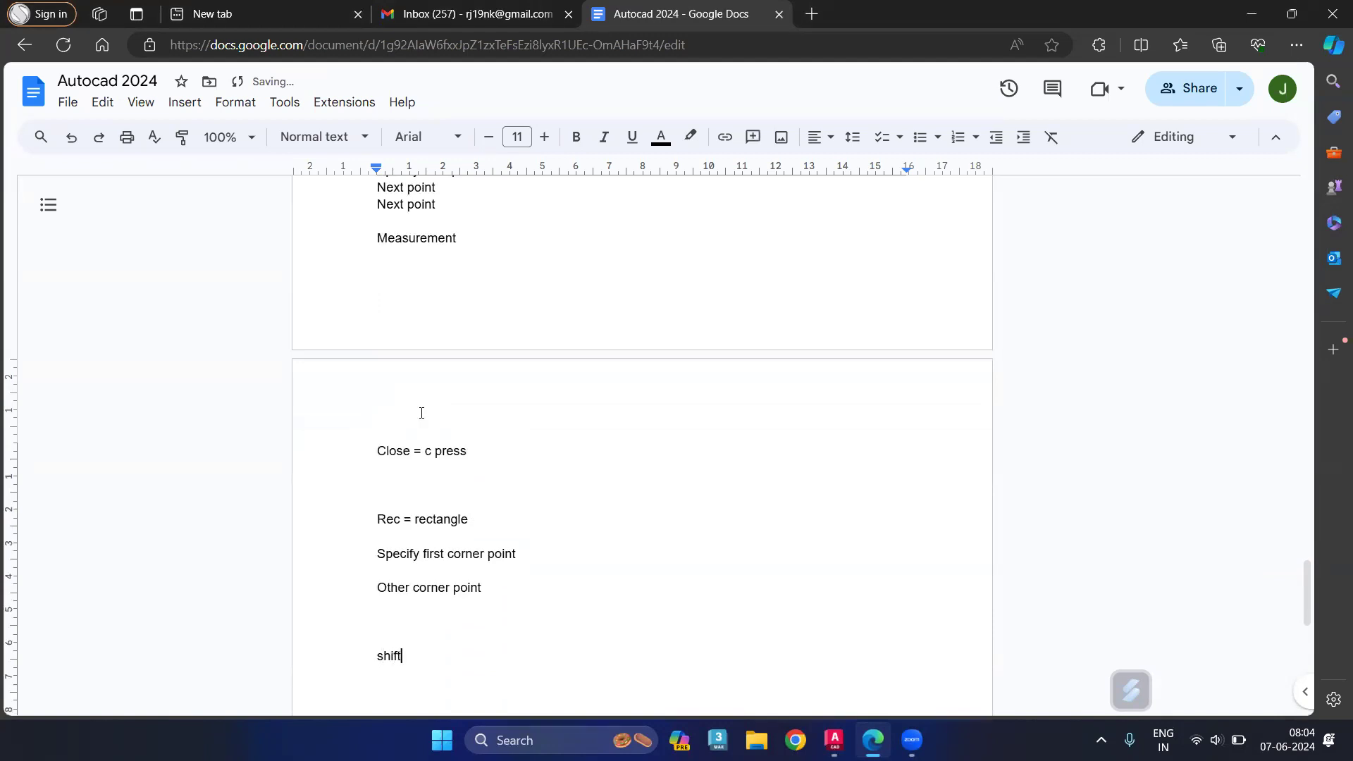
type("@x axis (lenght )")
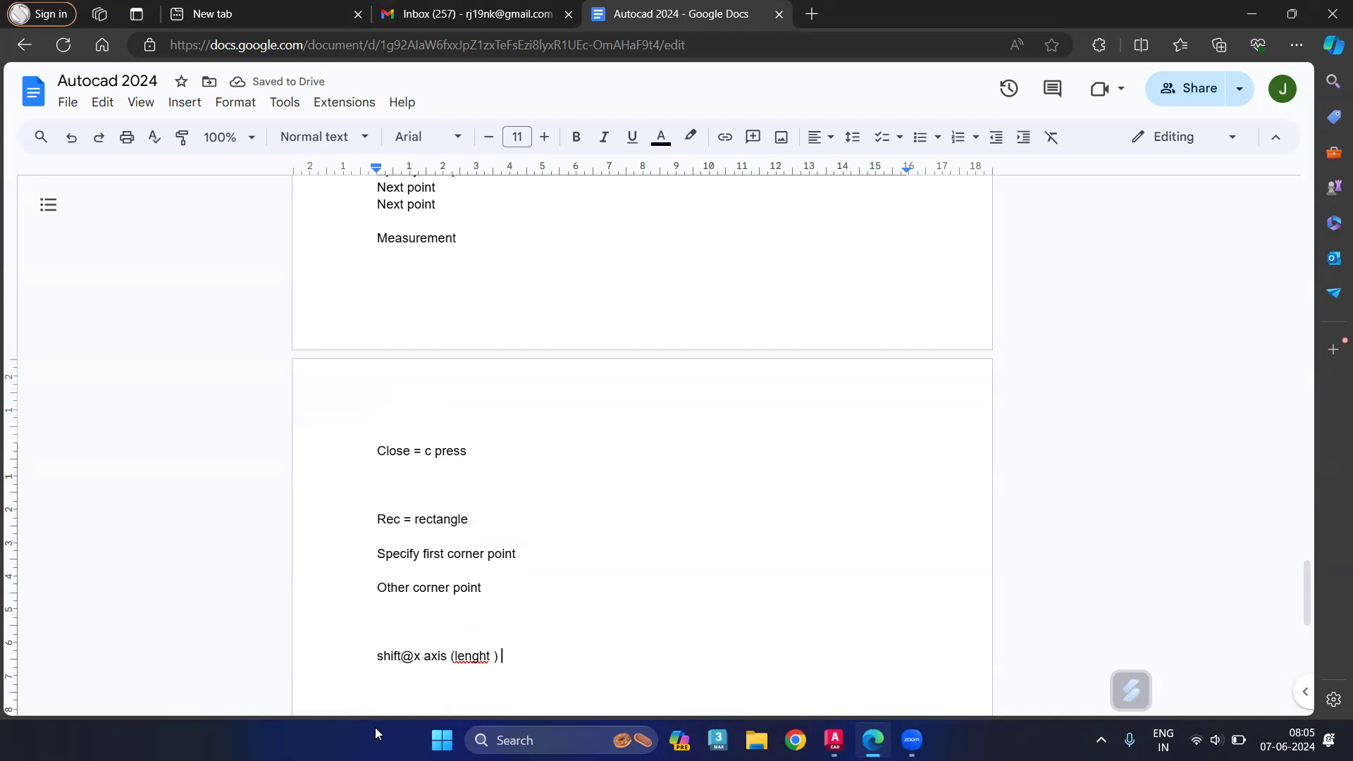
right_click(470, 658)
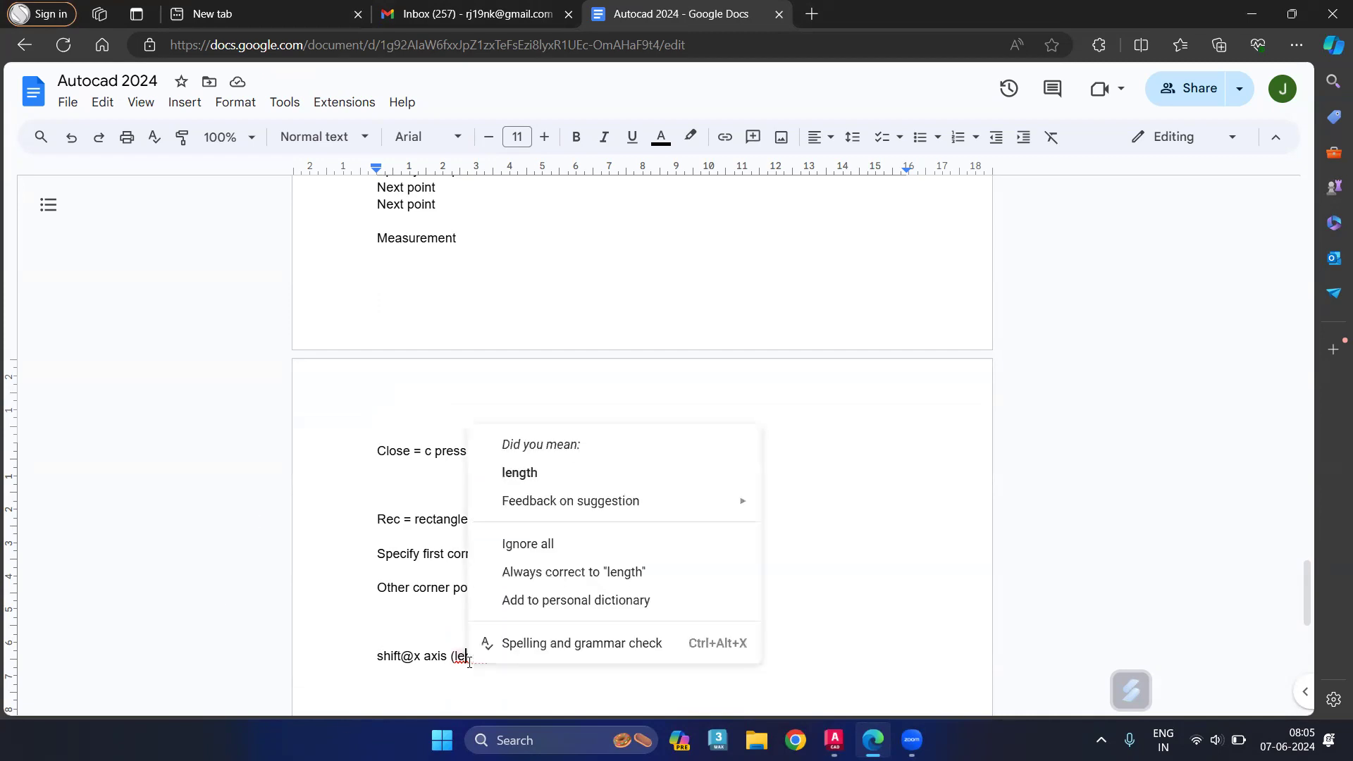
left_click(527, 472)
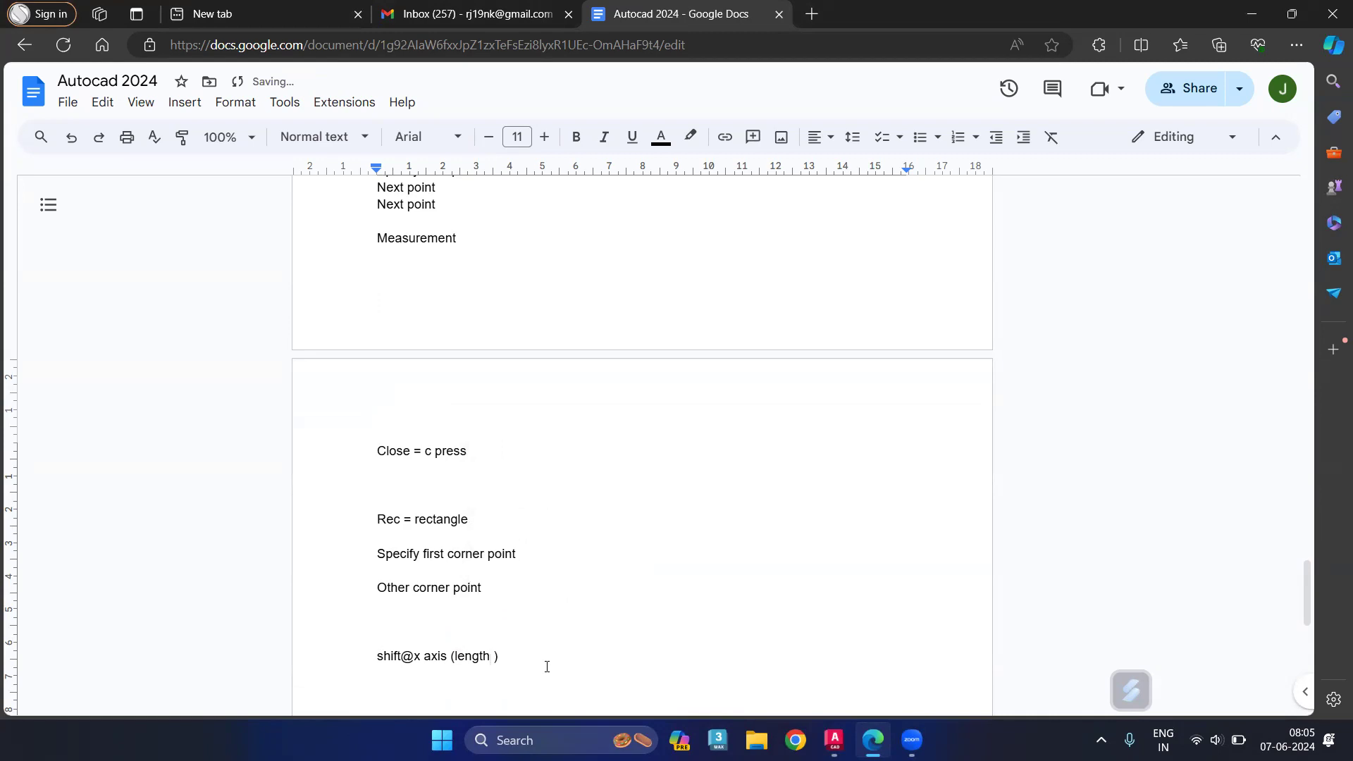
Extend the x axis line with ", y axis ( width )" and add the line "Enter" below it
left_click(517, 658)
type(", y axo")
key("BackSpace")
type("is ( wif")
key("BackSpace")
type("dth )")
key("Return")
type("Enter")
key("Return")
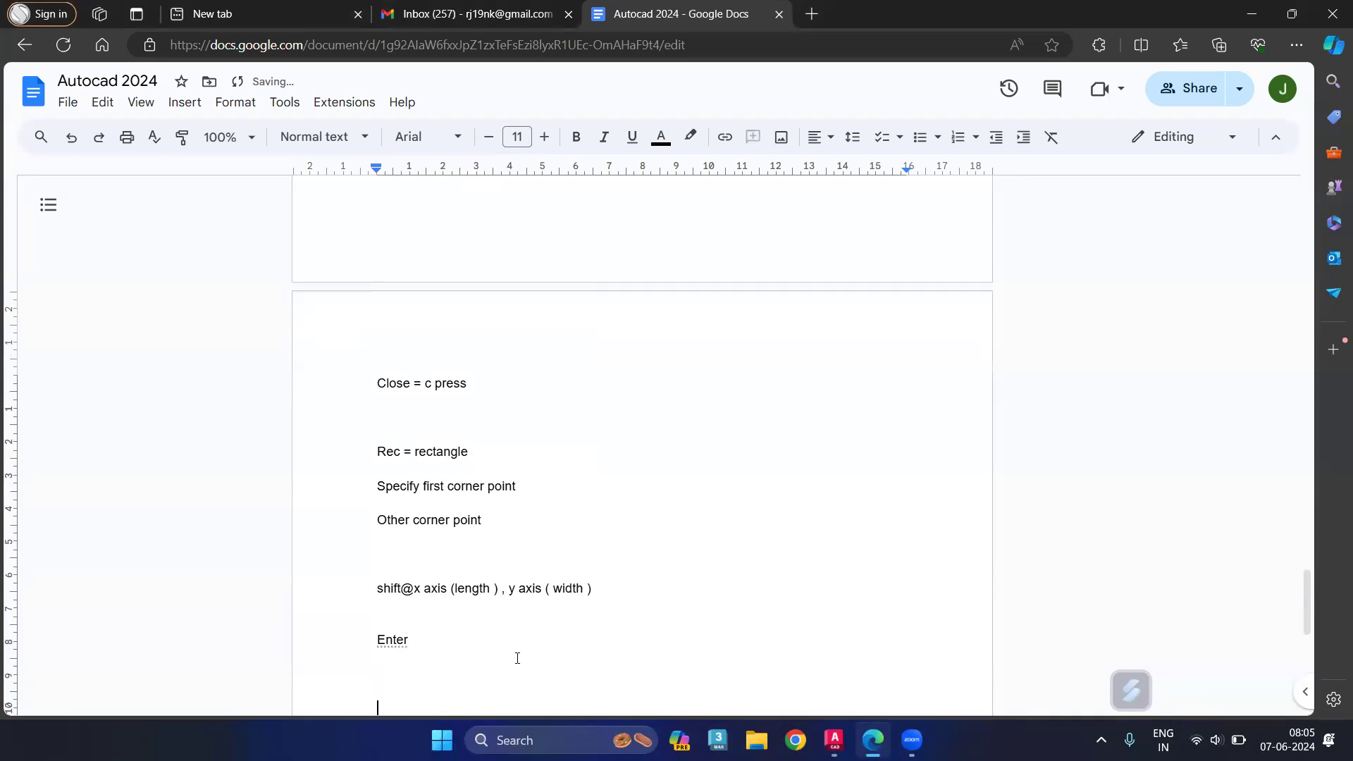
Add the entry "O = offset" with the line "Specify offset distance ( throught )" below it
scroll(450, 661, "down", 1)
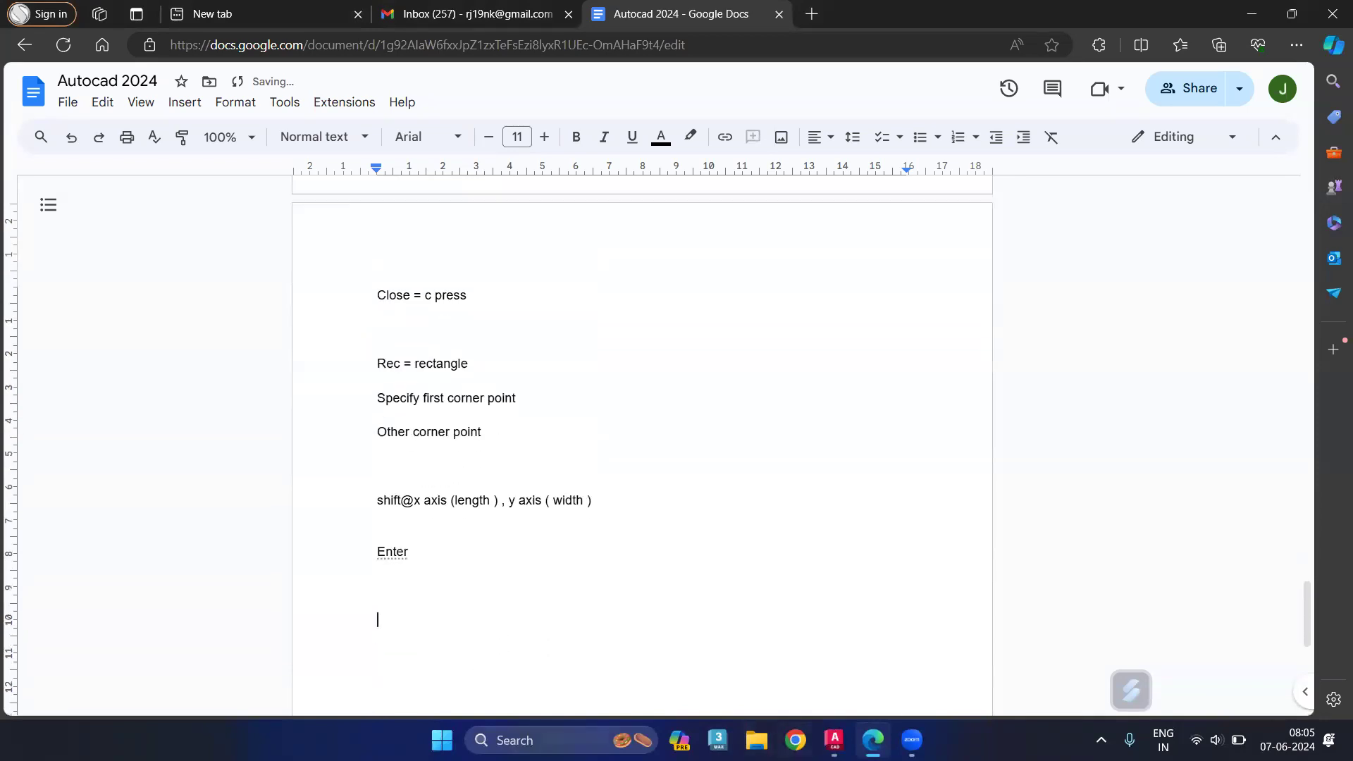
type("o = offset")
key("Return")
type("Specify ")
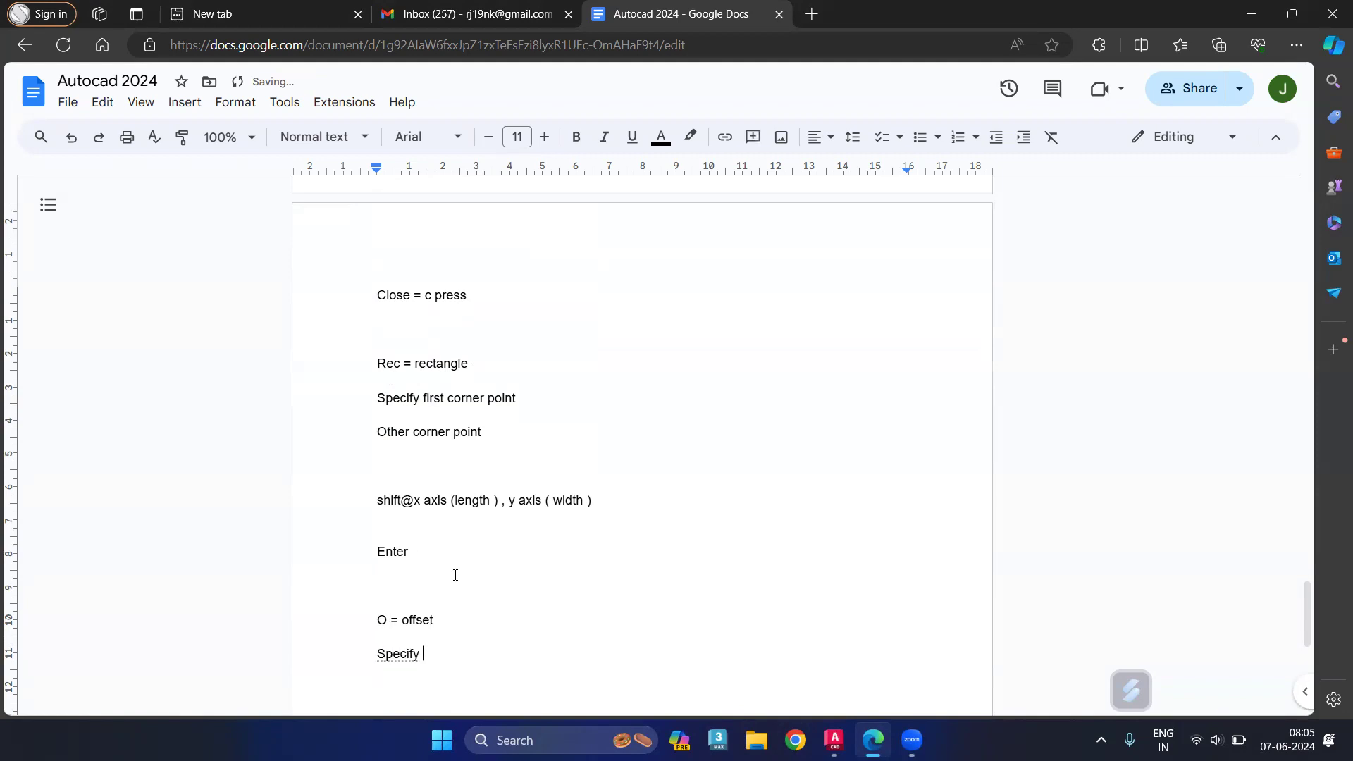
type("offset distance ( throught ")
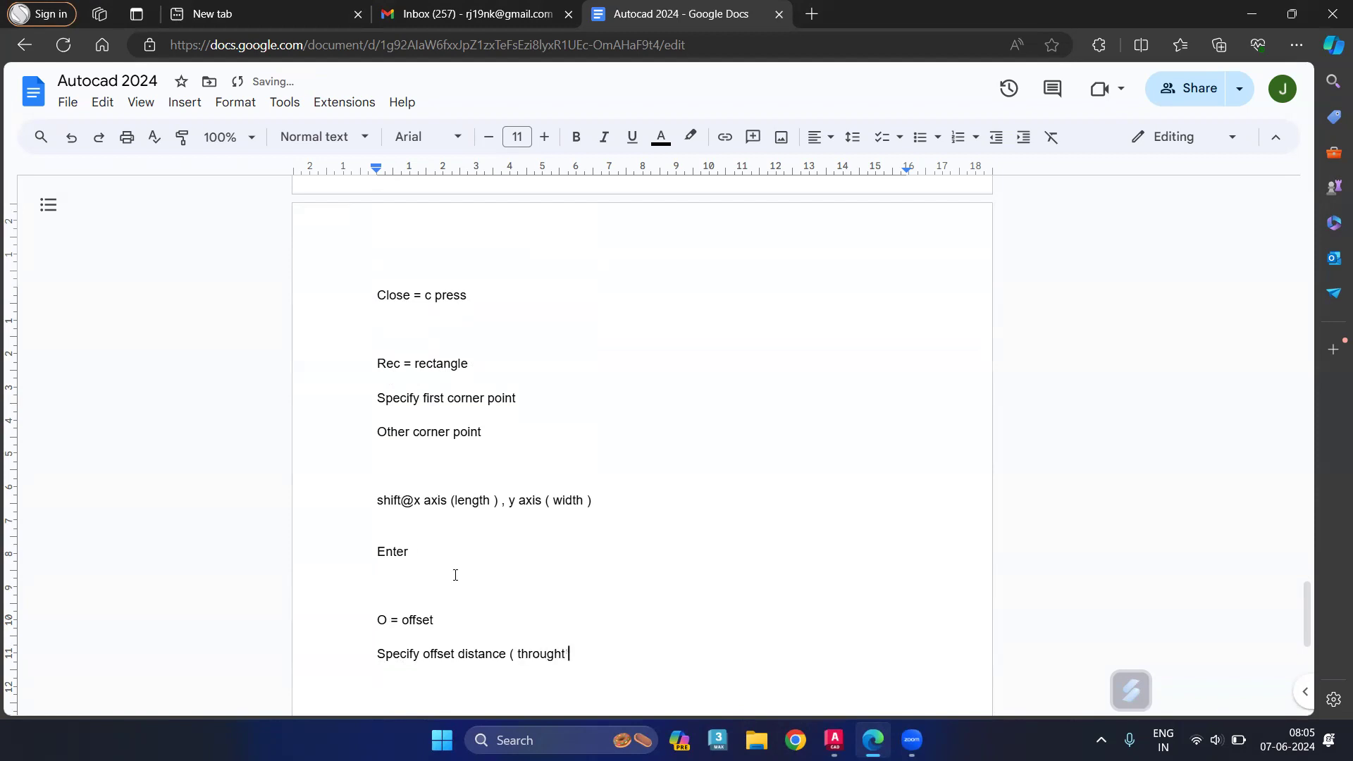
type(")")
Try to correct the misspelled word "throught" in the offset distance line
right_click(523, 659)
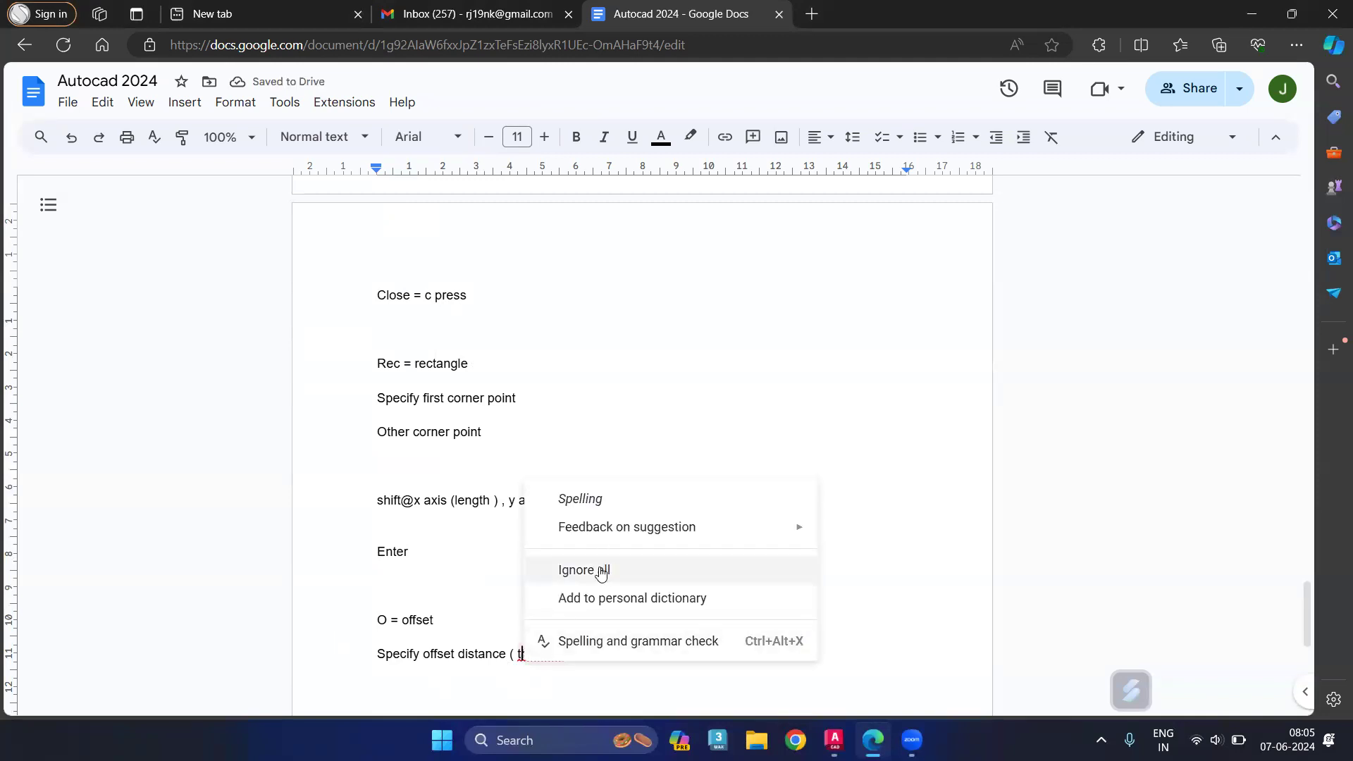
left_click(511, 693)
left_click(547, 656)
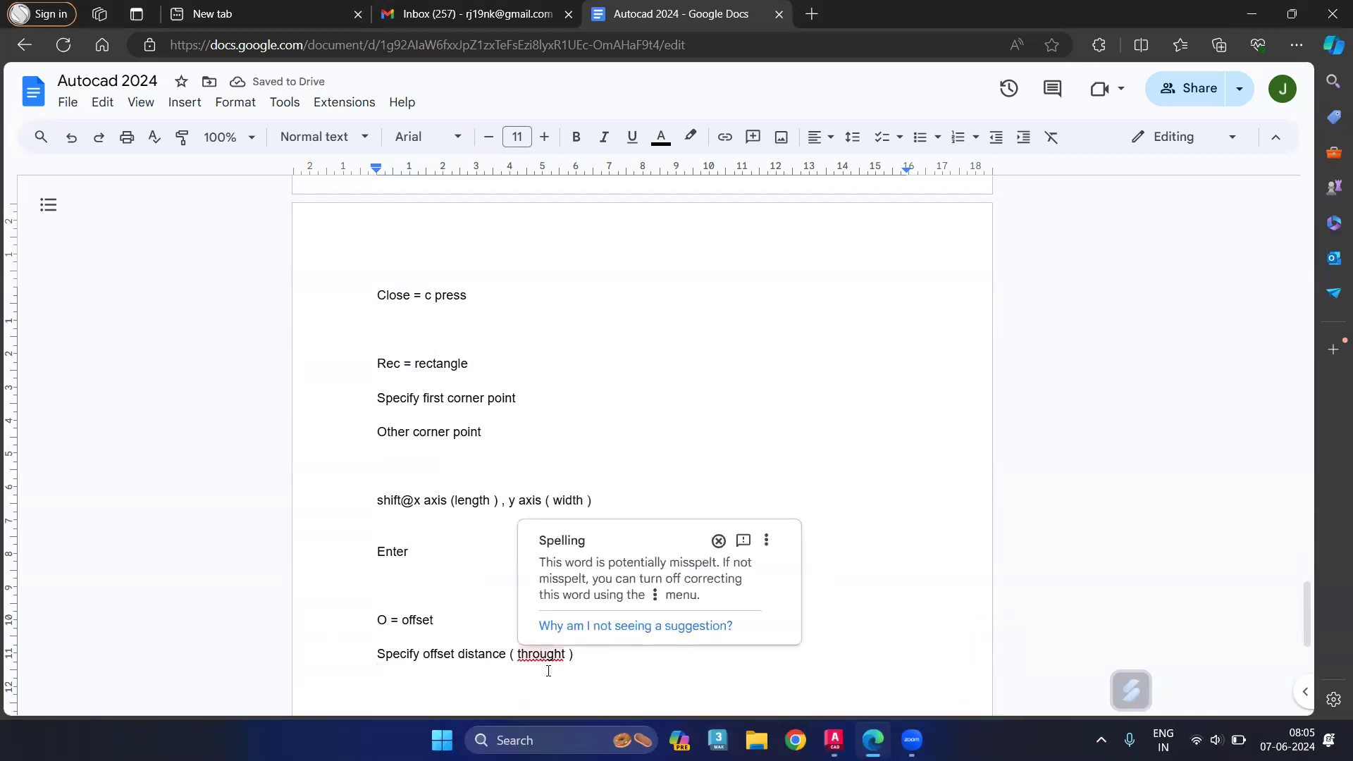
left_click(548, 671)
left_click(550, 656)
key("Delete")
key("Delete")
key("Delete")
key("Delete")
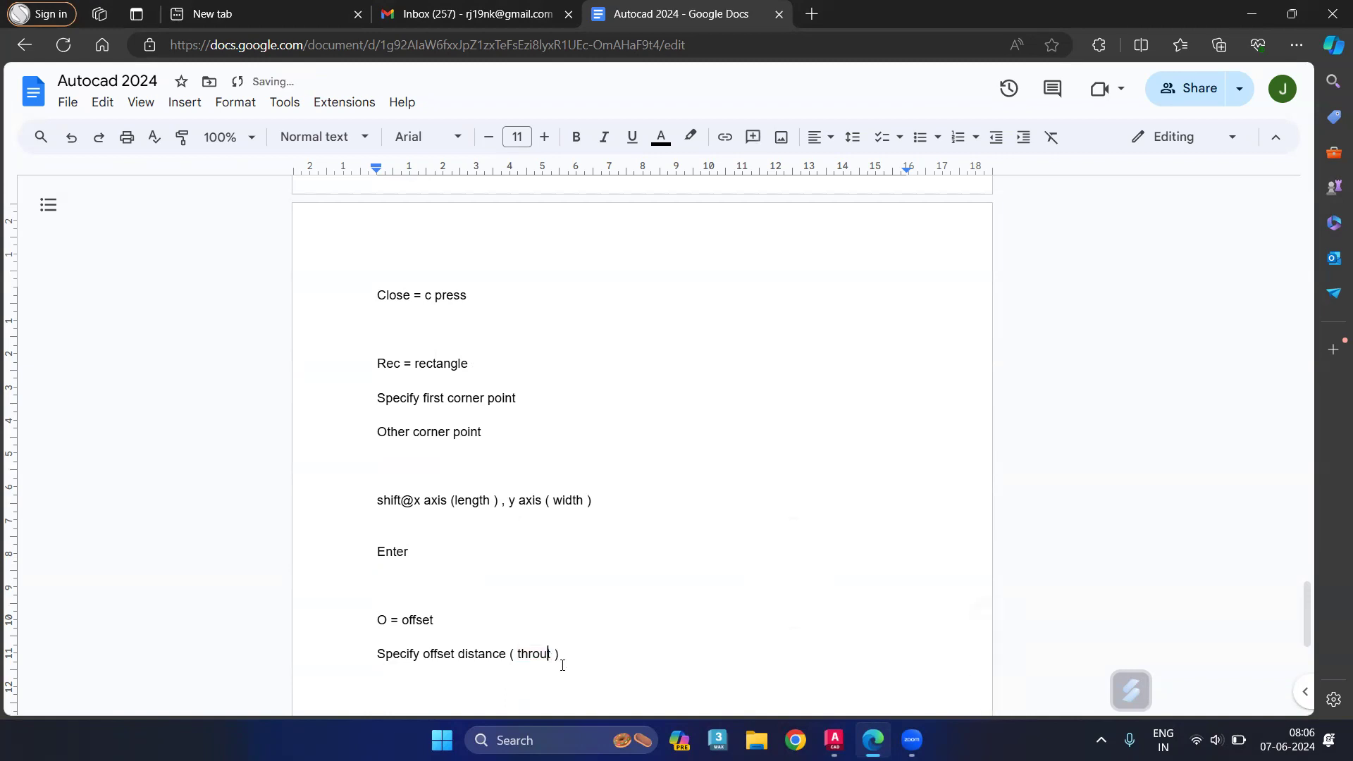
type("t")
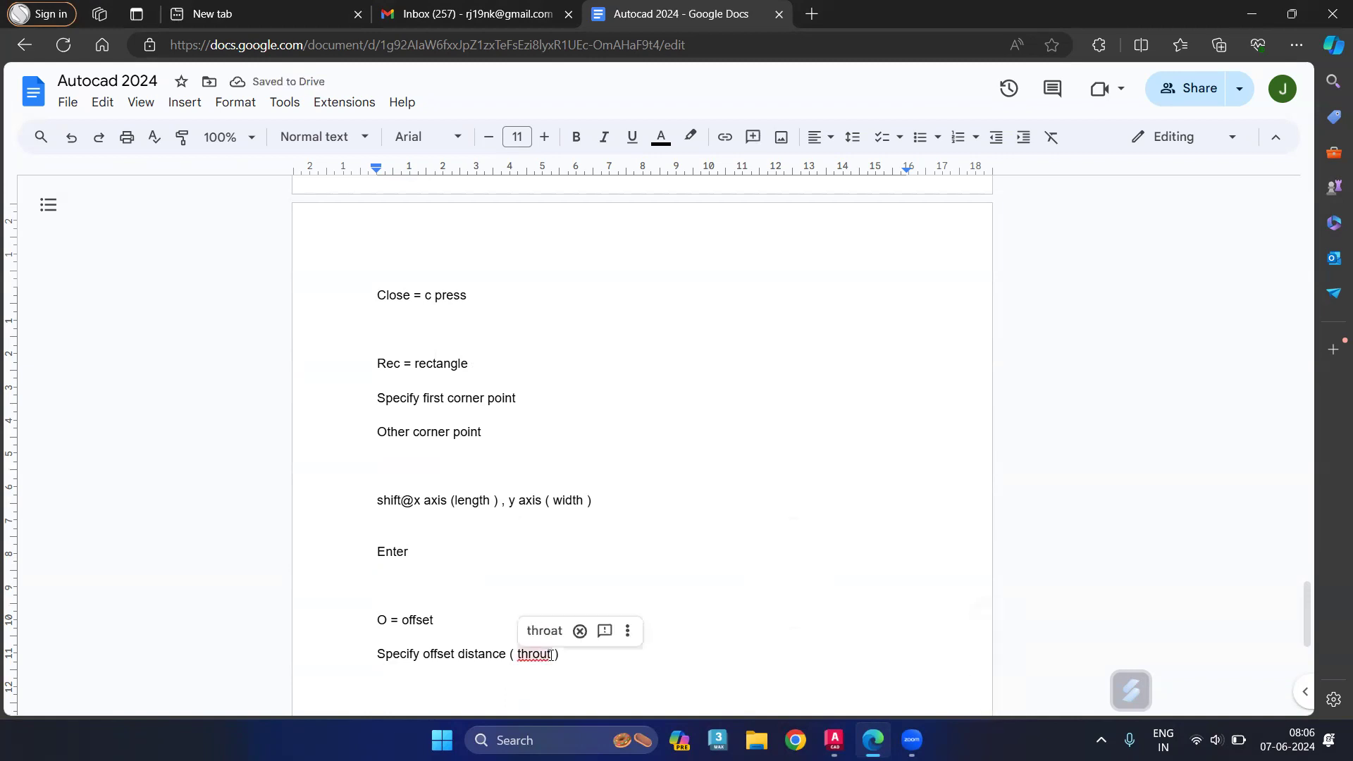
Remove the bracketed word and the blank line above, so that the line reads "Specify offset distance ="
type("\\")
key("BackSpace")
key("BackSpace")
key("BackSpace")
key("BackSpace")
key("BackSpace")
key("Up")
key("BackSpace")
key("BackSpace")
type("t")
left_click(540, 645)
key("BackSpace")
key("BackSpace")
key("BackSpace")
key("BackSpace")
key("BackSpace")
key("BackSpace")
type("=")
key("Return")
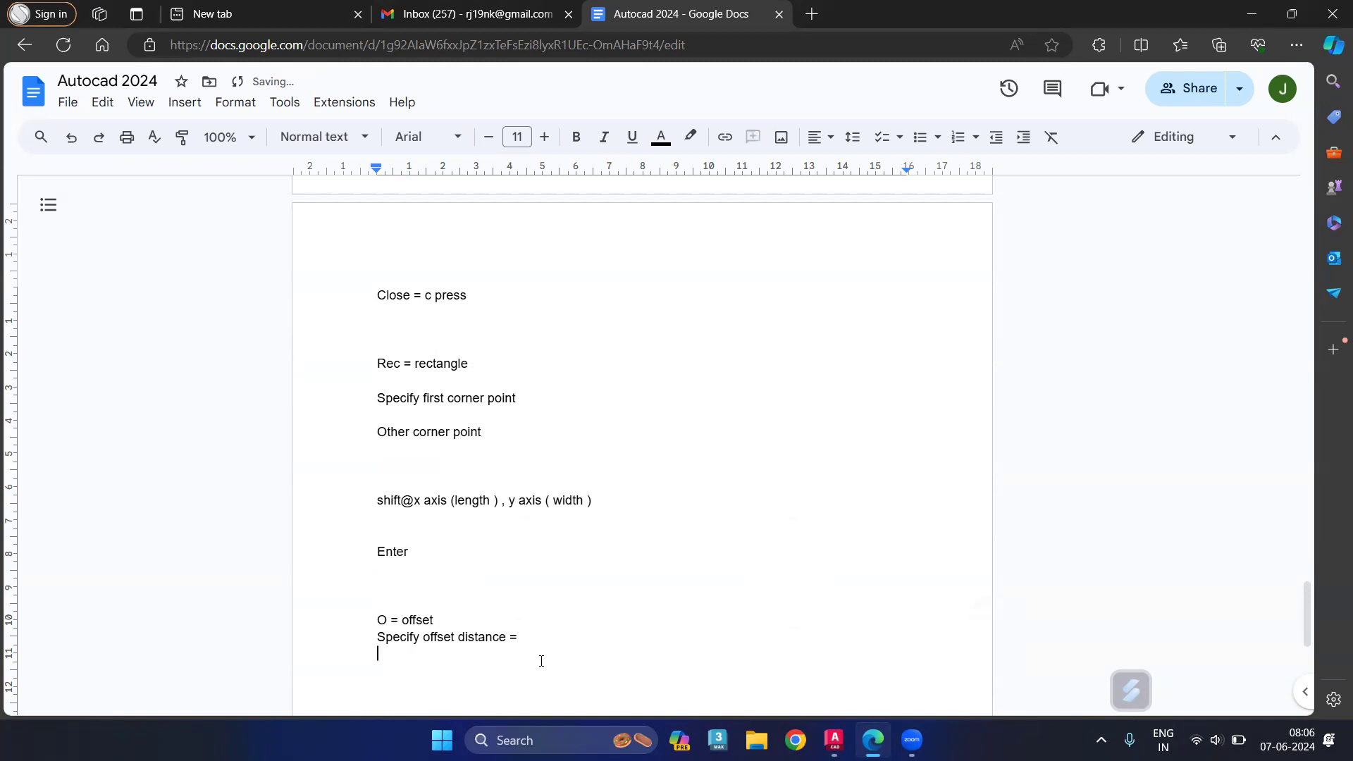
Add the line "Enter" below the offset distance line
type("Enerr")
key("BackSpace")
key("BackSpace")
key("BackSpace")
key("BackSpace")
type("ter")
key("Return")
Add the line "Select object" to the offset notes
type("select ovbjwxc")
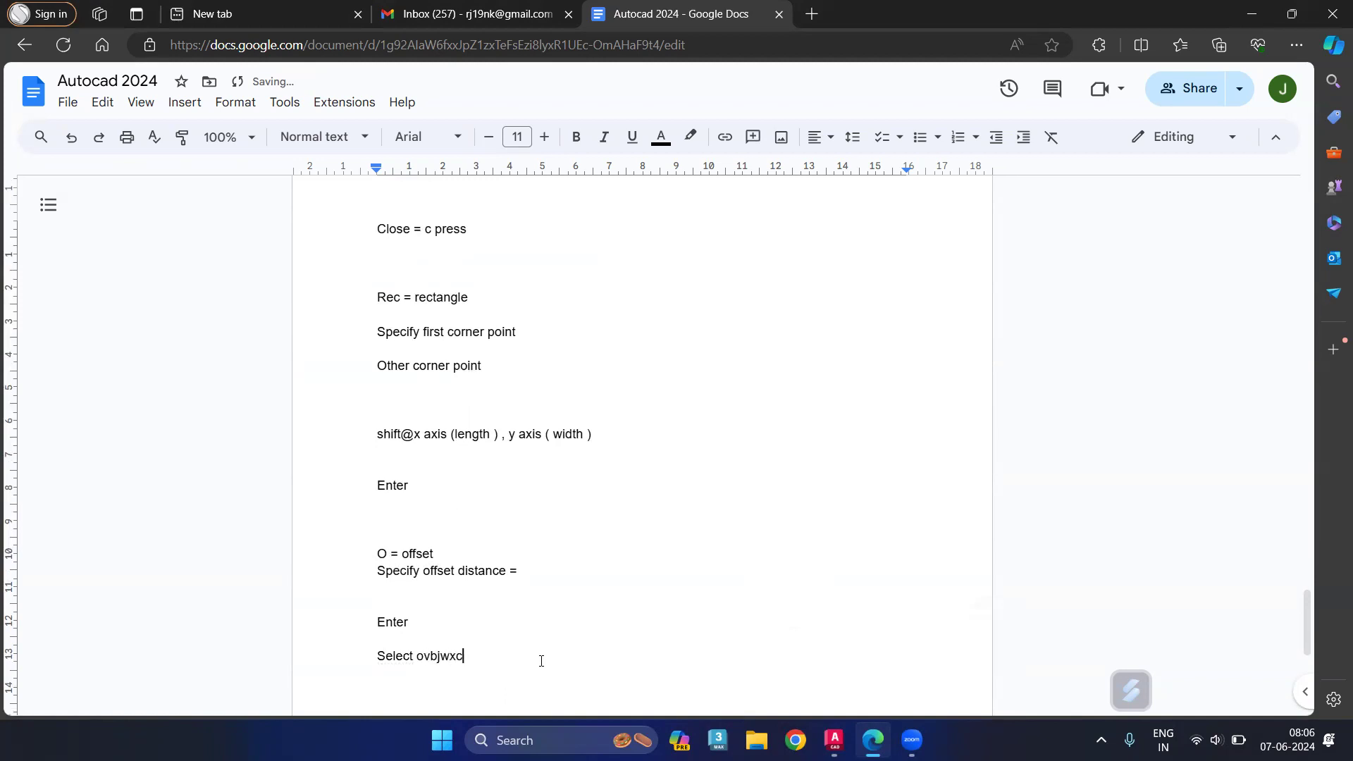
key("BackSpace")
key("BackSpace")
key("BackSpace")
key("BackSpace")
key("BackSpace")
type("bject")
key("Return")
Add the line "Inside / outside" below "Select object"
type("Inside / outsdi")
key("BackSpace")
key("BackSpace")
type("ide")
key("Return")
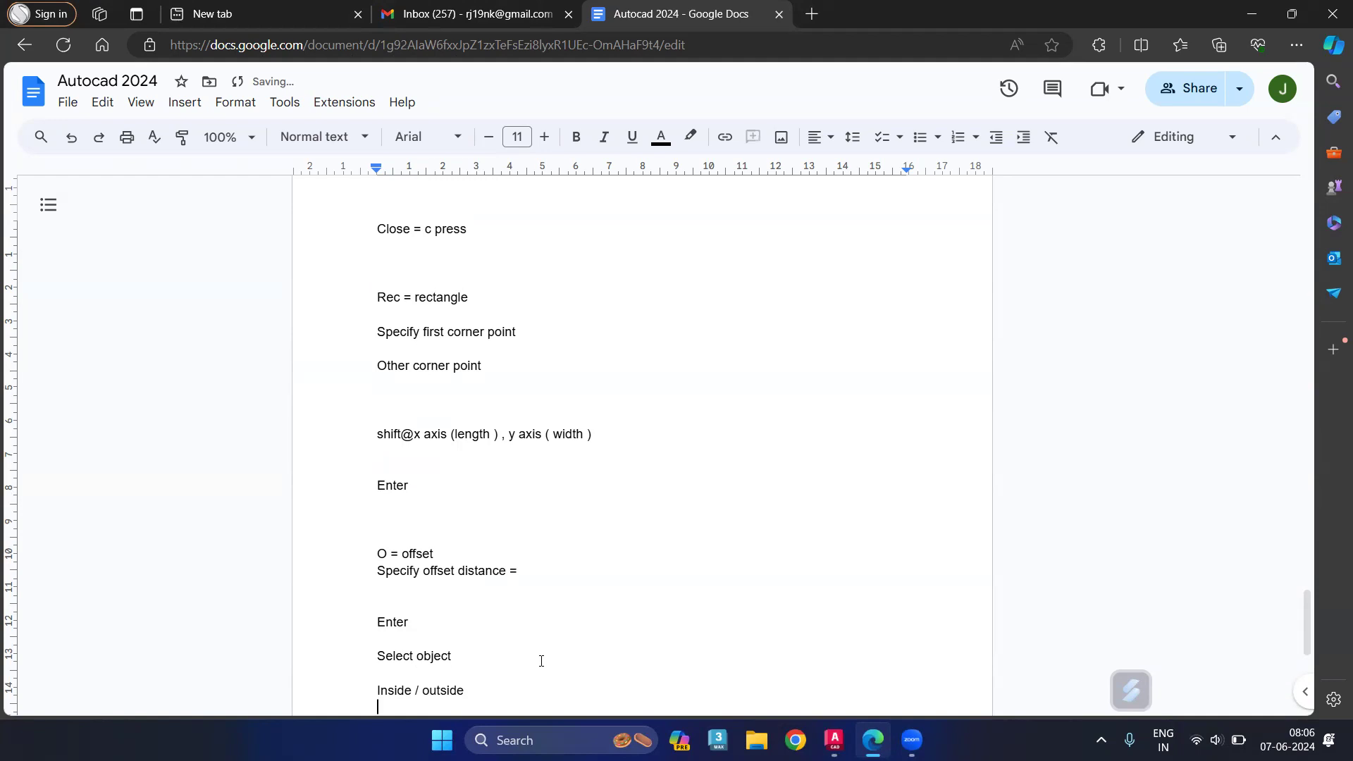
Finish the offset notes with the lines "Click on mouse" and "Enter"
key("Return")
type("click o")
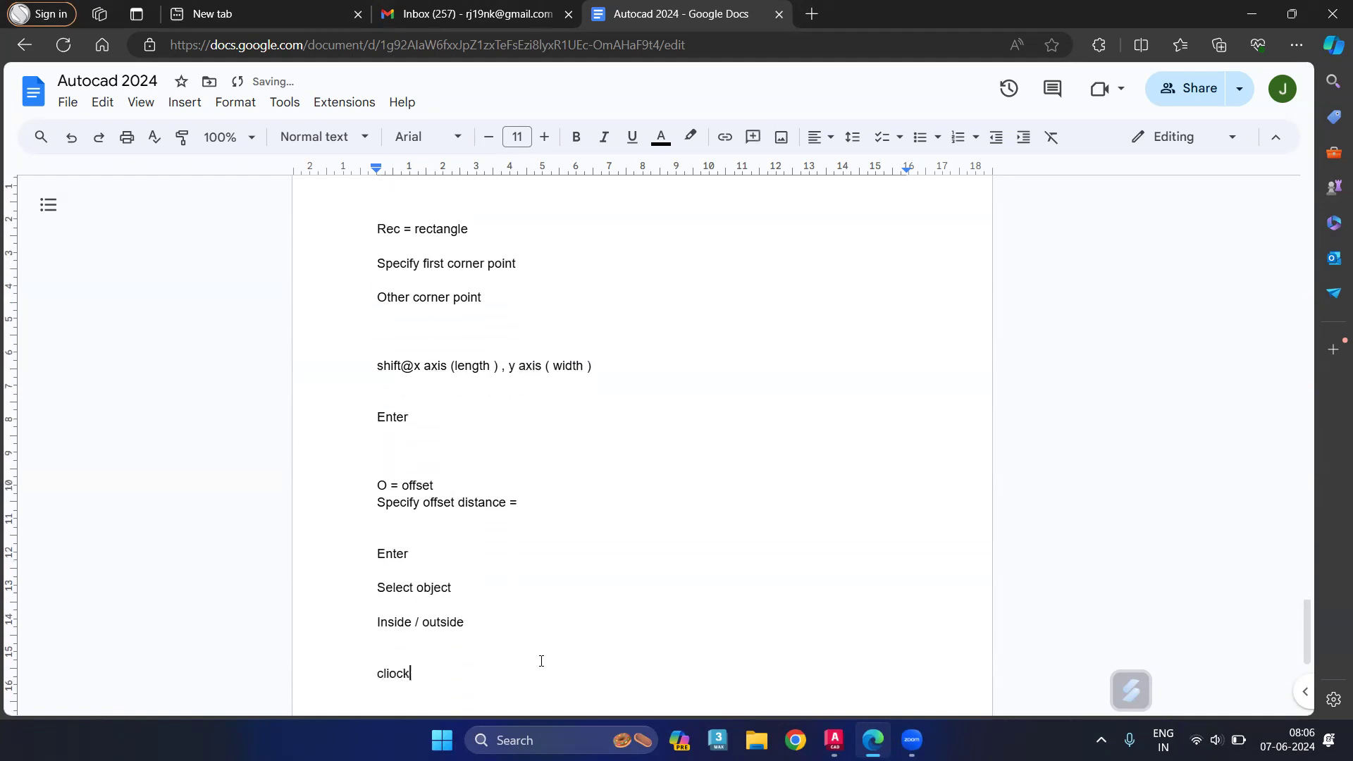
type("n mouse")
key("Return")
key("Return")
type("enter")
key("Return")
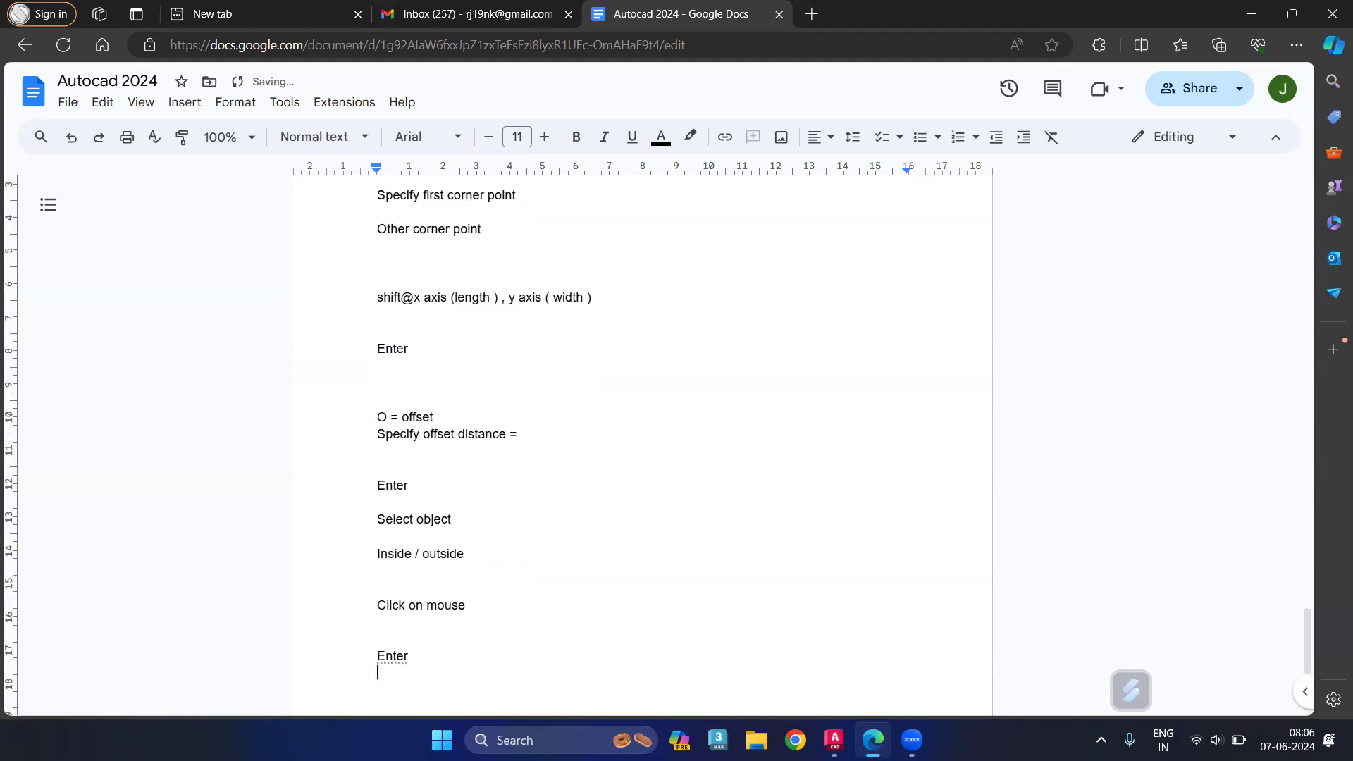
Switch to AutoCAD and bring the nested square figure into view with free space beside it
left_click(835, 740)
scroll(546, 335, "up", 4)
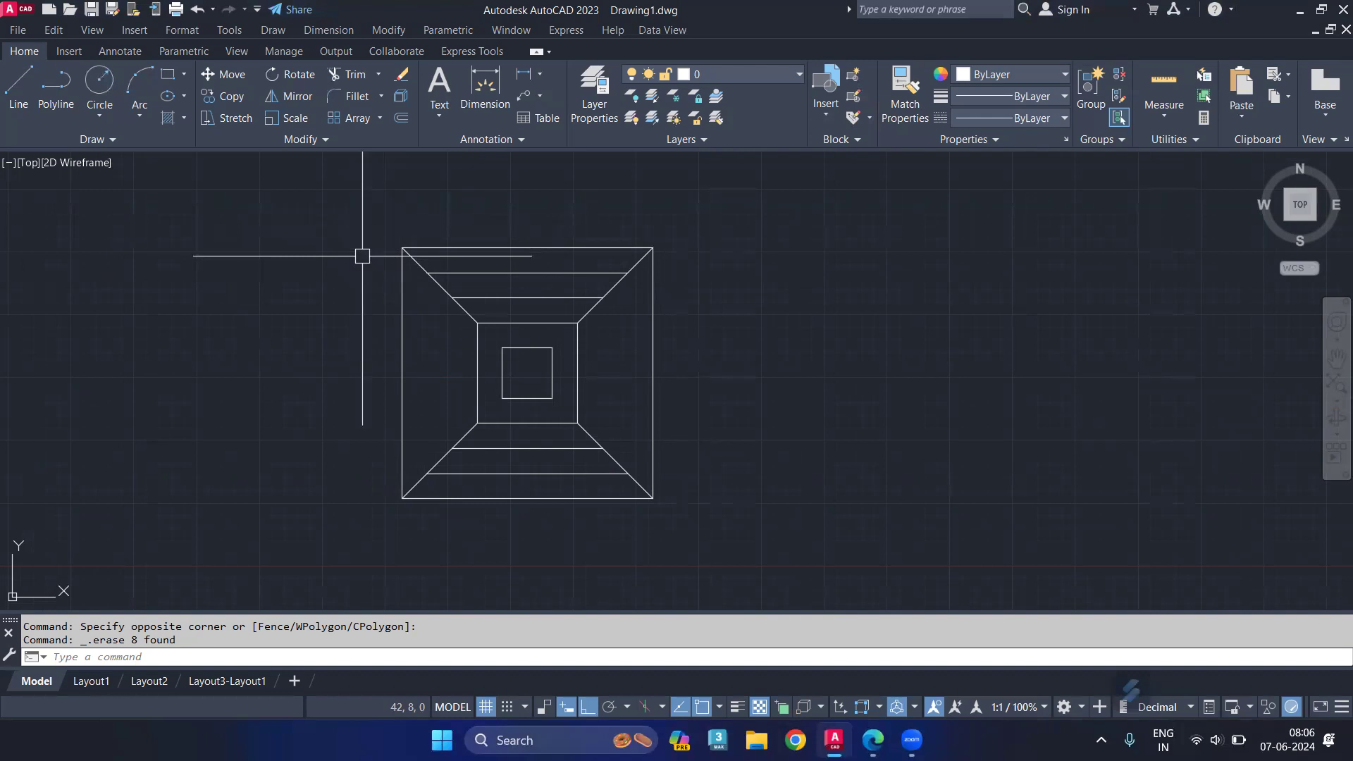
middle_click_drag(780, 468, 700, 477)
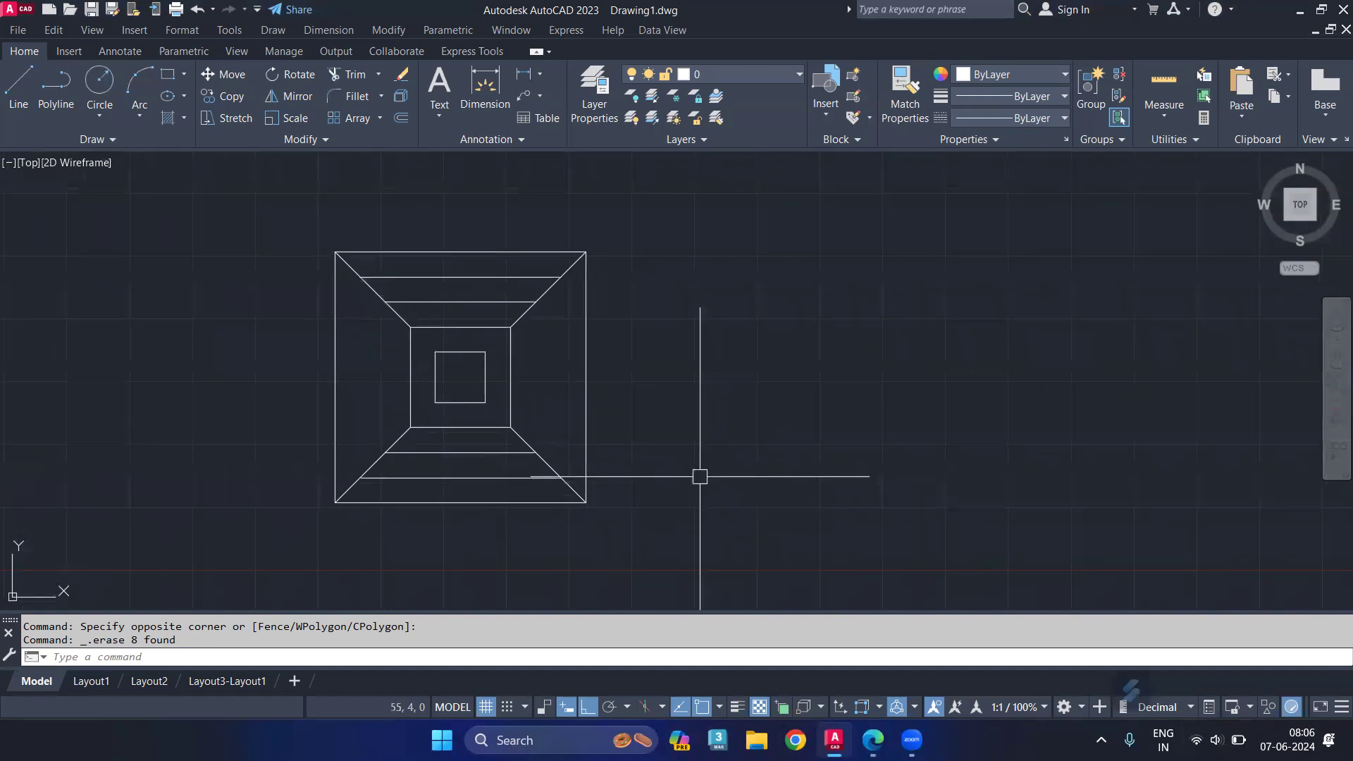
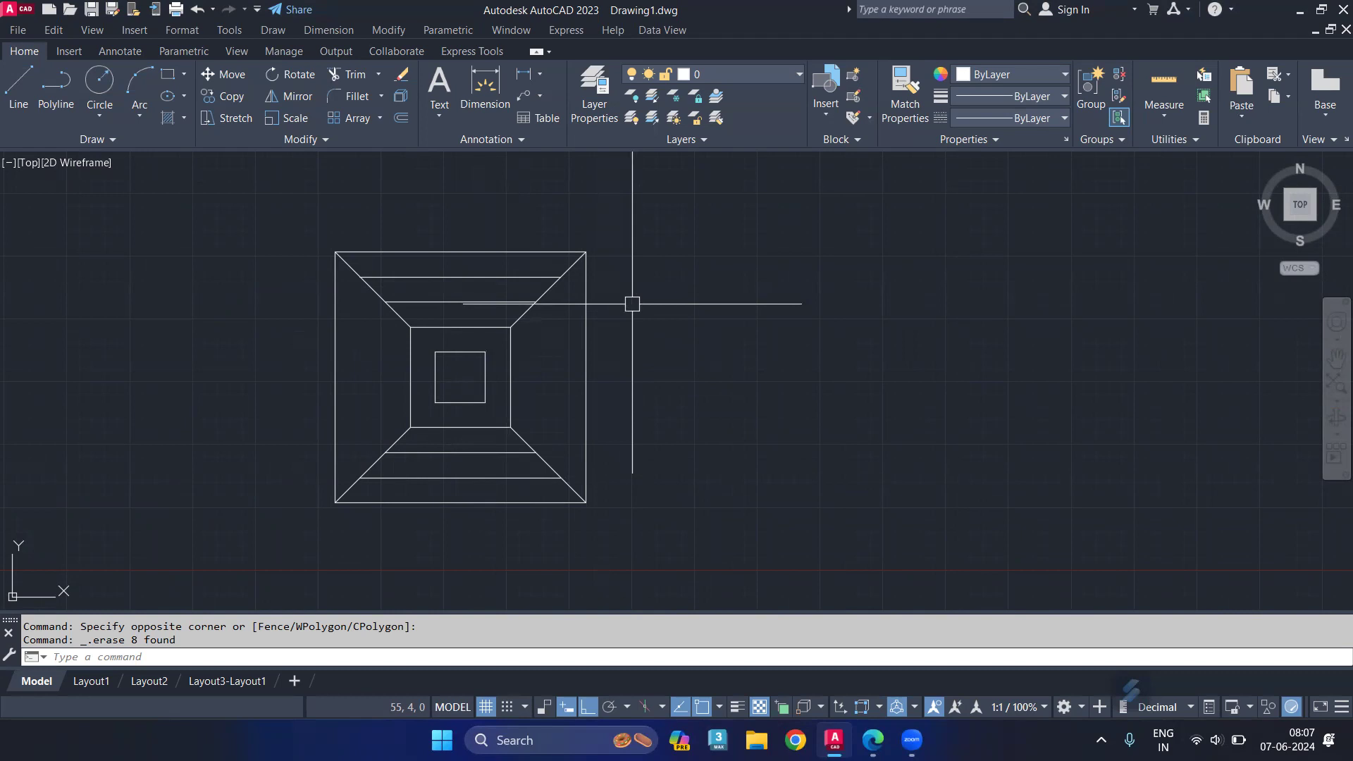
Copy the nested square figure to the clipboard and paste it side by side, starting at the original's lower-right corner
left_click(604, 232)
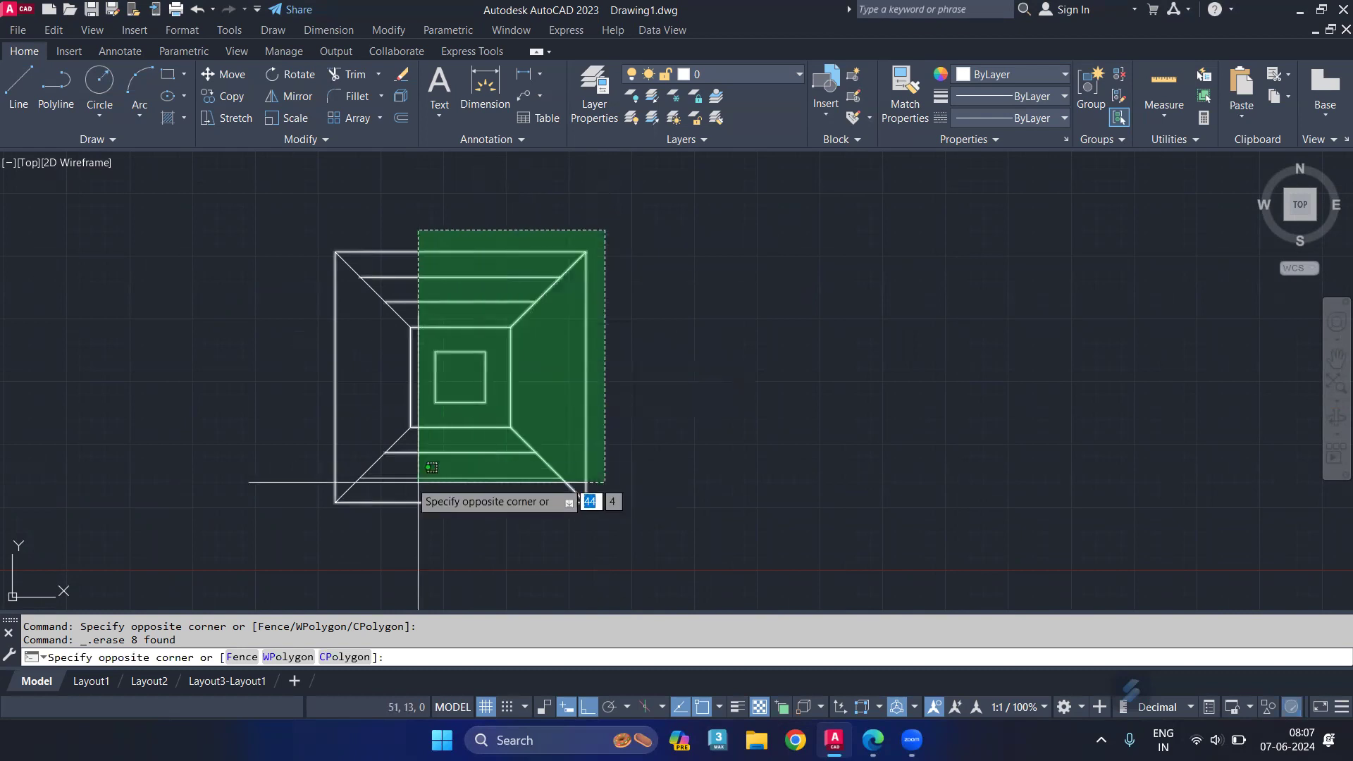
left_click(309, 511)
key("ctrl+c")
left_click(628, 496)
key("Escape")
key("Escape")
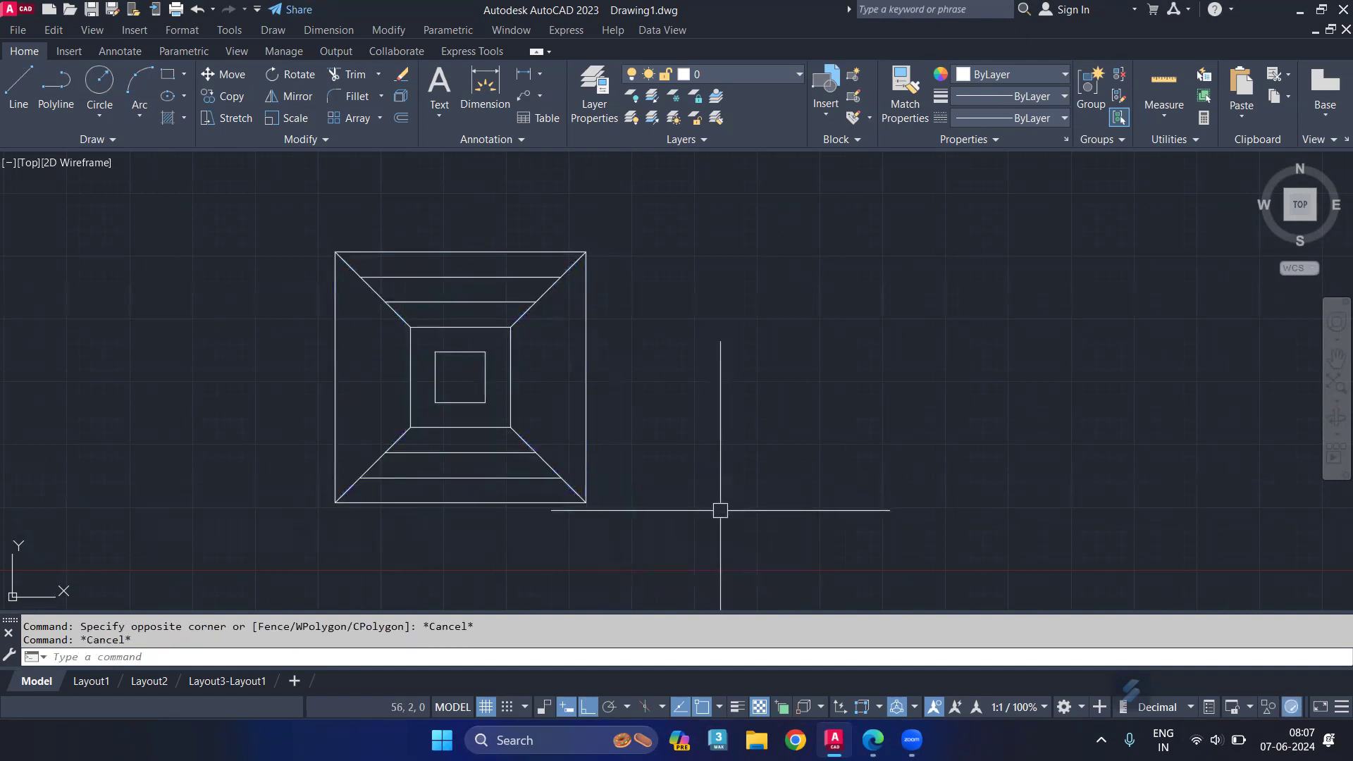
key("ctrl+v")
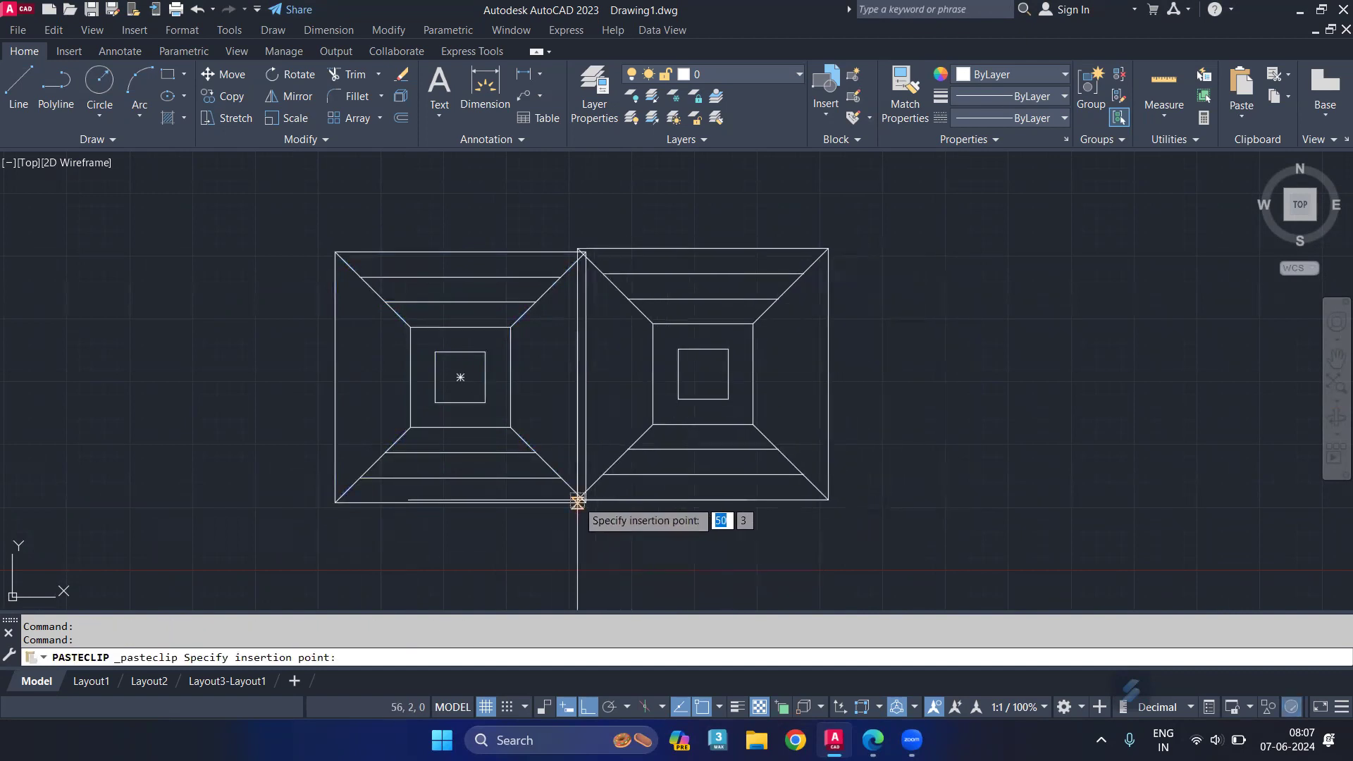
left_click(585, 502)
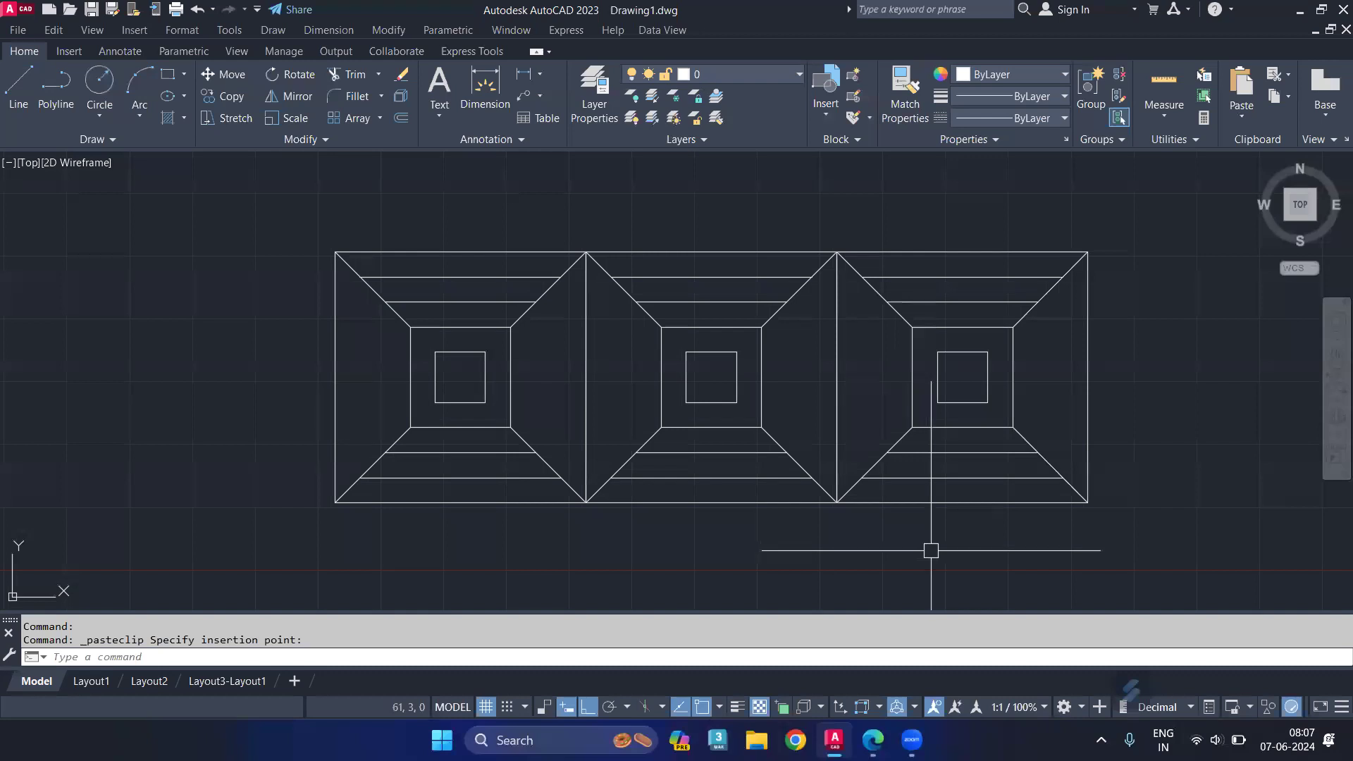
Delete the two pasted figures beside the original nested square
left_click(1128, 225)
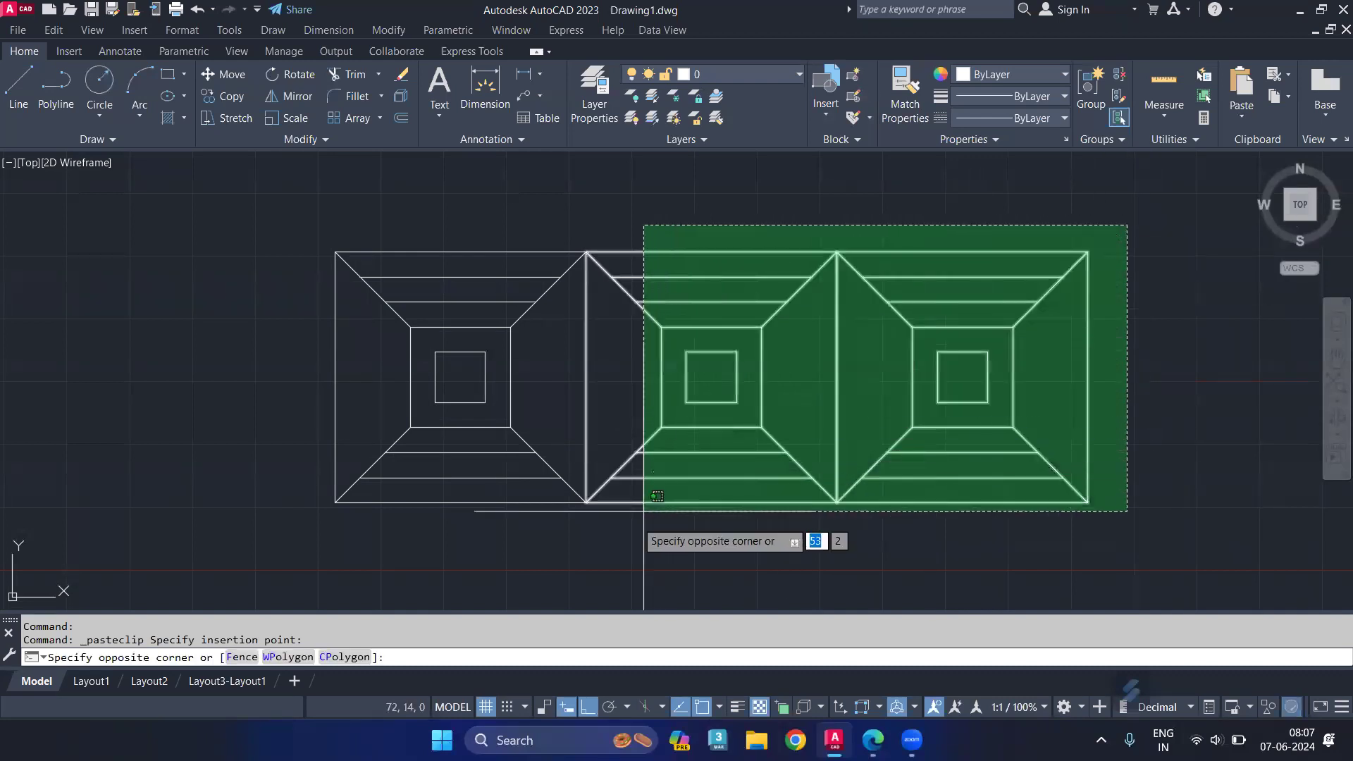
left_click(629, 527)
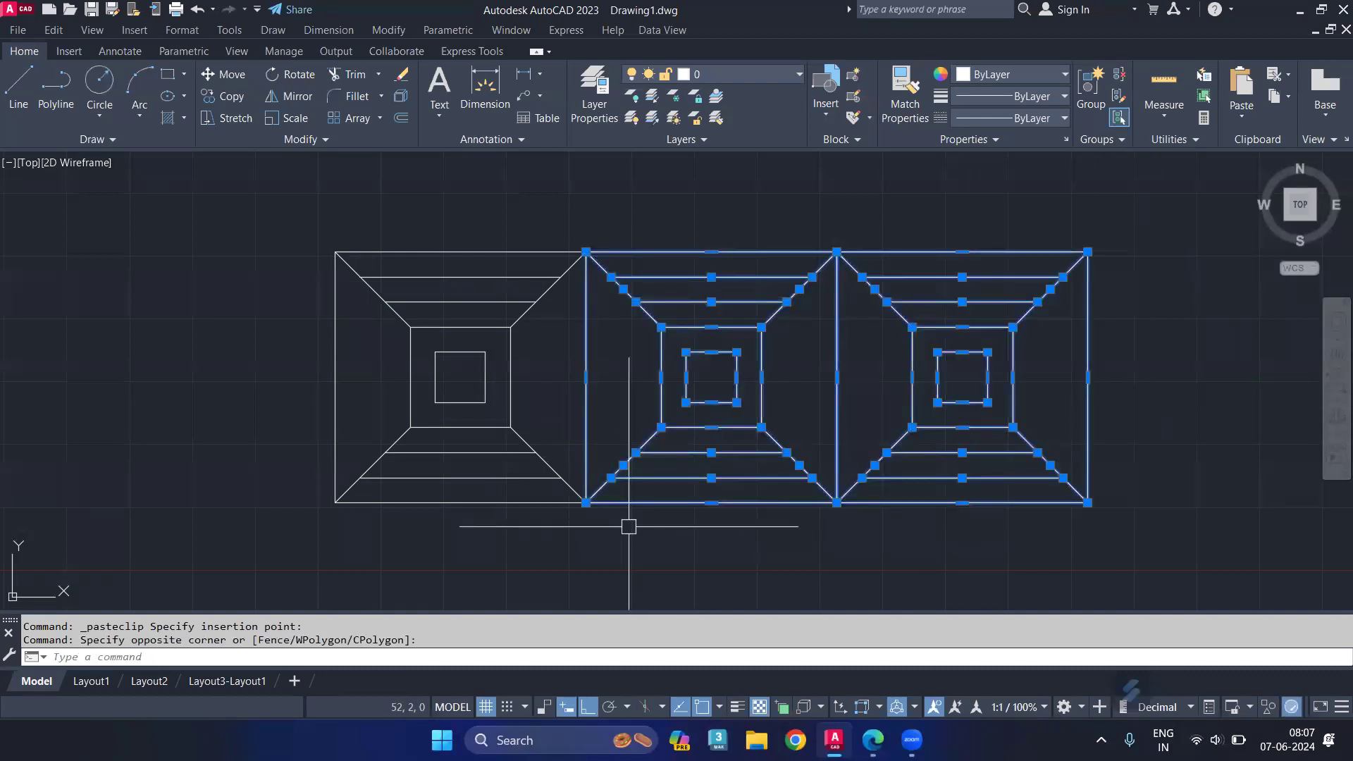
key("Delete")
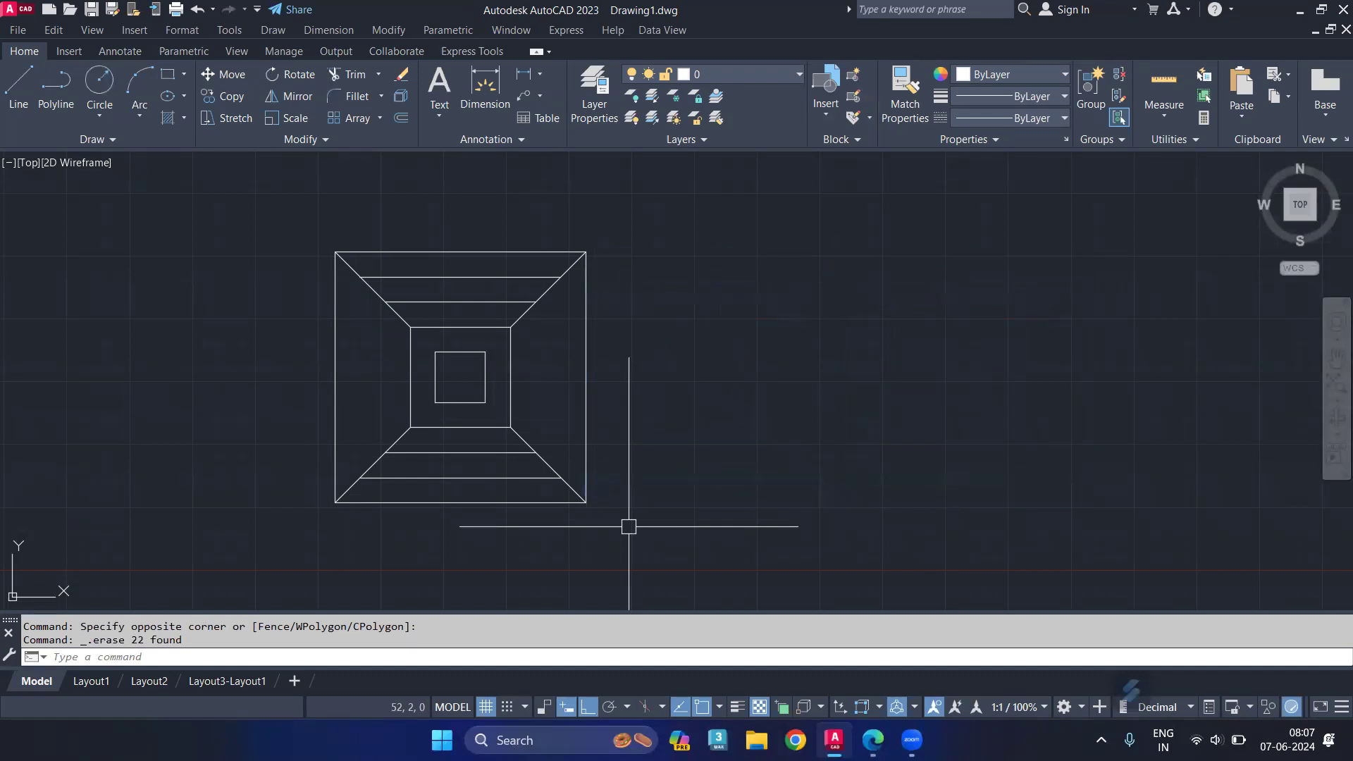
Start copying the complete nested square figure, with its lower-left corner as the base point
type("CO")
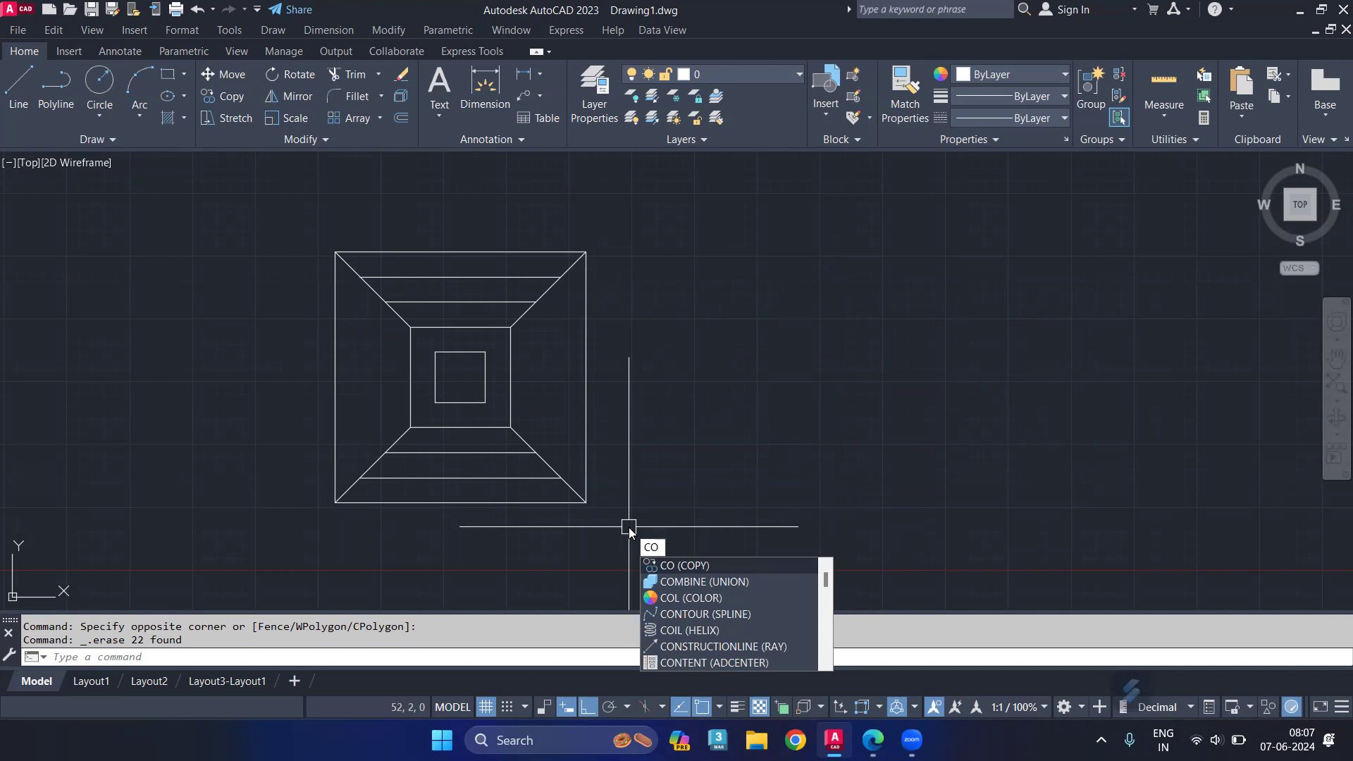
key("Return")
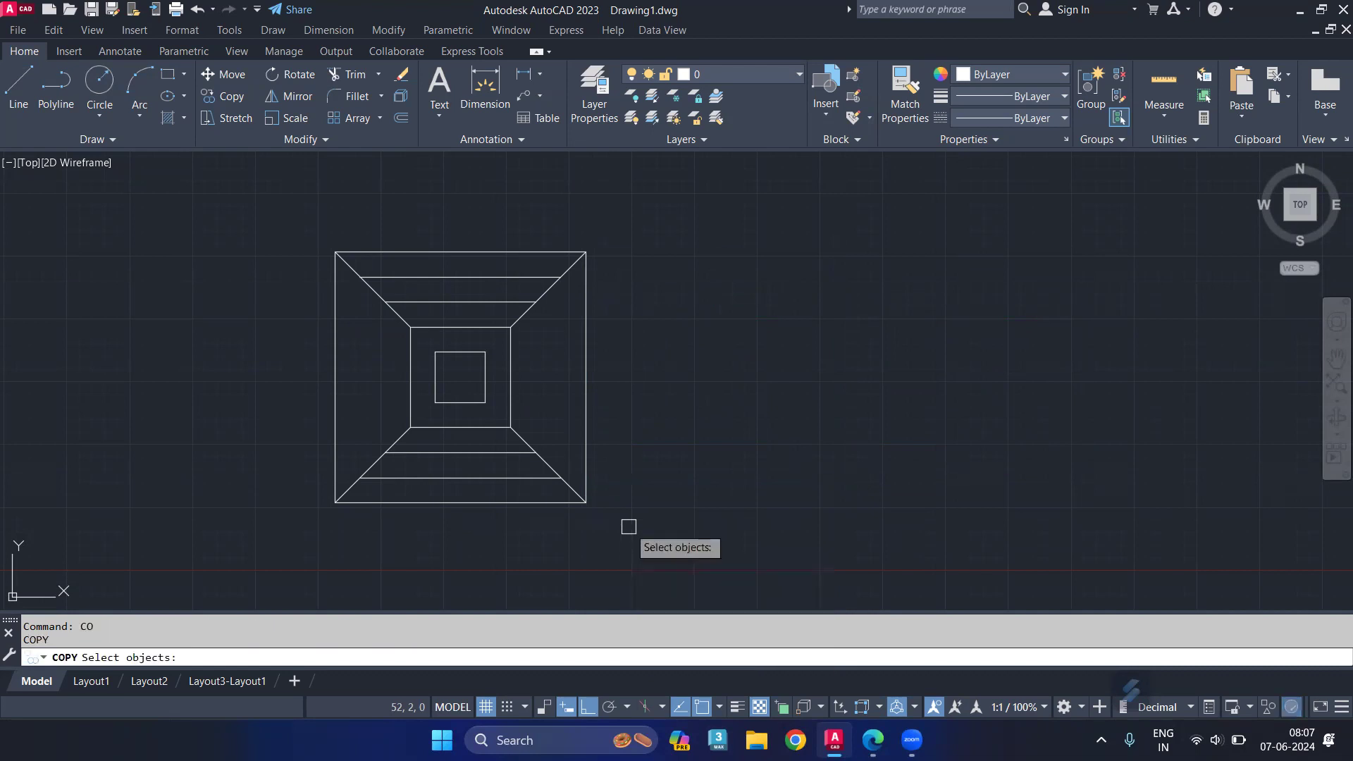
left_click(611, 200)
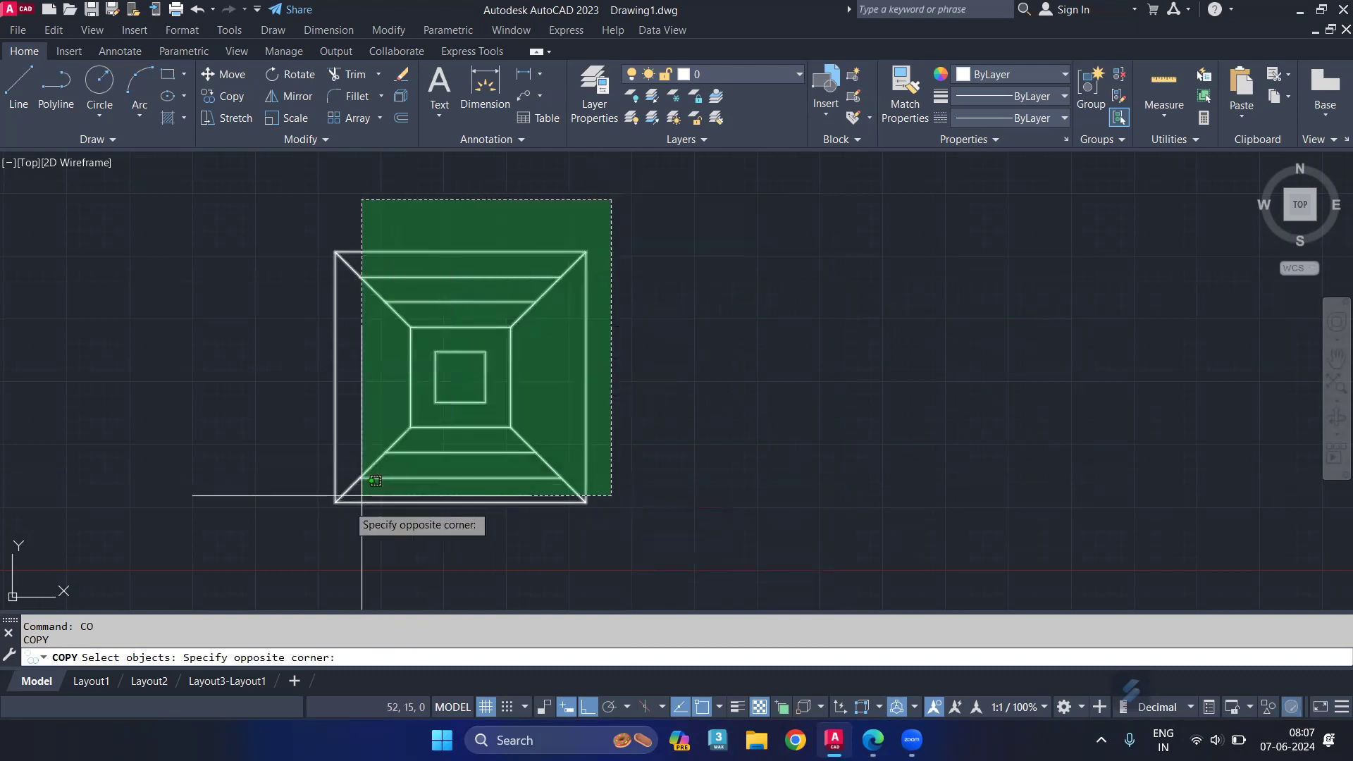
left_click(308, 525)
key("Return")
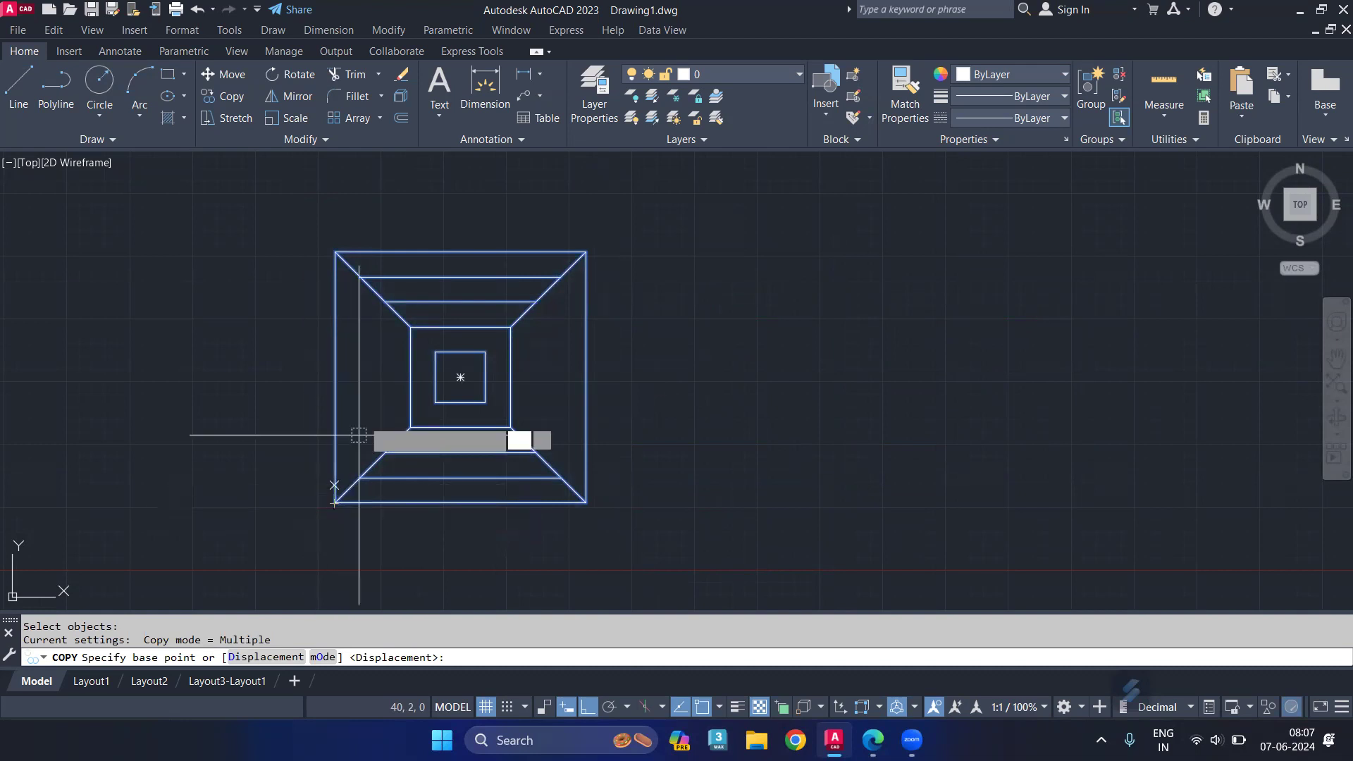
left_click(335, 503)
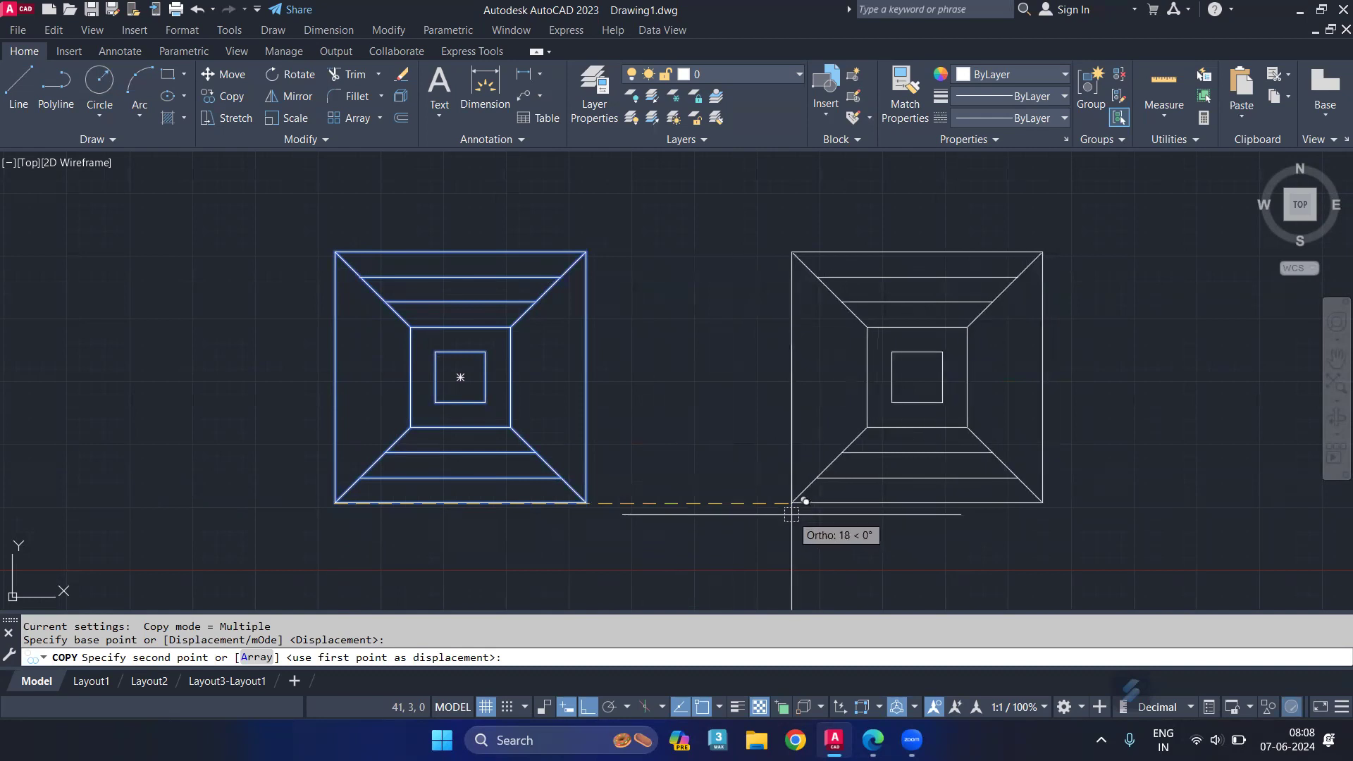
Turn Ortho off and place many copies of the nested square figure at scattered points around the original
key("F8")
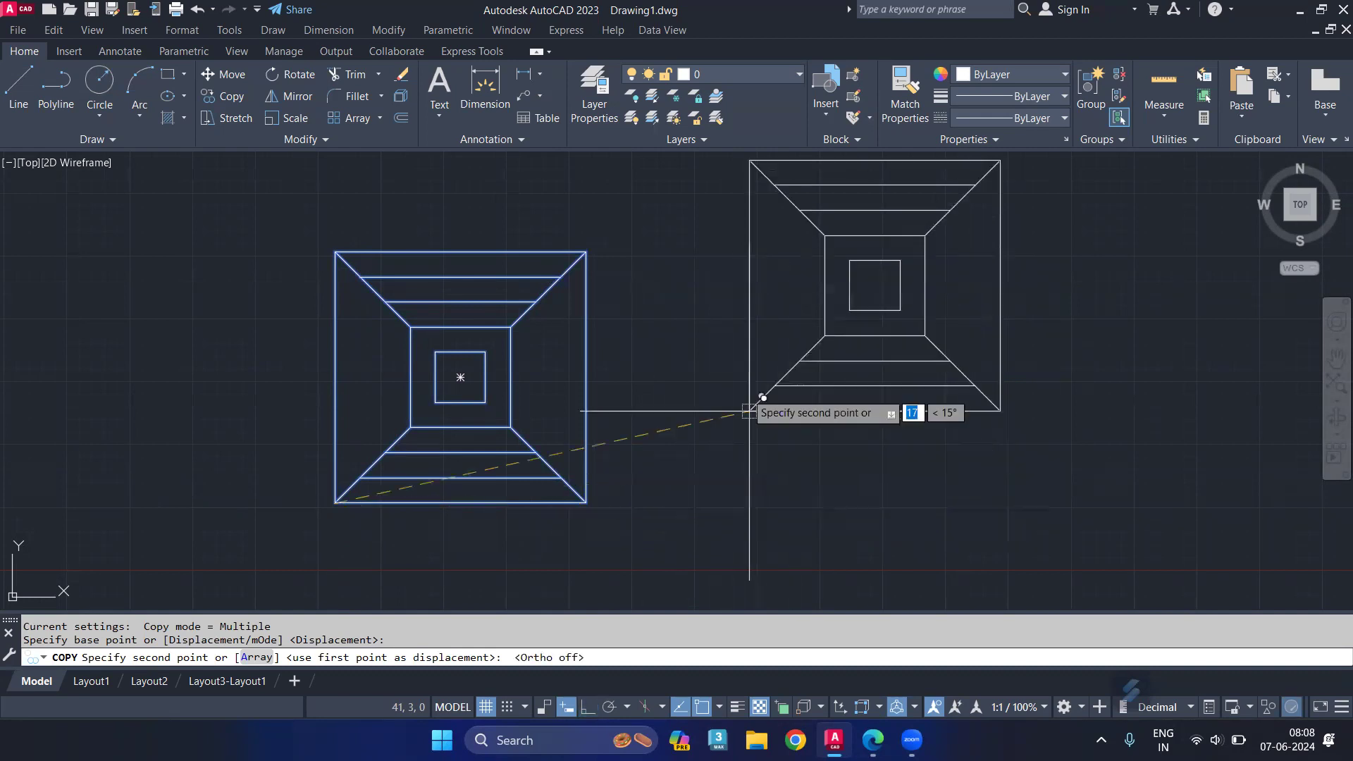
scroll(792, 388, "down", 3)
left_click(695, 345)
left_click(409, 265)
left_click(393, 378)
left_click(589, 468)
left_click(739, 455)
left_click(797, 444)
left_click(906, 363)
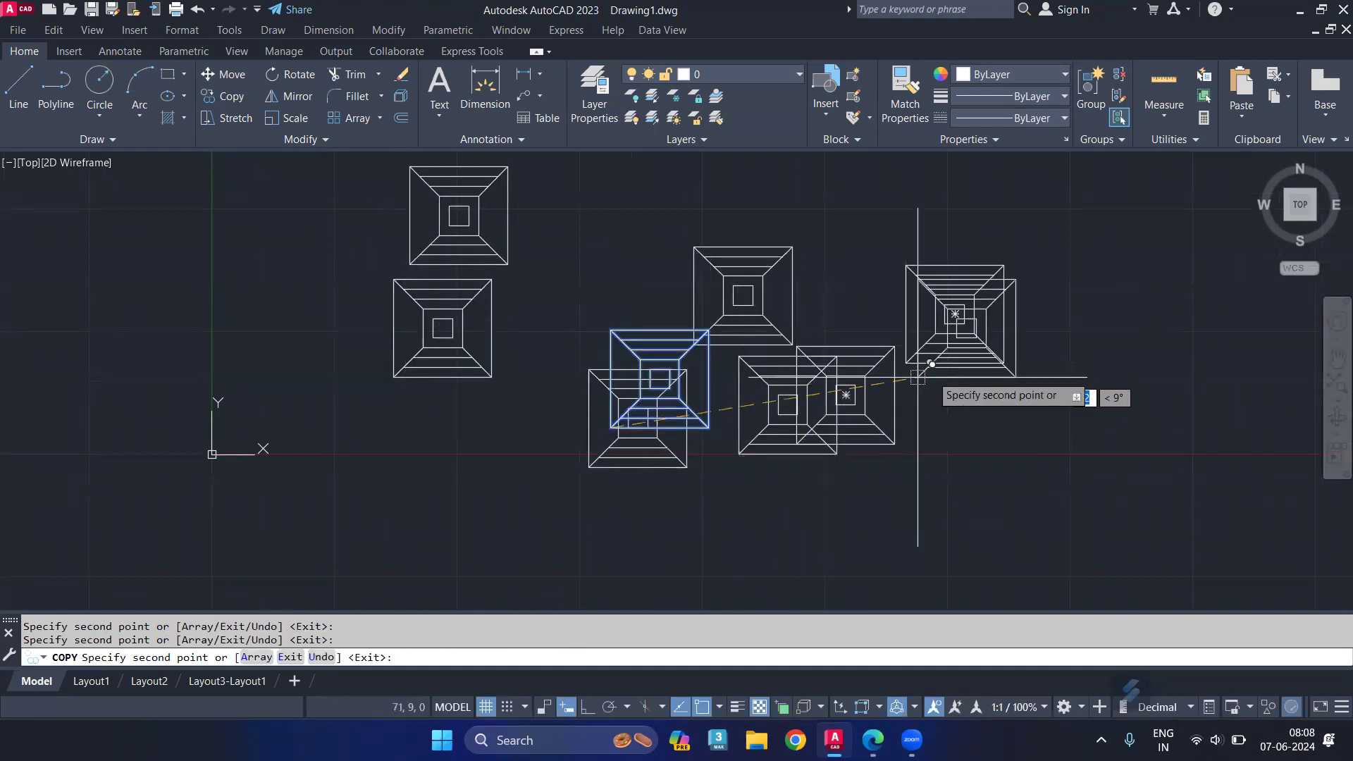
left_click(994, 354)
left_click(1073, 423)
left_click(1042, 494)
left_click(962, 521)
left_click(721, 504)
left_click(443, 463)
left_click(347, 312)
left_click(239, 334)
left_click(333, 490)
left_click(476, 574)
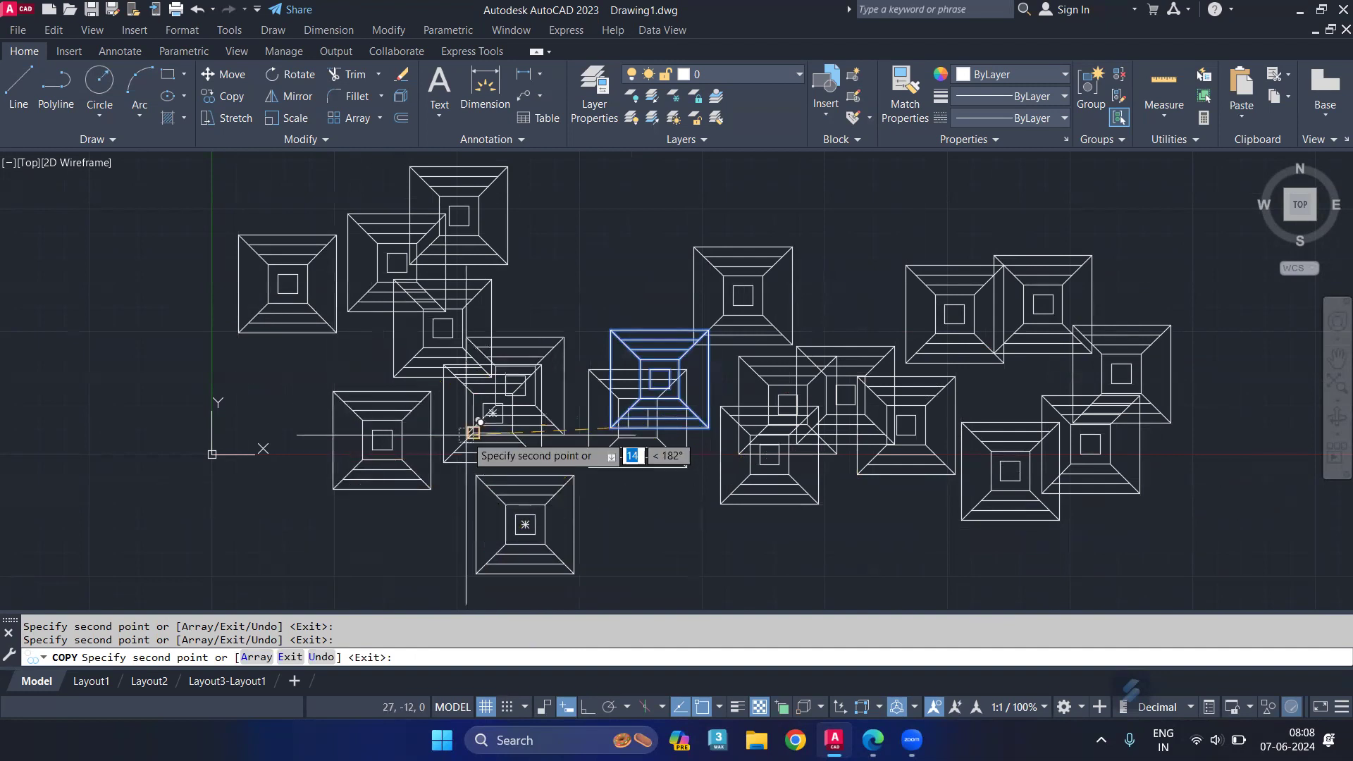
left_click(473, 433)
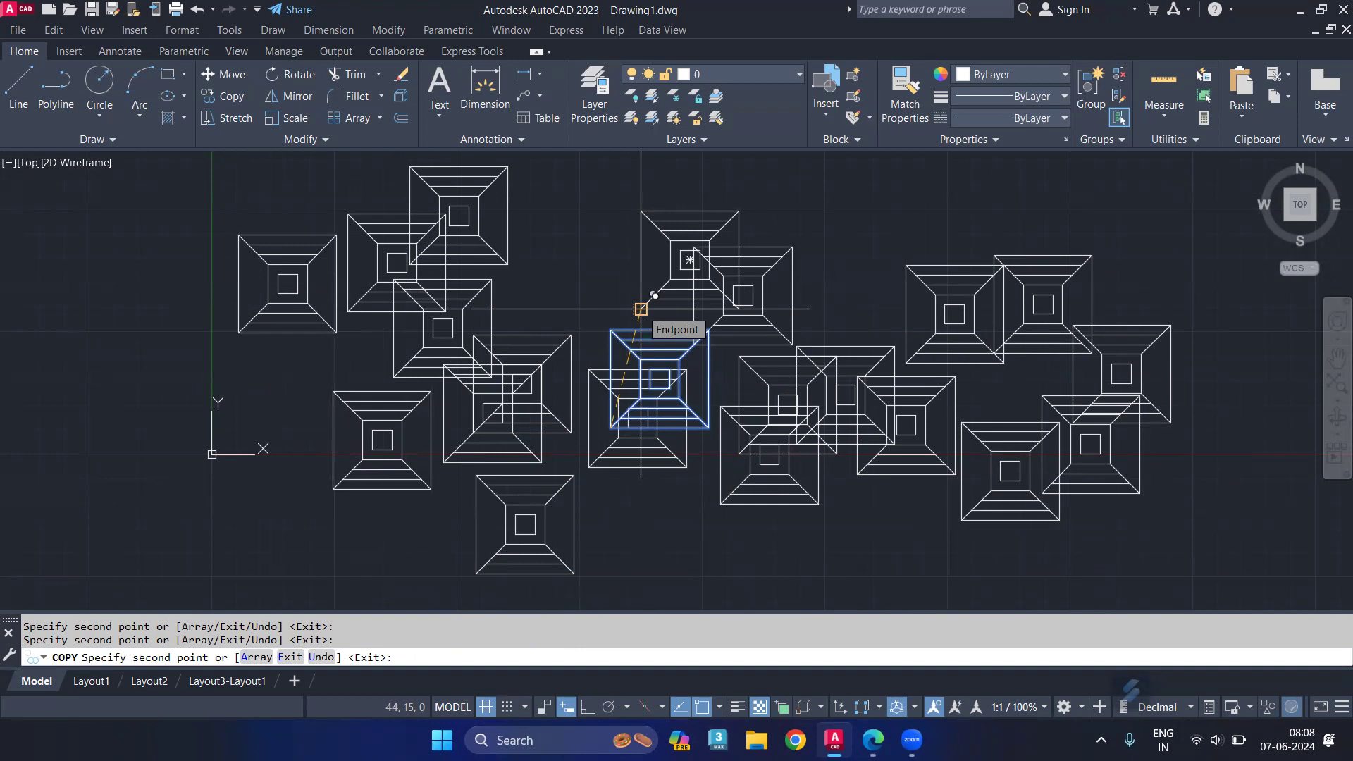
Undo all the scattered copies and the Ortho change, going back to choosing the second point of the copy
key("ctrl+z")
key("ctrl+z")
key("ctrl+z")
key("ctrl+z")
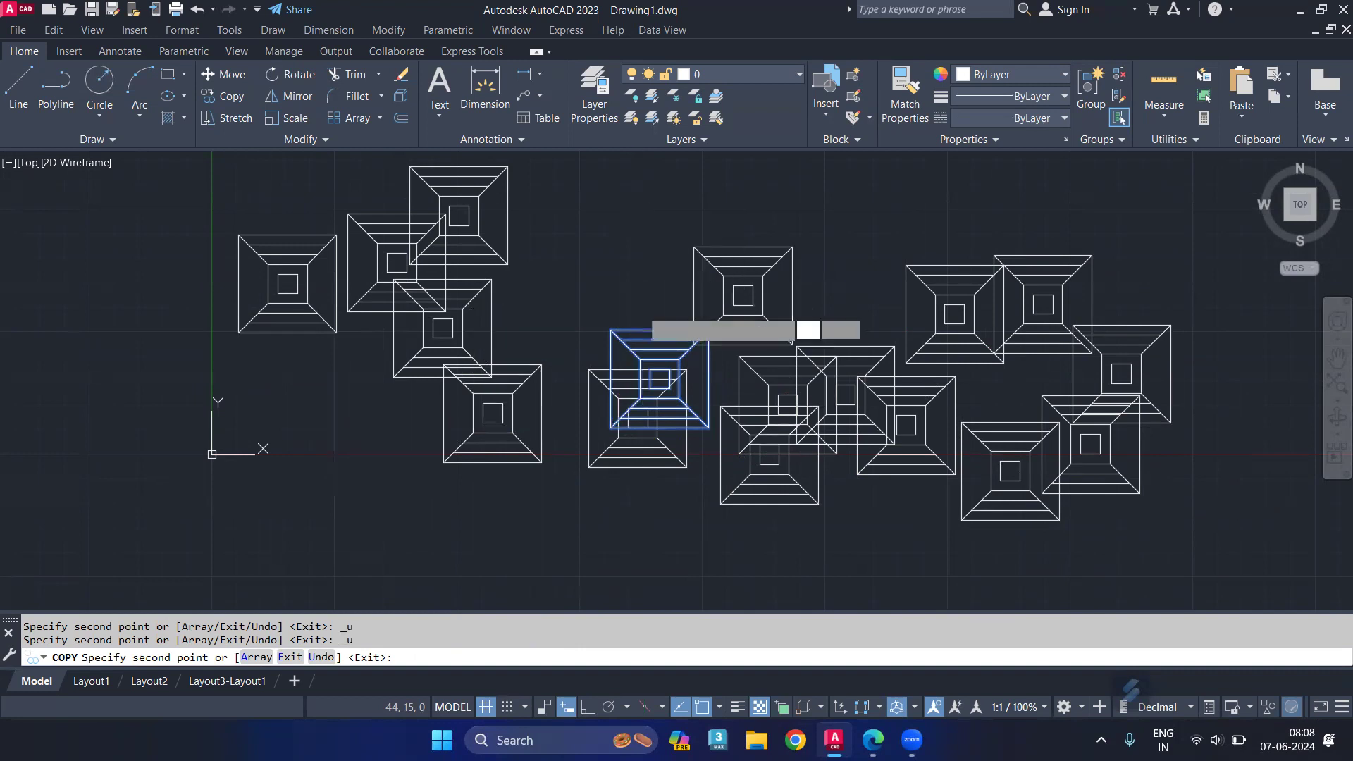
key("ctrl+z")
key("ctrl+z")
key("ctrl+z")
key("ctrl+z")
key("ctrl+z")
key("ctrl+z")
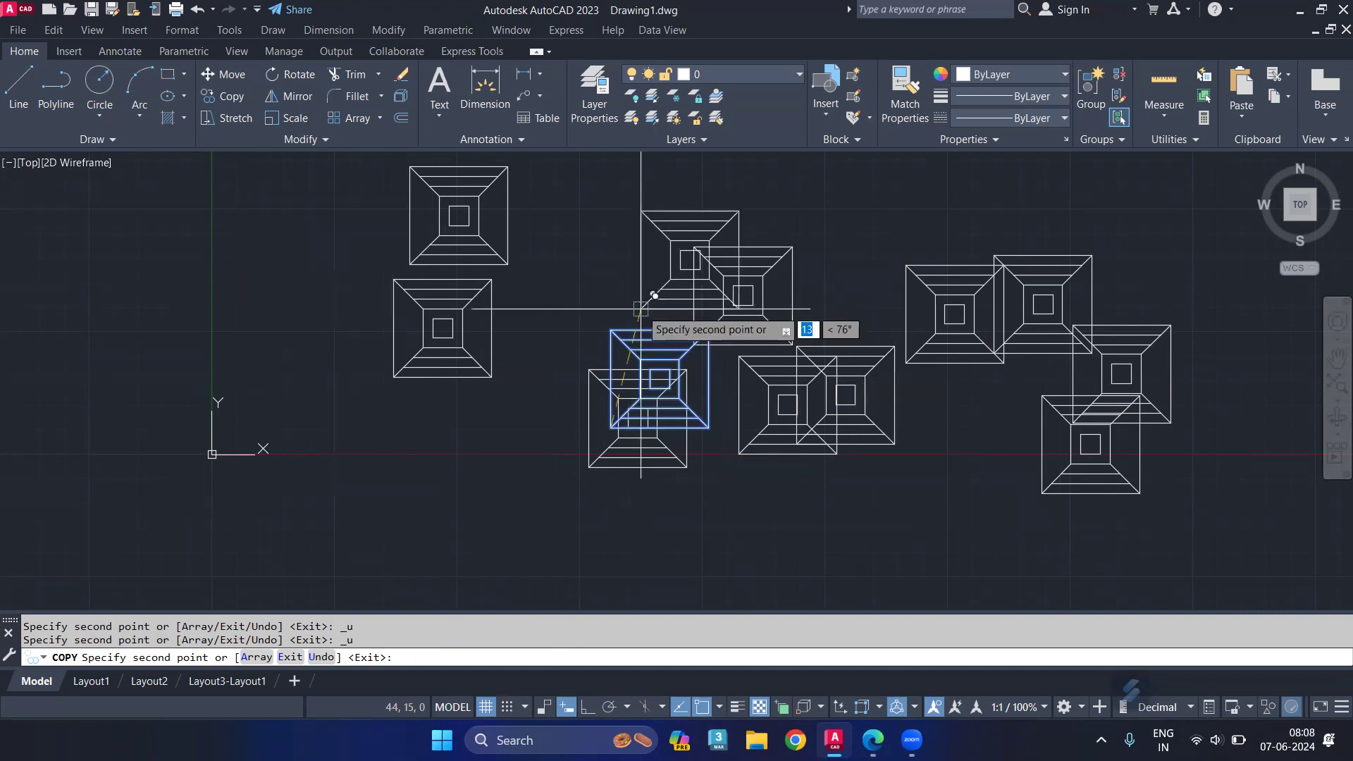
key("ctrl+z")
key("ctrl+z")
key("ctrl+z")
key("ctrl+z")
key("ctrl+z")
key("ctrl+z")
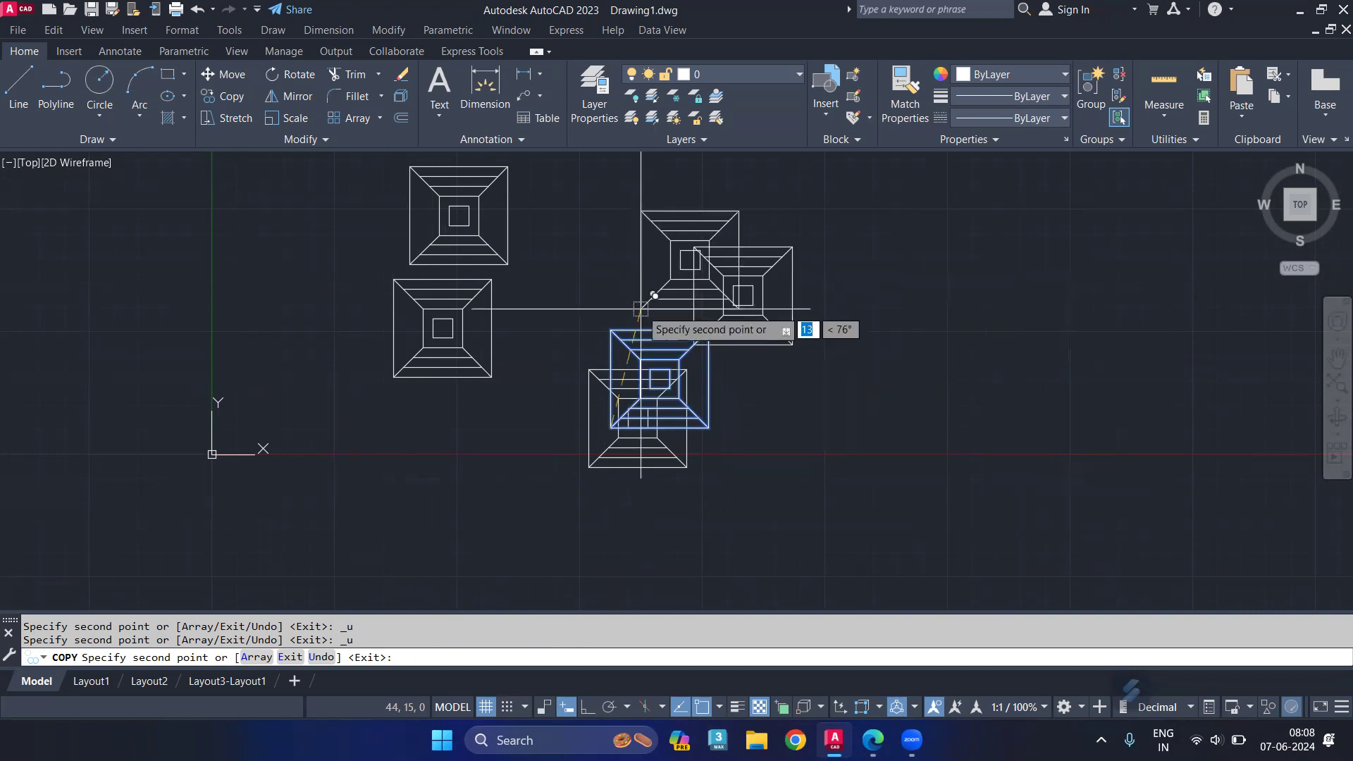
key("ctrl+z")
key("ctrl+z")
key("ctrl+z")
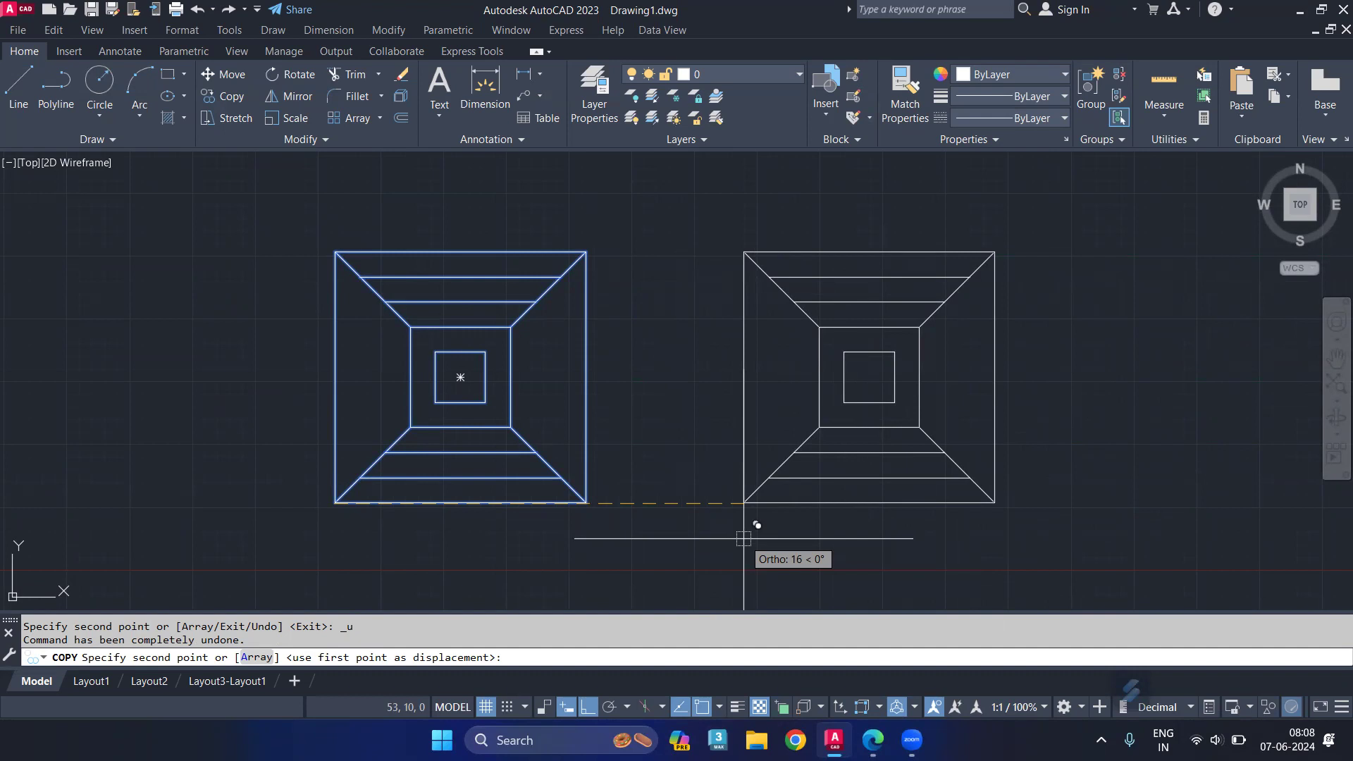
Place copies of the nested square figure 10, 20, 30 and 40 units to the right of the original, and finish copying
type("10")
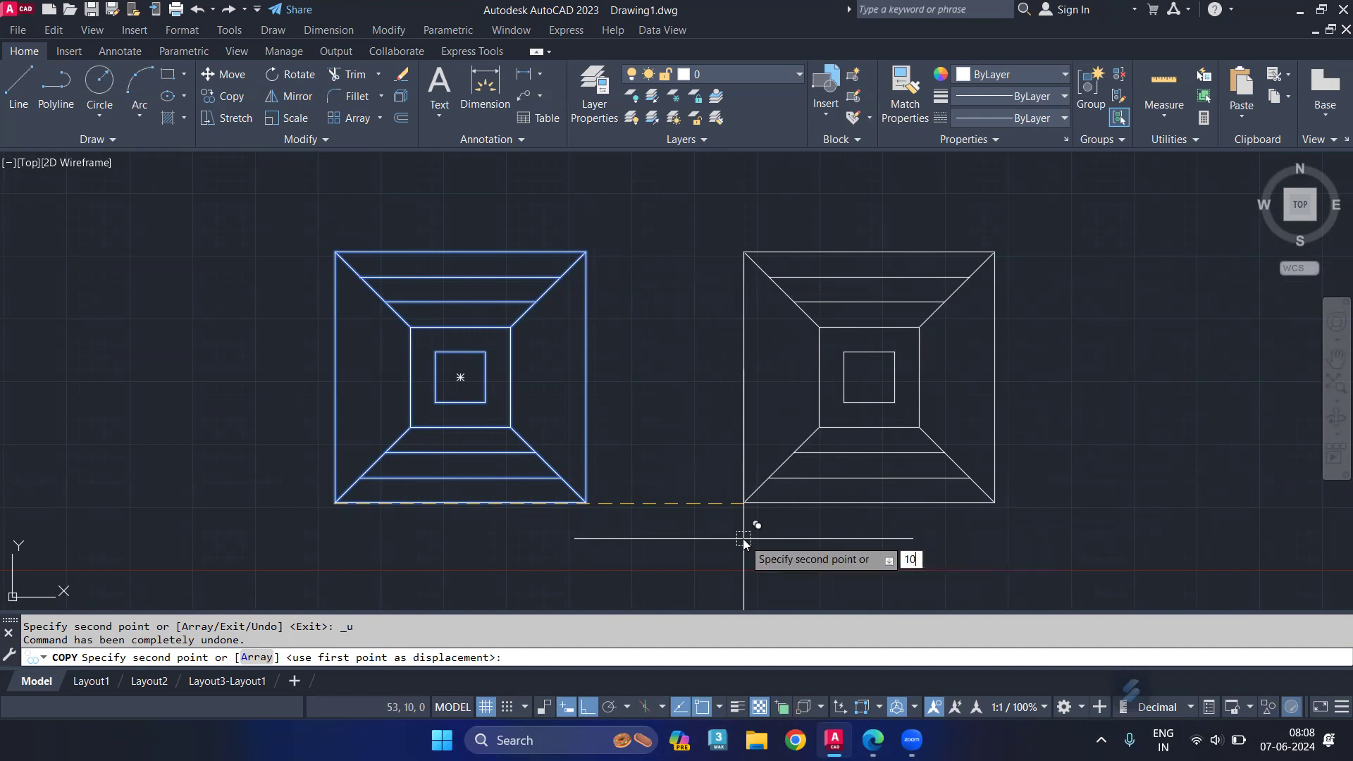
key("Return")
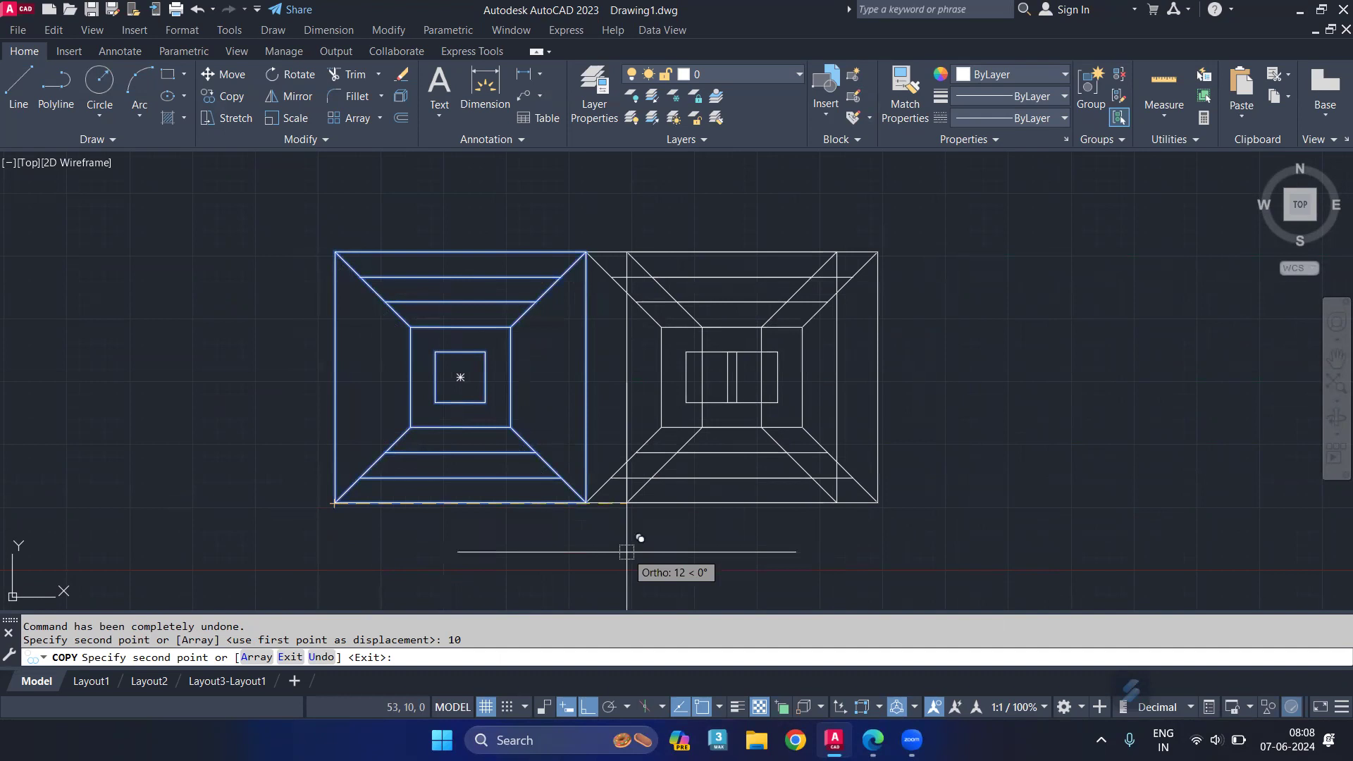
type("20")
key("Return")
type("30")
key("Return")
type("40")
key("Return")
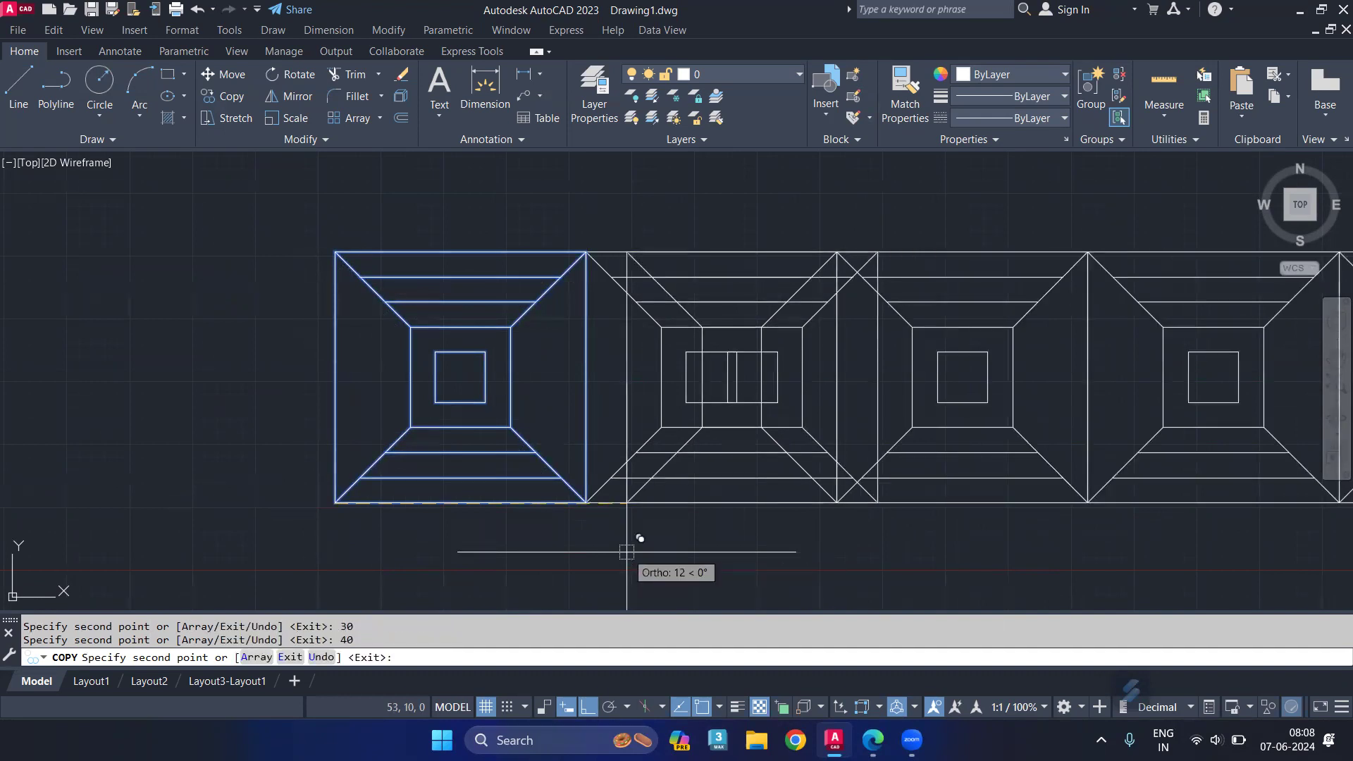
scroll(666, 487, "down", 4)
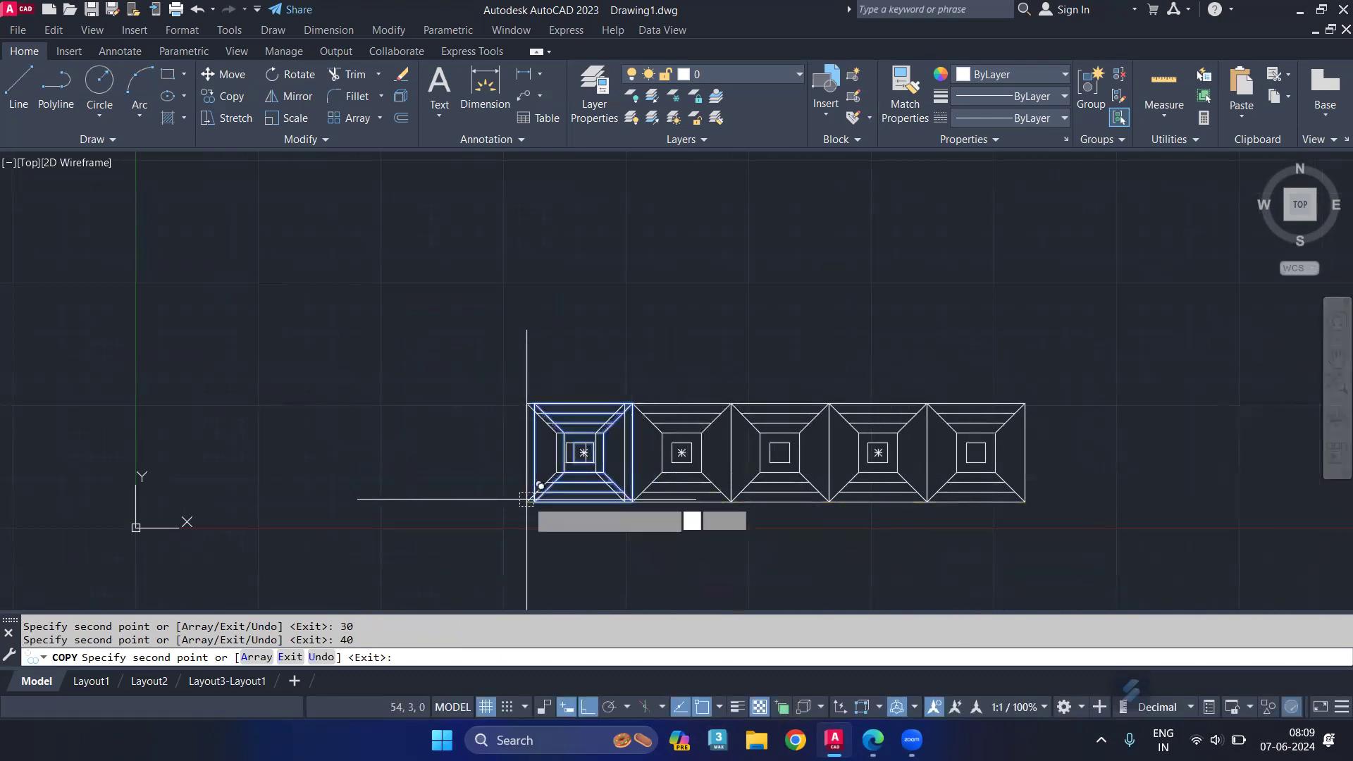
key("Return")
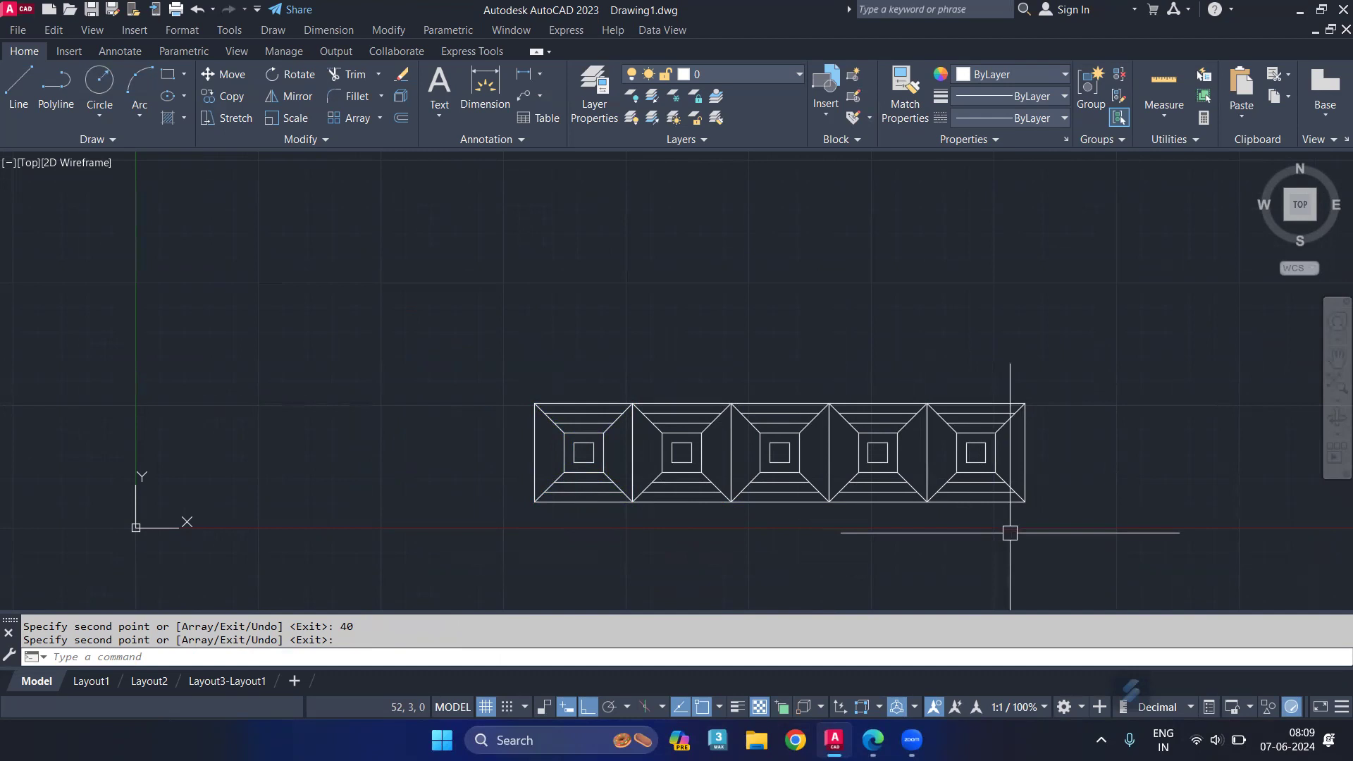
Switch to the Google Docs notes and add the line "Co / cp = copy", followed by a line starting with "Select"
left_click(873, 740)
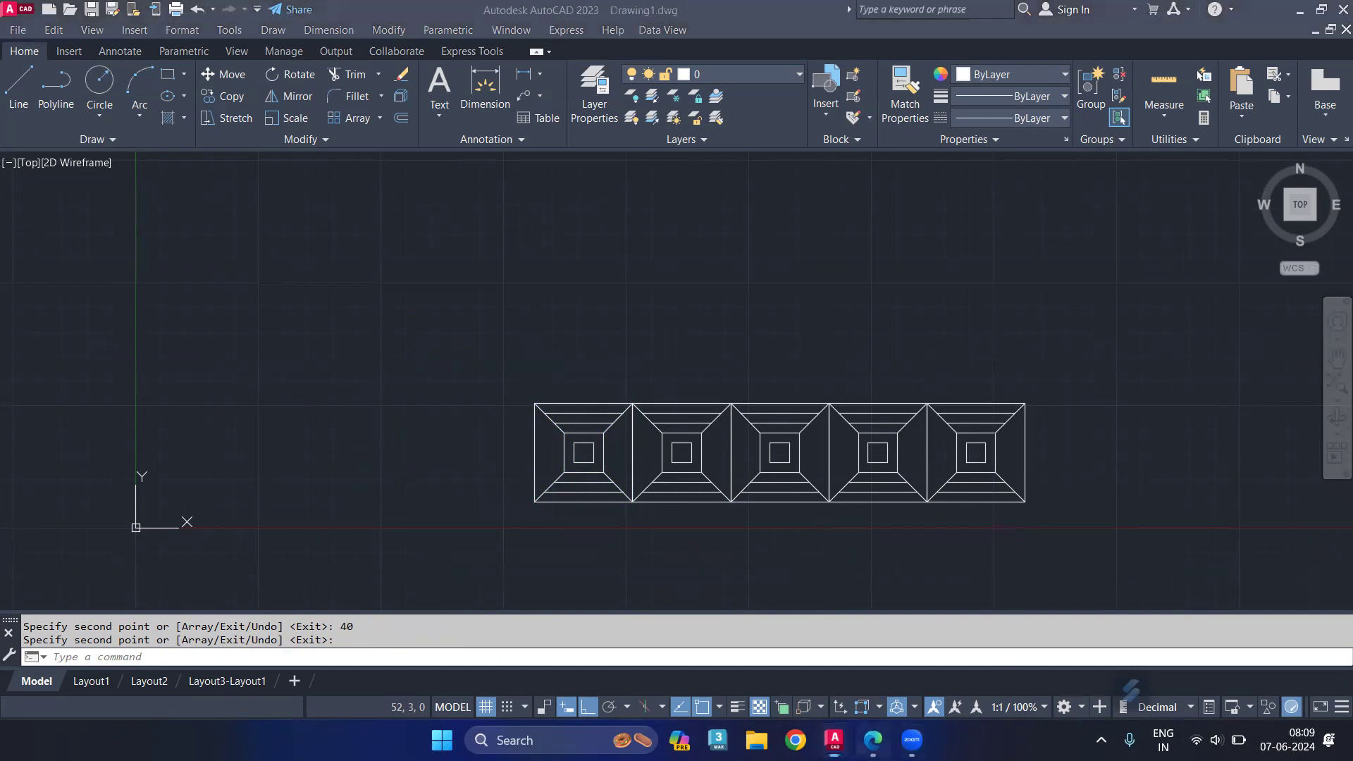
key("Return")
key("Return")
key("Return")
type("Co / cp = cpoy")
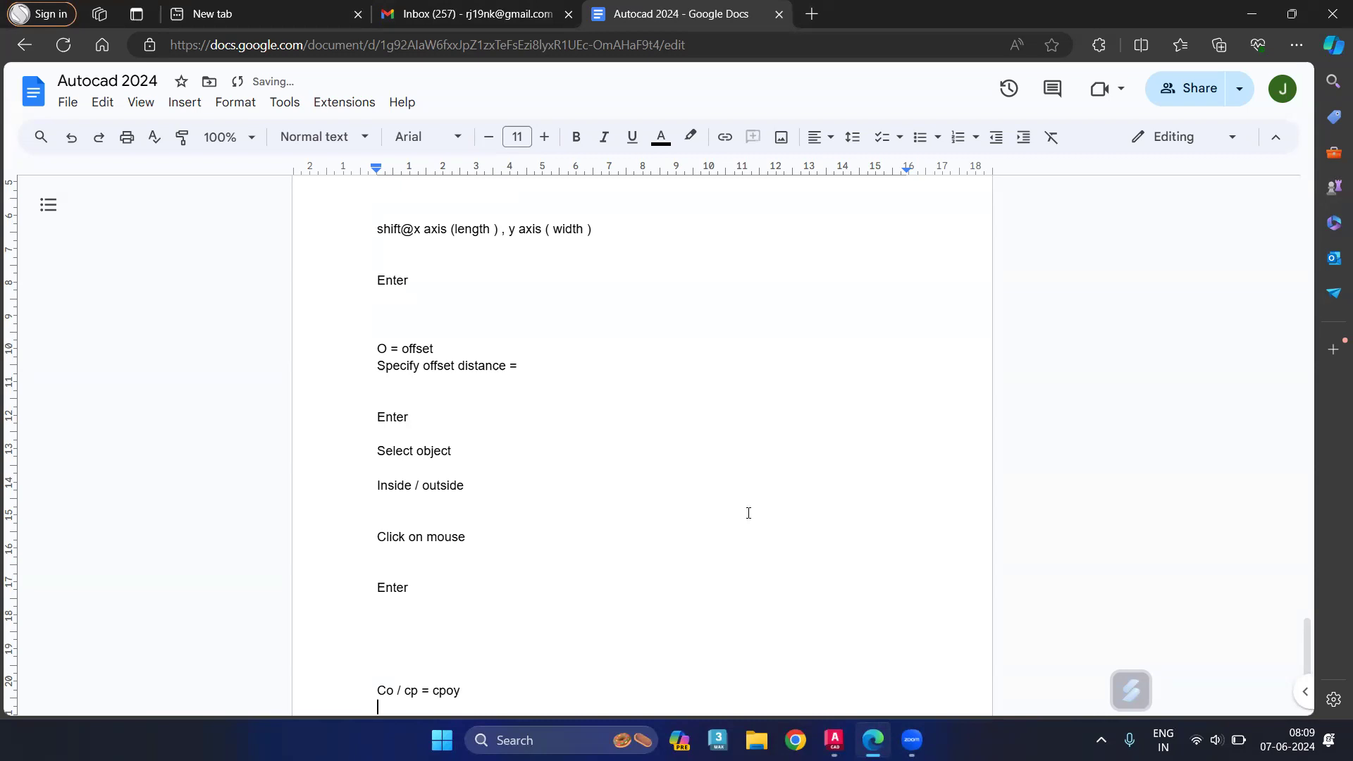
key("Return")
key("Return")
type("slect")
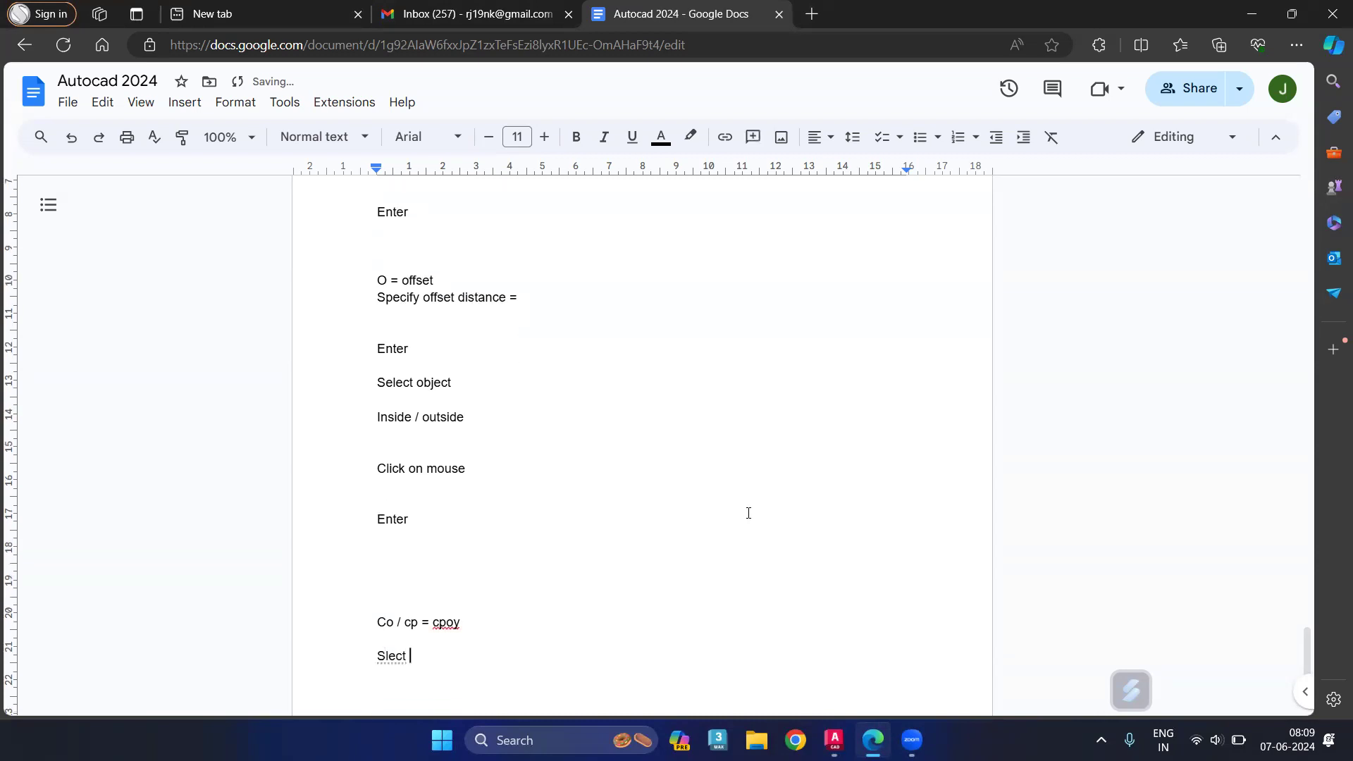
key("BackSpace")
key("BackSpace")
key("BackSpace")
key("BackSpace")
key("BackSpace")
type("elect")
right_click(453, 624)
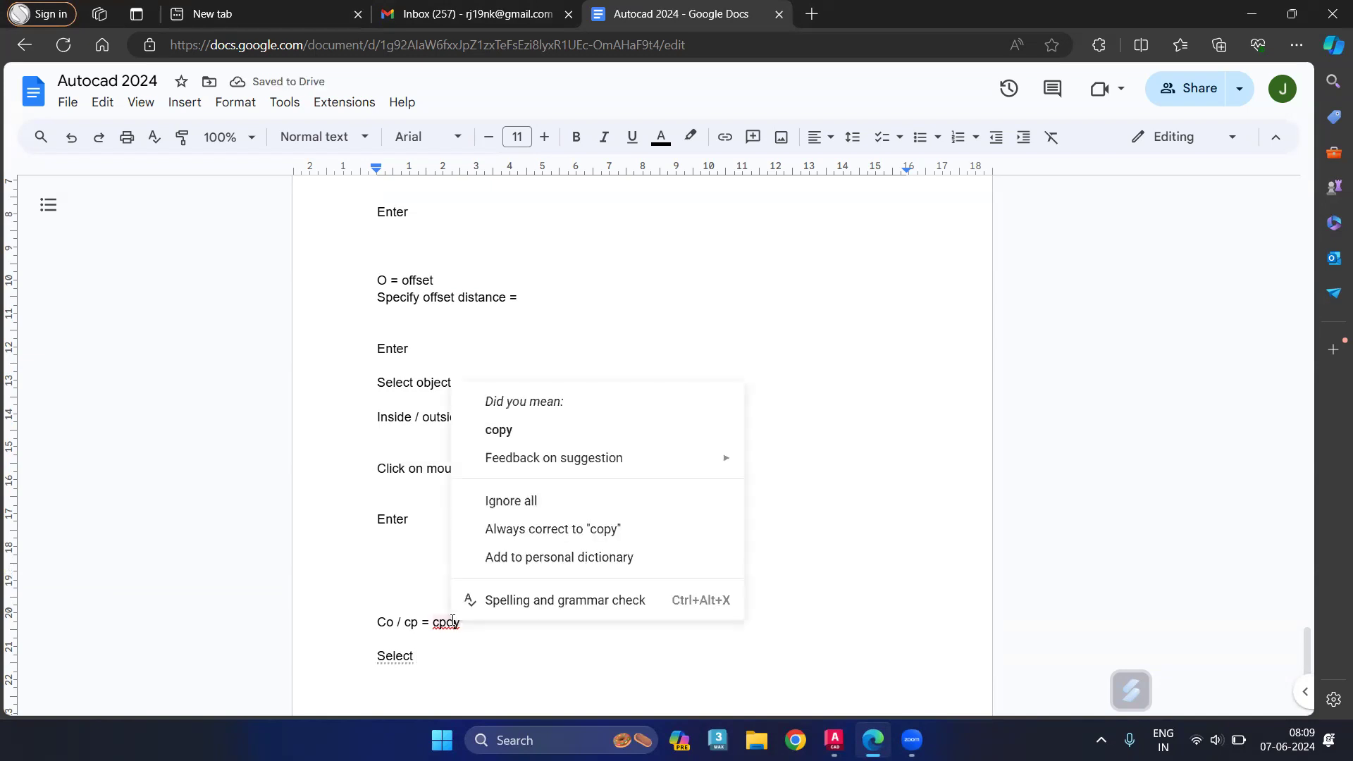
left_click(530, 430)
Complete the unfinished line as "Select object" and add the line "To copy object" beneath it
type("multiple objec")
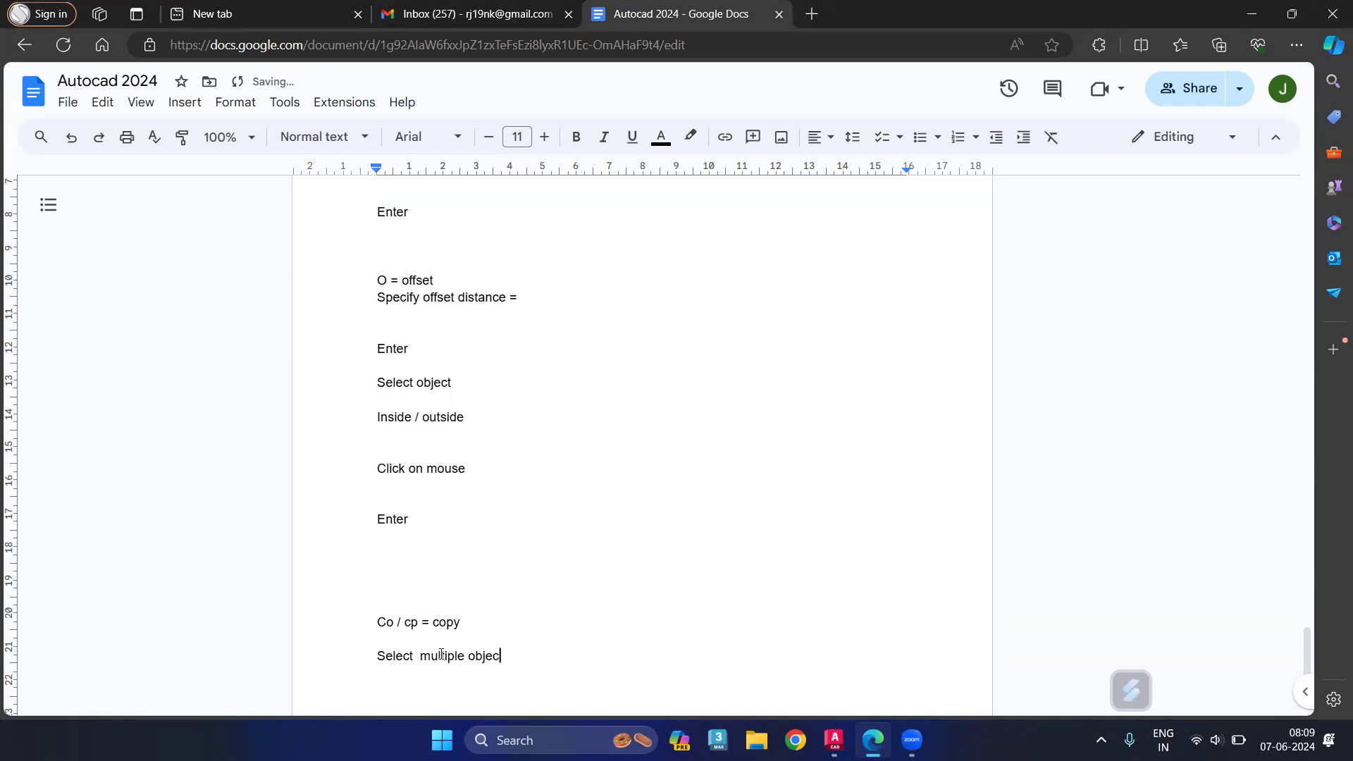
type("t \\\\")
key("BackSpace")
key("BackSpace")
key("BackSpace")
key("BackSpace")
key("BackSpace")
key("BackSpace")
key("BackSpace")
key("BackSpace")
key("BackSpace")
key("BackSpace")
key("BackSpace")
key("BackSpace")
key("BackSpace")
key("BackSpace")
key("BackSpace")
key("BackSpace")
key("BackSpace")
key("BackSpace")
key("BackSpace")
type("object")
key("Return")
type("to co")
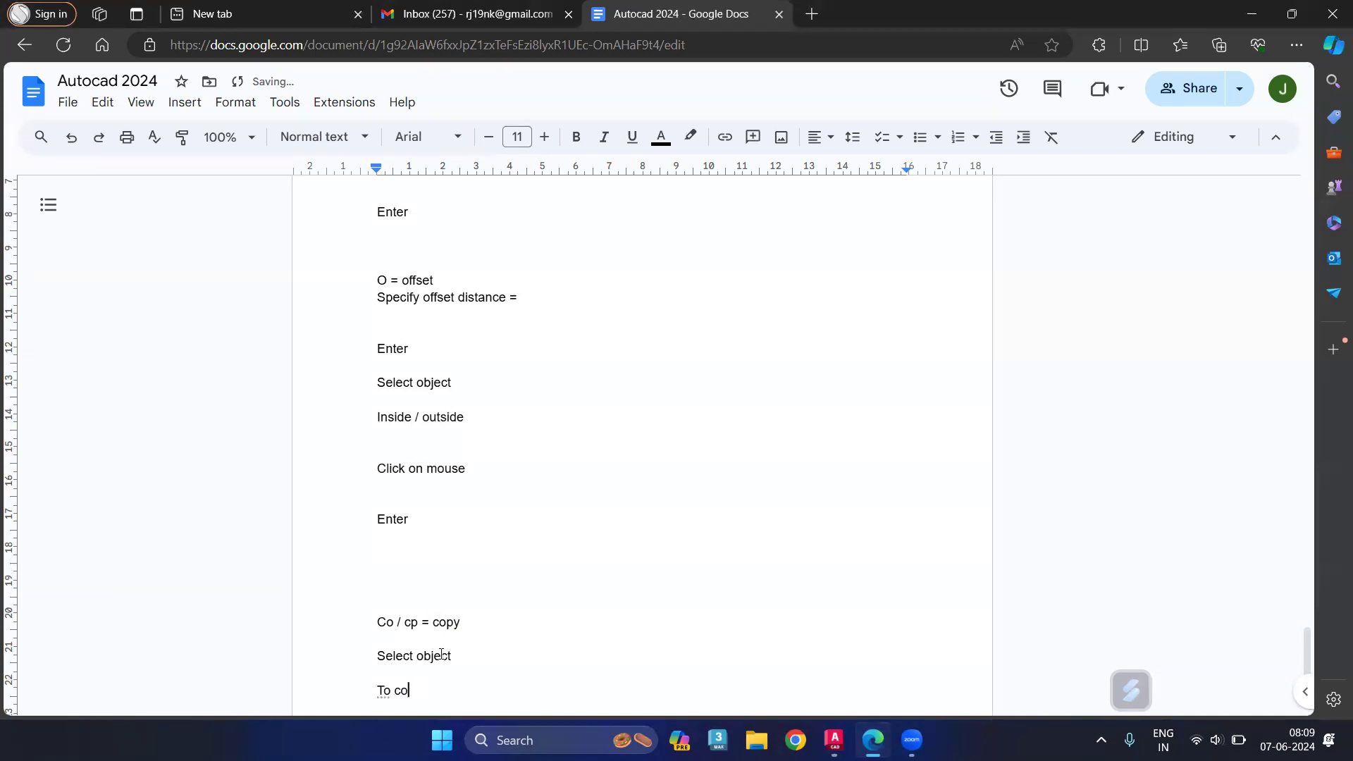
type("py object")
Add the line "Copy mode = multiple object" to the copy notes, with several blank lines after it
key("Return")
key("Return")
type("cpoy")
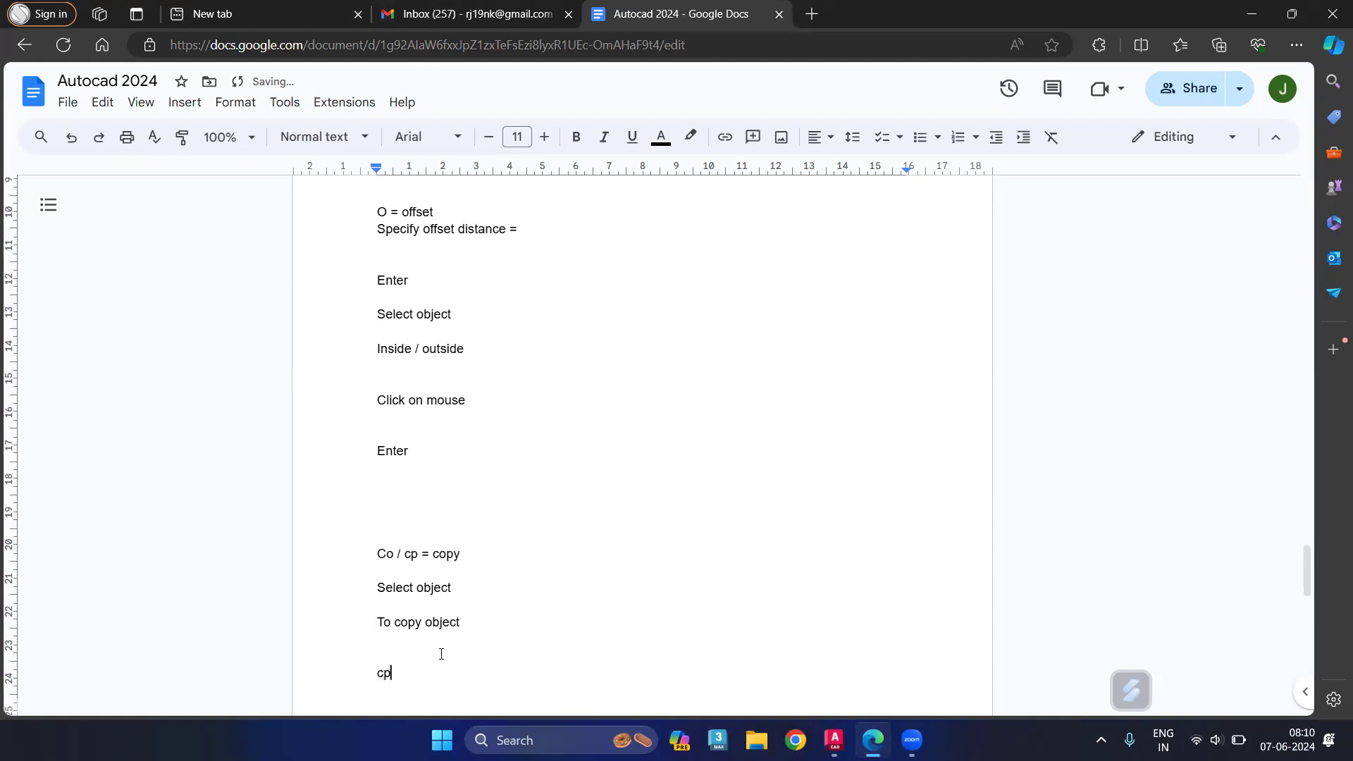
key("BackSpace")
key("BackSpace")
key("BackSpace")
type("opy mode = multiple object")
key("Return")
key("Return")
key("Return")
key("Return")
key("Return")
key("Return")
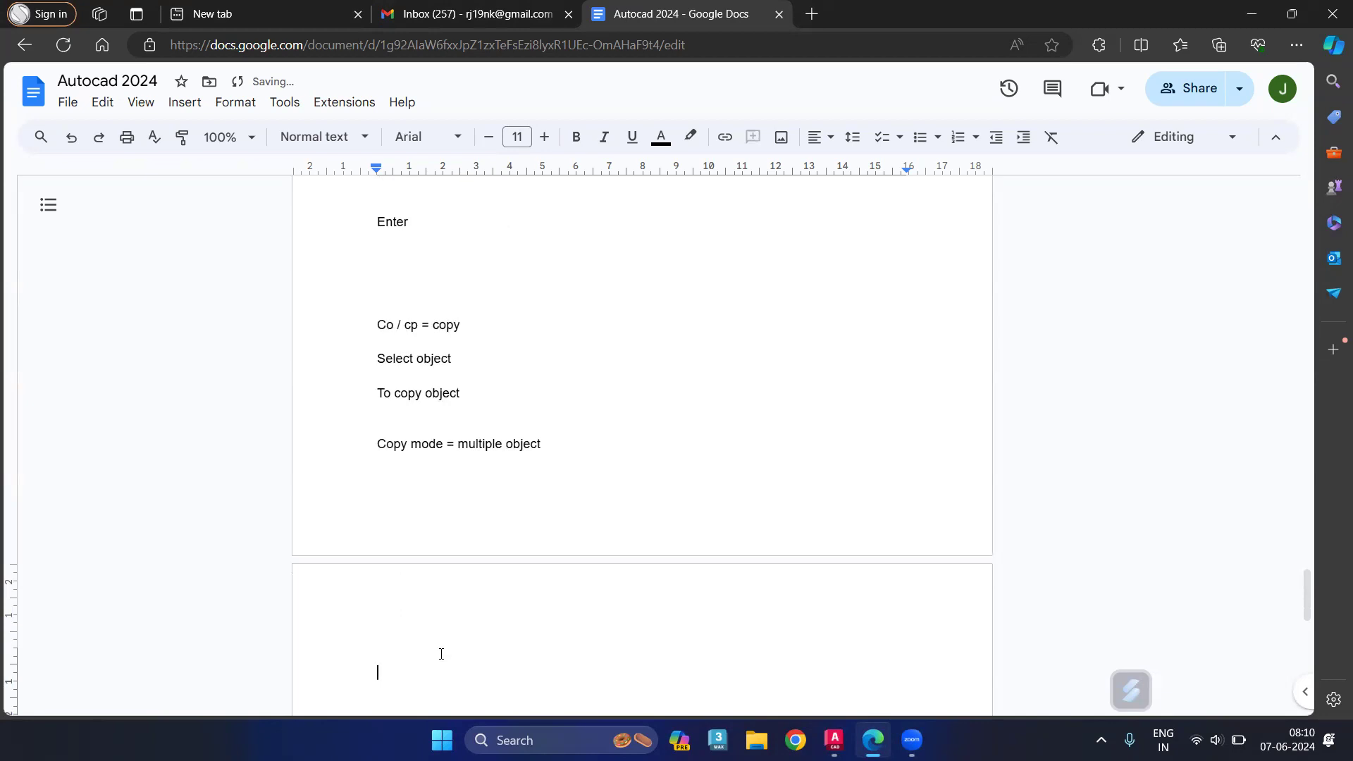
Finish the copy notes with the lines "Base point", "Second point" and "Enter", followed by blank lines
type("Base point")
key("Return")
type("smel")
key("BackSpace")
key("BackSpace")
key("BackSpace")
type("econd point")
key("Return")
key("Return")
type("Enter")
key("Return")
key("Return")
key("Return")
key("Return")
key("Return")
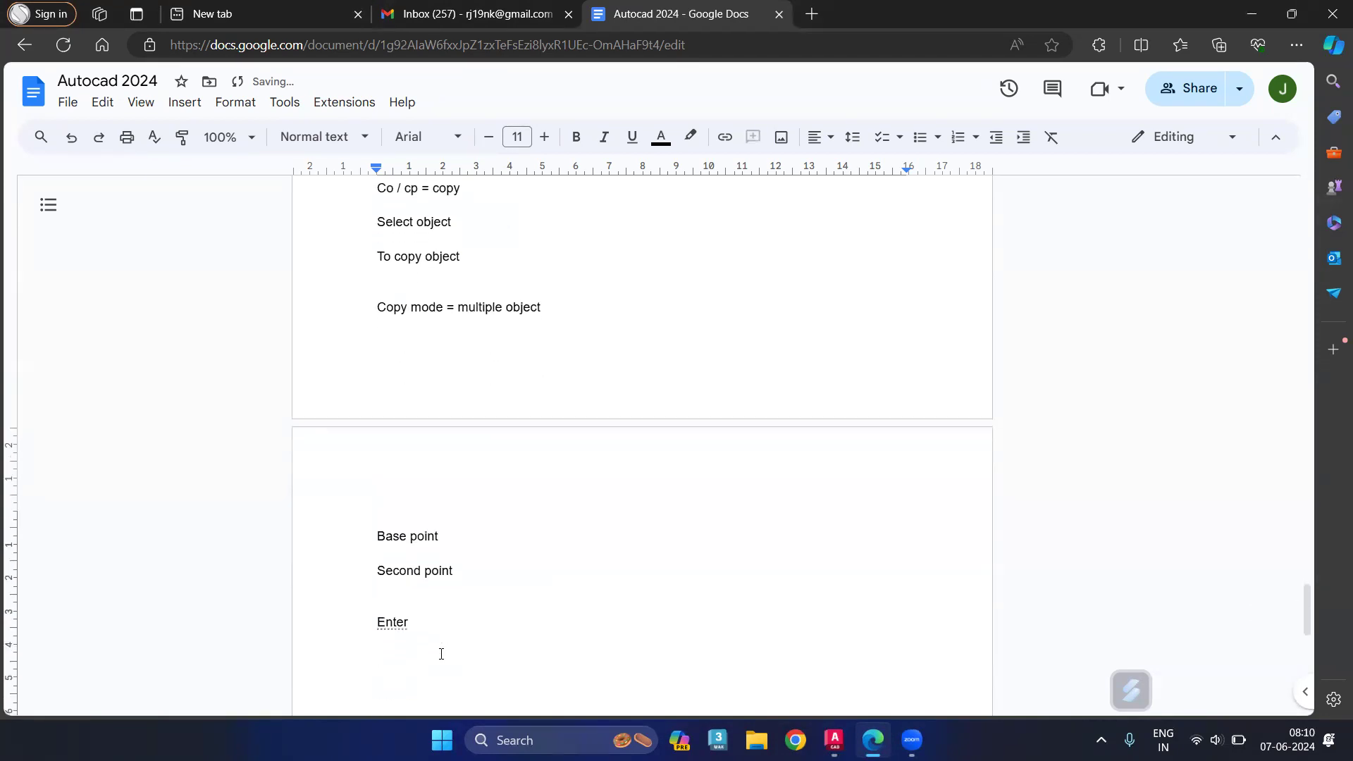
scroll(547, 652, "down", 4)
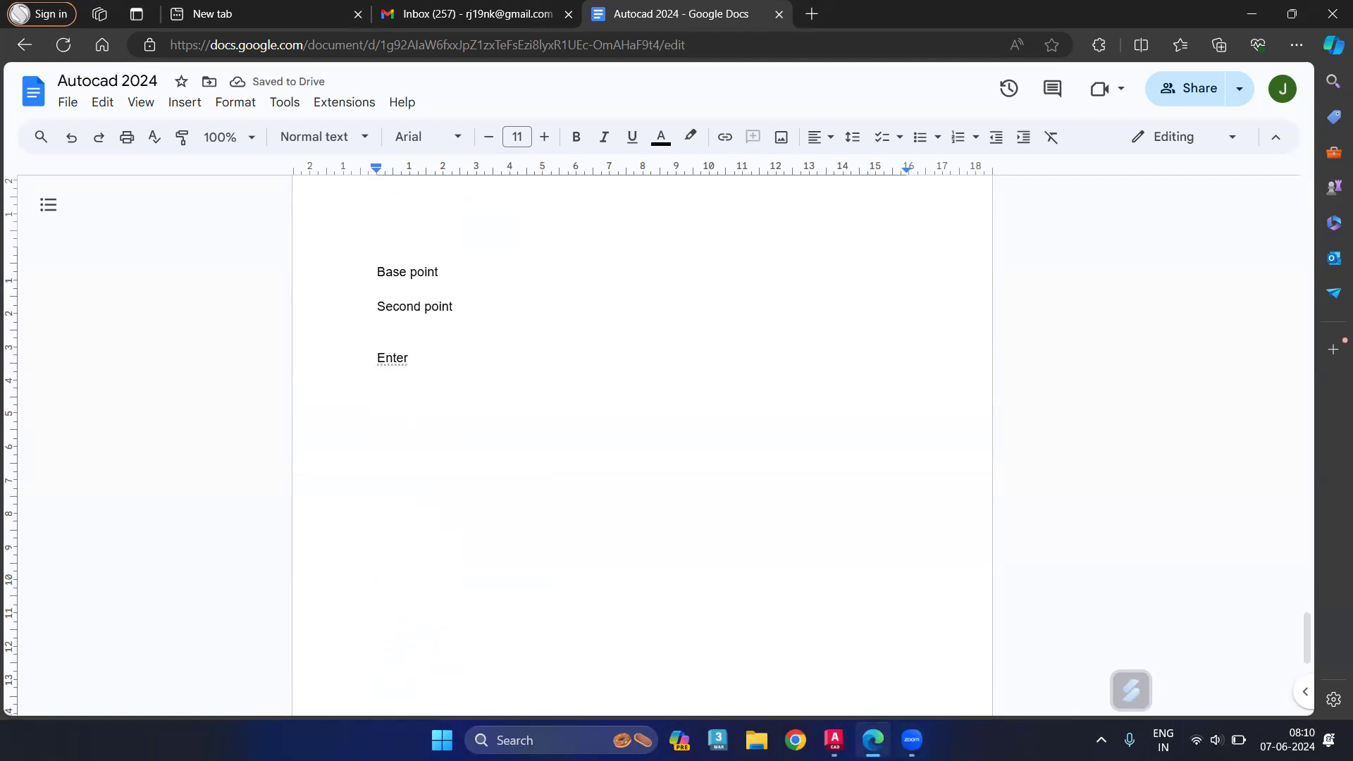
Switch to AutoCAD and copy the whole row of five squares 10 units straight up, using its lower-left corner as base point
mouse_move(834, 740)
left_click(834, 584)
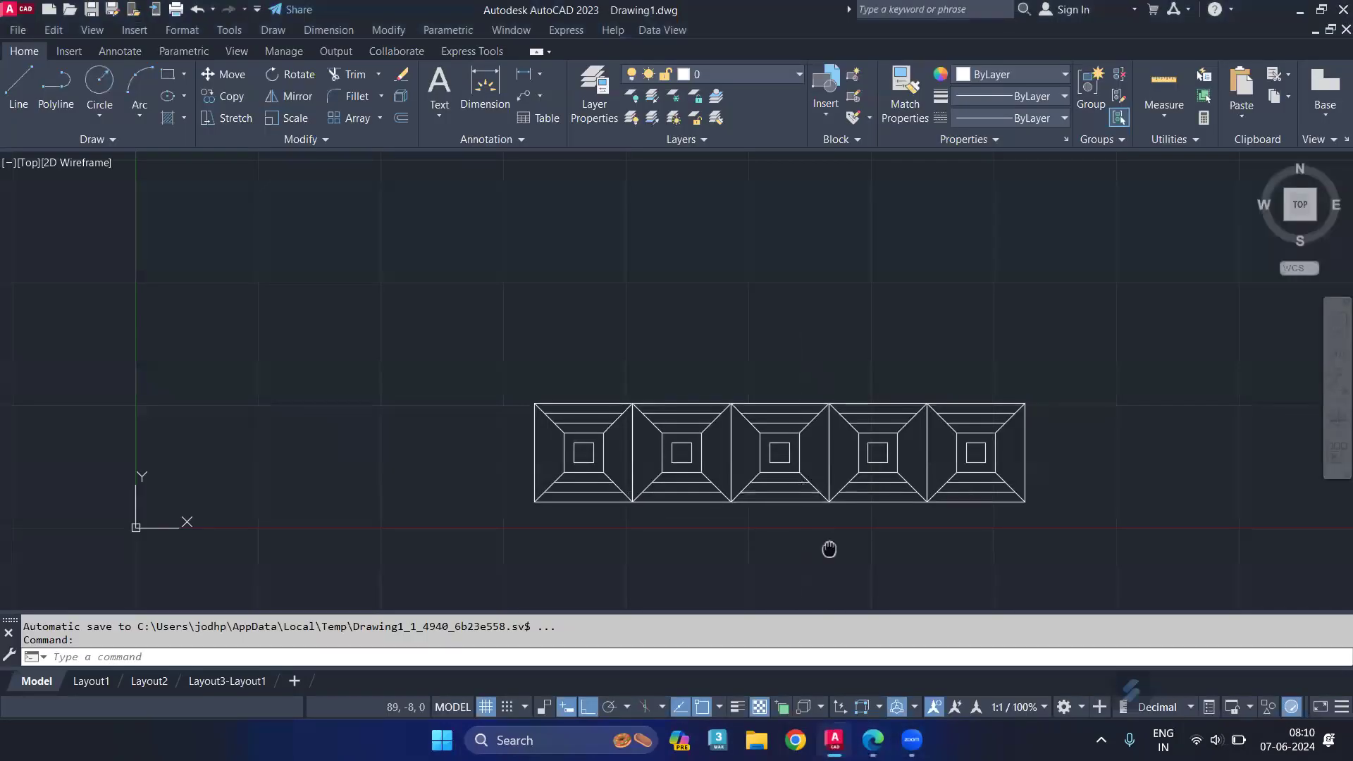
middle_click_drag(830, 547, 824, 530)
left_click(1082, 350)
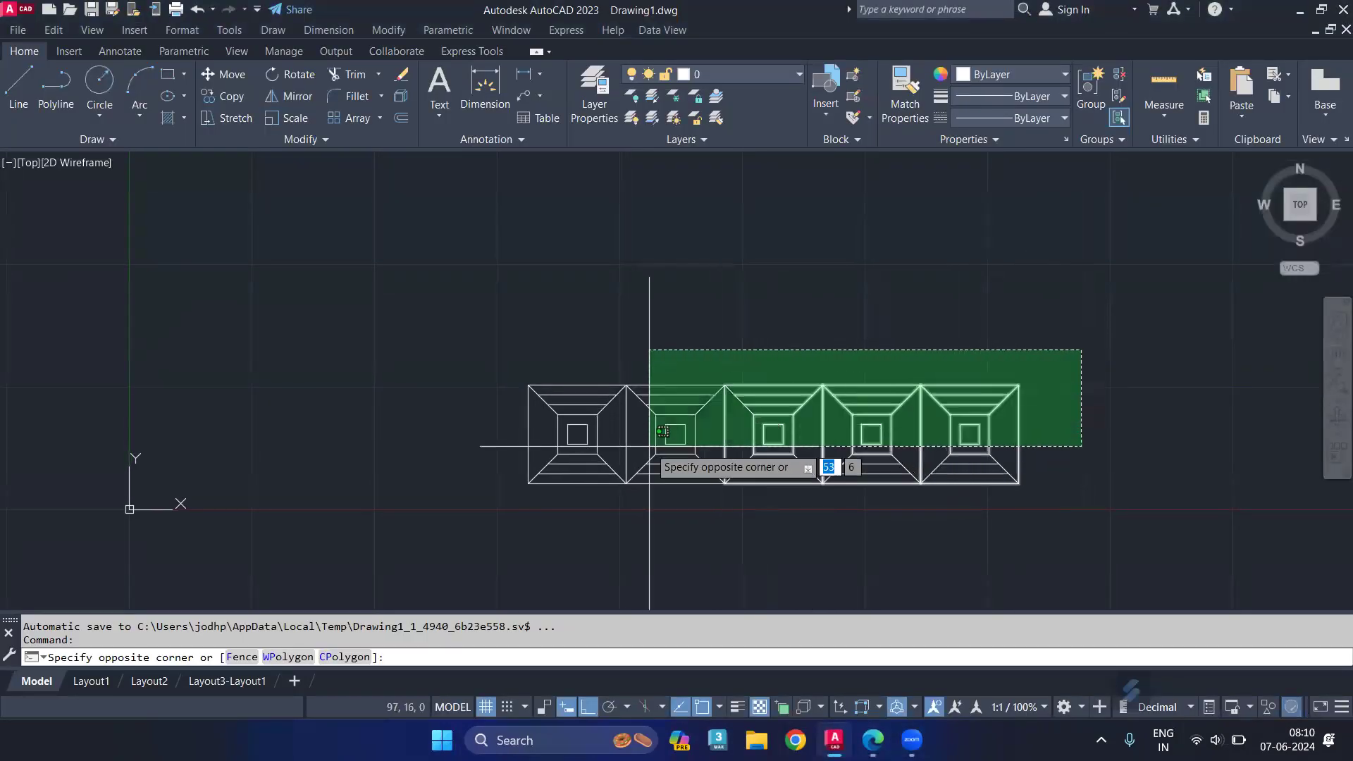
left_click(467, 522)
type("co")
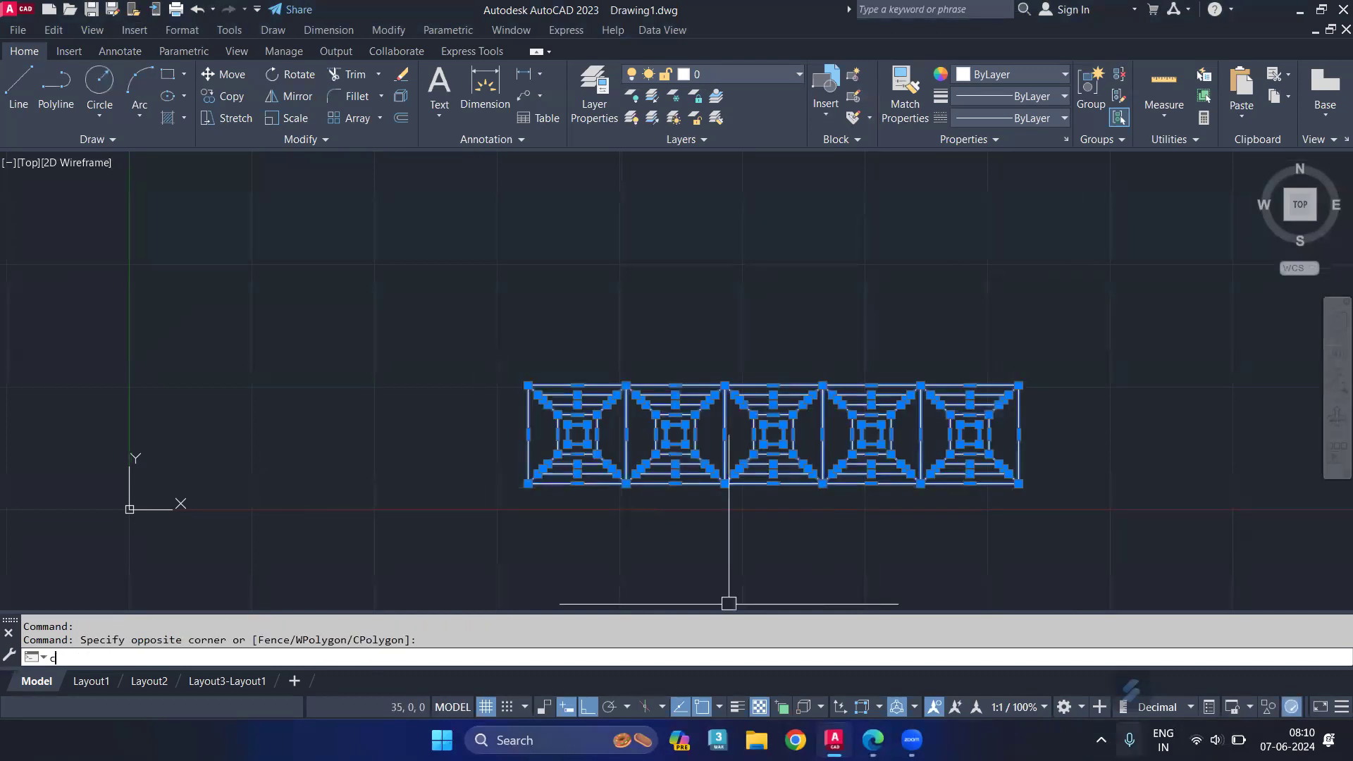
key("Return")
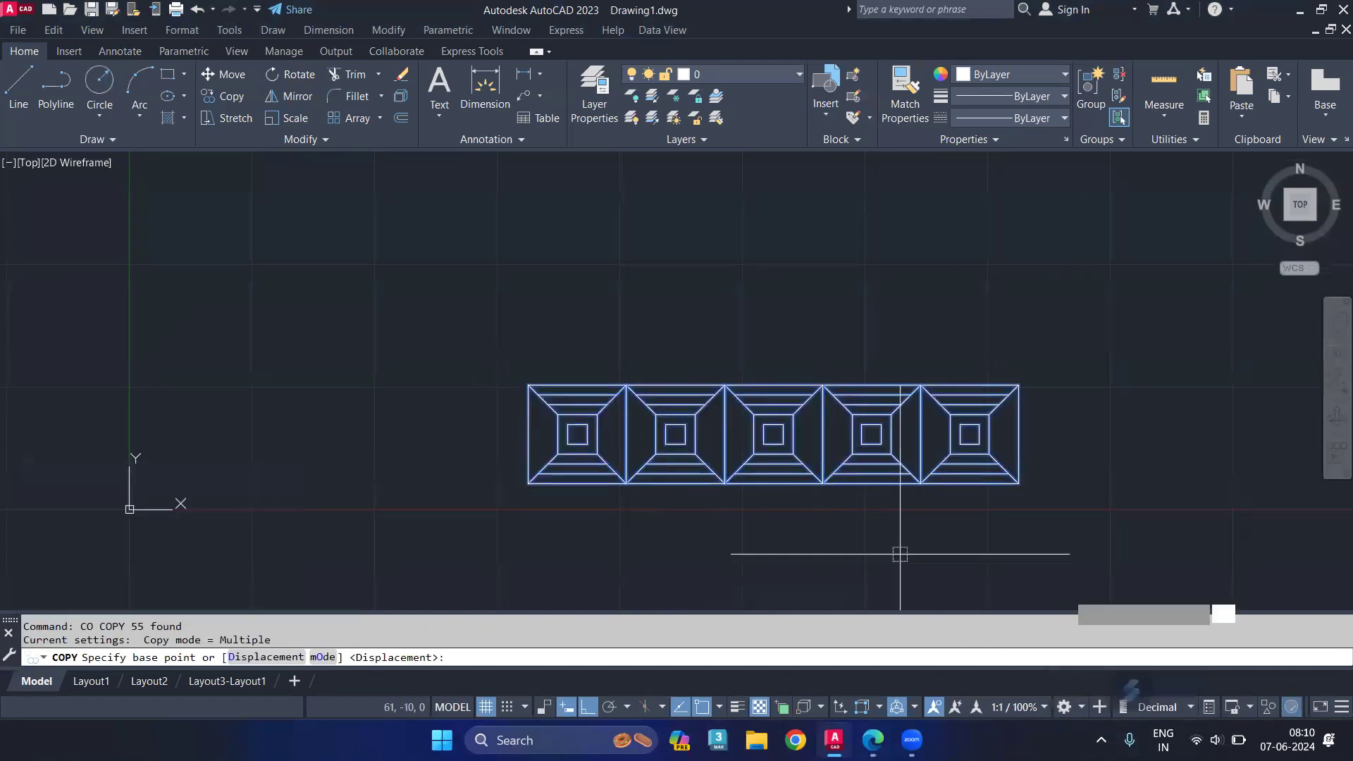
left_click(528, 484)
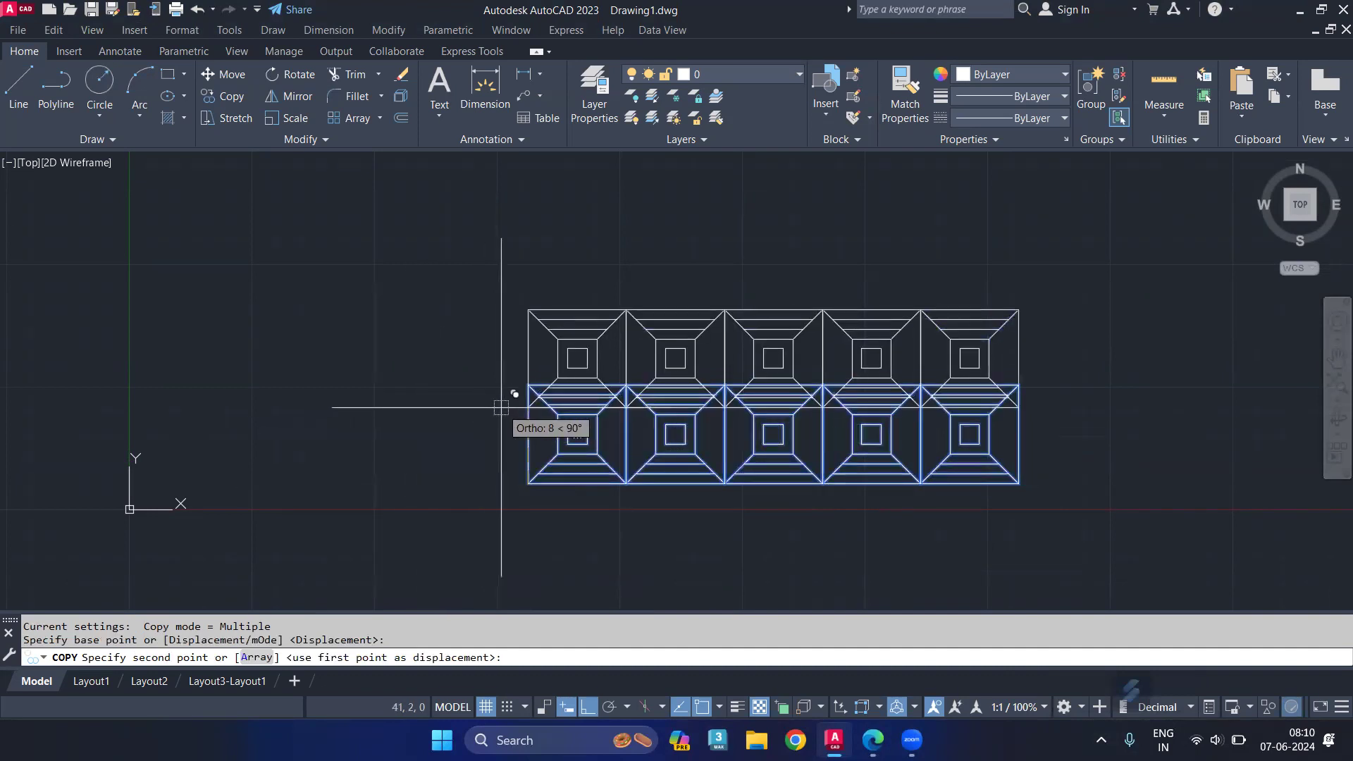
type("10")
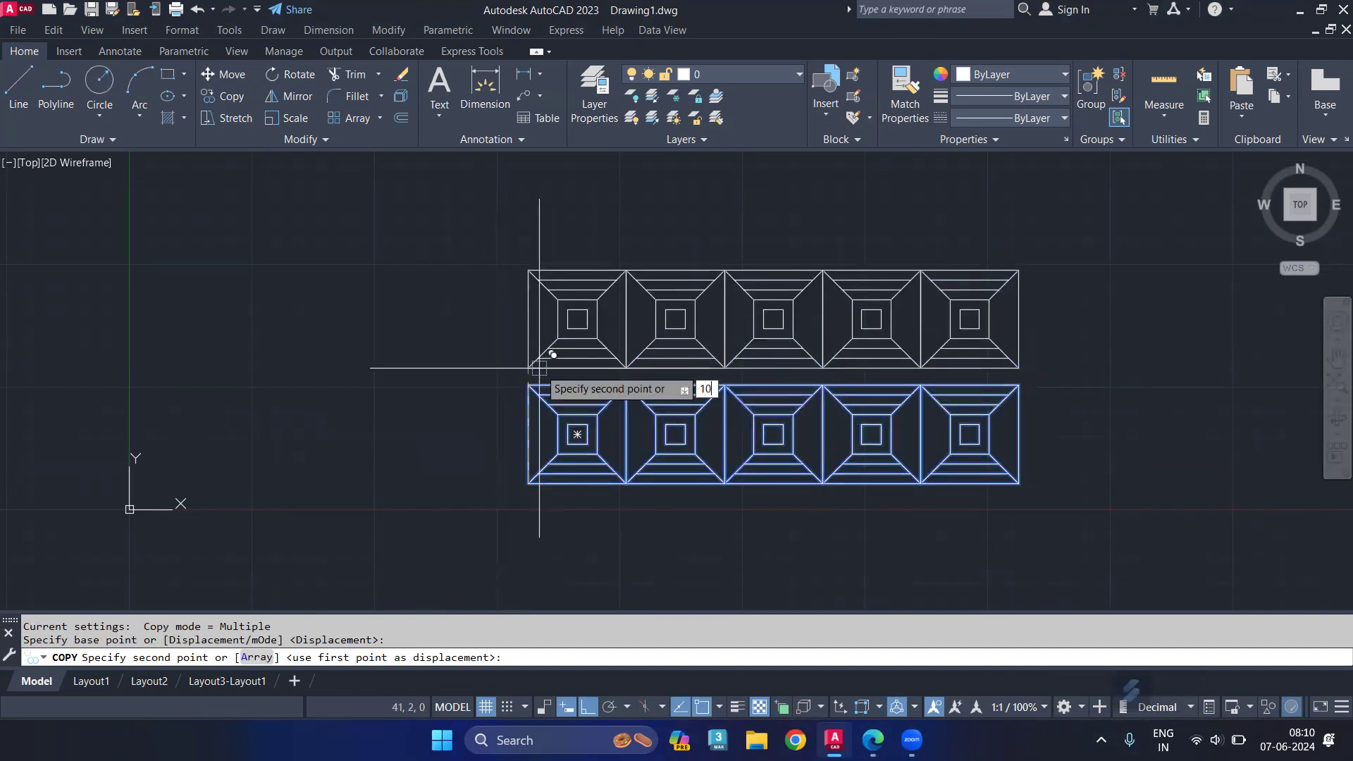
key("Return")
Place two more copies of the row at 20 and 30 units above the original, and end the Copy command
type("20")
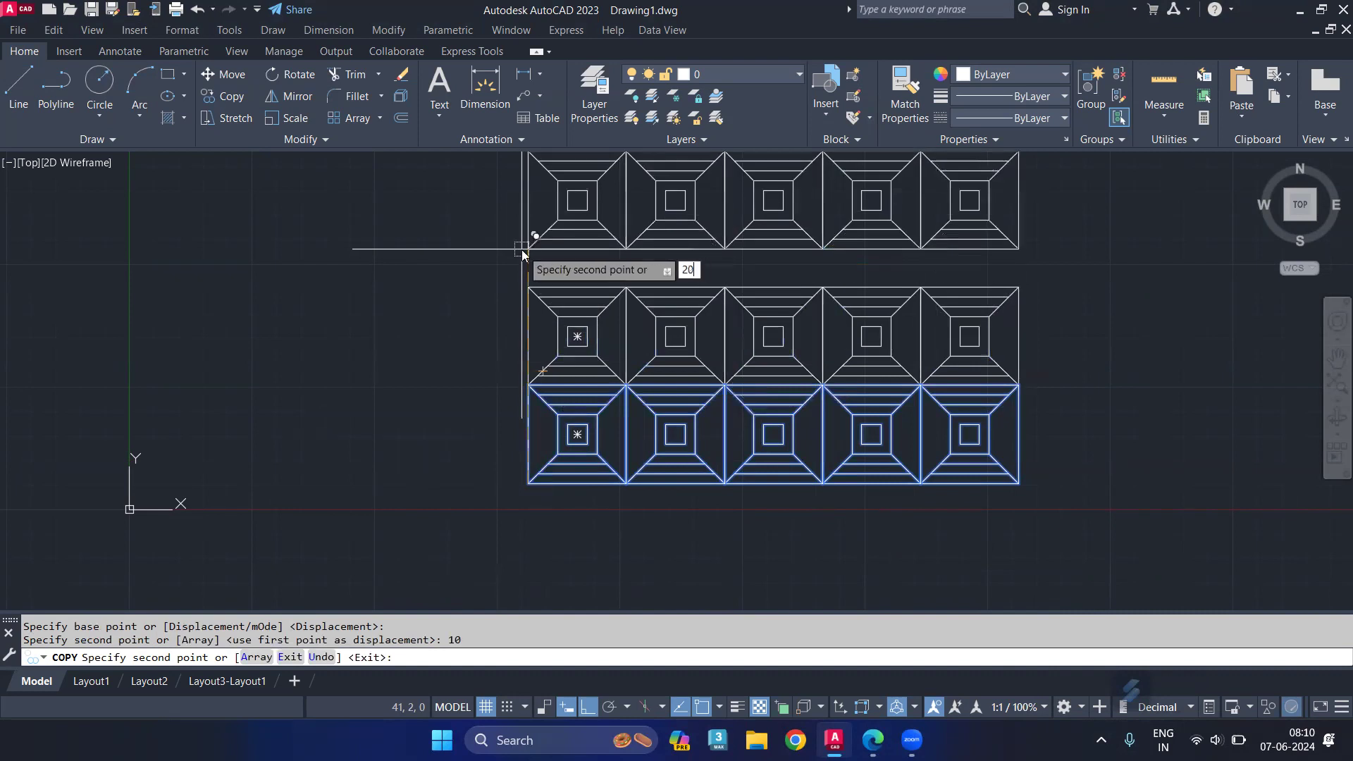
key("Return")
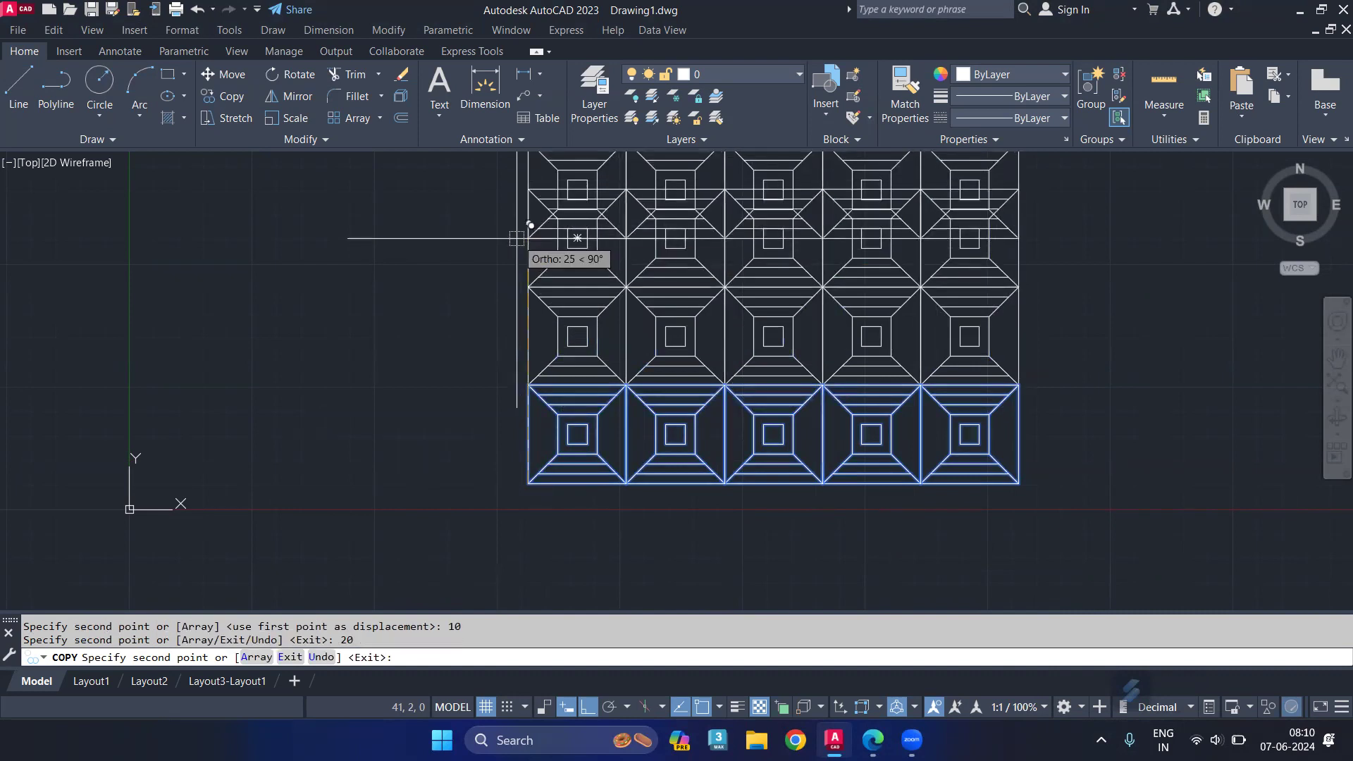
type("30")
key("Return")
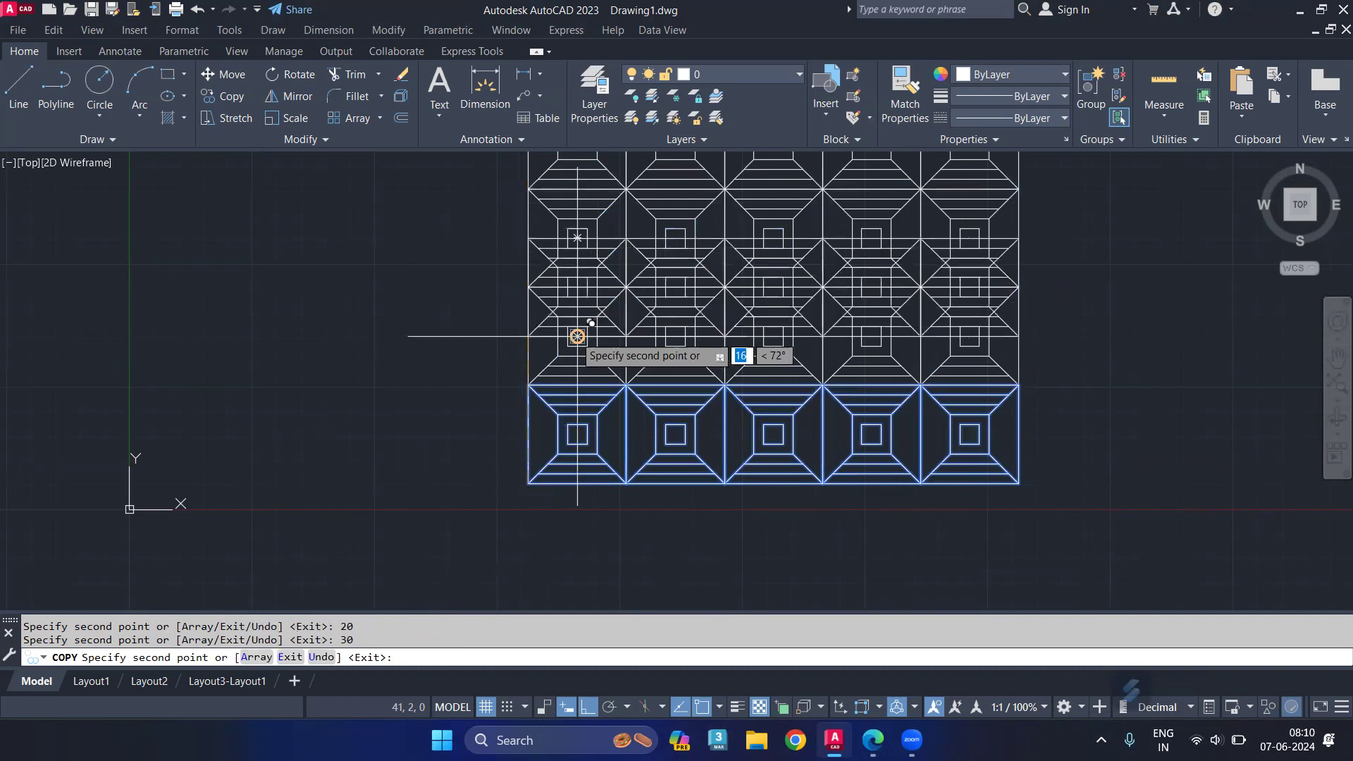
key("Escape")
scroll(575, 384, "down", 3)
scroll(574, 447, "down", 2)
scroll(575, 447, "up", 4)
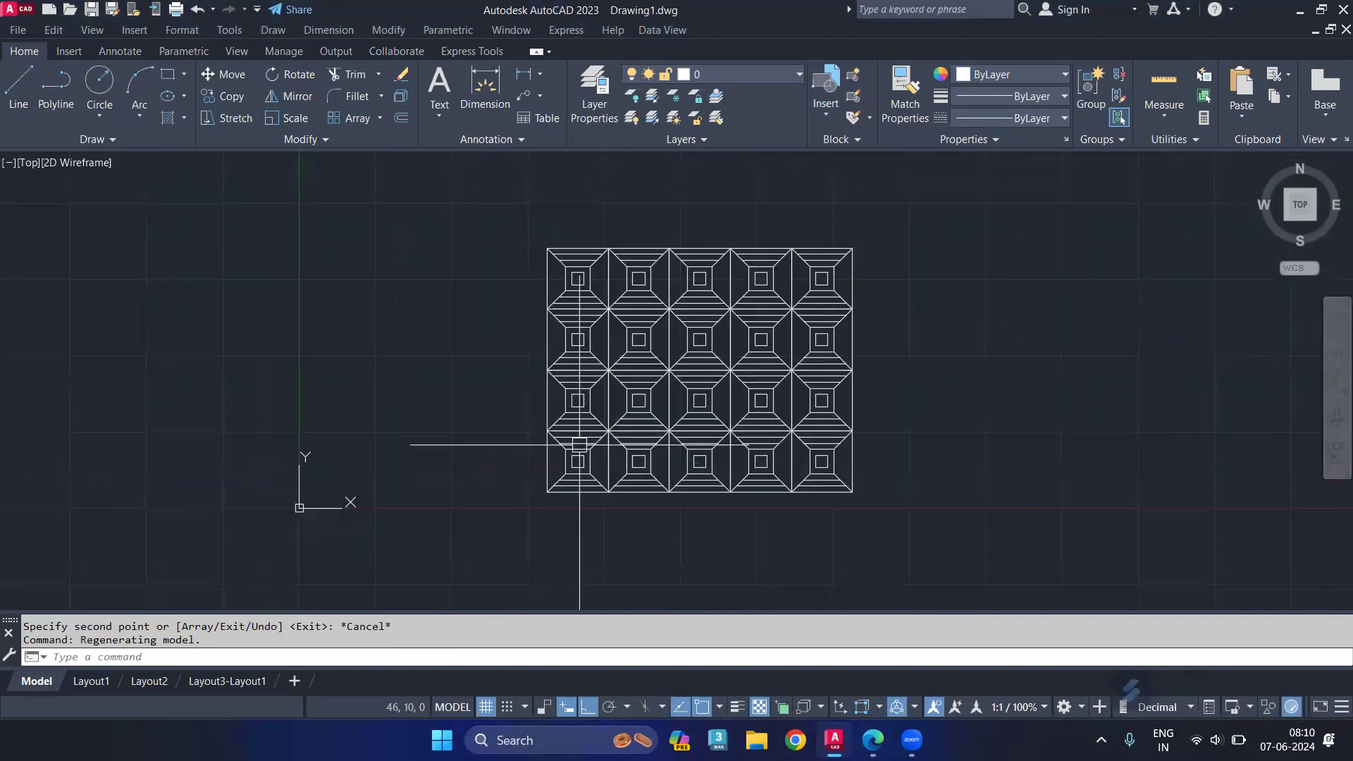
middle_click_drag(573, 433, 582, 480)
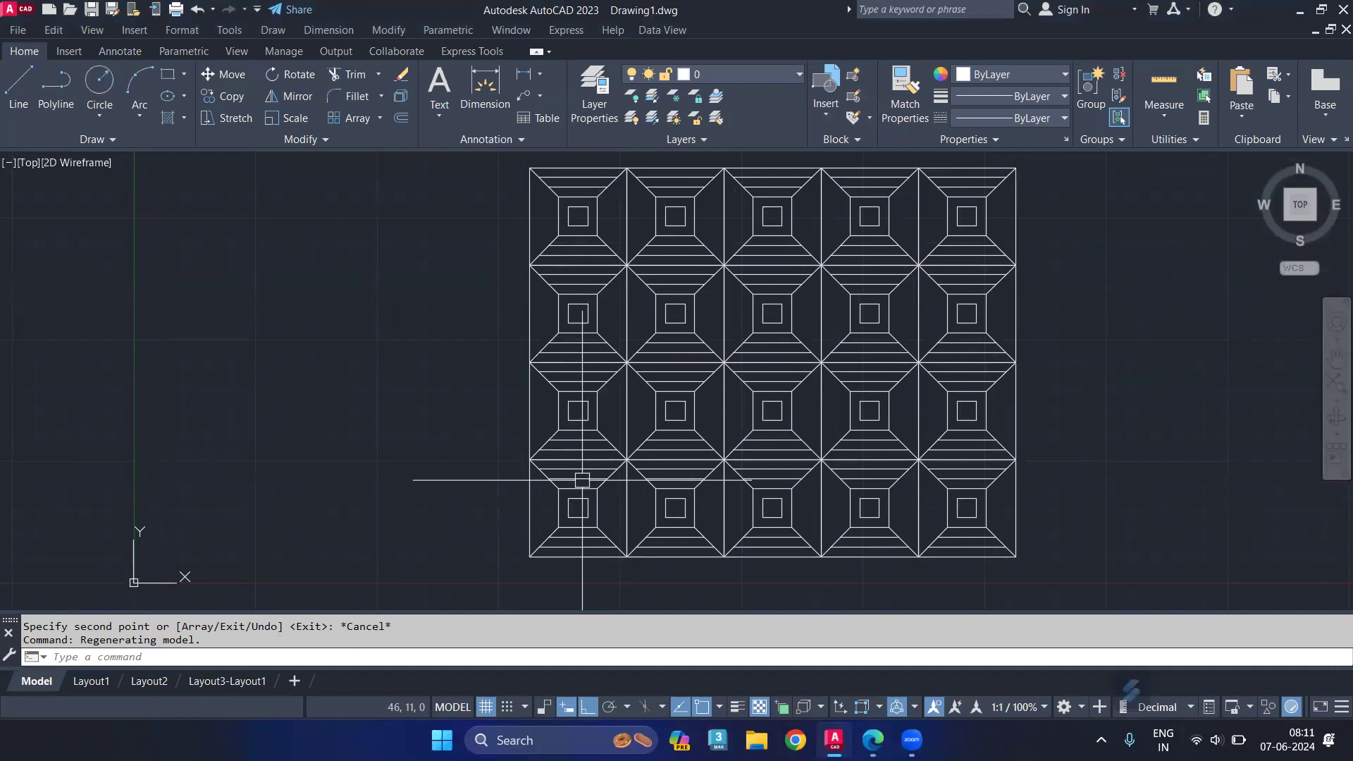
middle_click_drag(722, 461, 691, 472)
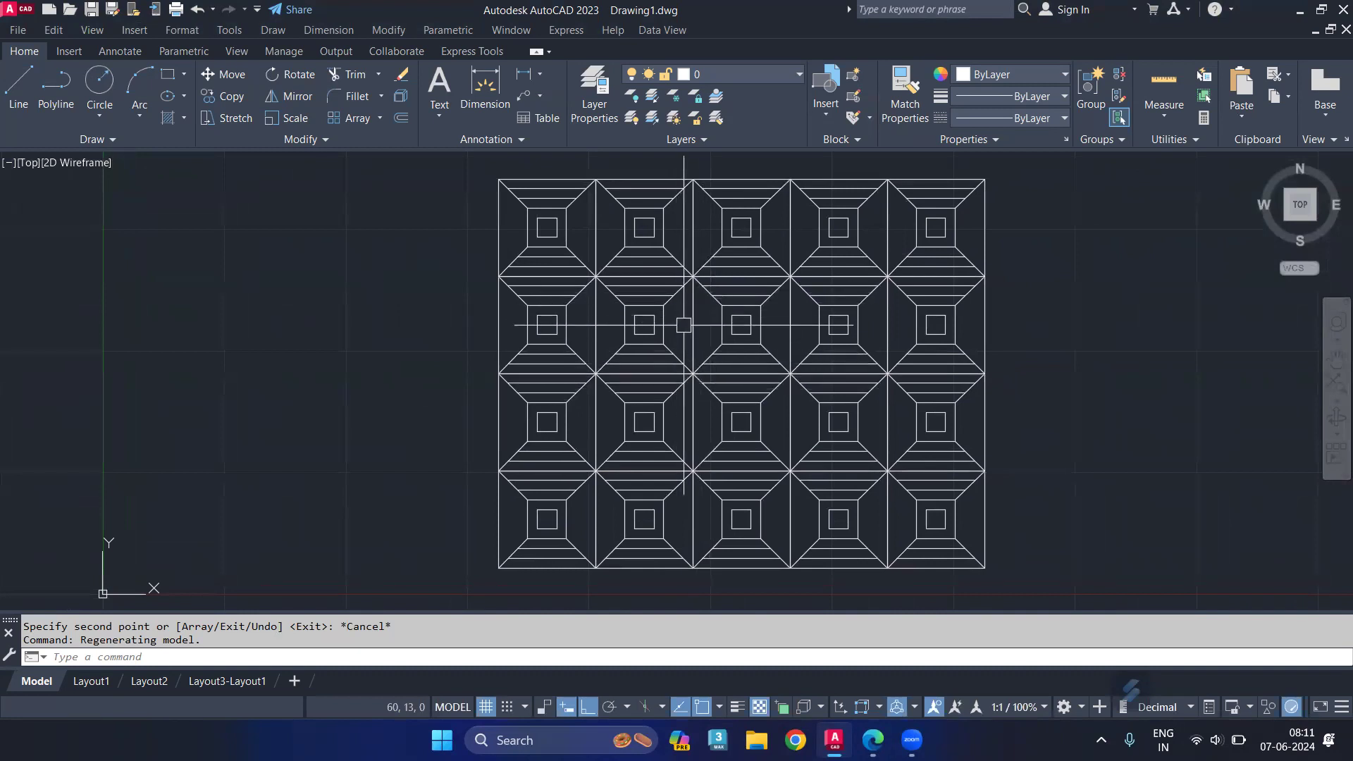
middle_click_drag(767, 335, 755, 347)
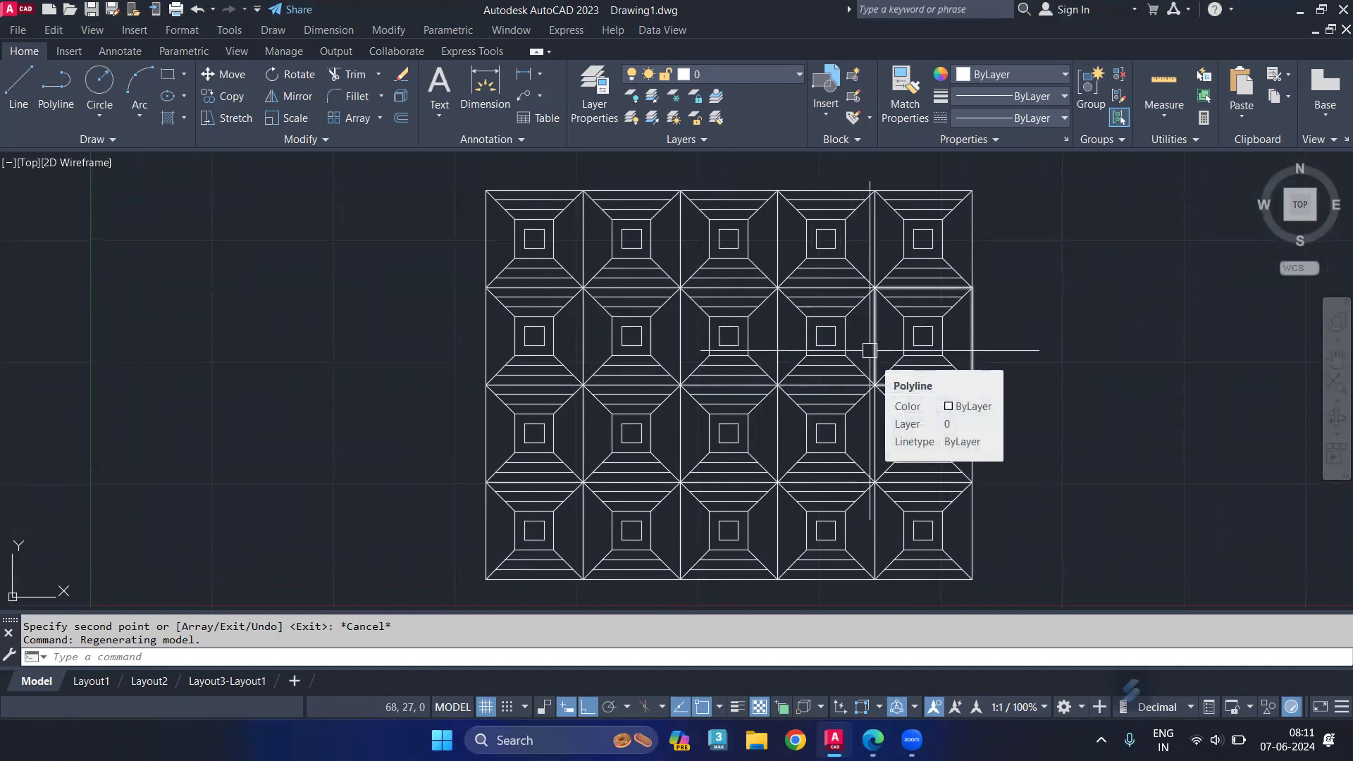
Combine all the squares in the four-row grid into one unnamed group
left_click(1014, 186)
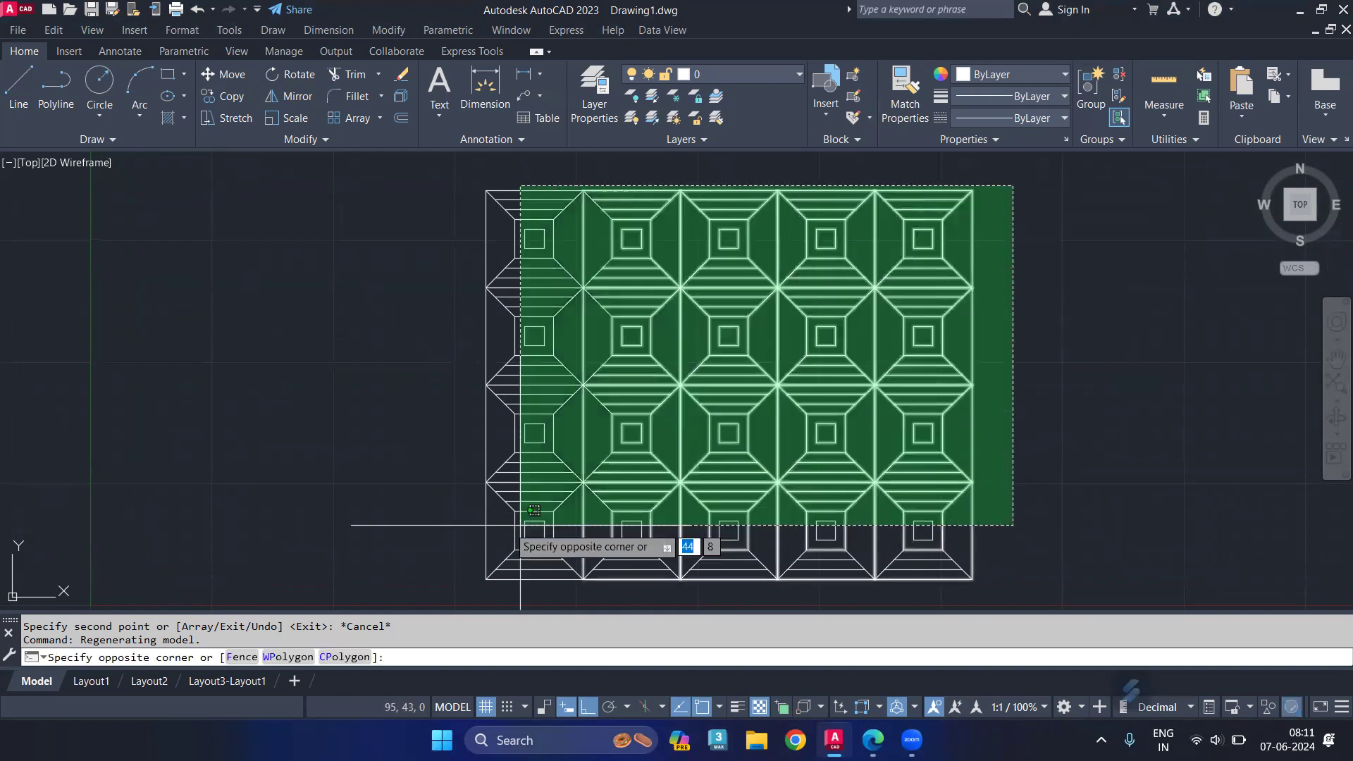
left_click(413, 586)
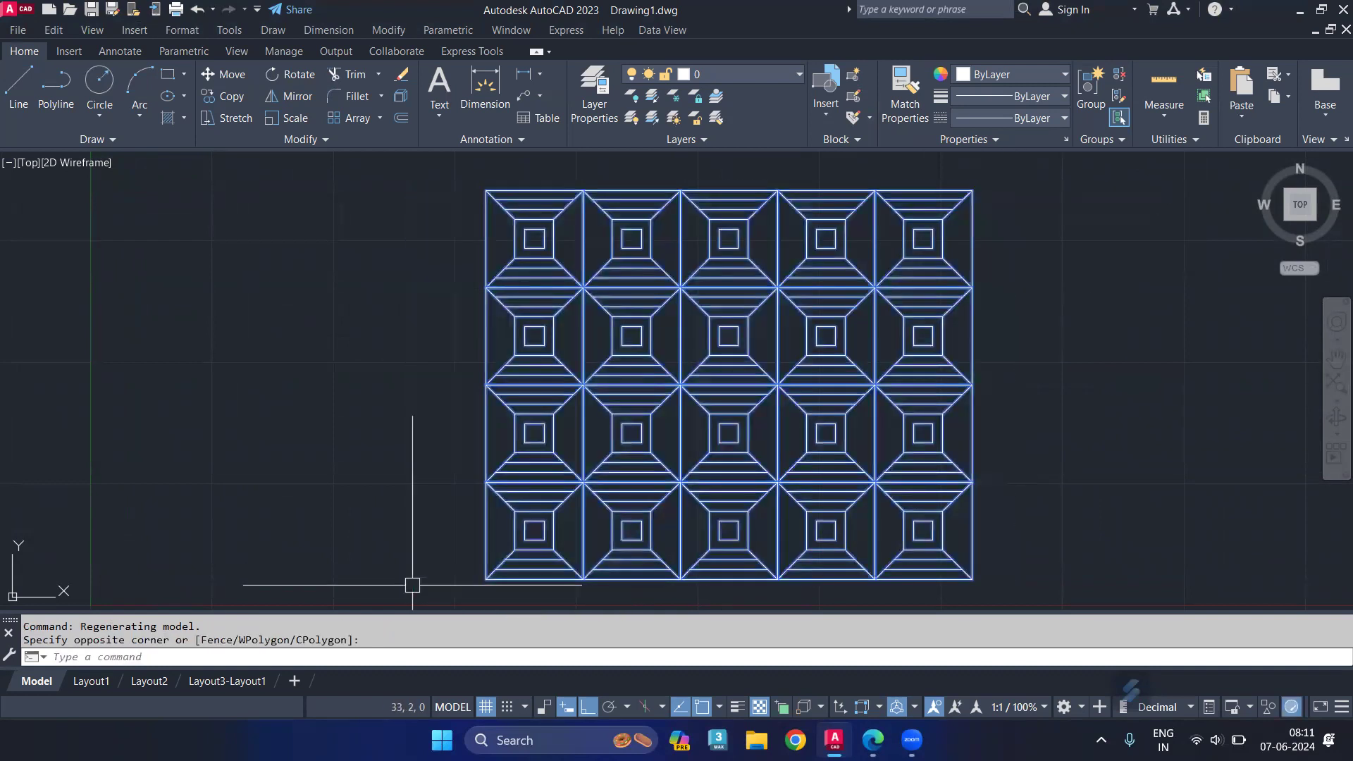
type("G")
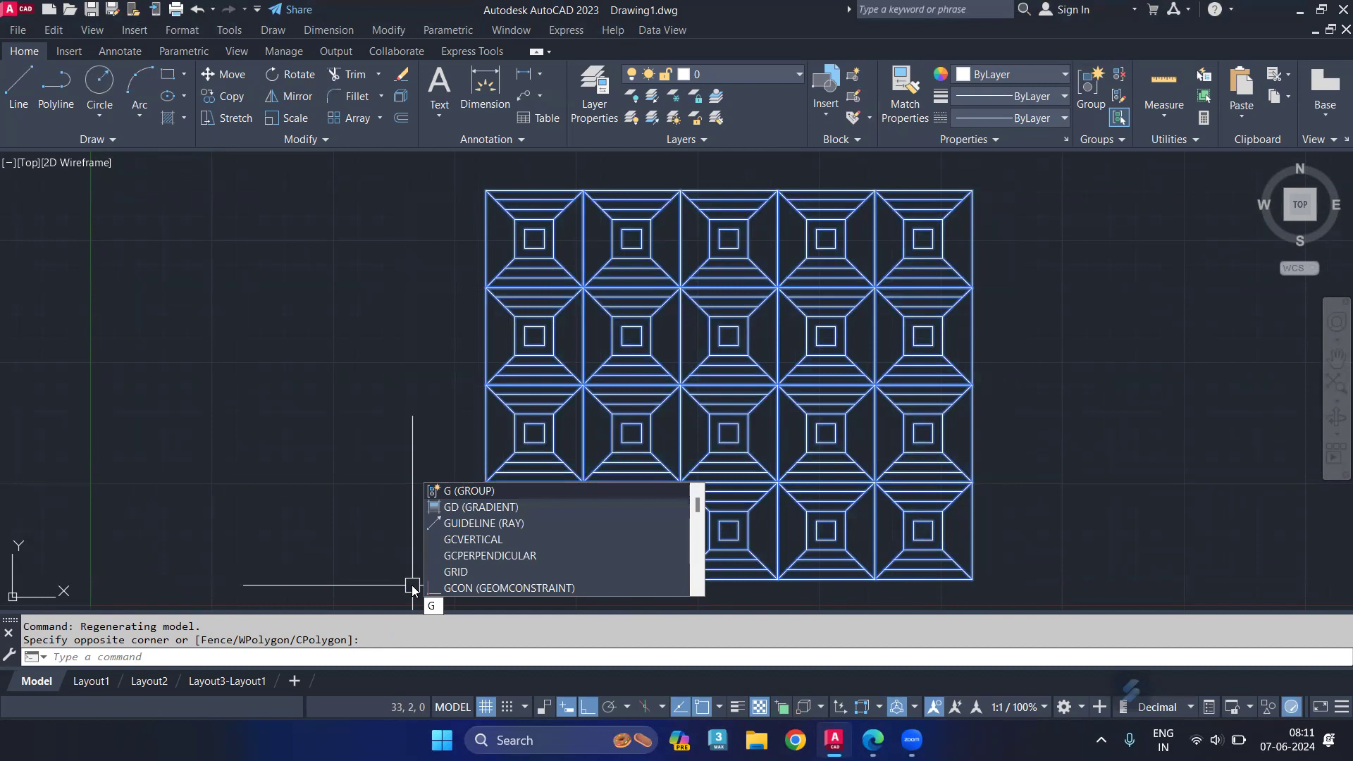
key("Return")
Copy the group three times from its lower-left corner, placing each copy at the midpoint of the previous grid's right edge
left_click(585, 457)
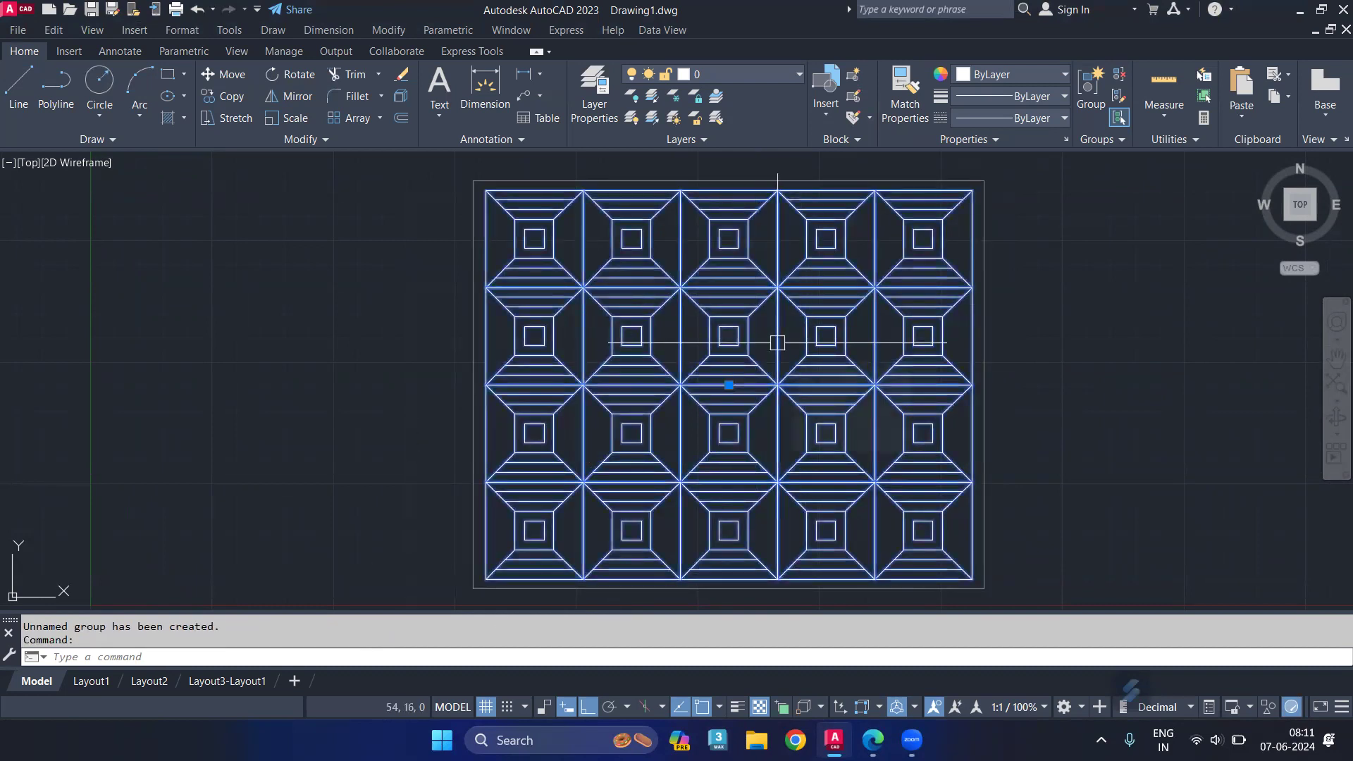
scroll(755, 327, "down", 2)
type("co")
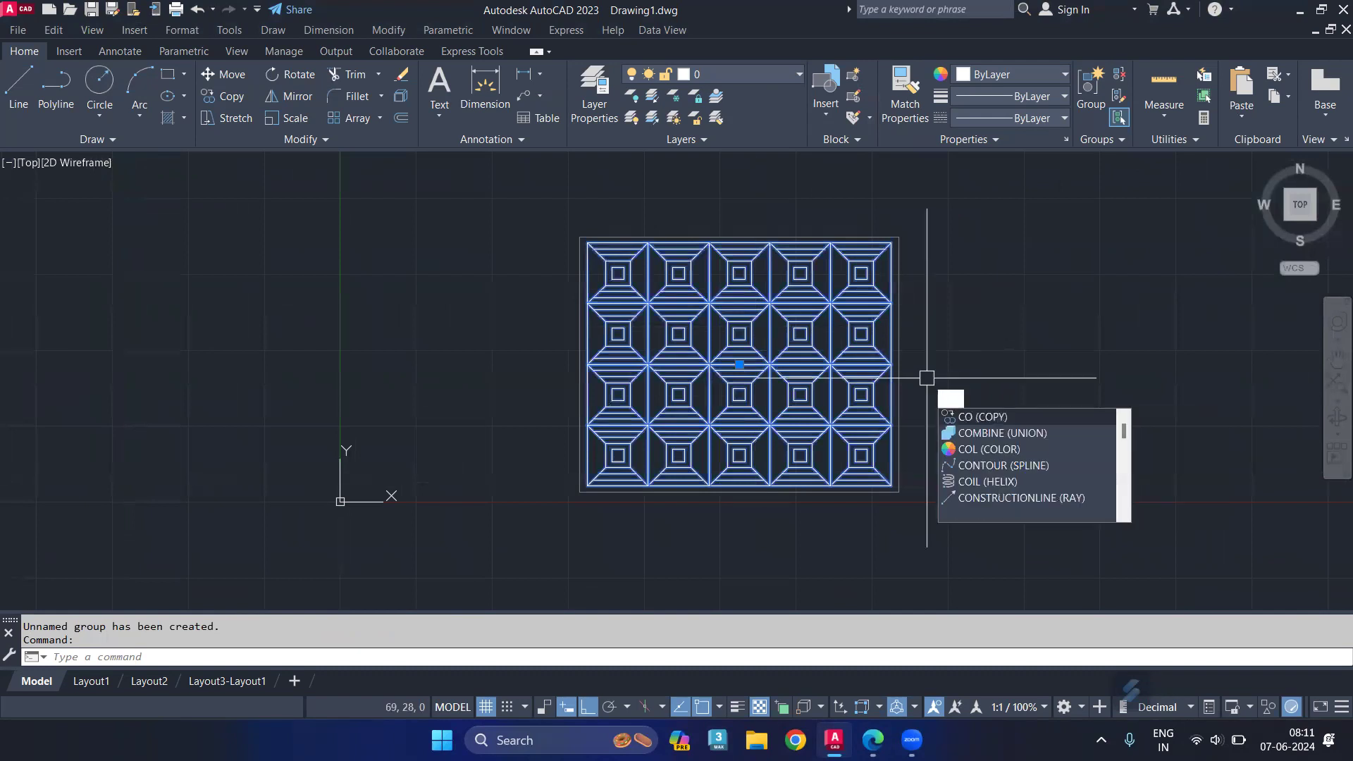
key("Return")
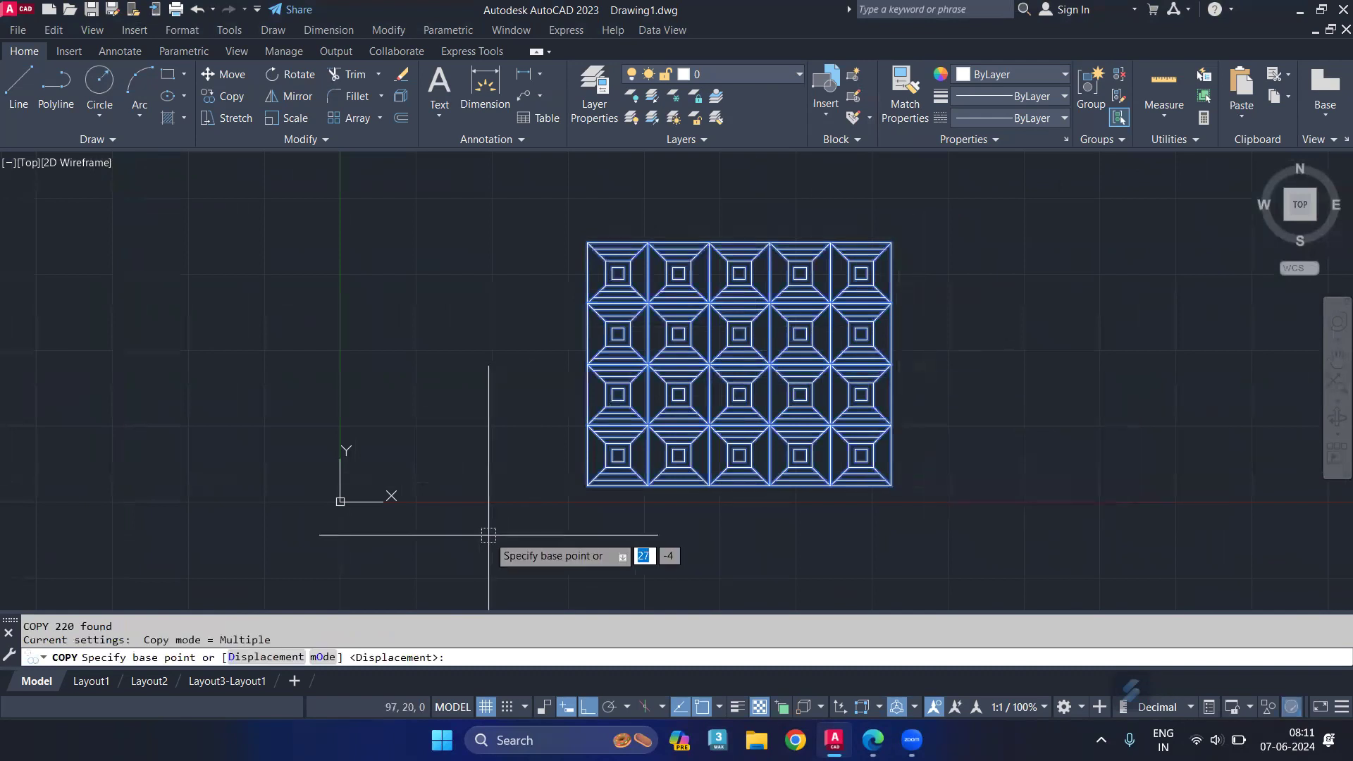
left_click(587, 485)
middle_click_drag(907, 333, 852, 387)
left_click(838, 266)
middle_click_drag(1027, 410, 584, 492)
left_click(700, 379)
middle_click_drag(876, 376, 526, 539)
left_click(652, 423)
key("Return")
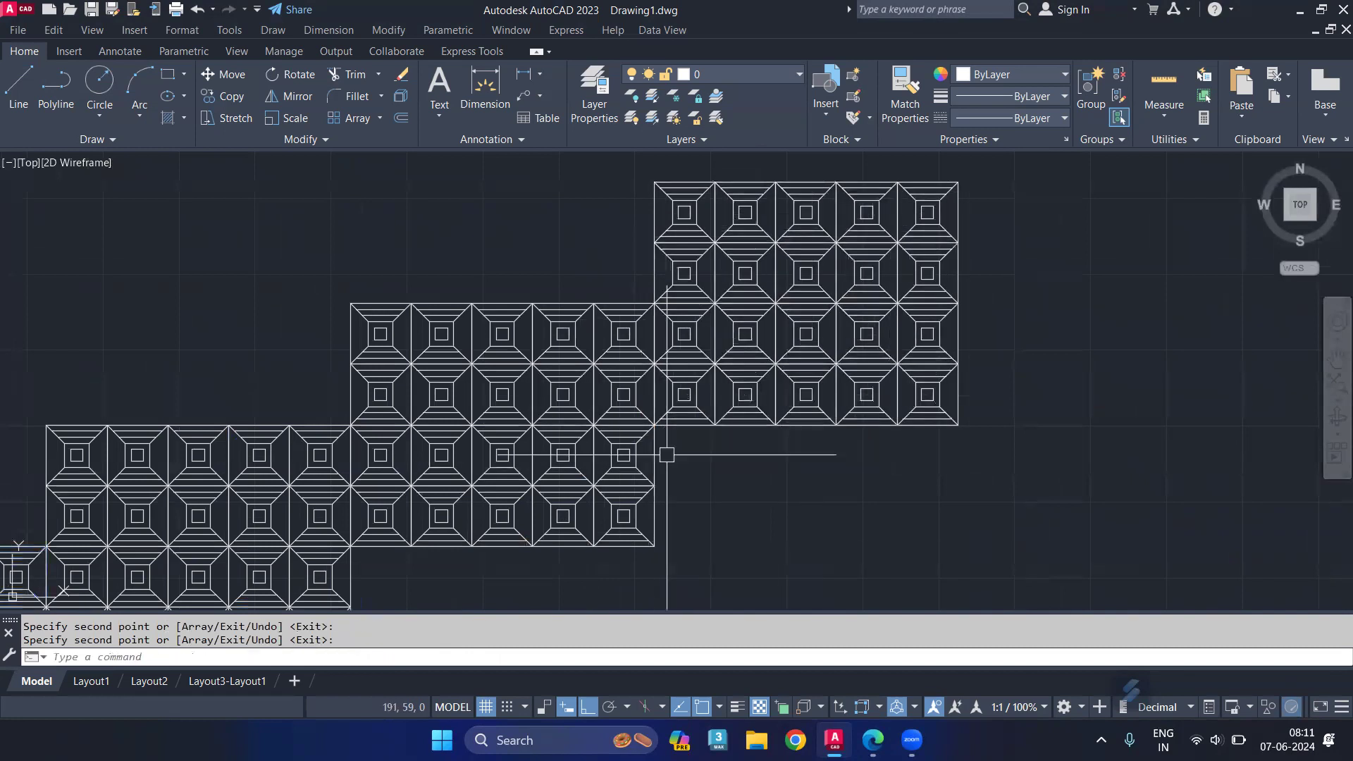
Erase all four grids of the stepped pattern to clear the drawing
scroll(668, 455, "down", 2)
scroll(669, 455, "down", 2)
scroll(628, 486, "up", 2)
middle_click_drag(607, 534, 670, 531)
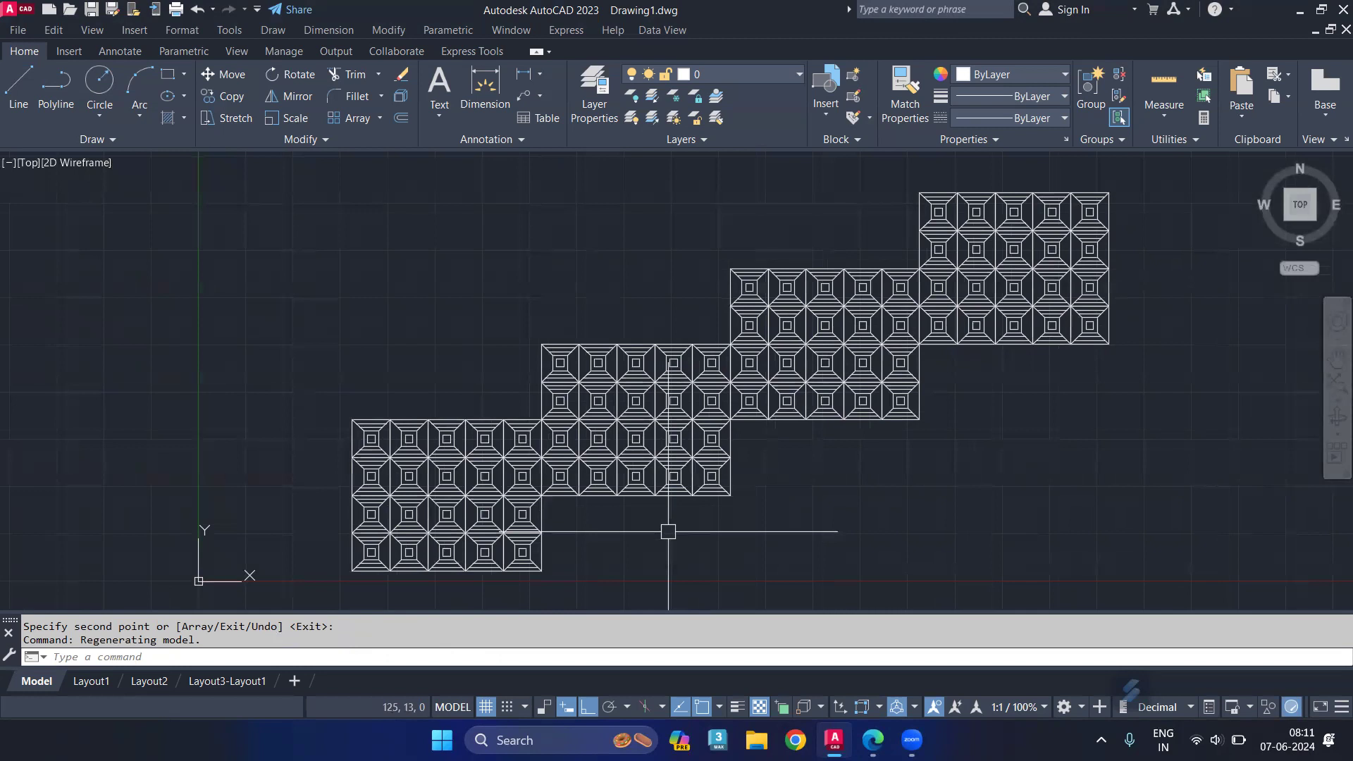
scroll(668, 531, "up", 2)
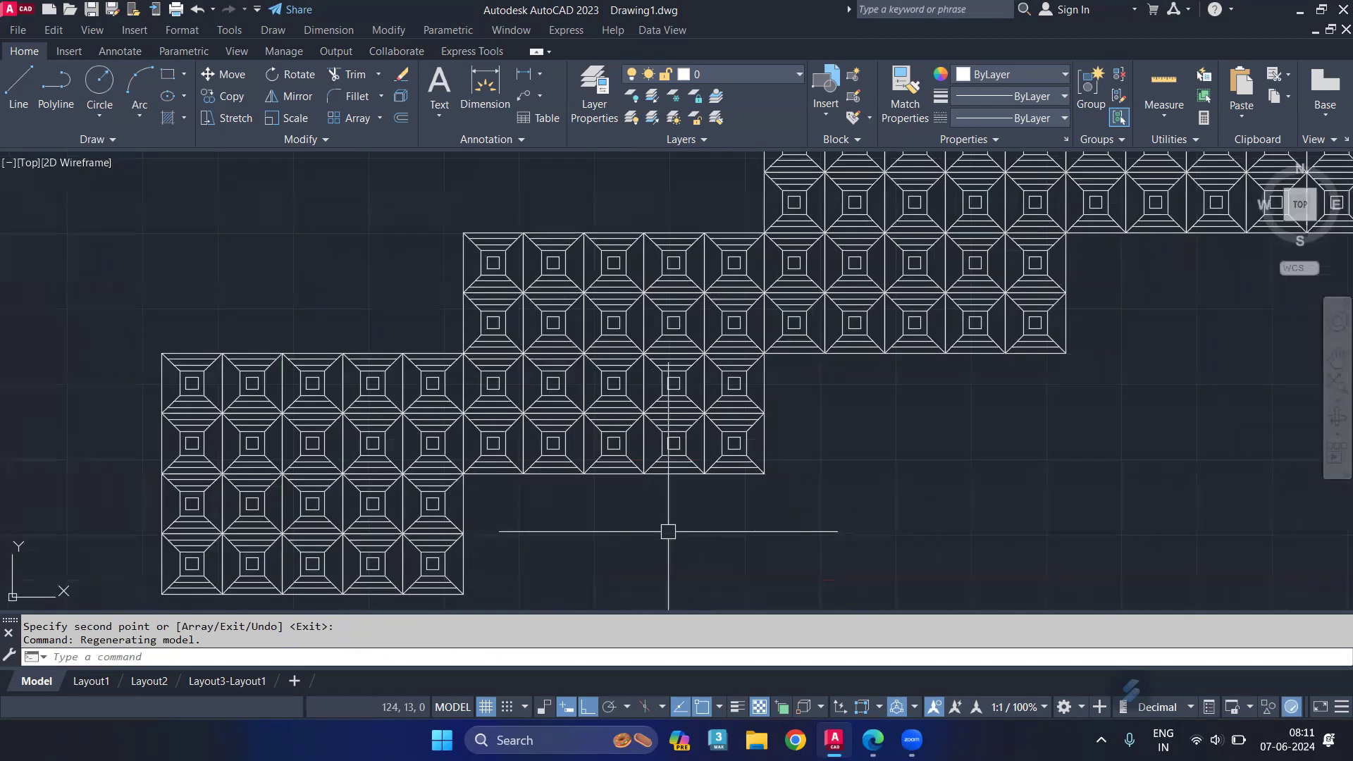
scroll(691, 455, "down", 2)
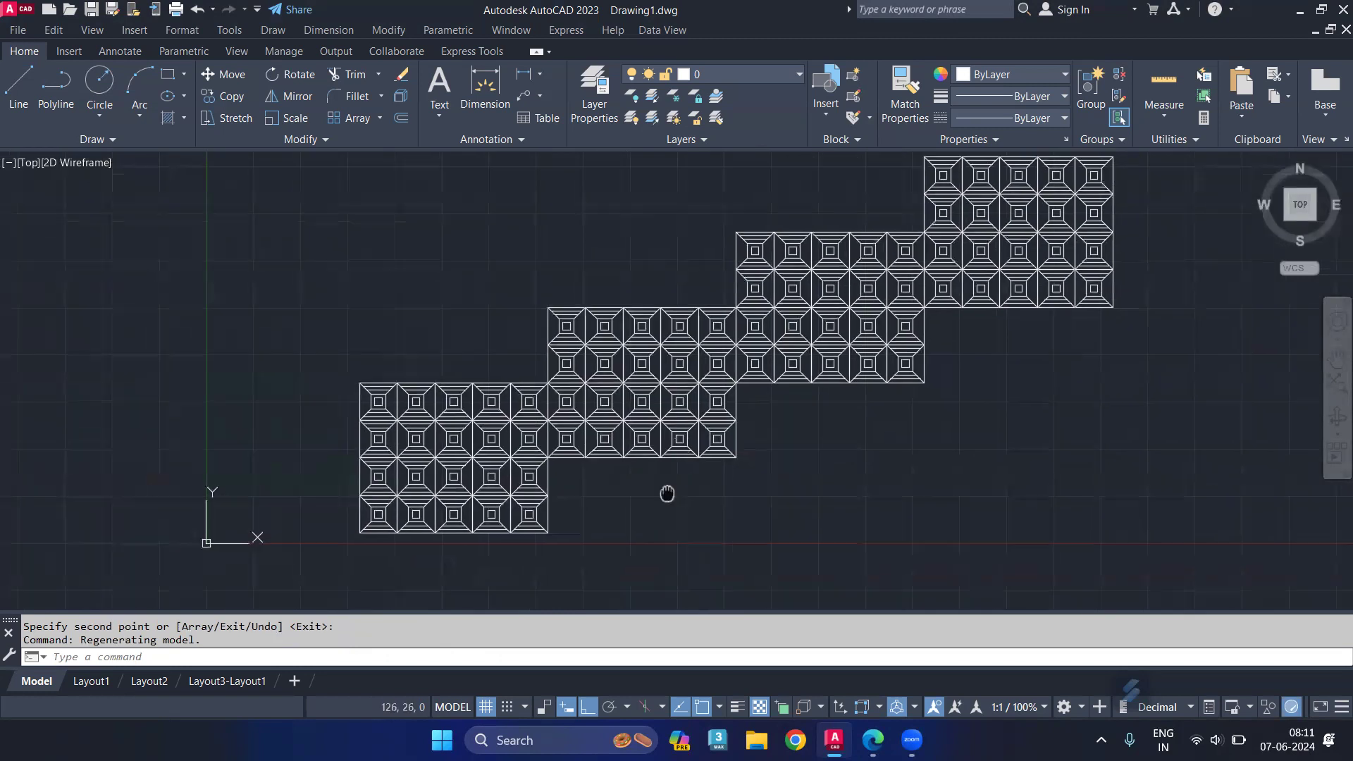
middle_click_drag(697, 509, 702, 520)
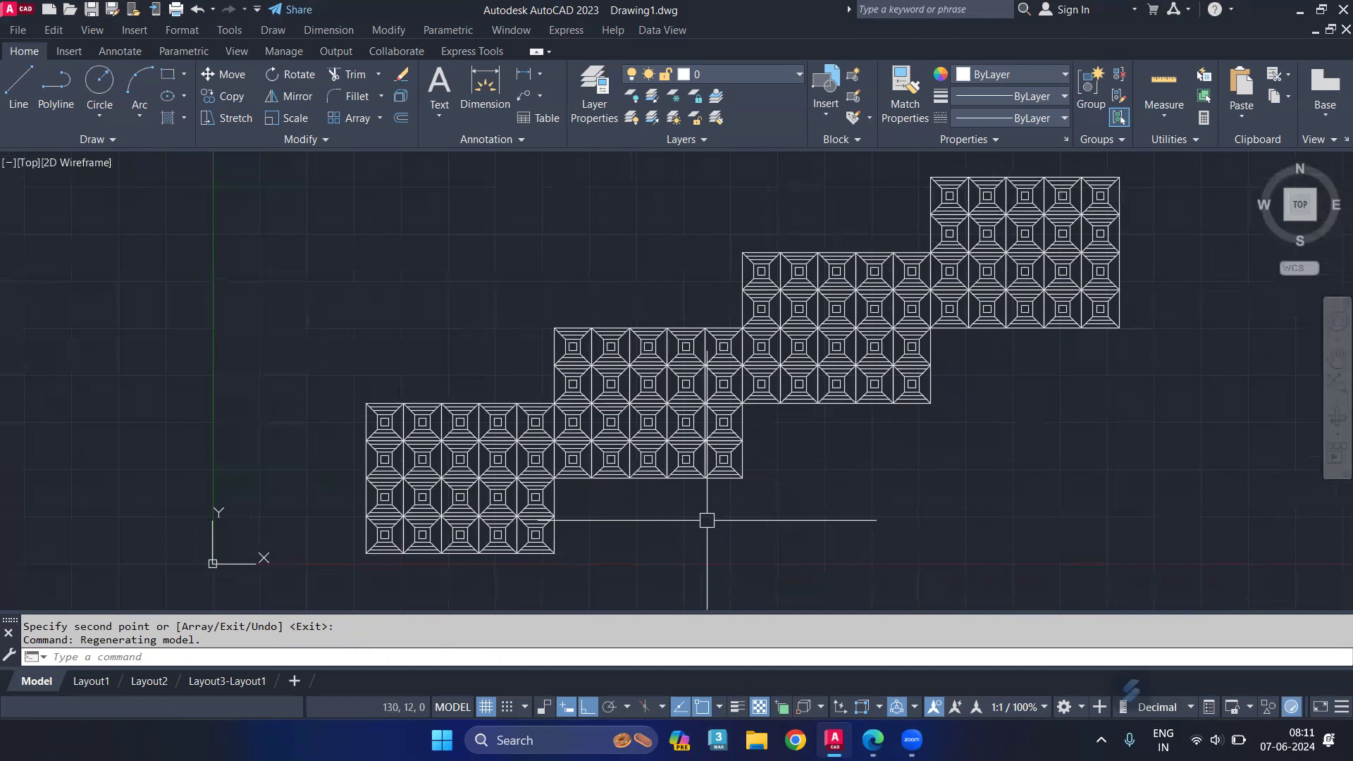
left_click(1142, 170)
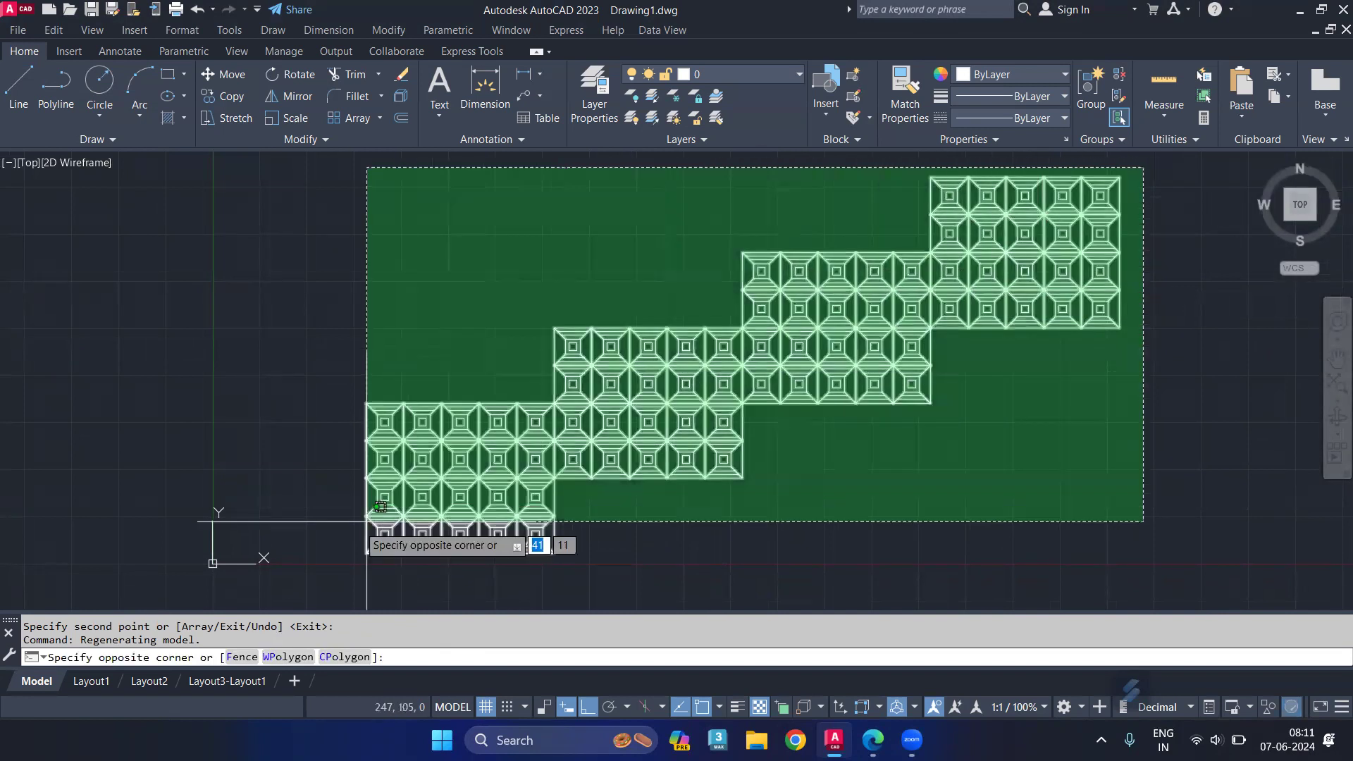
left_click(336, 570)
key("Delete")
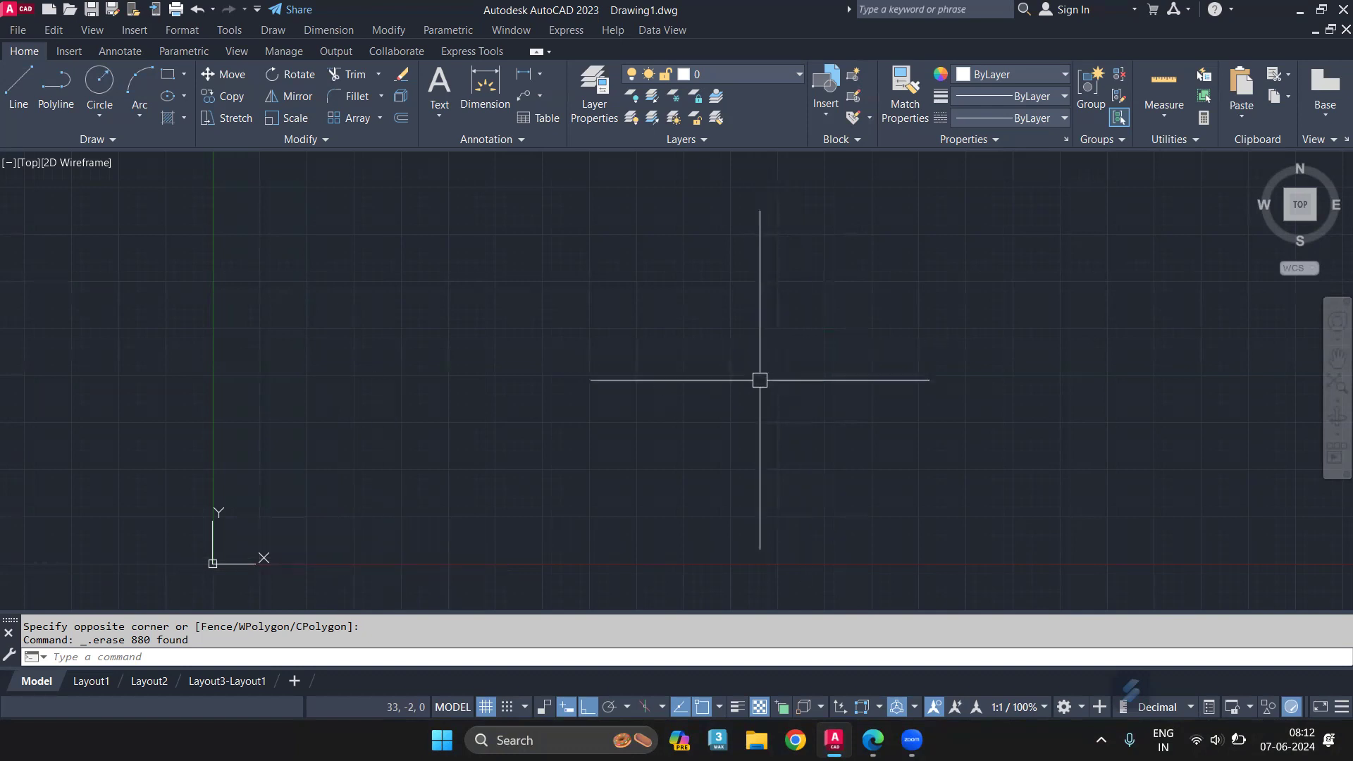
Open the Drawing Units settings with the UN command
key("Return")
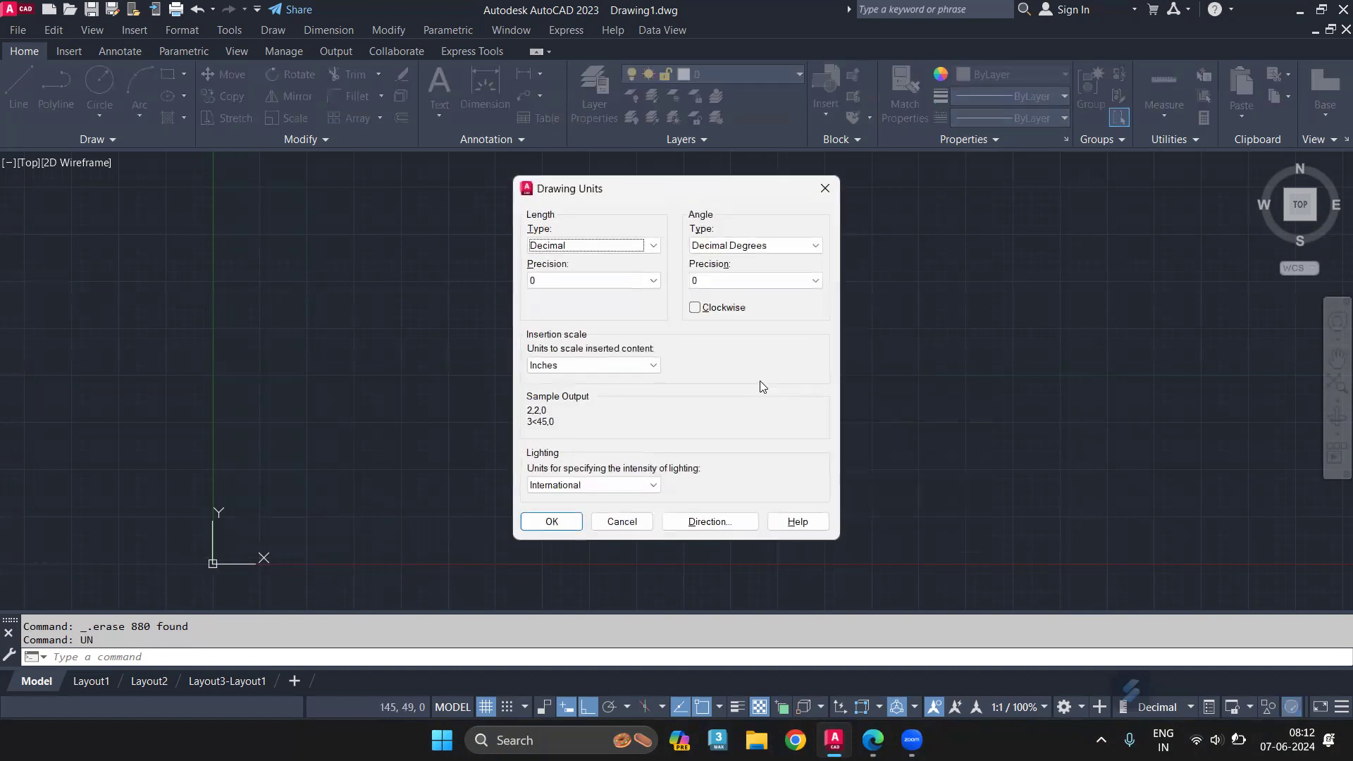